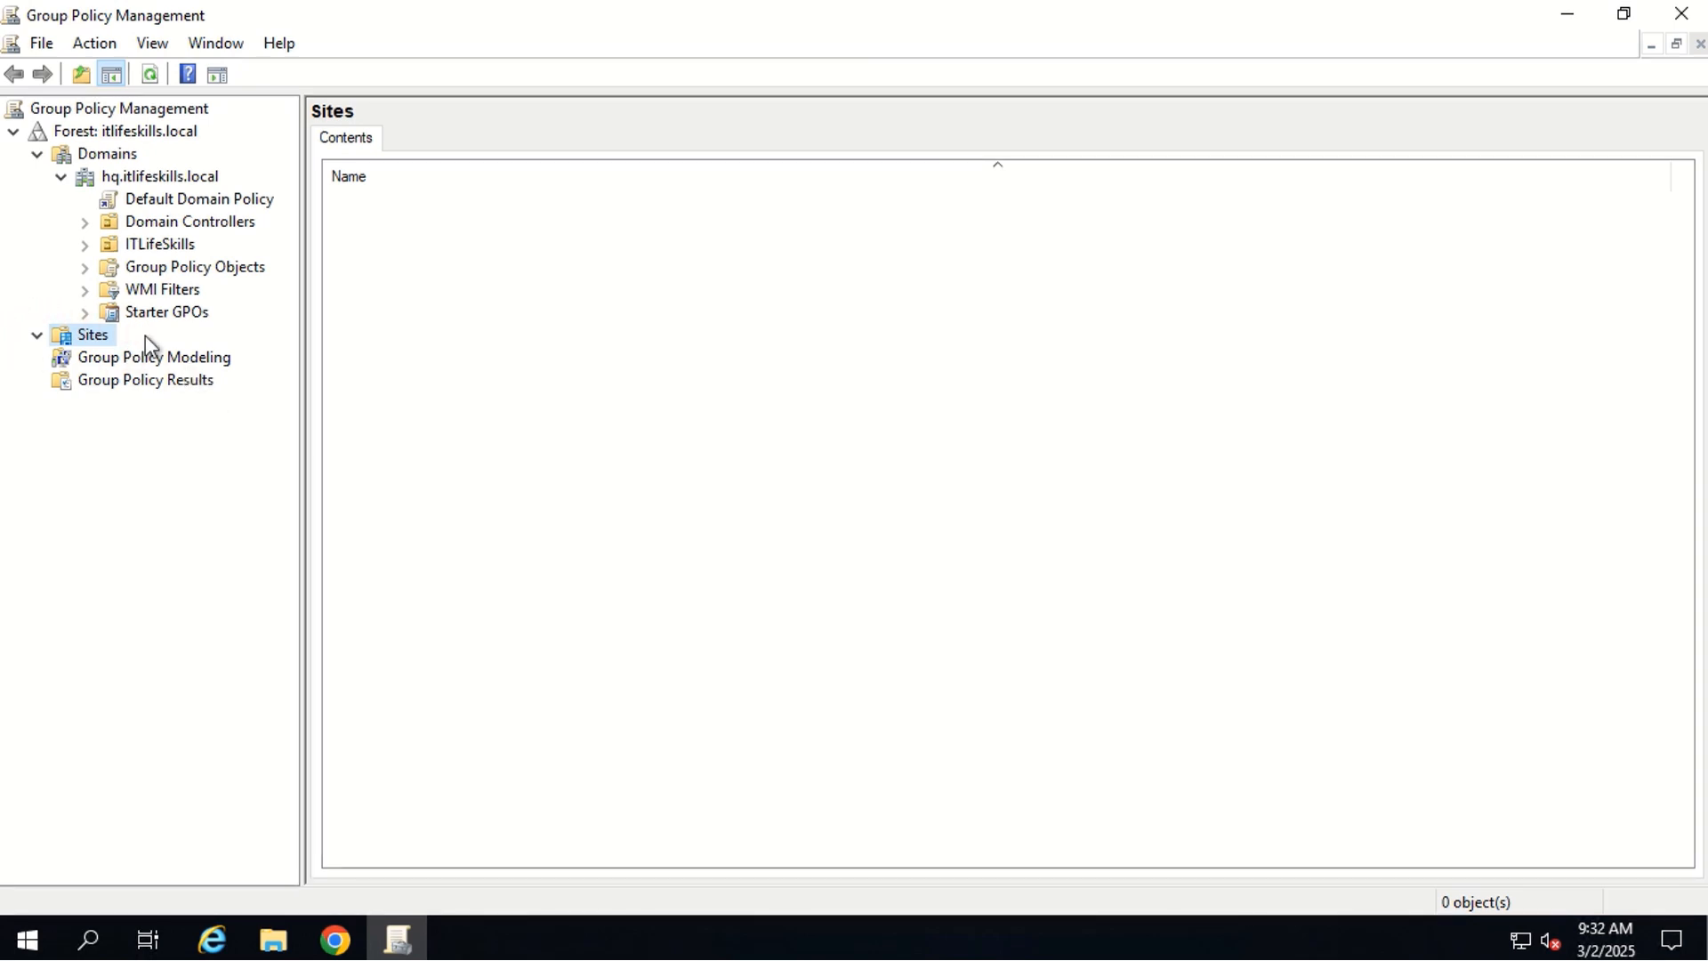
- Show all the available sites, Aurora, Chicago and Elgin, under the Sites node of the forest
right_click(65, 340)
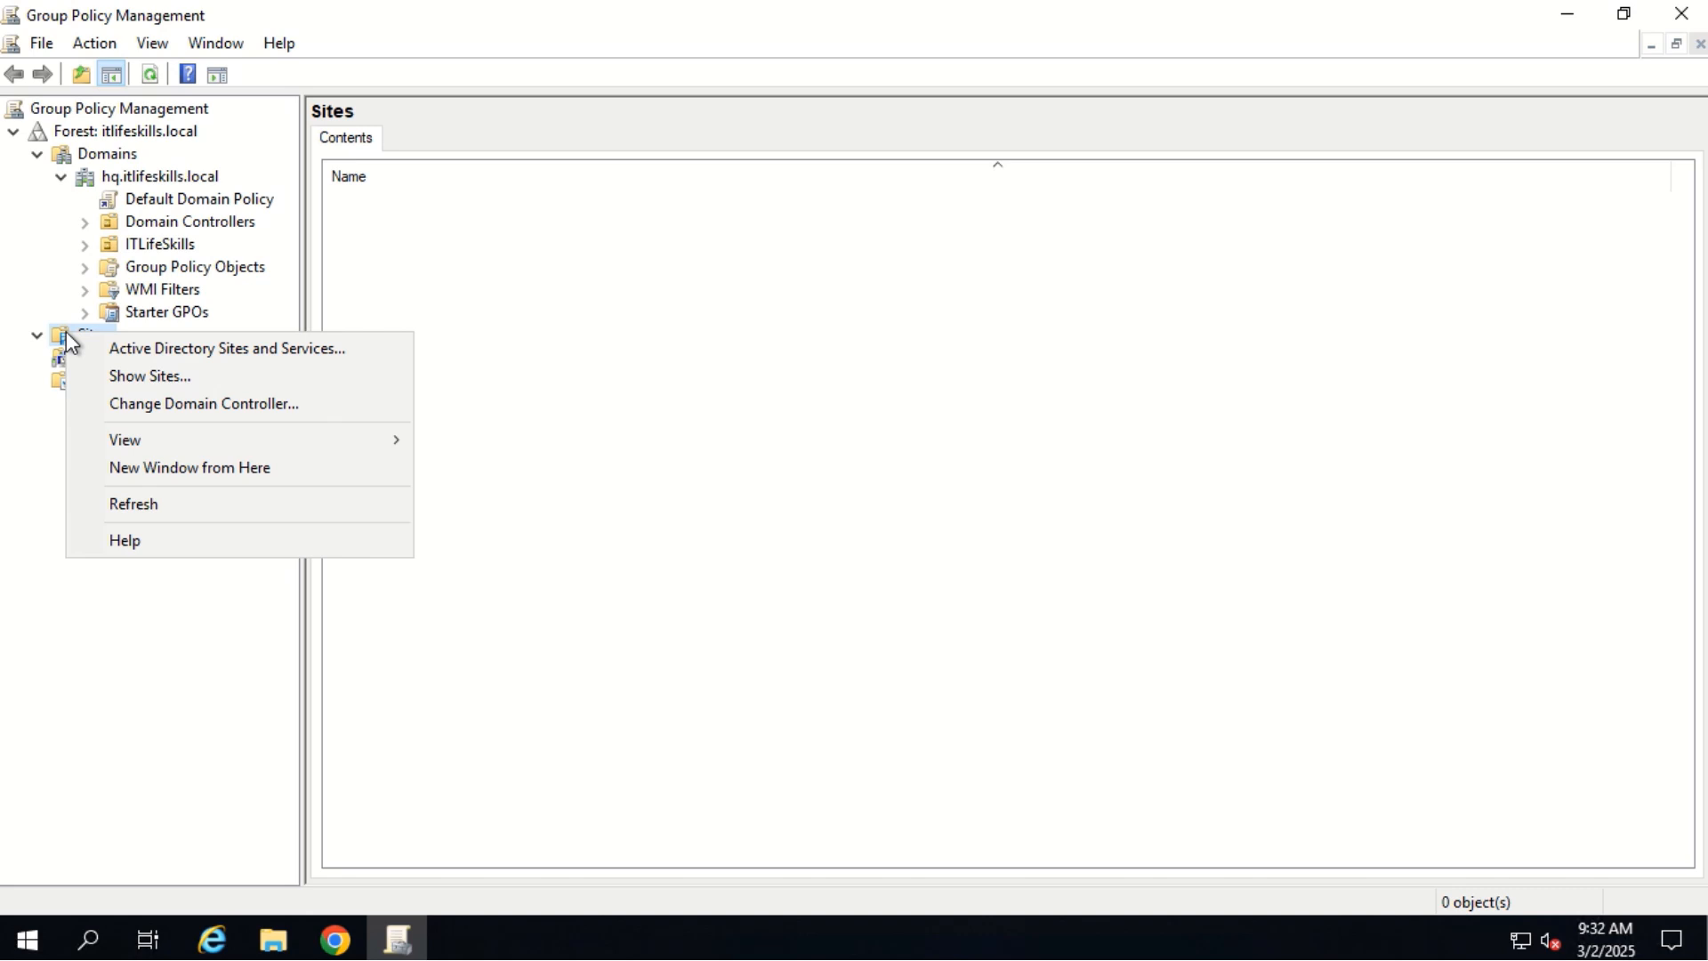
left_click(117, 374)
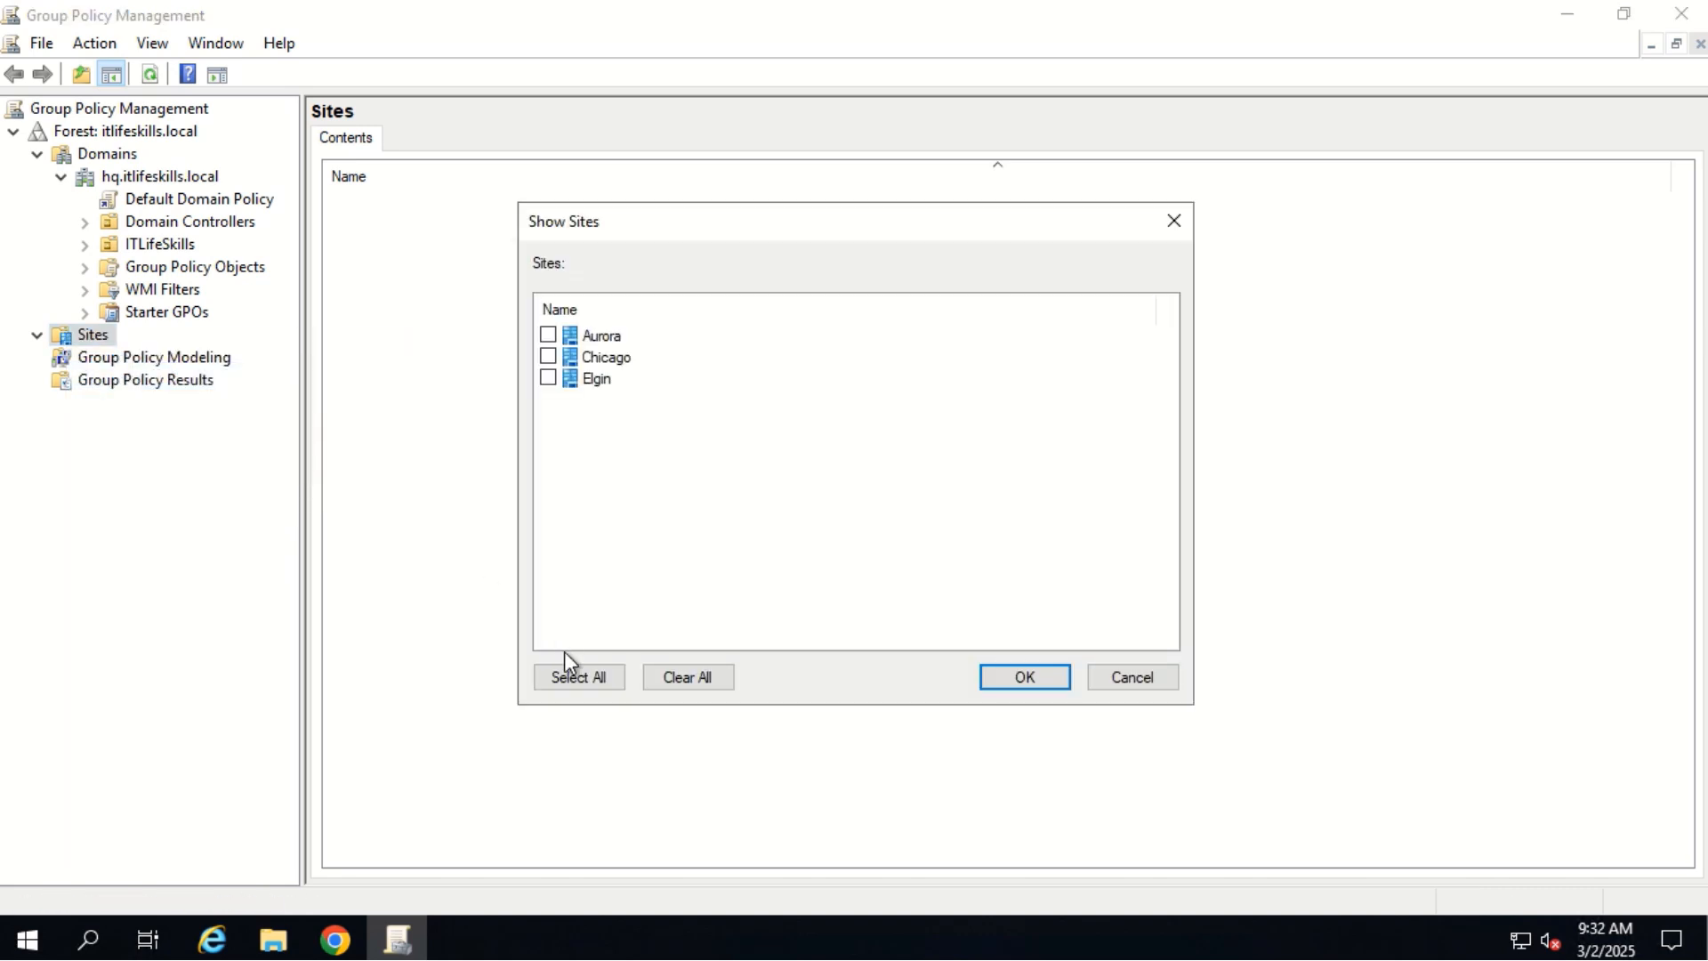
left_click(578, 678)
left_click(1039, 681)
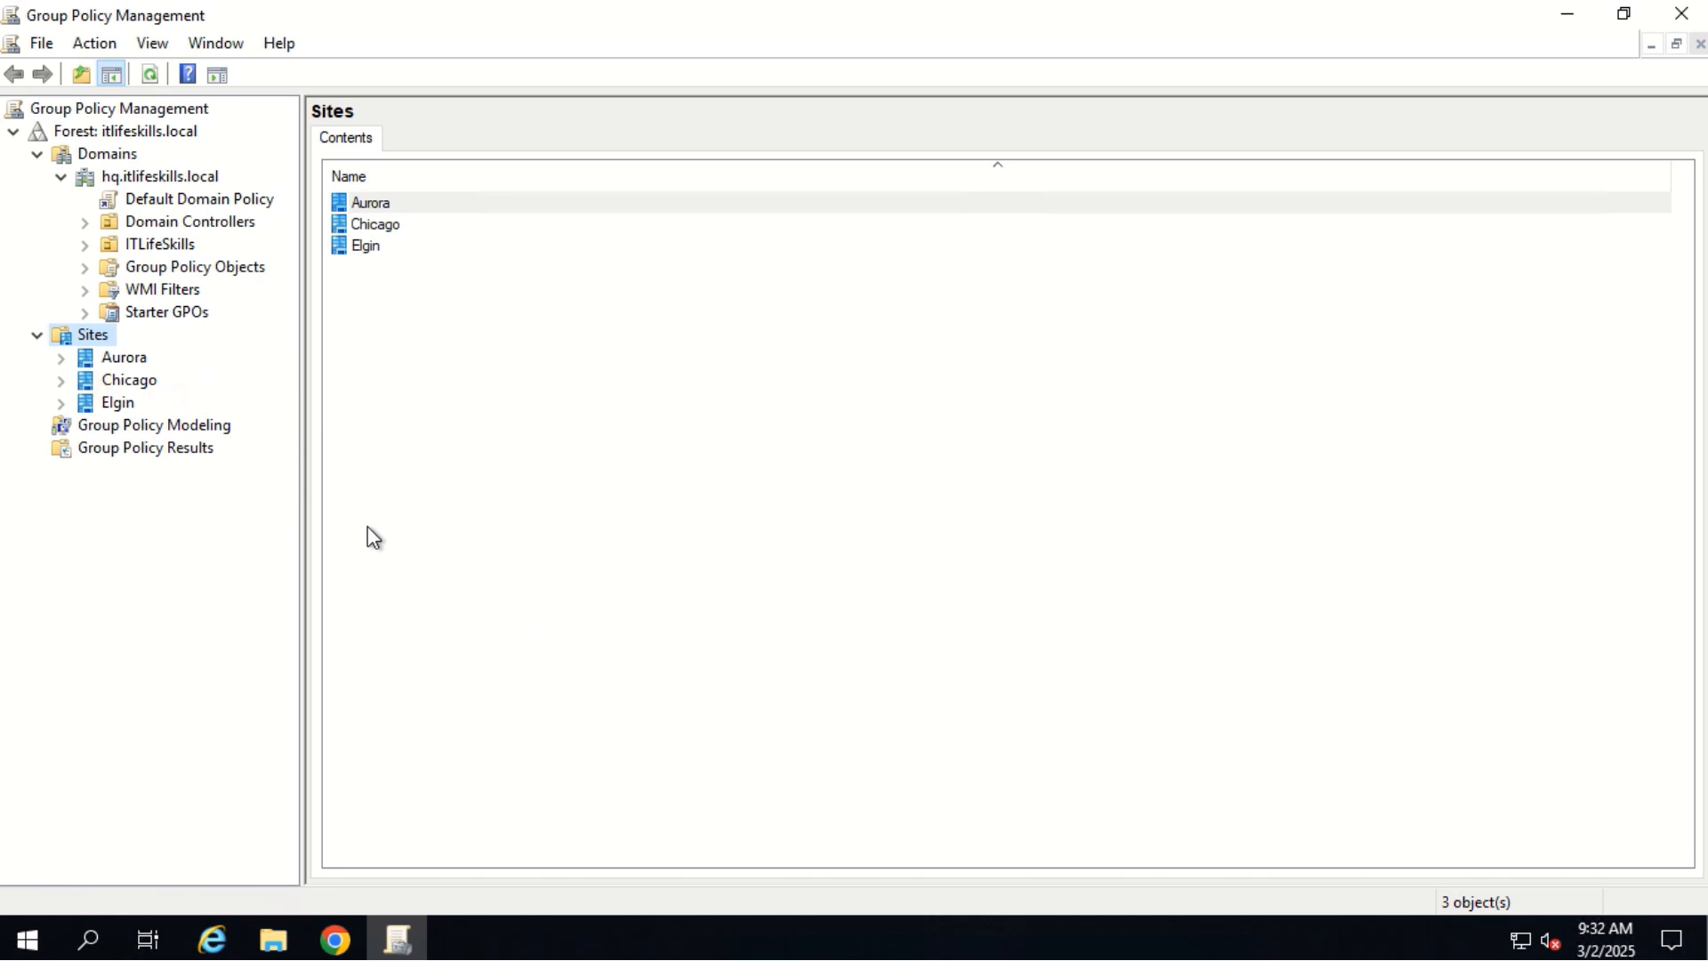
right_click(151, 386)
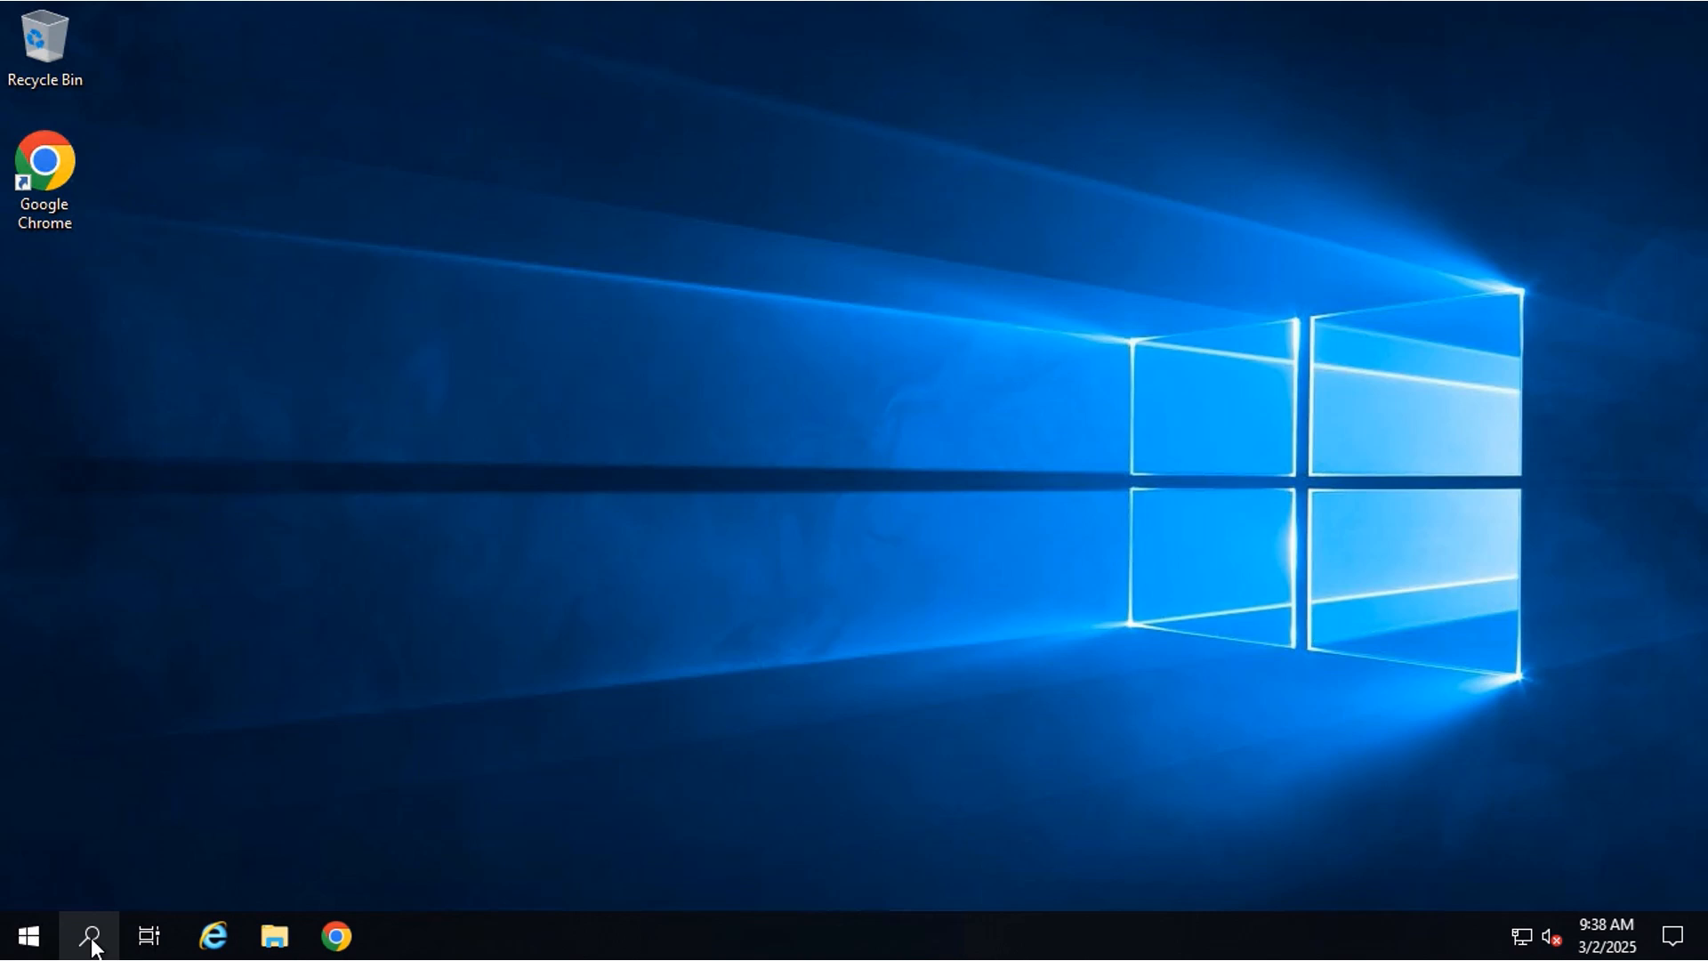
- Search for the Group Policy Management console from the desktop and open it
left_click(91, 939)
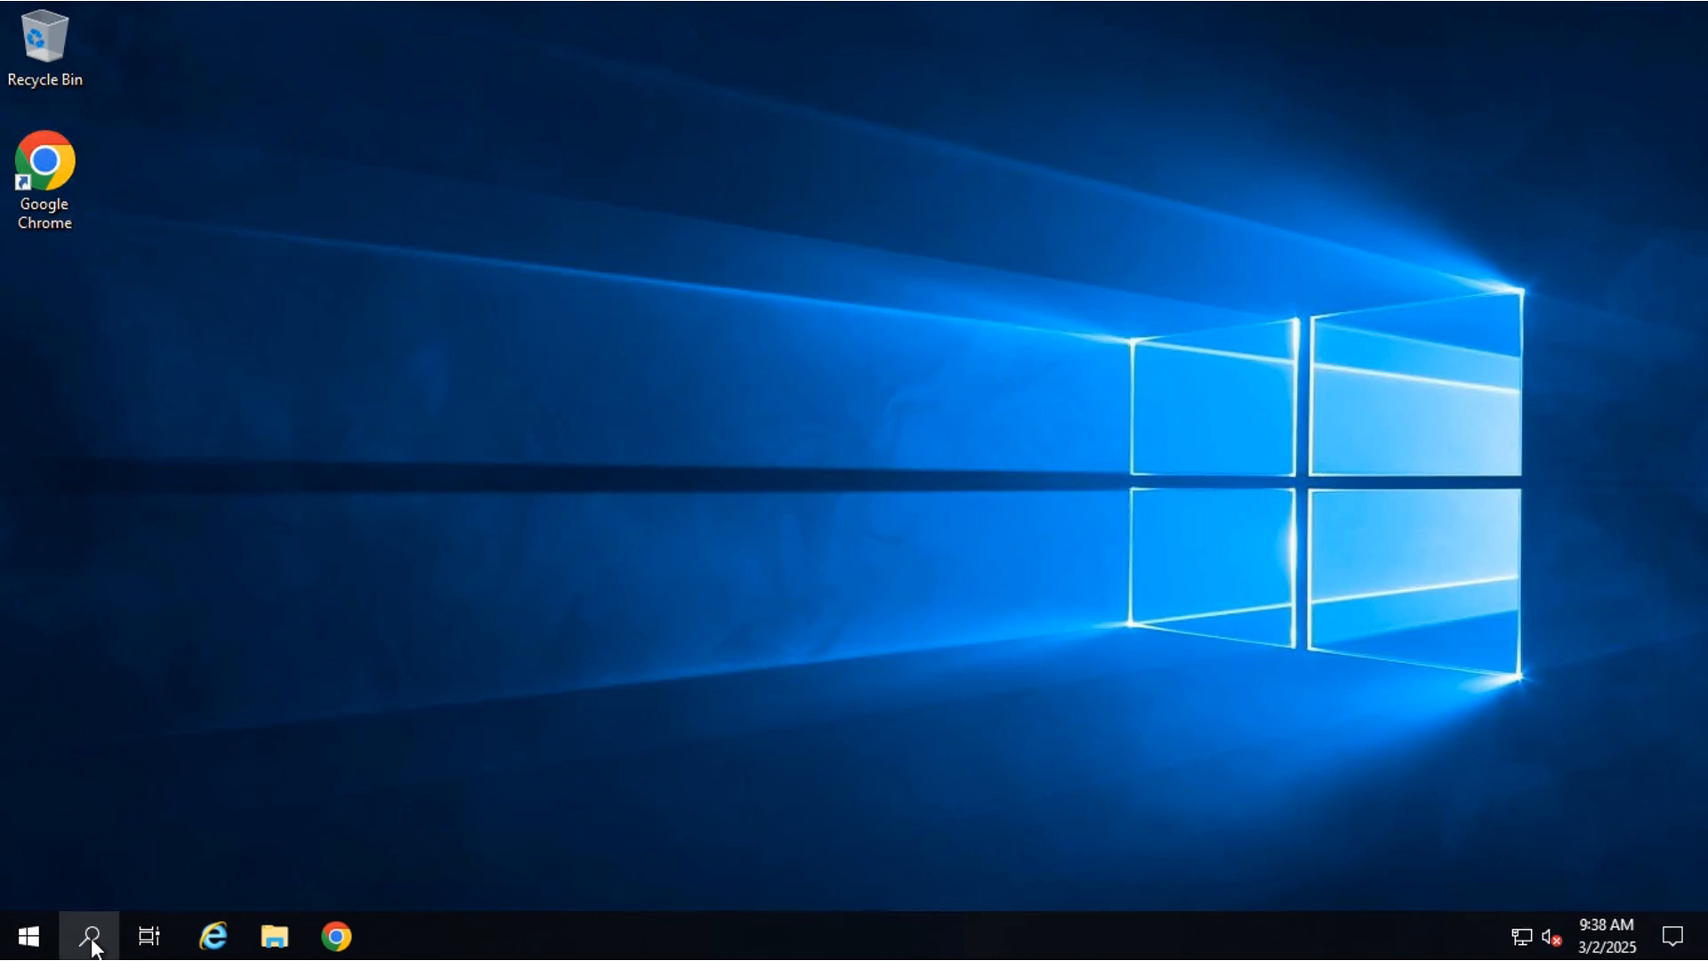
type("g")
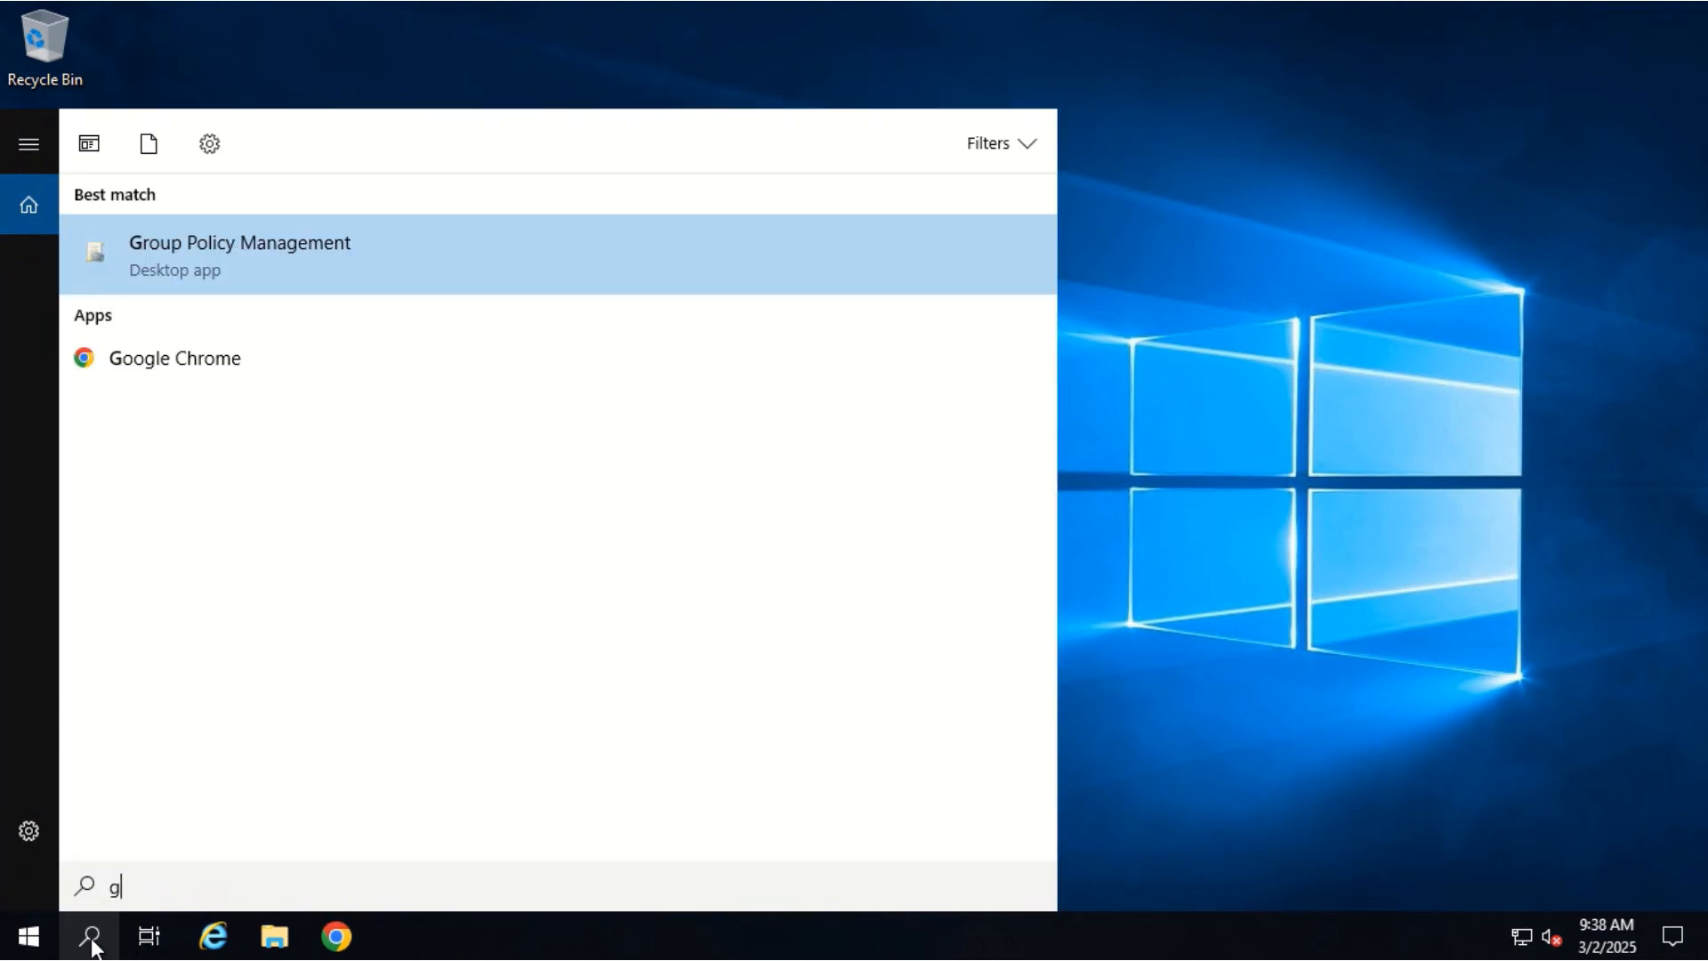
left_click(338, 260)
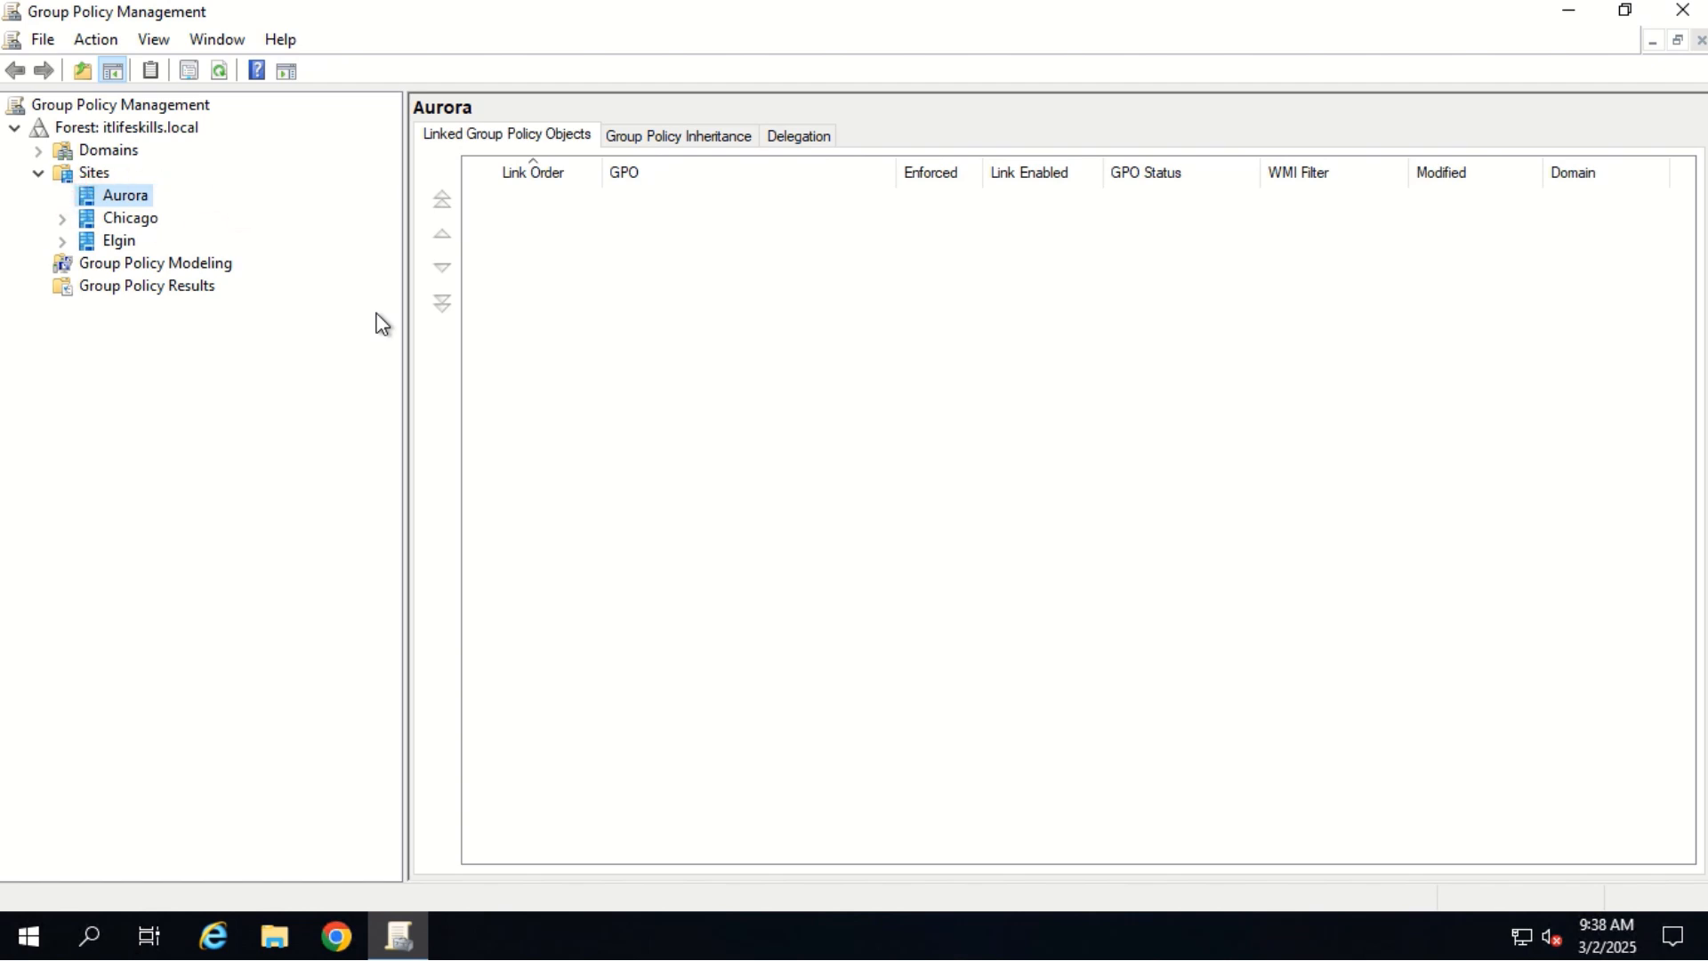
- Delegate the Link GPOs permission on the Aurora site to the domain admins group from the hq.itlifeskills.local location
left_click(803, 137)
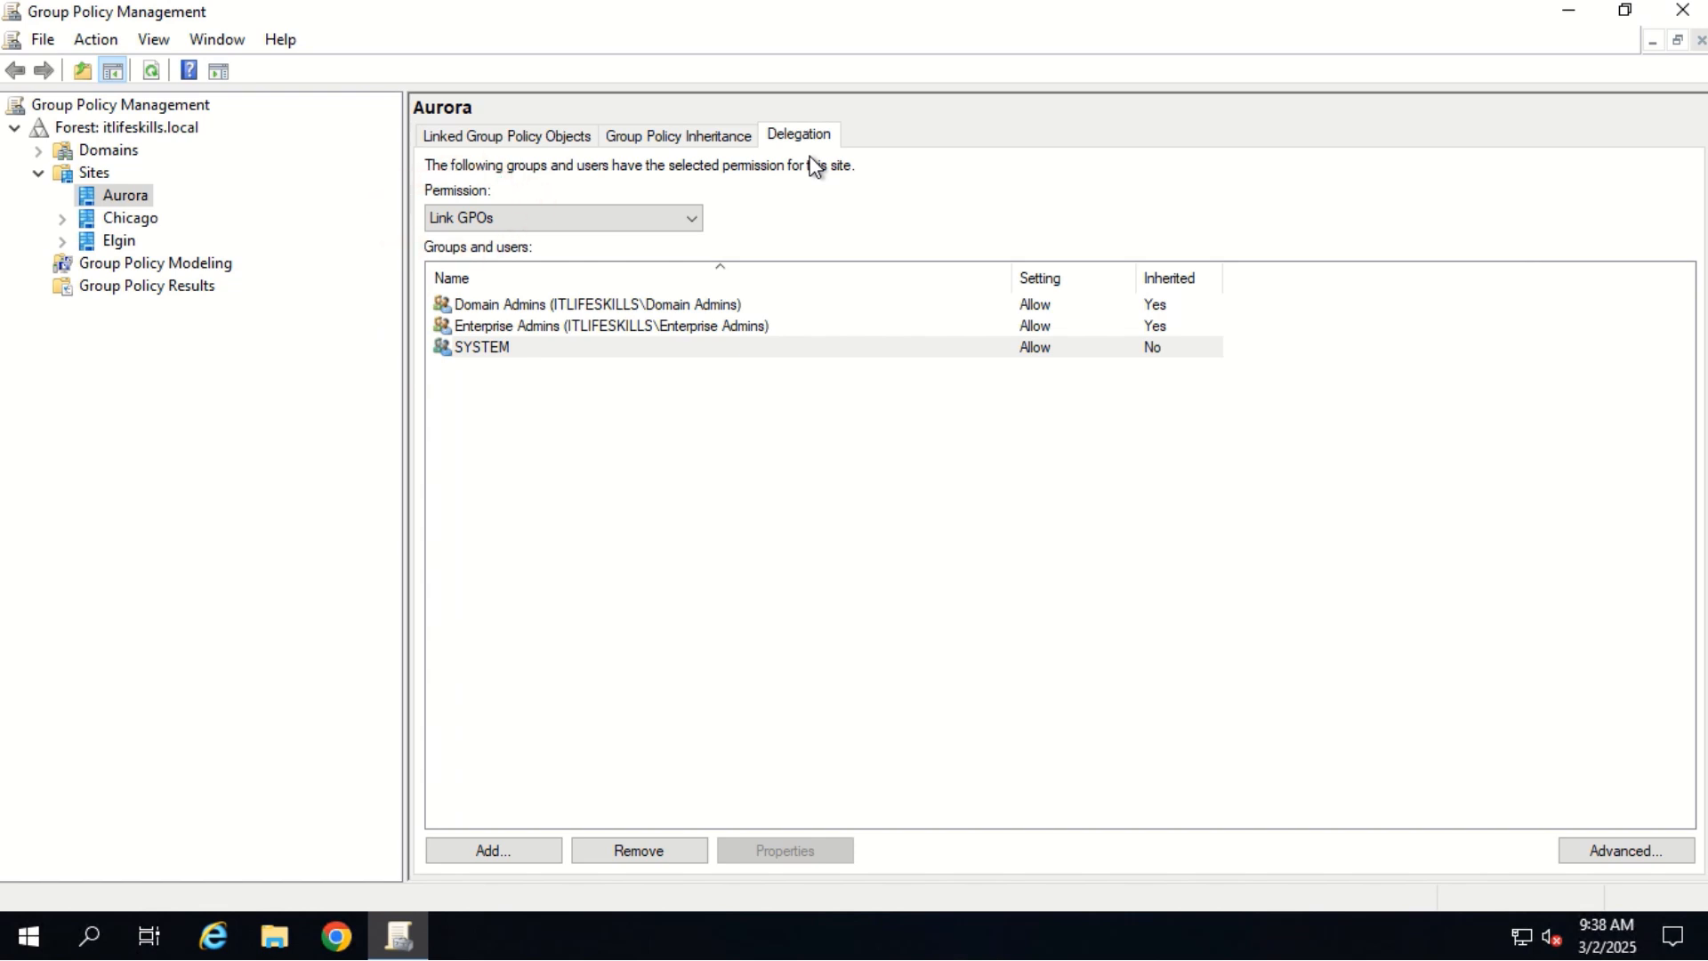
left_click(503, 852)
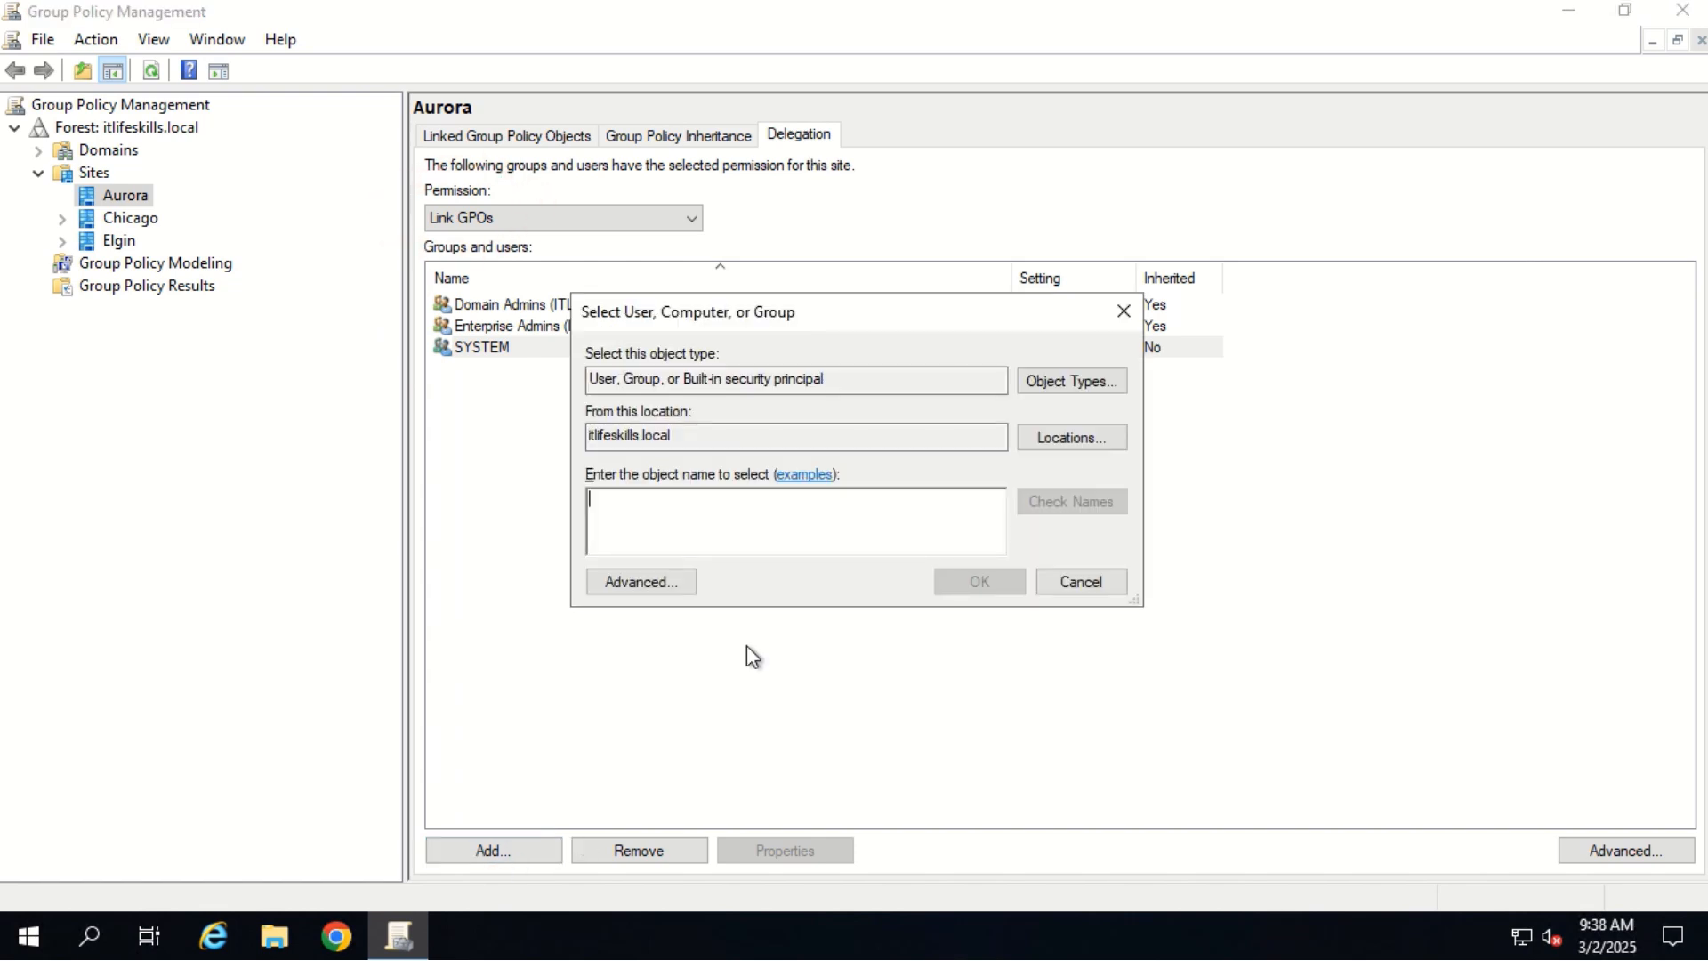
left_click(1118, 436)
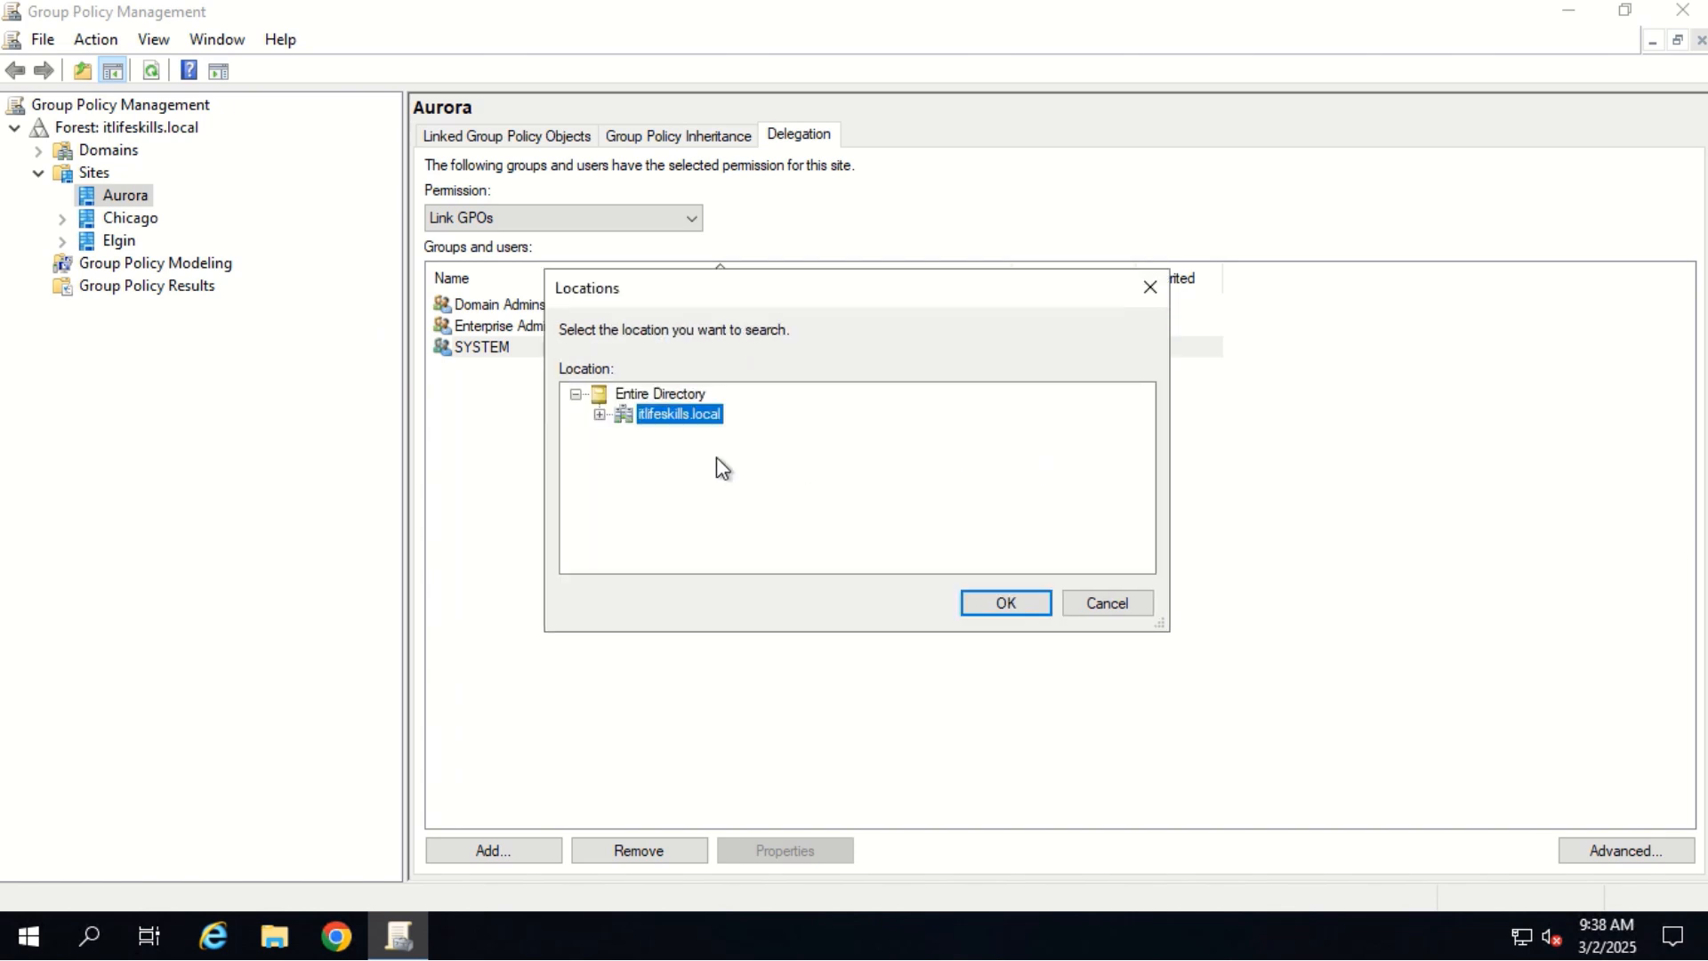
left_click(595, 414)
left_click(722, 494)
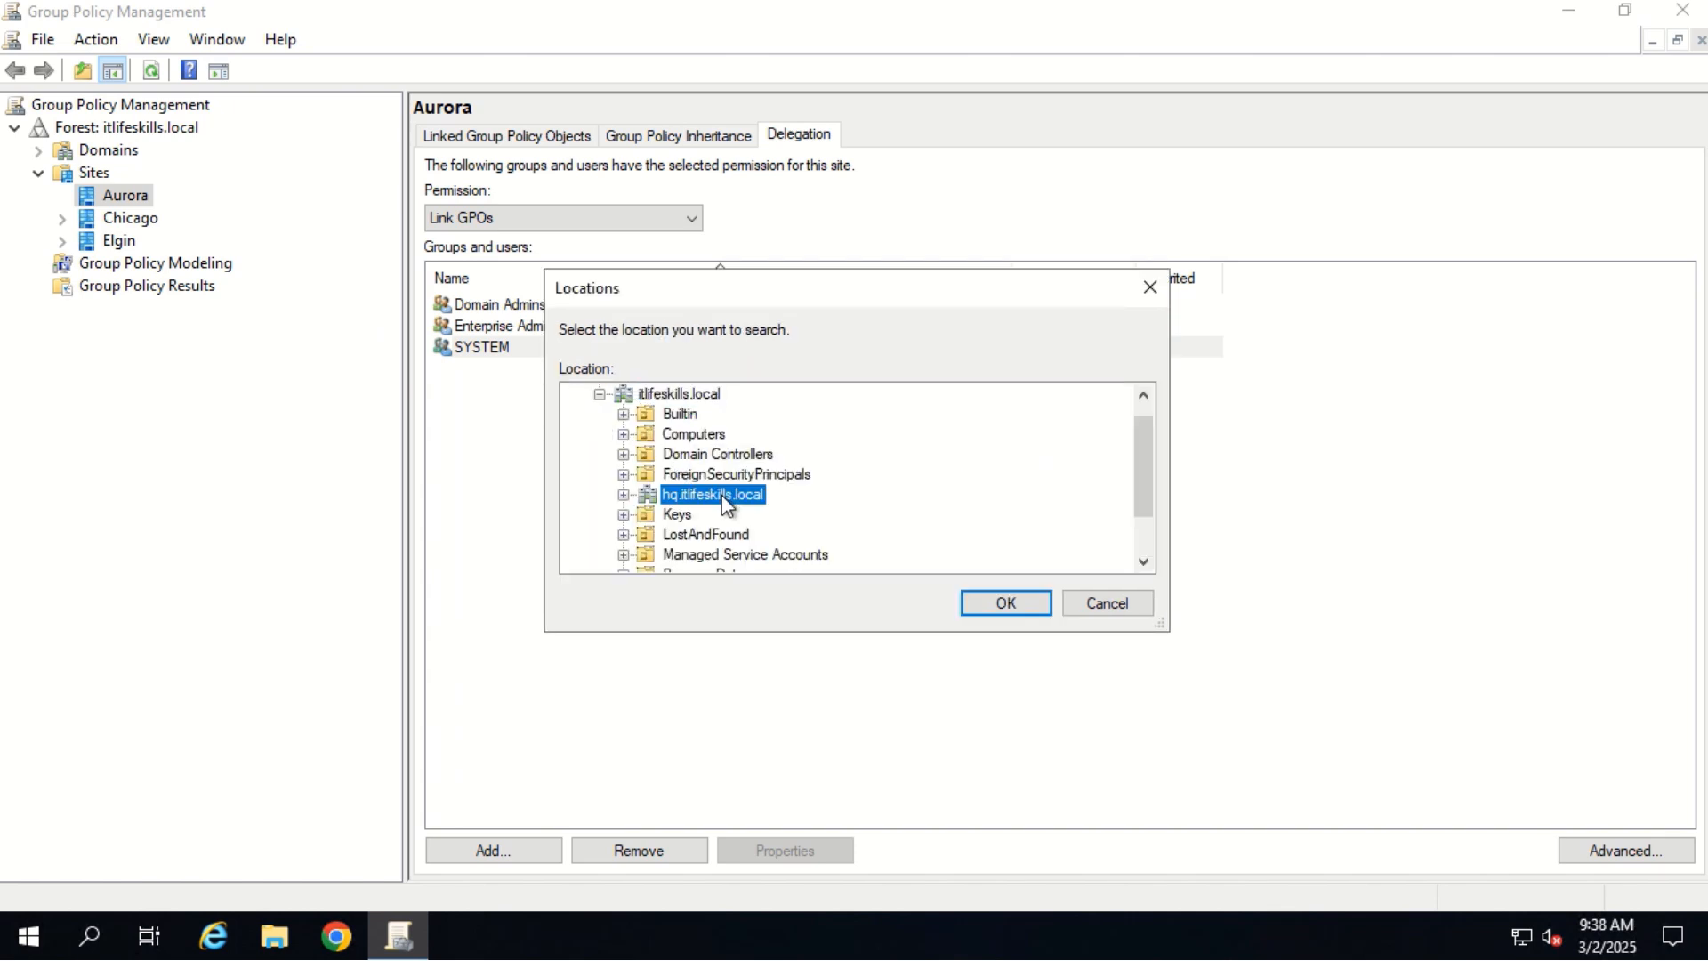
left_click(996, 609)
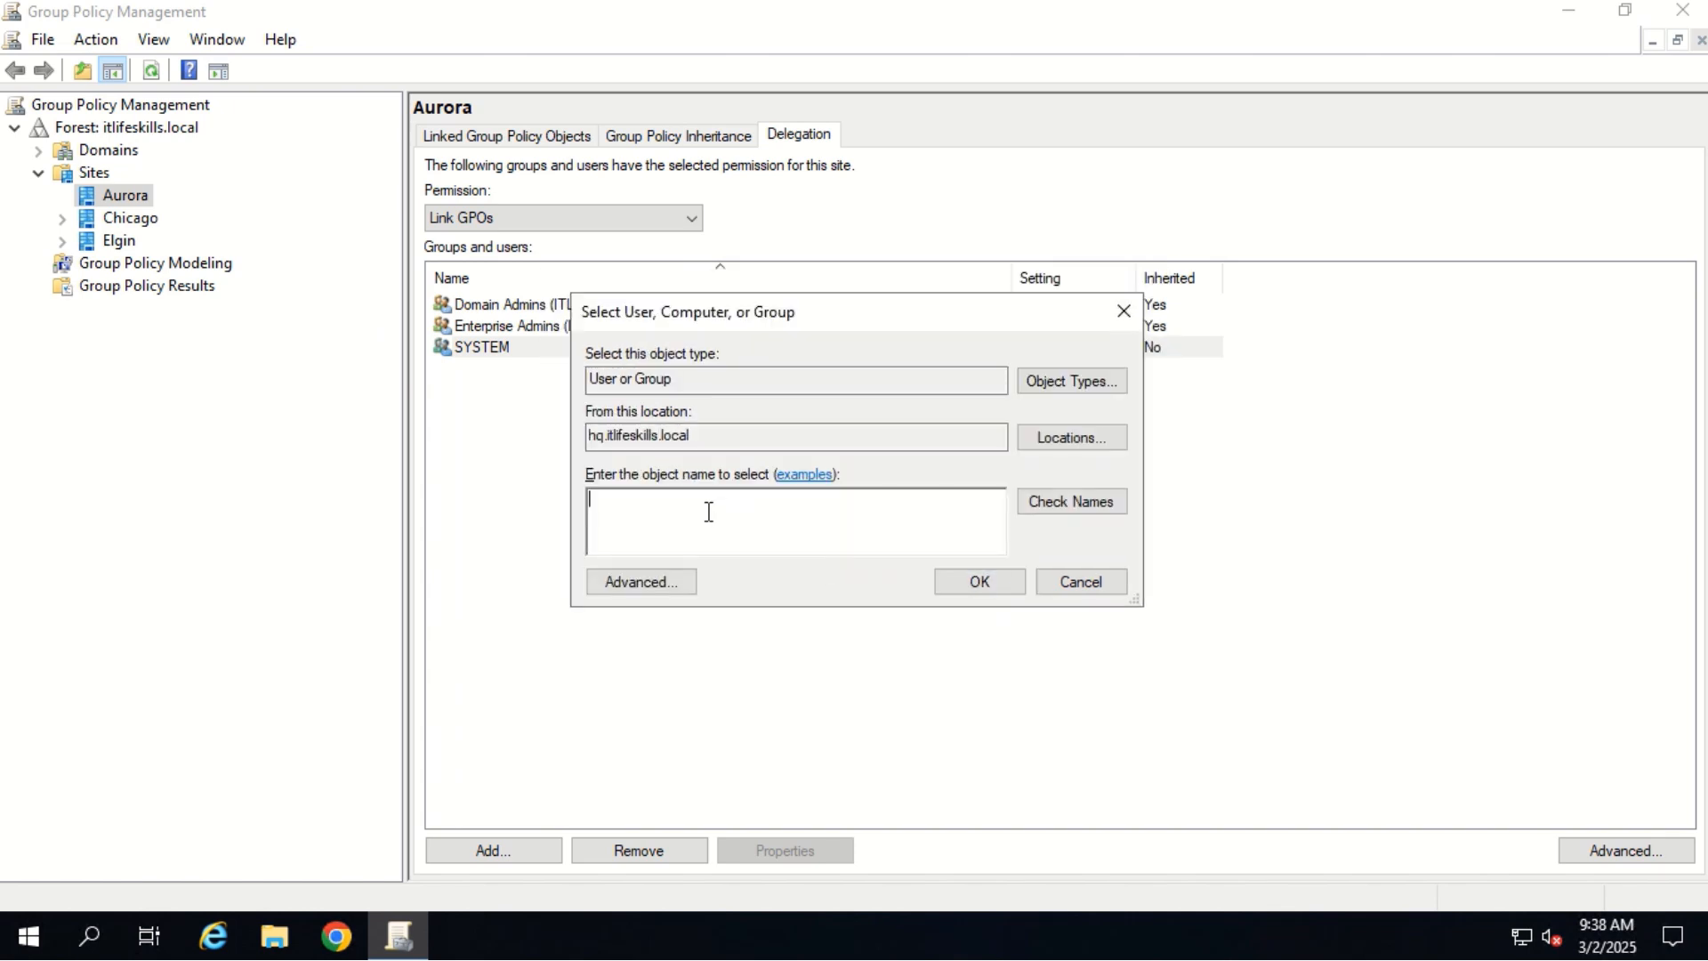
type("domain admins")
key("ctrl+a")
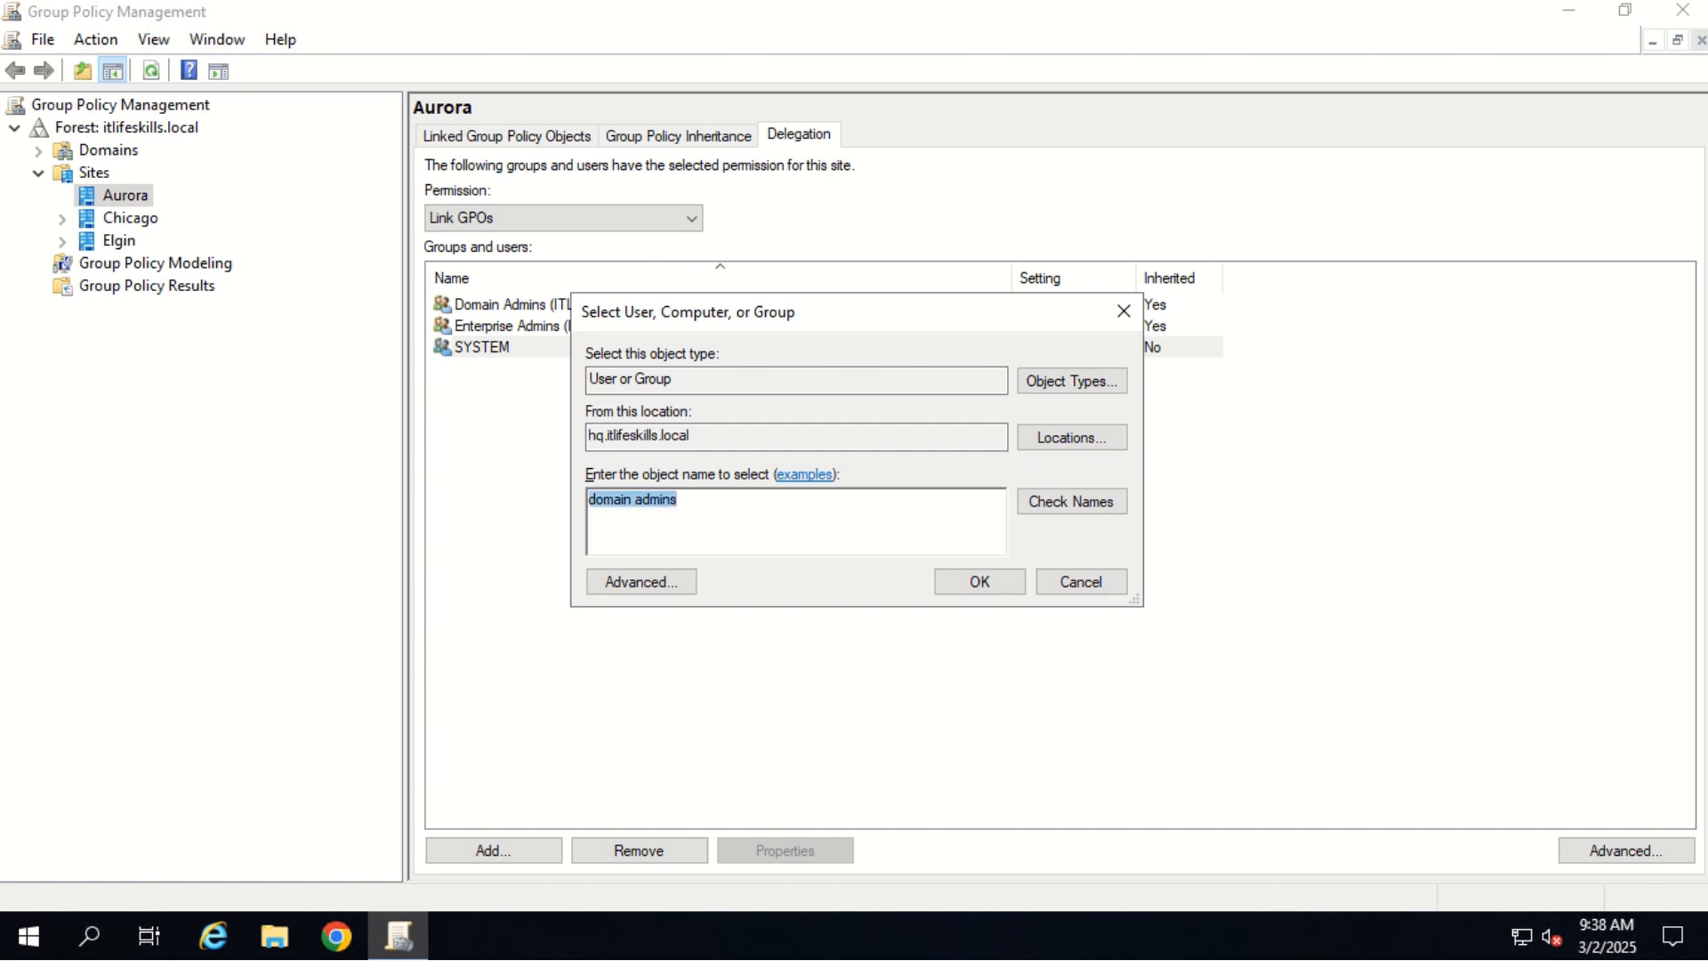
left_click(1111, 506)
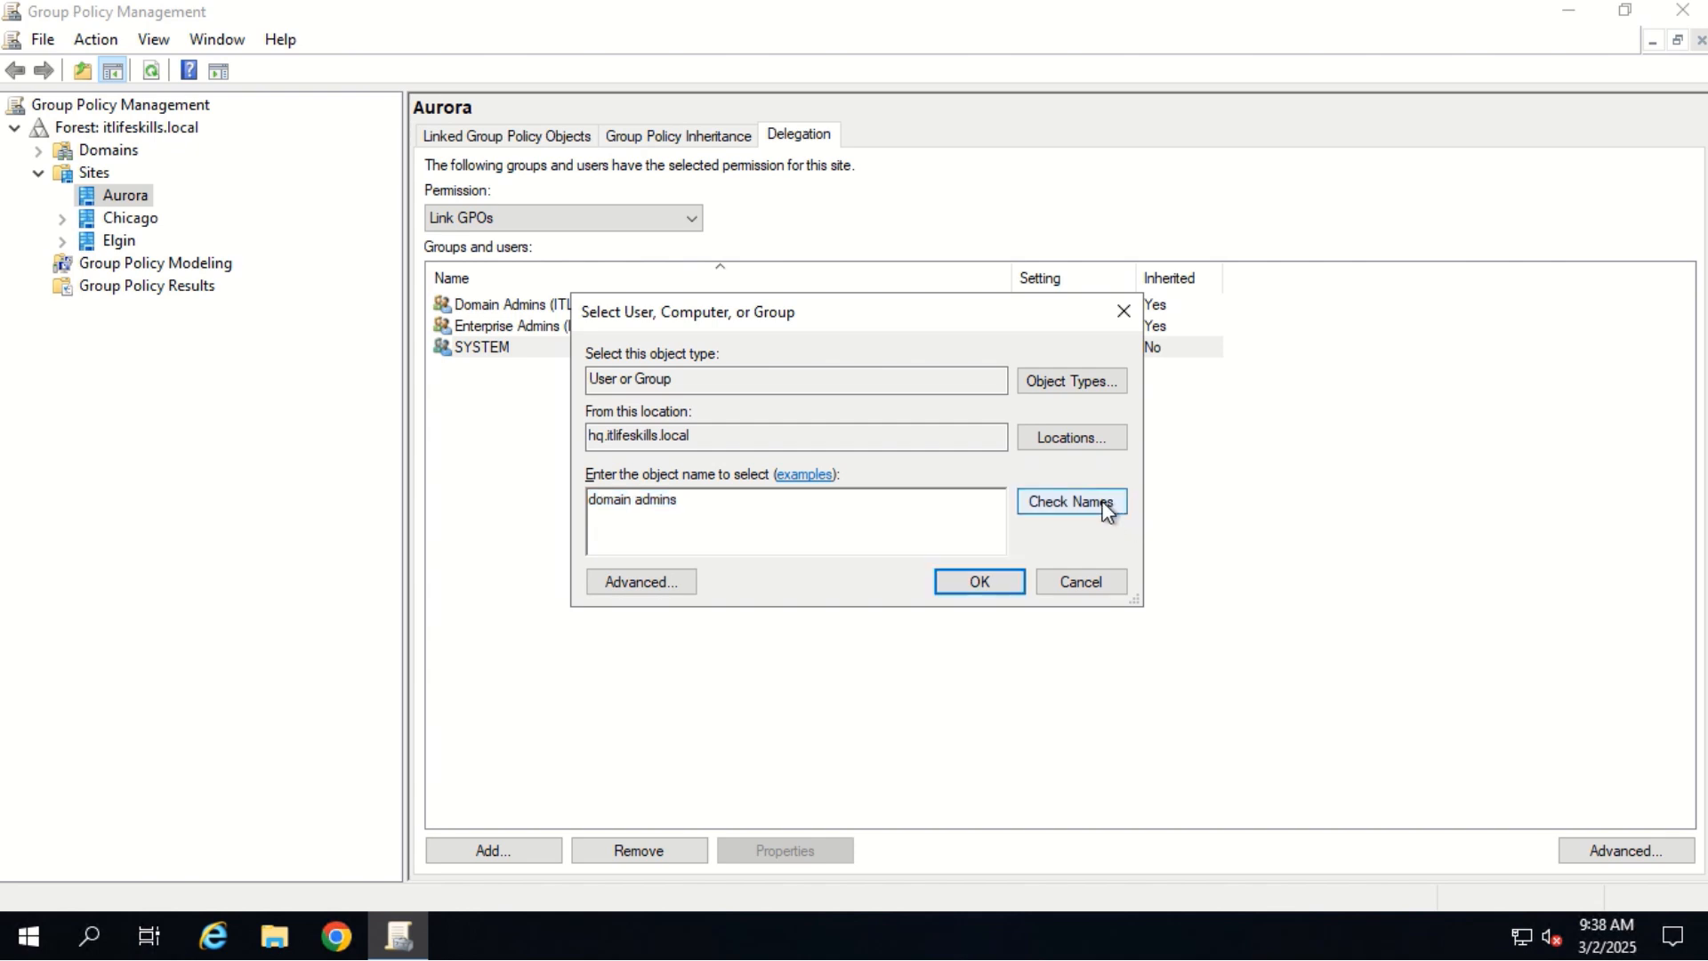
left_click(984, 586)
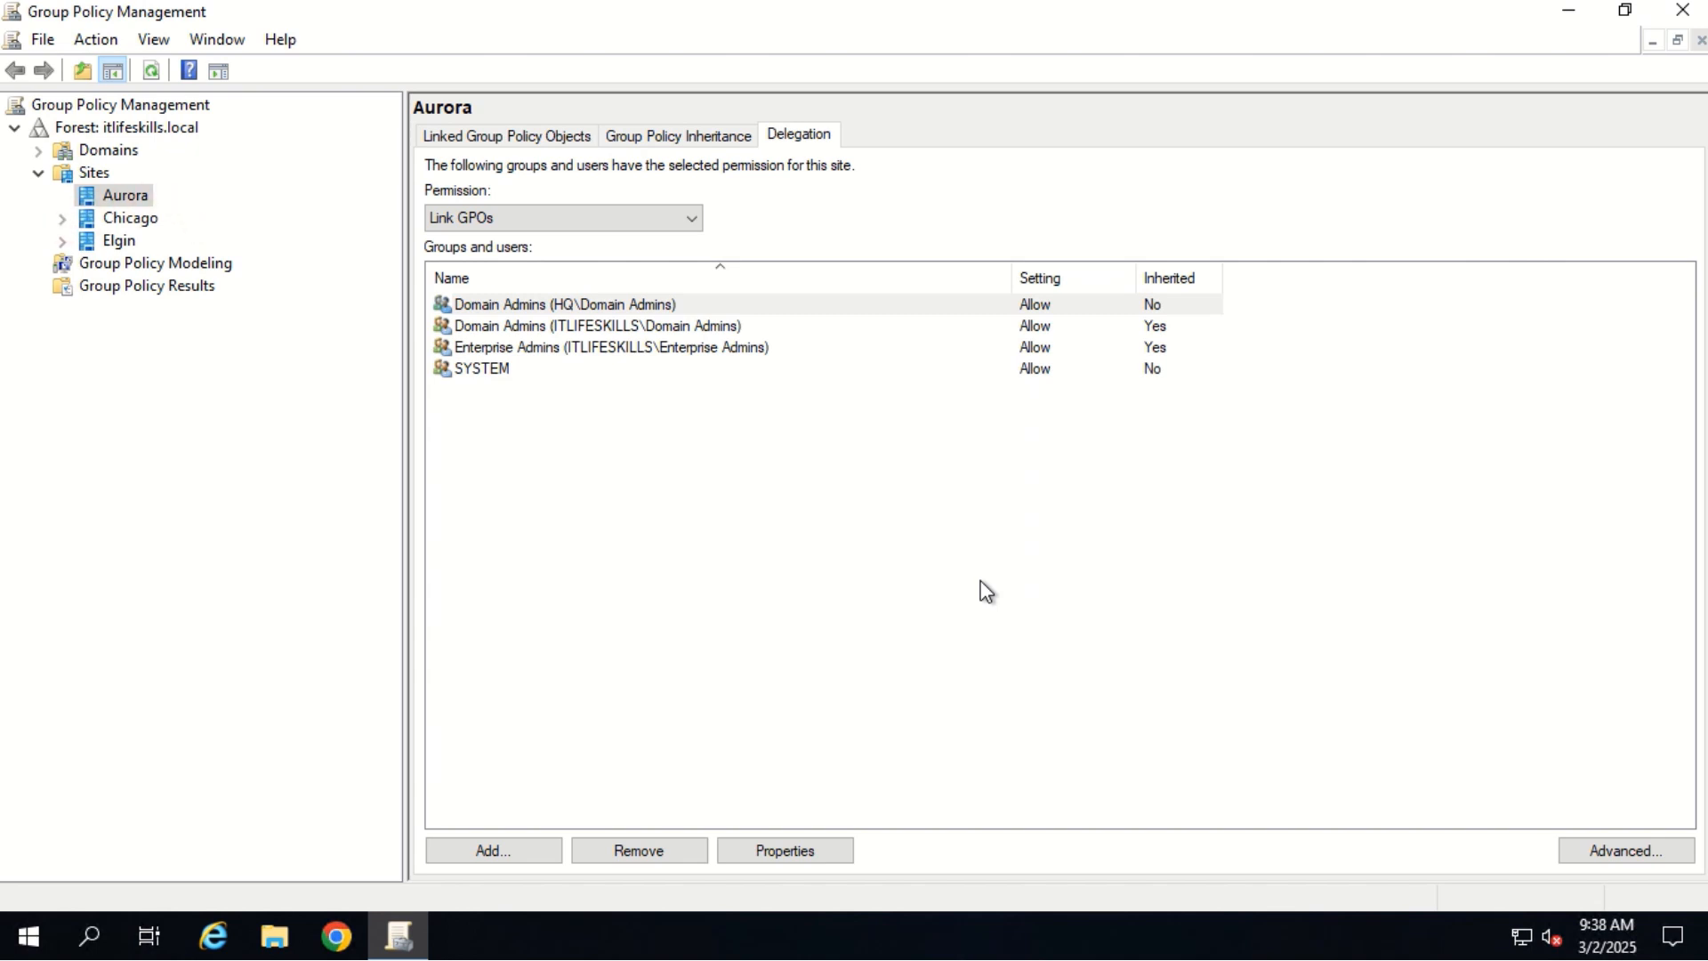
- Delegate the Link GPOs permission on the Chicago site to the domain admins group from hq.itlifeskills.local
left_click(126, 219)
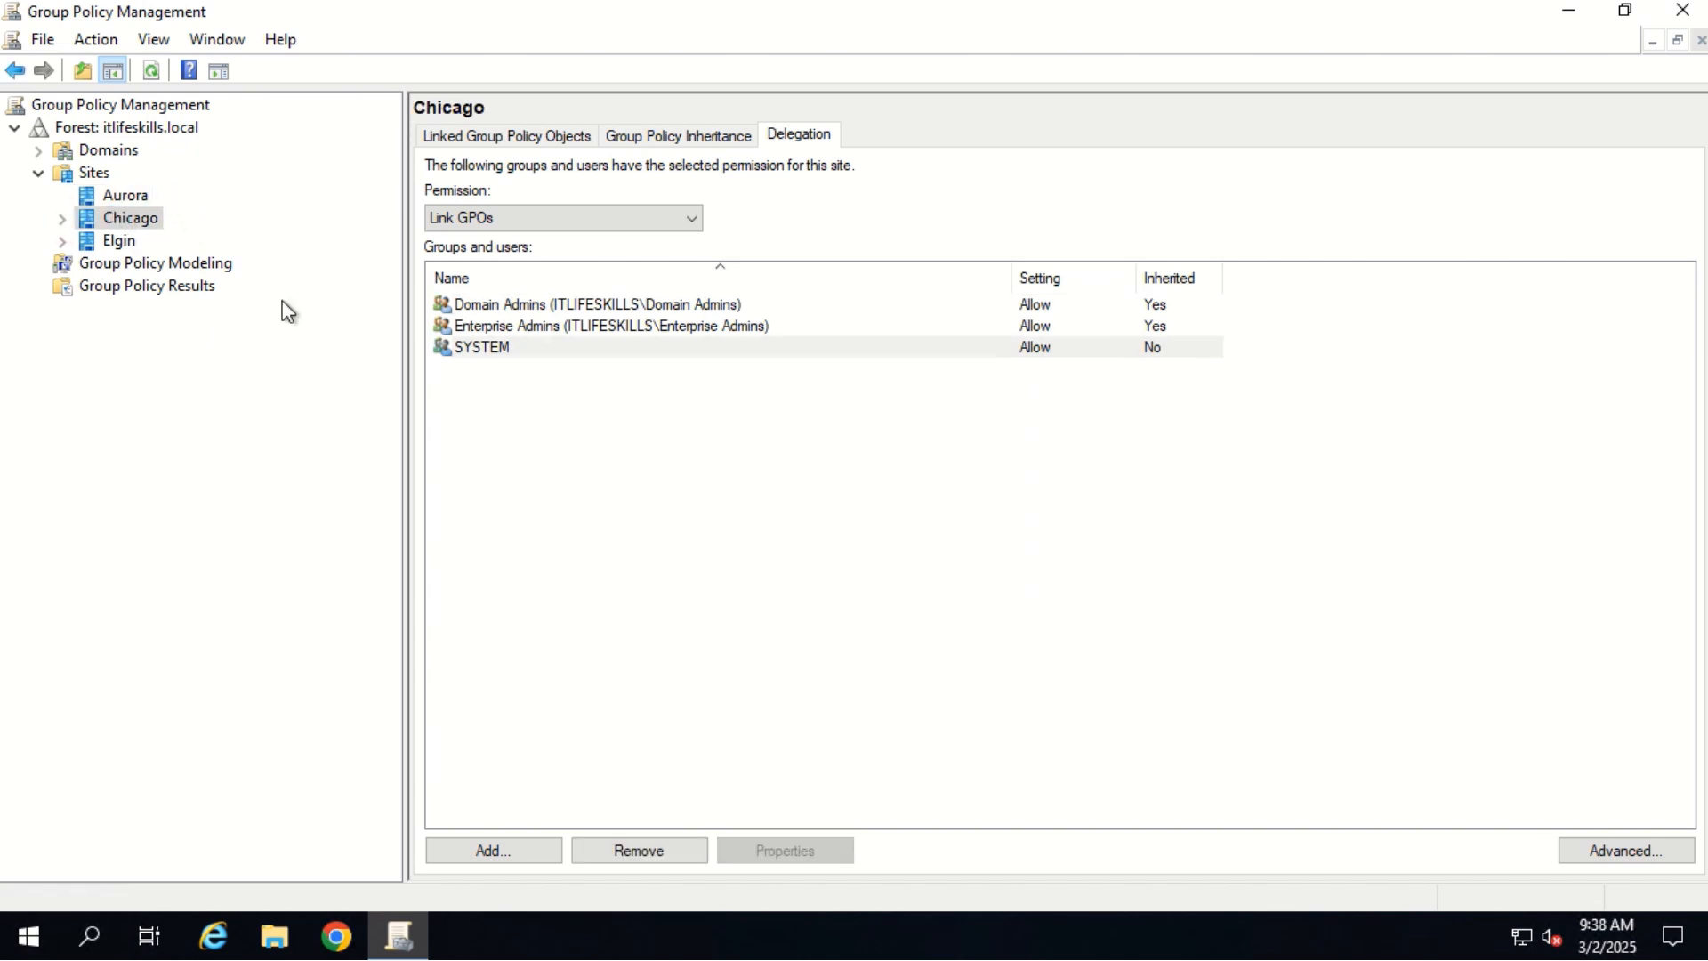
left_click(517, 854)
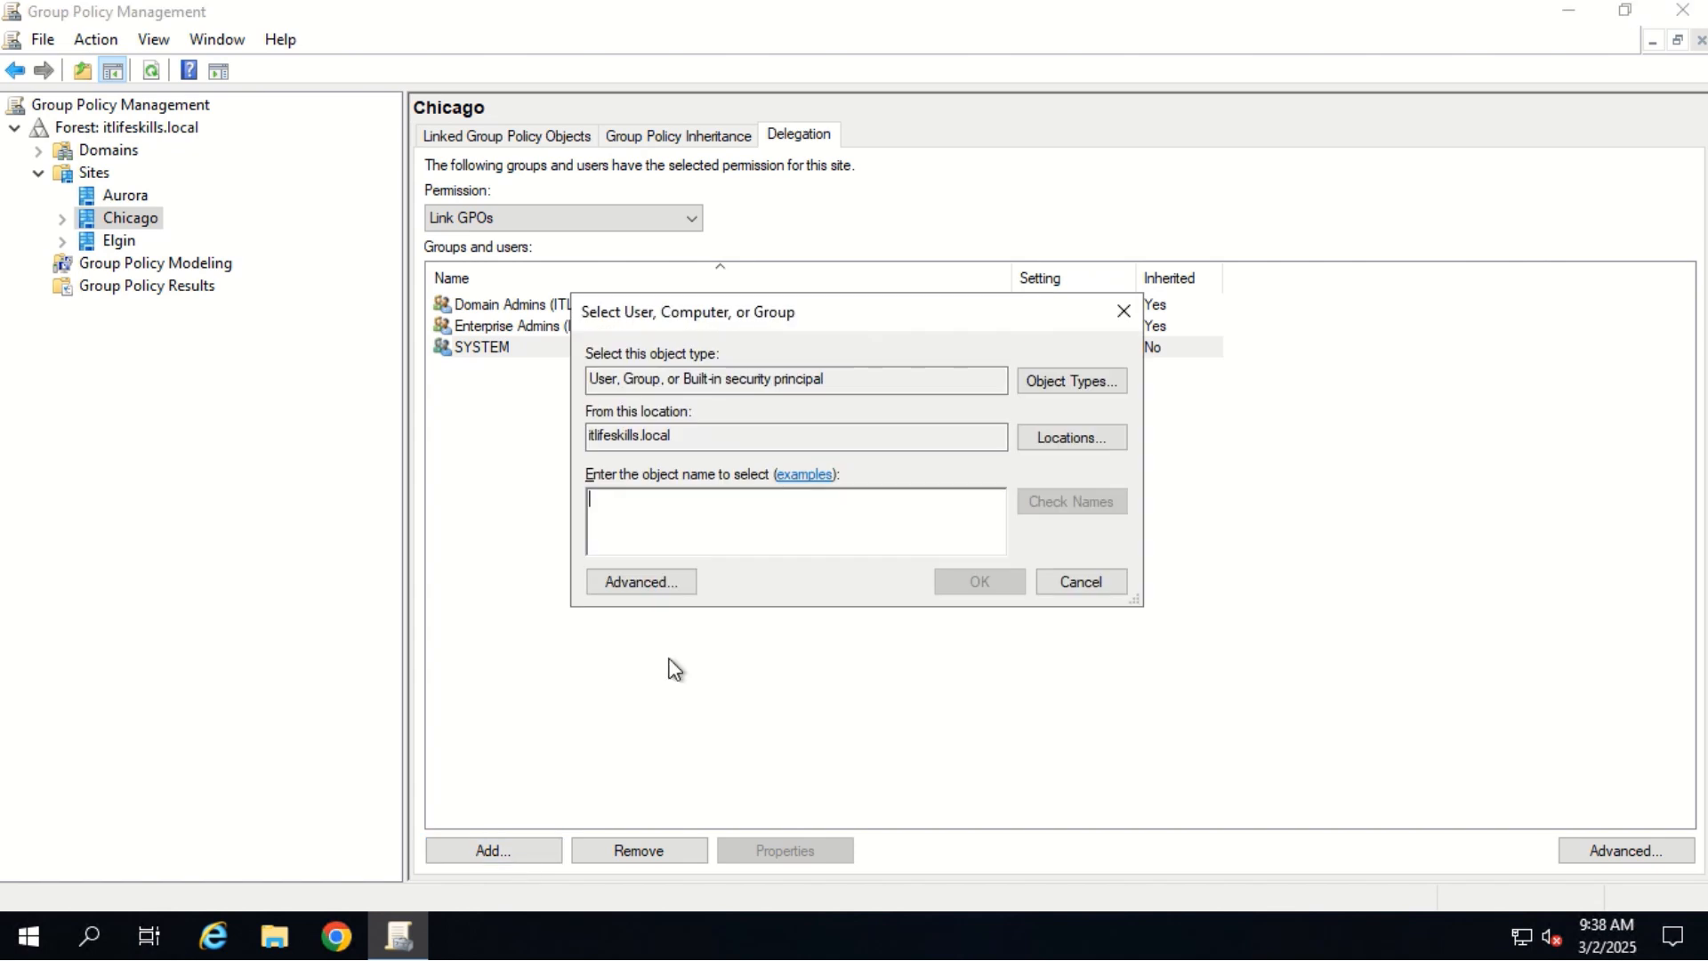
left_click(1103, 437)
left_click(599, 416)
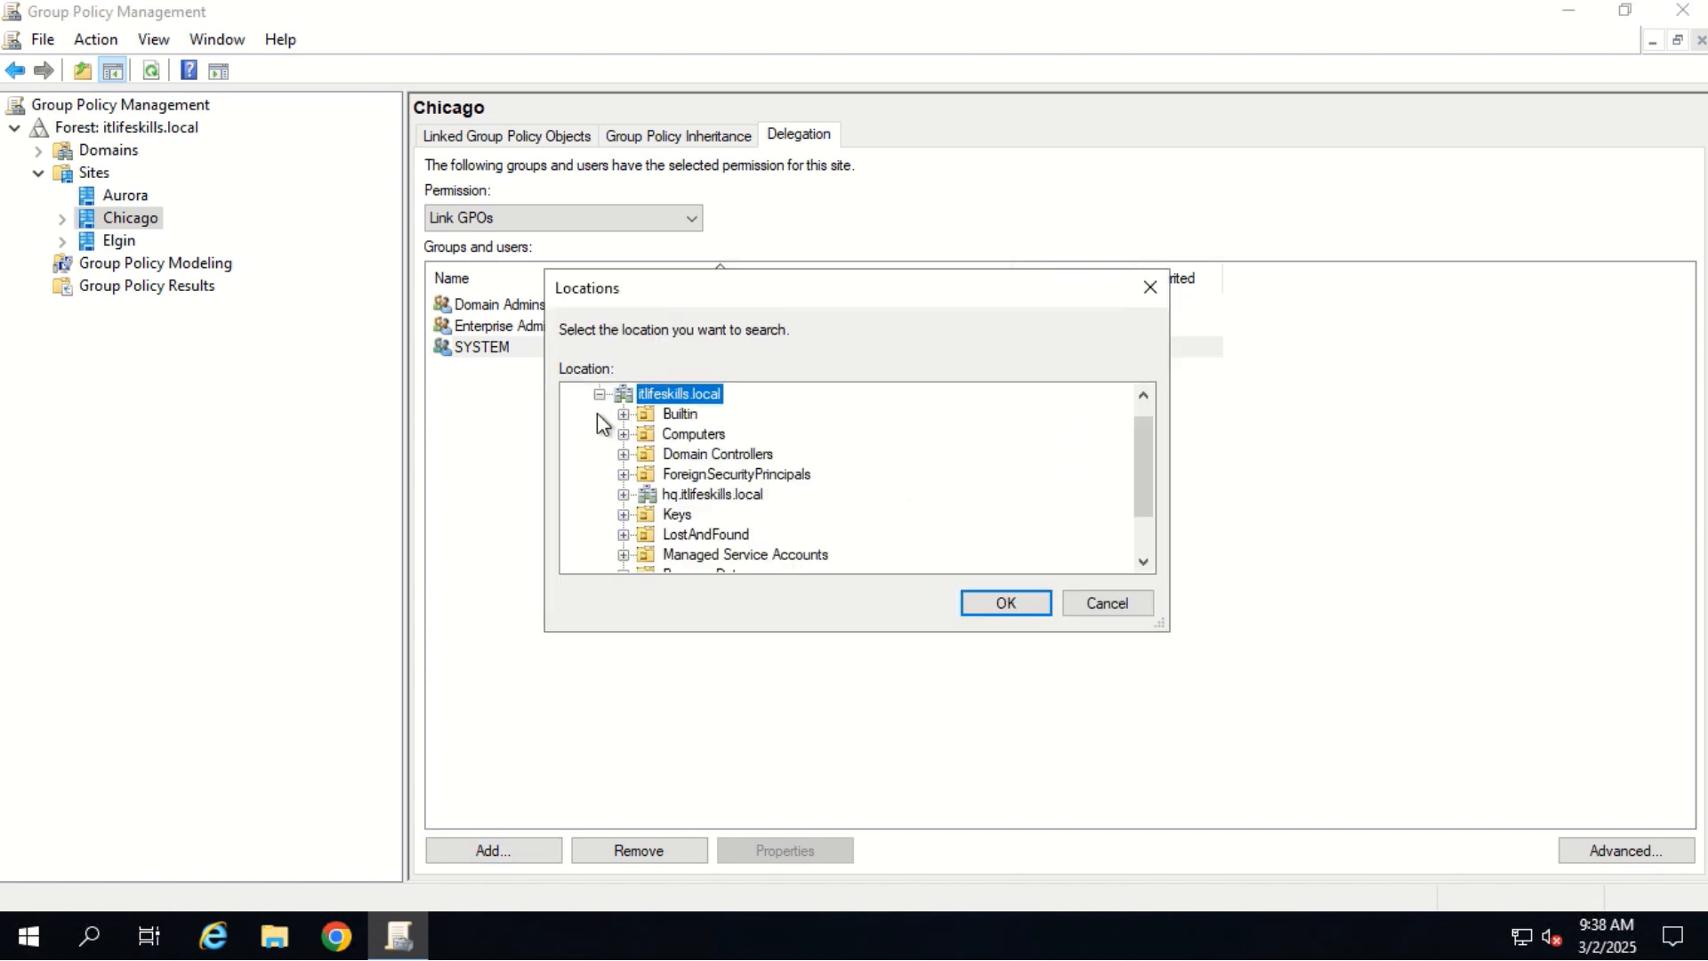
left_click(723, 496)
left_click(984, 603)
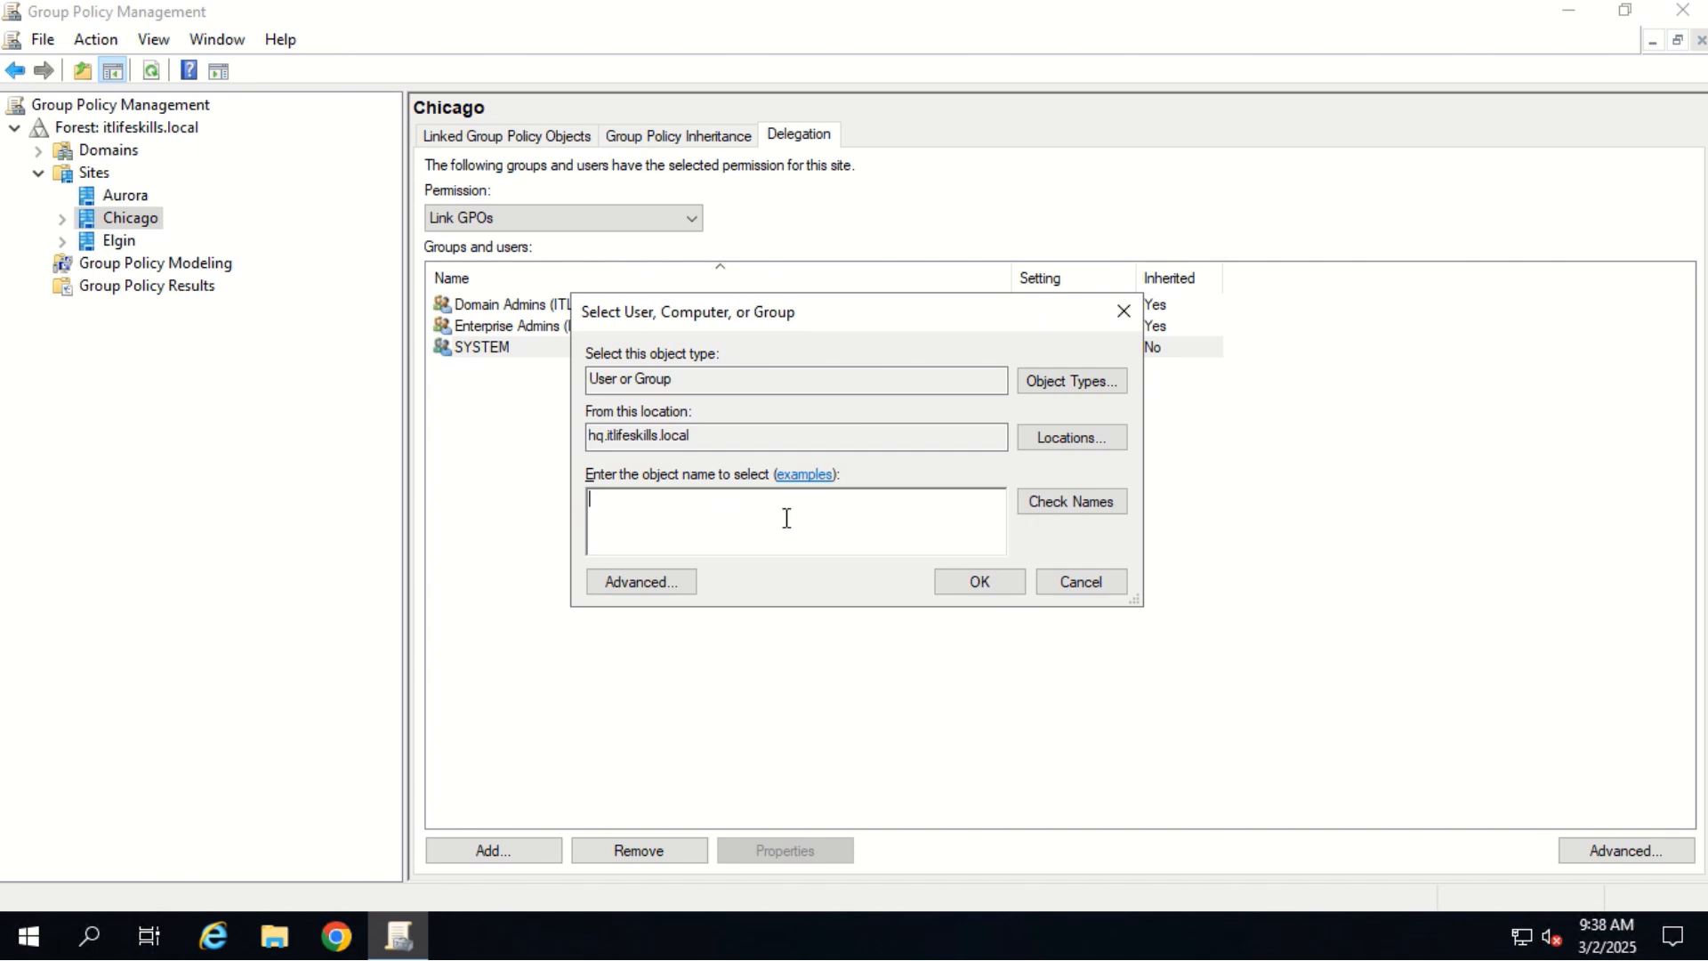
type("domain admins")
left_click(1074, 504)
left_click(994, 584)
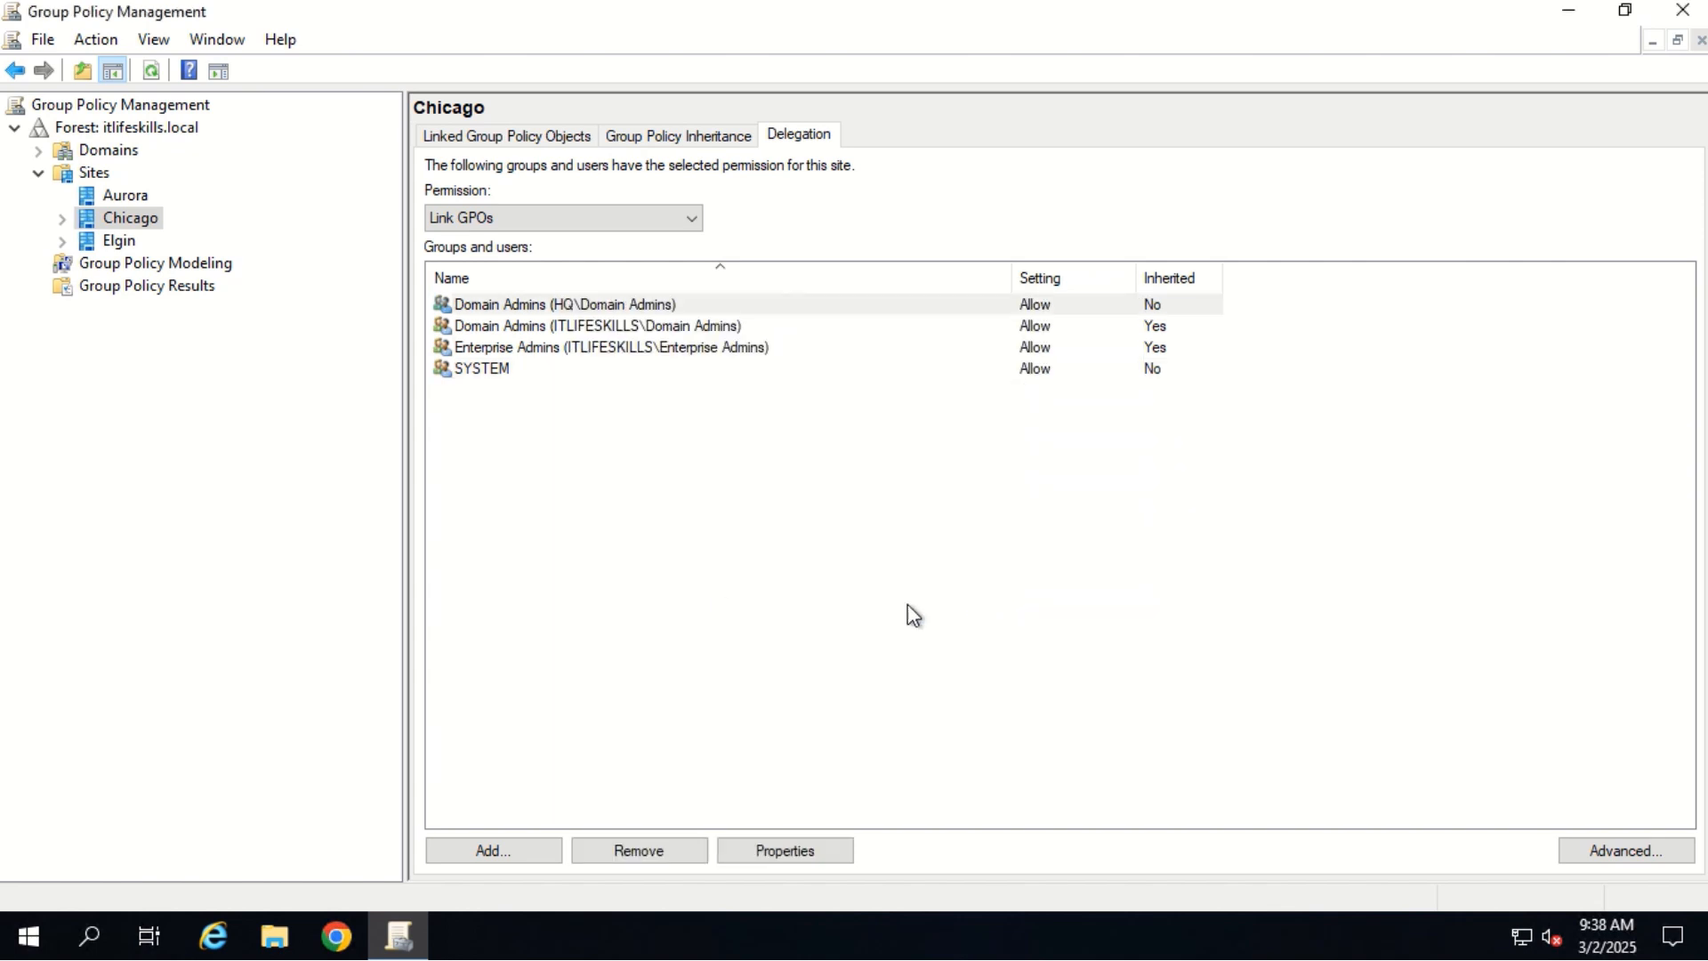
- Delegate the Link GPOs permission on the Elgin site to the domain admins group from hq.itlifeskills.local
left_click(118, 242)
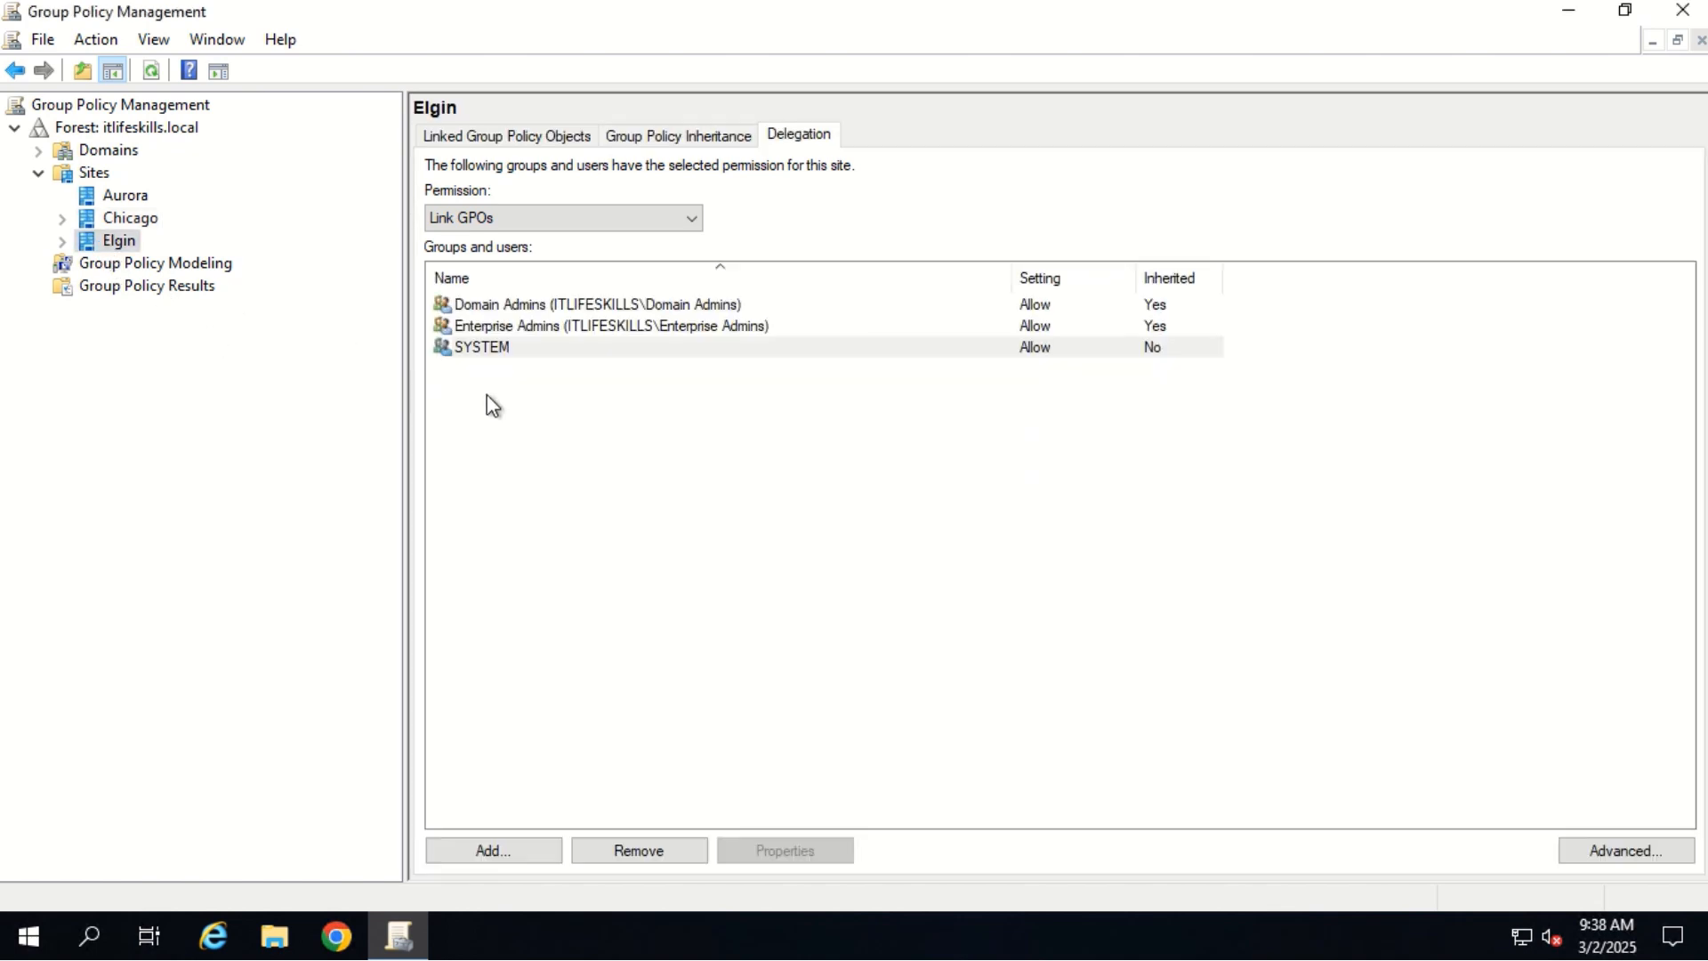
left_click(480, 855)
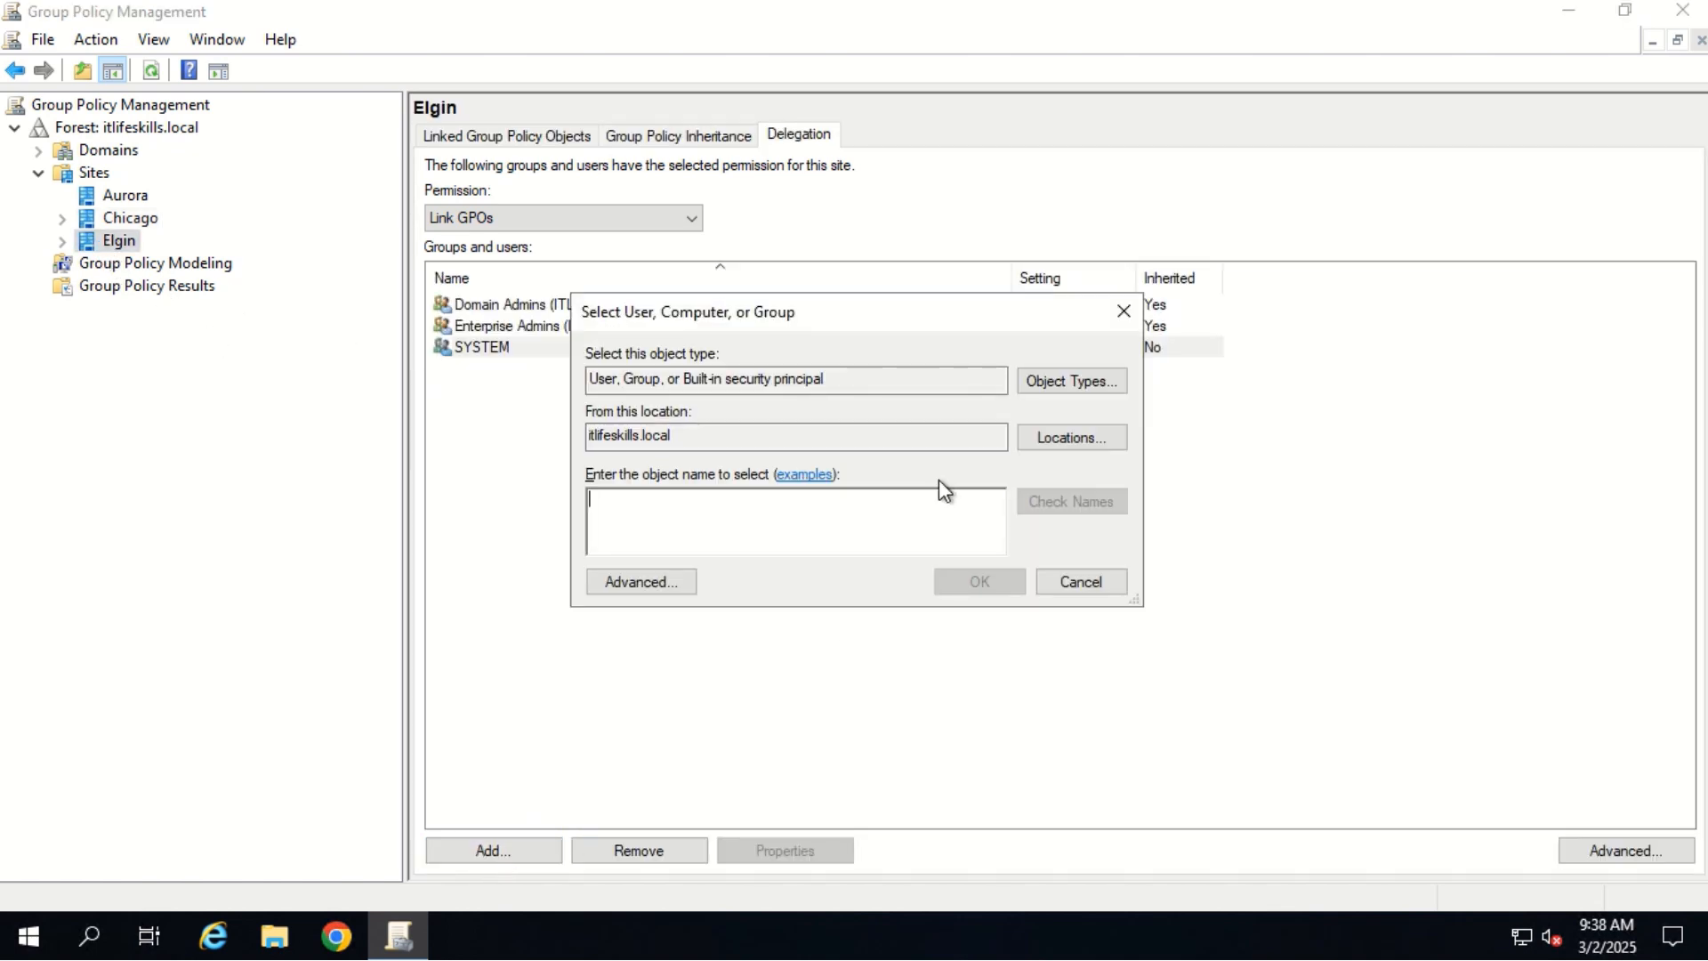
left_click(1078, 440)
left_click(602, 415)
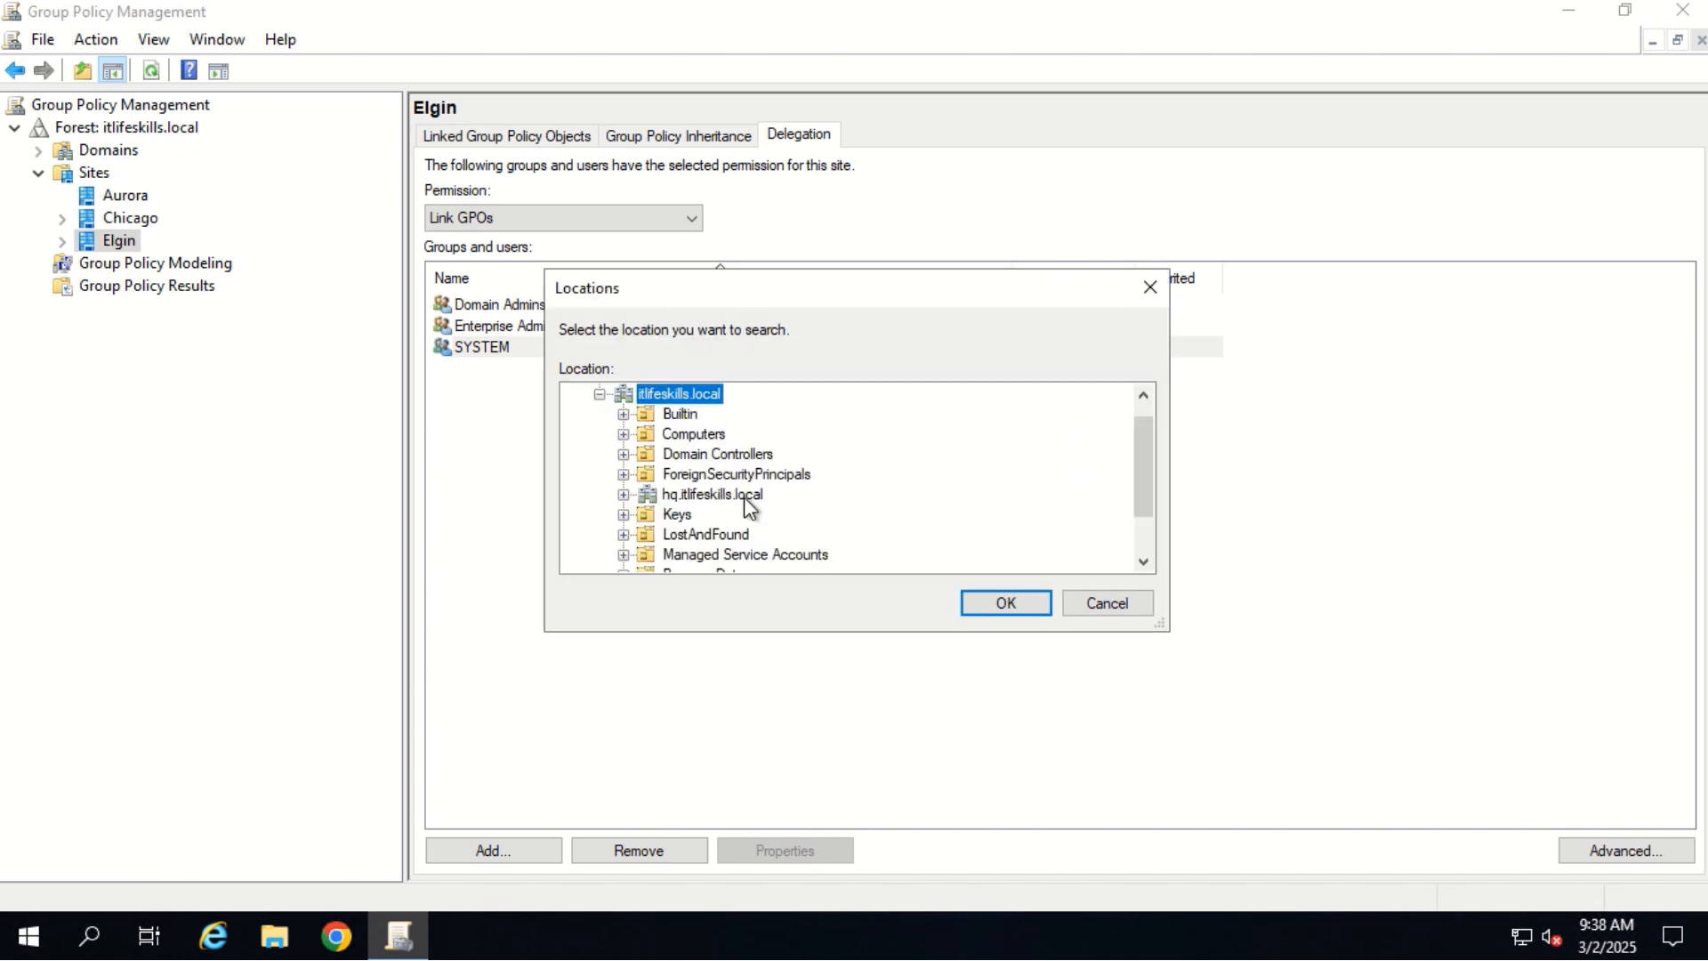
left_click(743, 494)
left_click(978, 603)
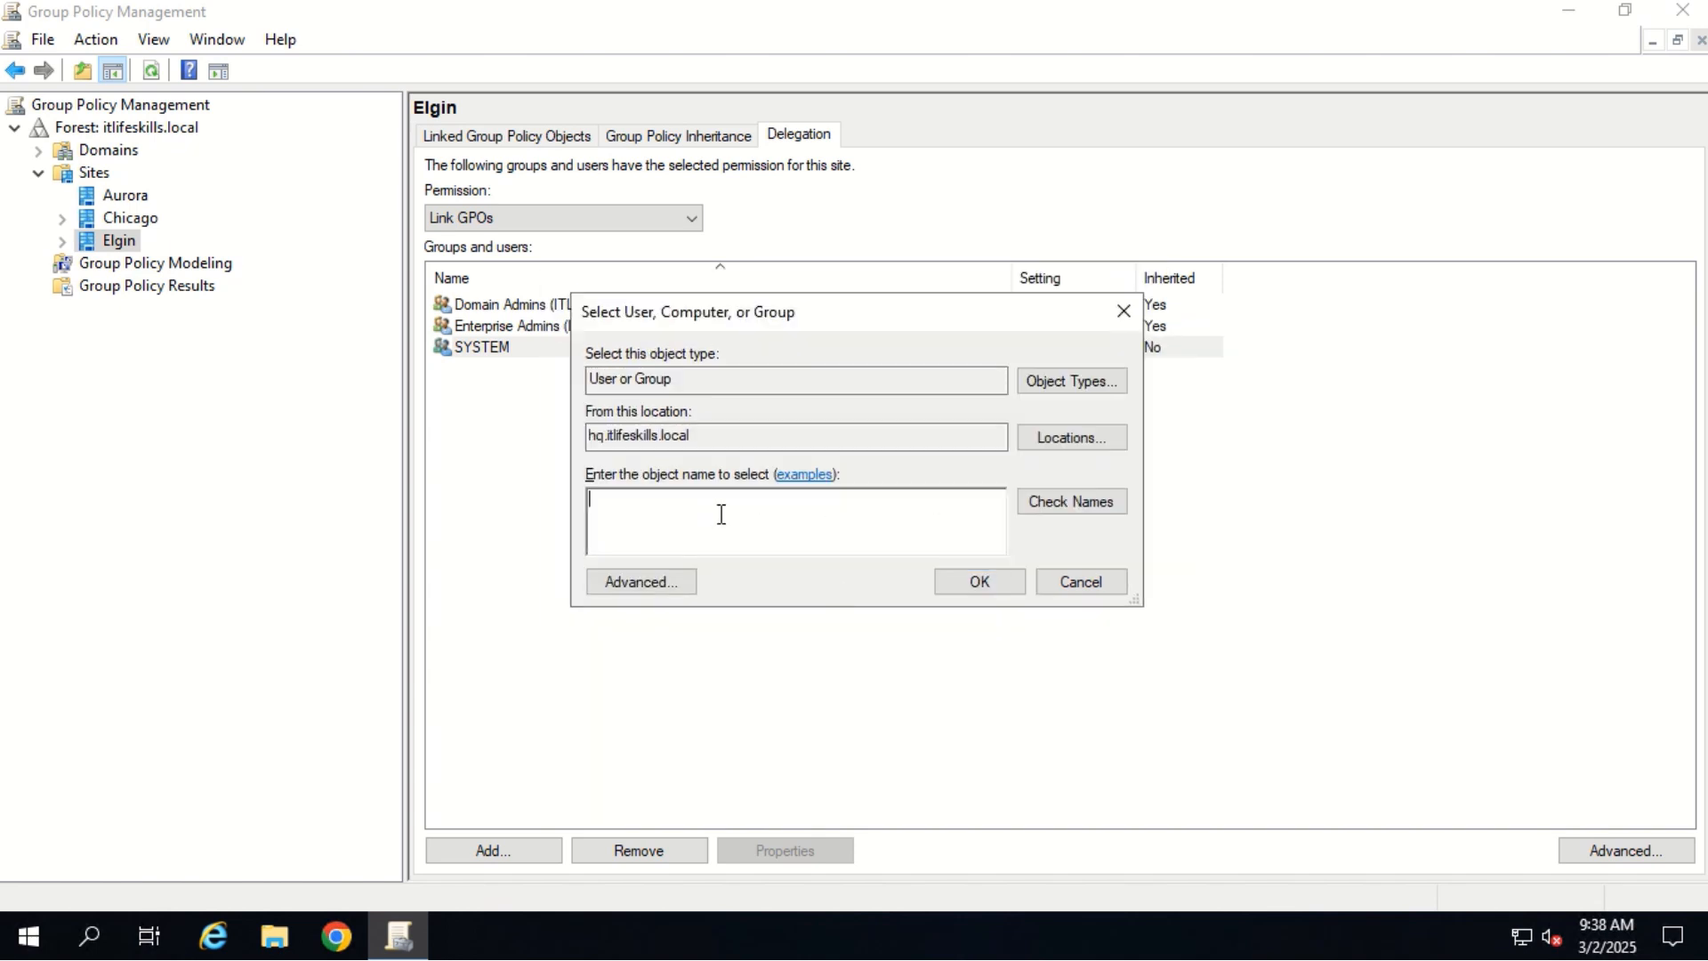
type("domain admins")
left_click(1043, 503)
left_click(999, 578)
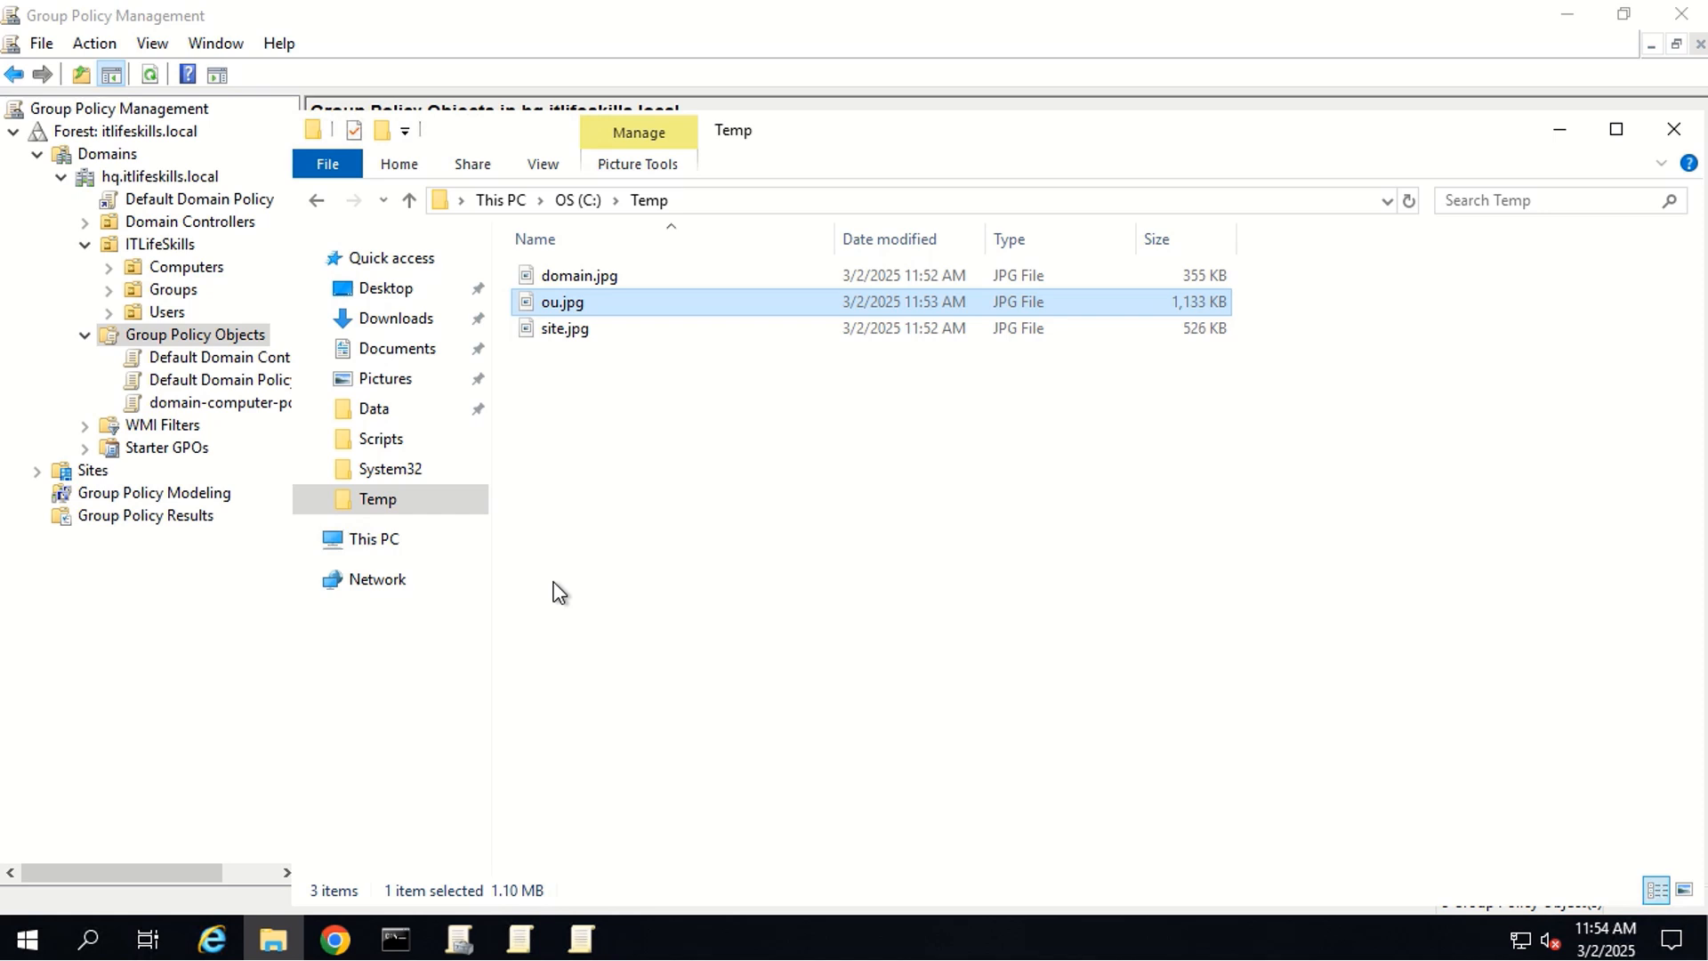
- View the site.jpg, domain.jpg and ou.jpg images from the Temp folder one after another, closing each one
double_click(565, 330)
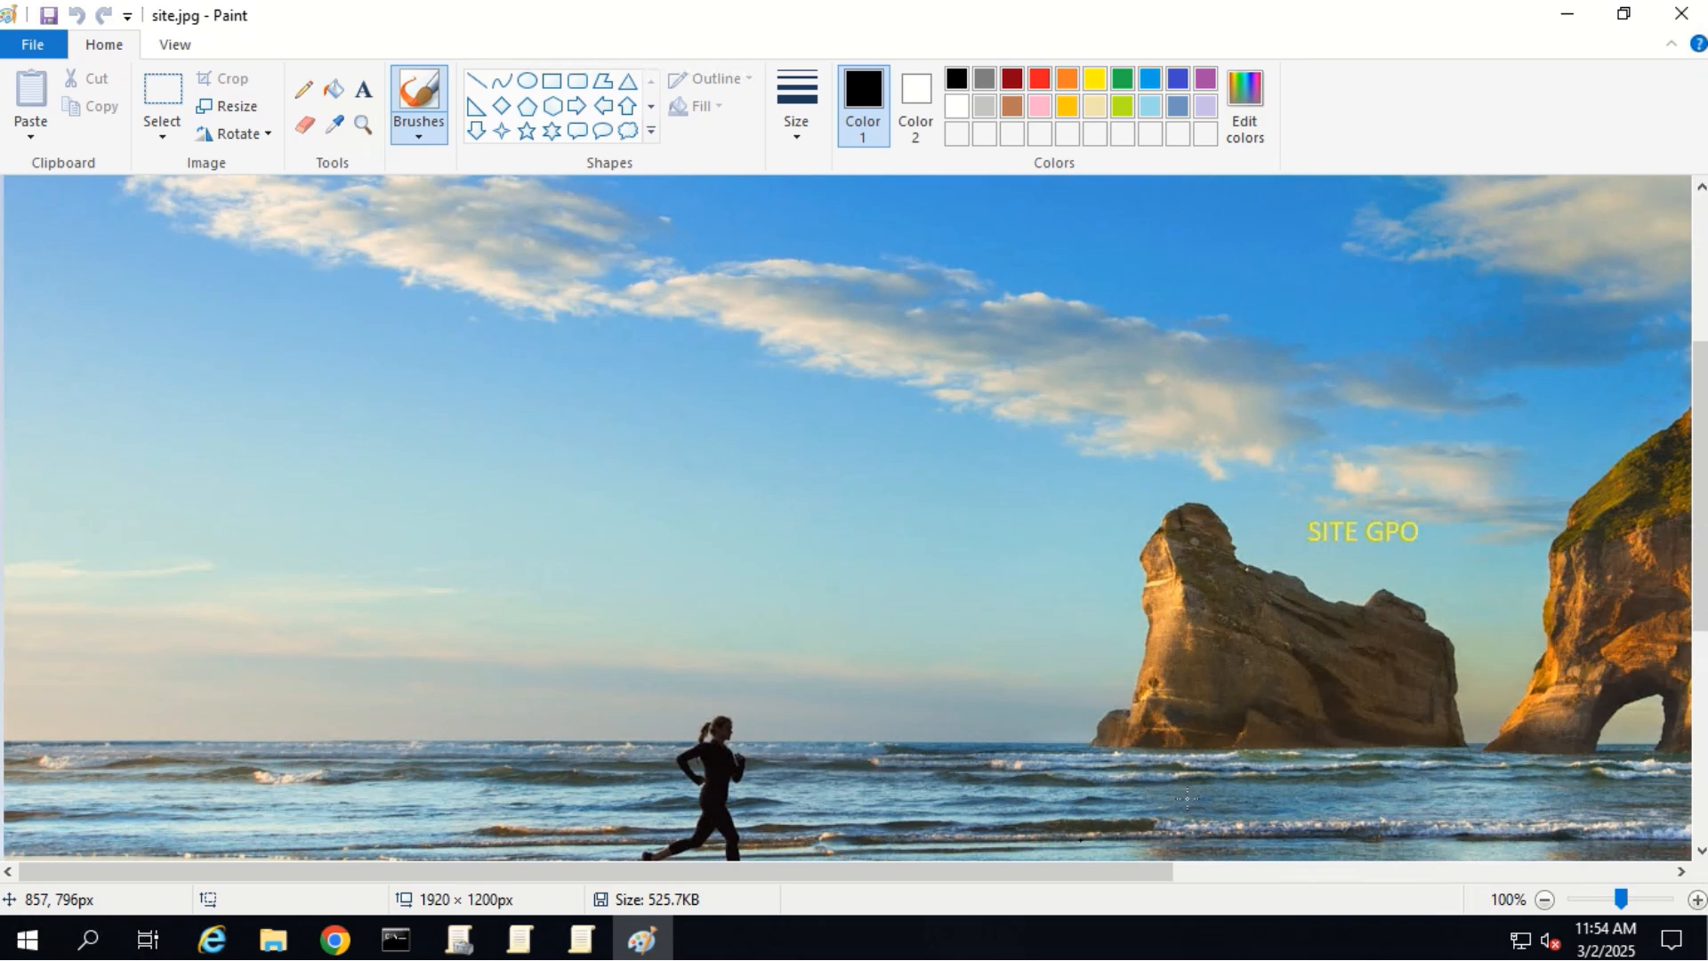
left_click(1680, 13)
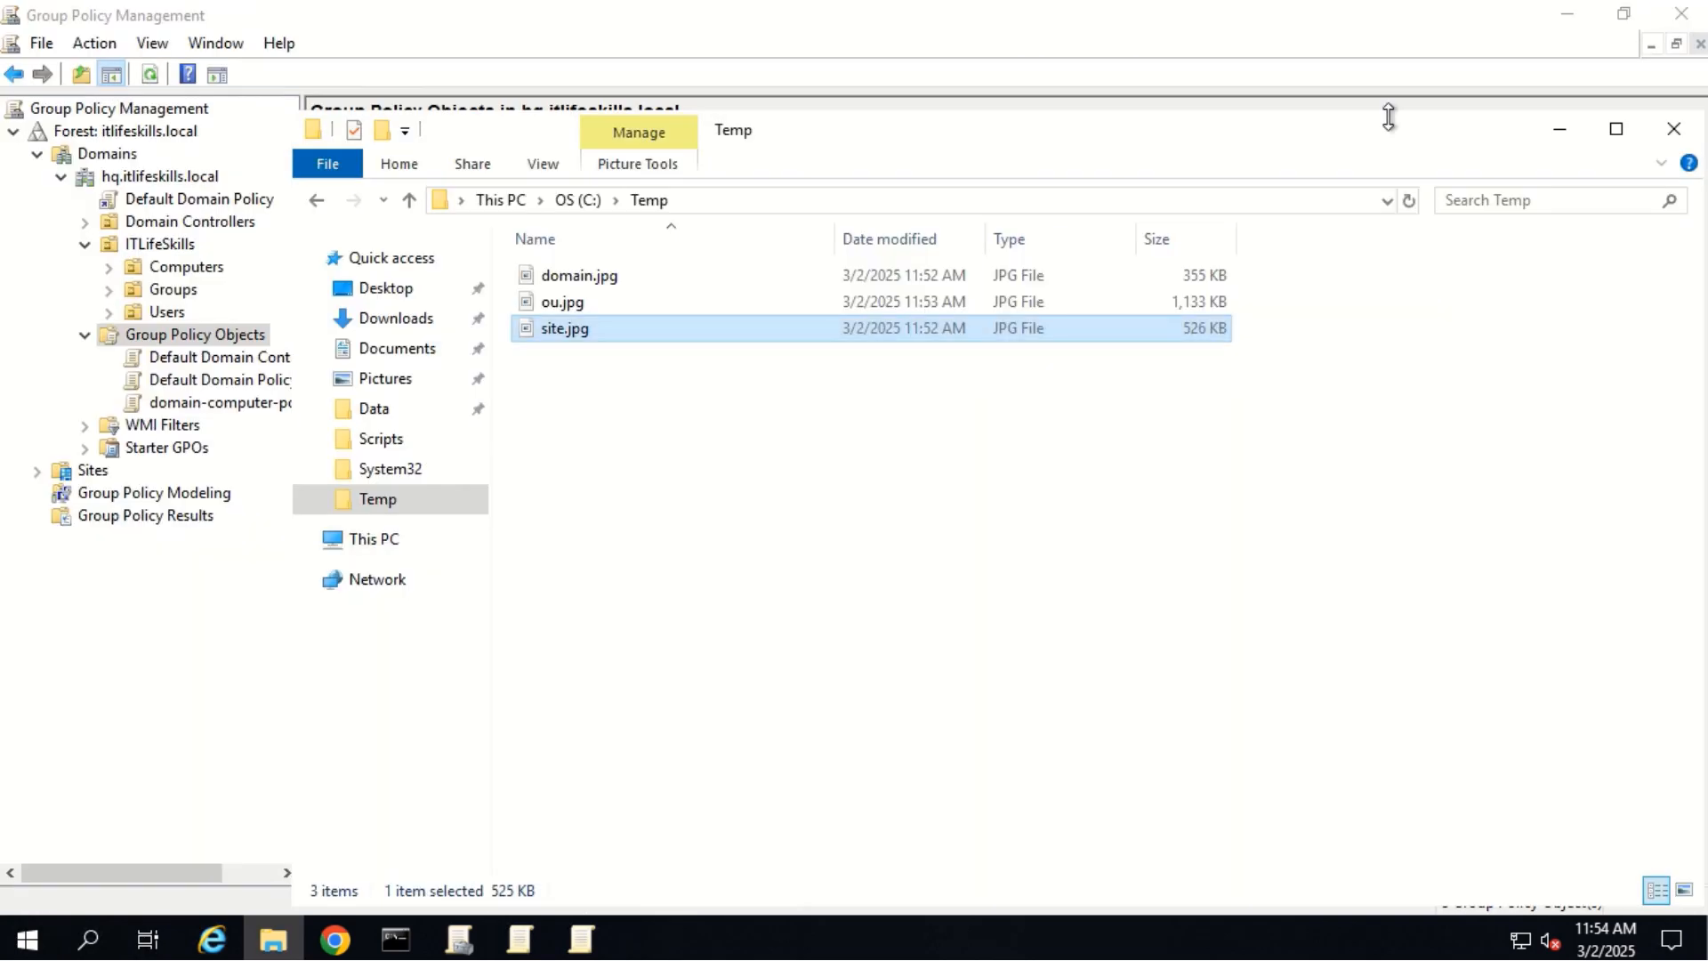
left_click(582, 282)
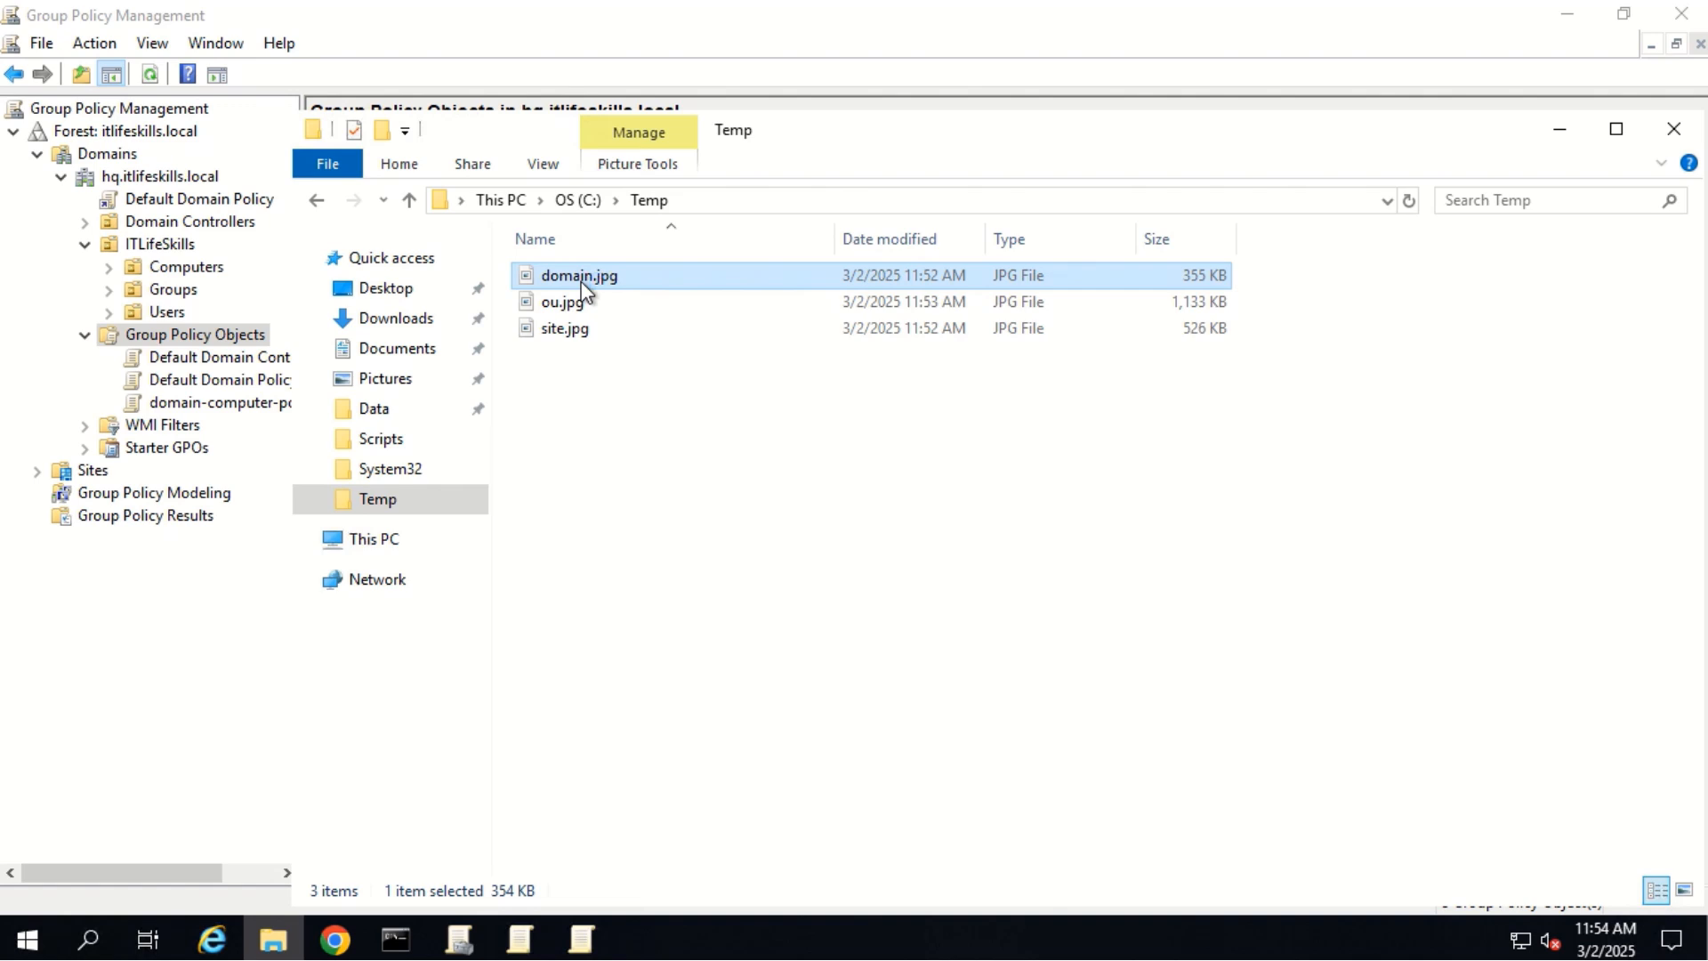
double_click(582, 281)
scroll(845, 516, "down", 3)
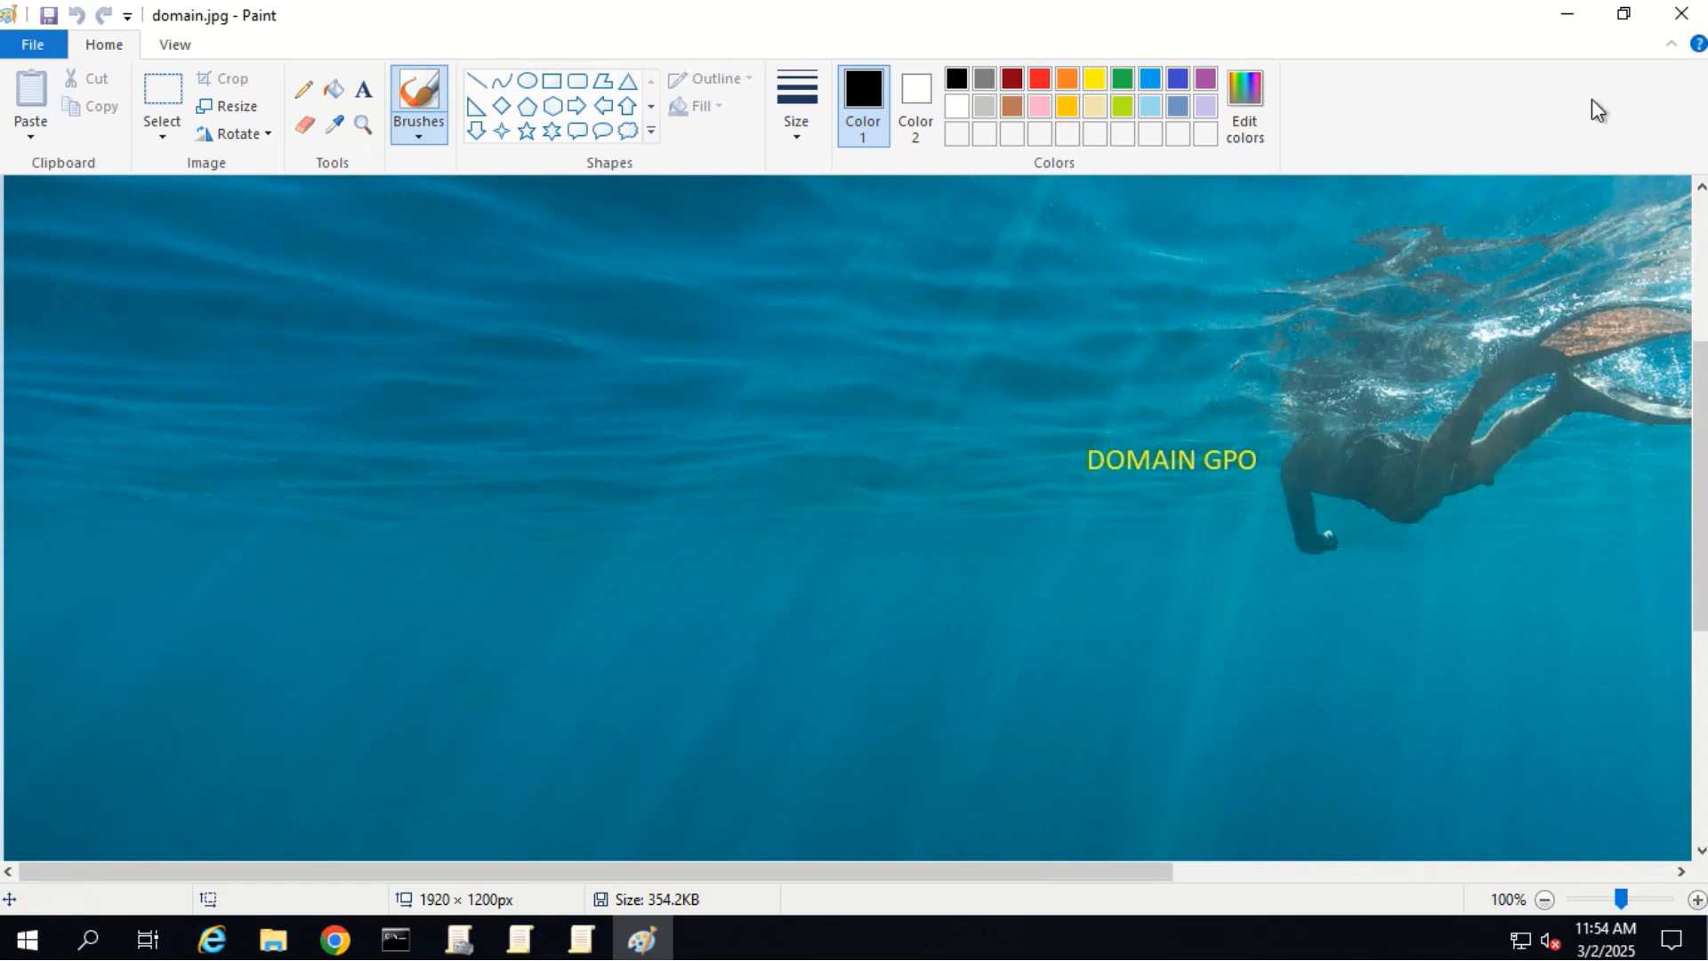
left_click(1681, 13)
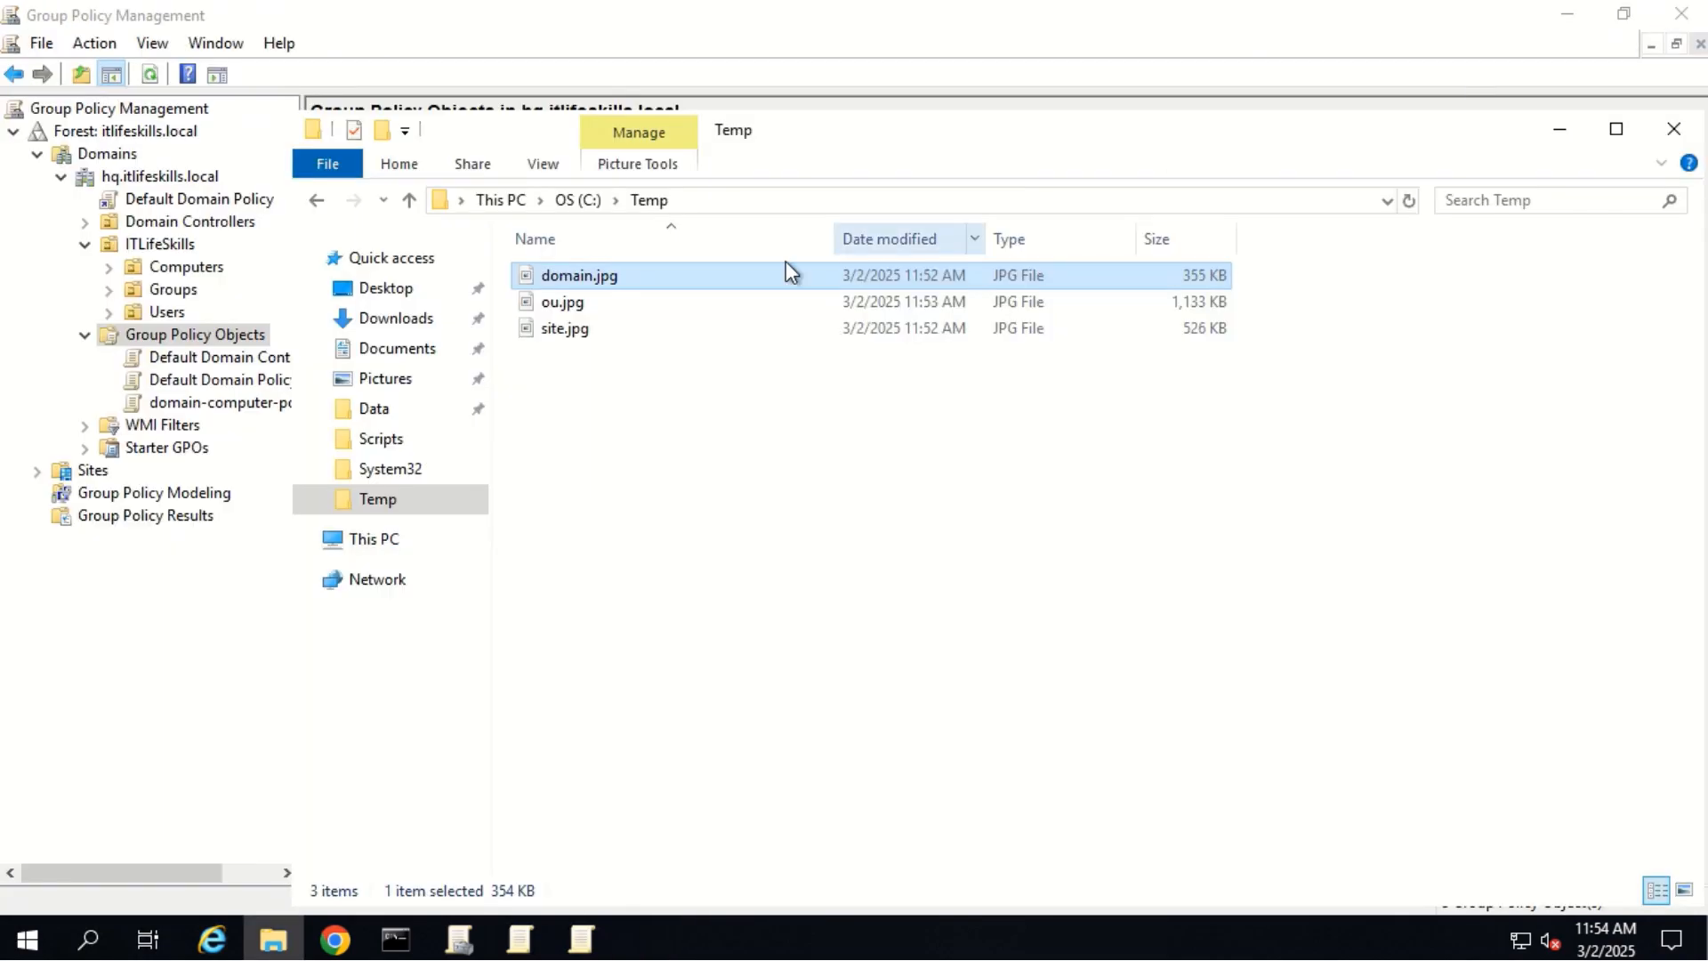
double_click(581, 297)
scroll(1325, 566, "down", 10)
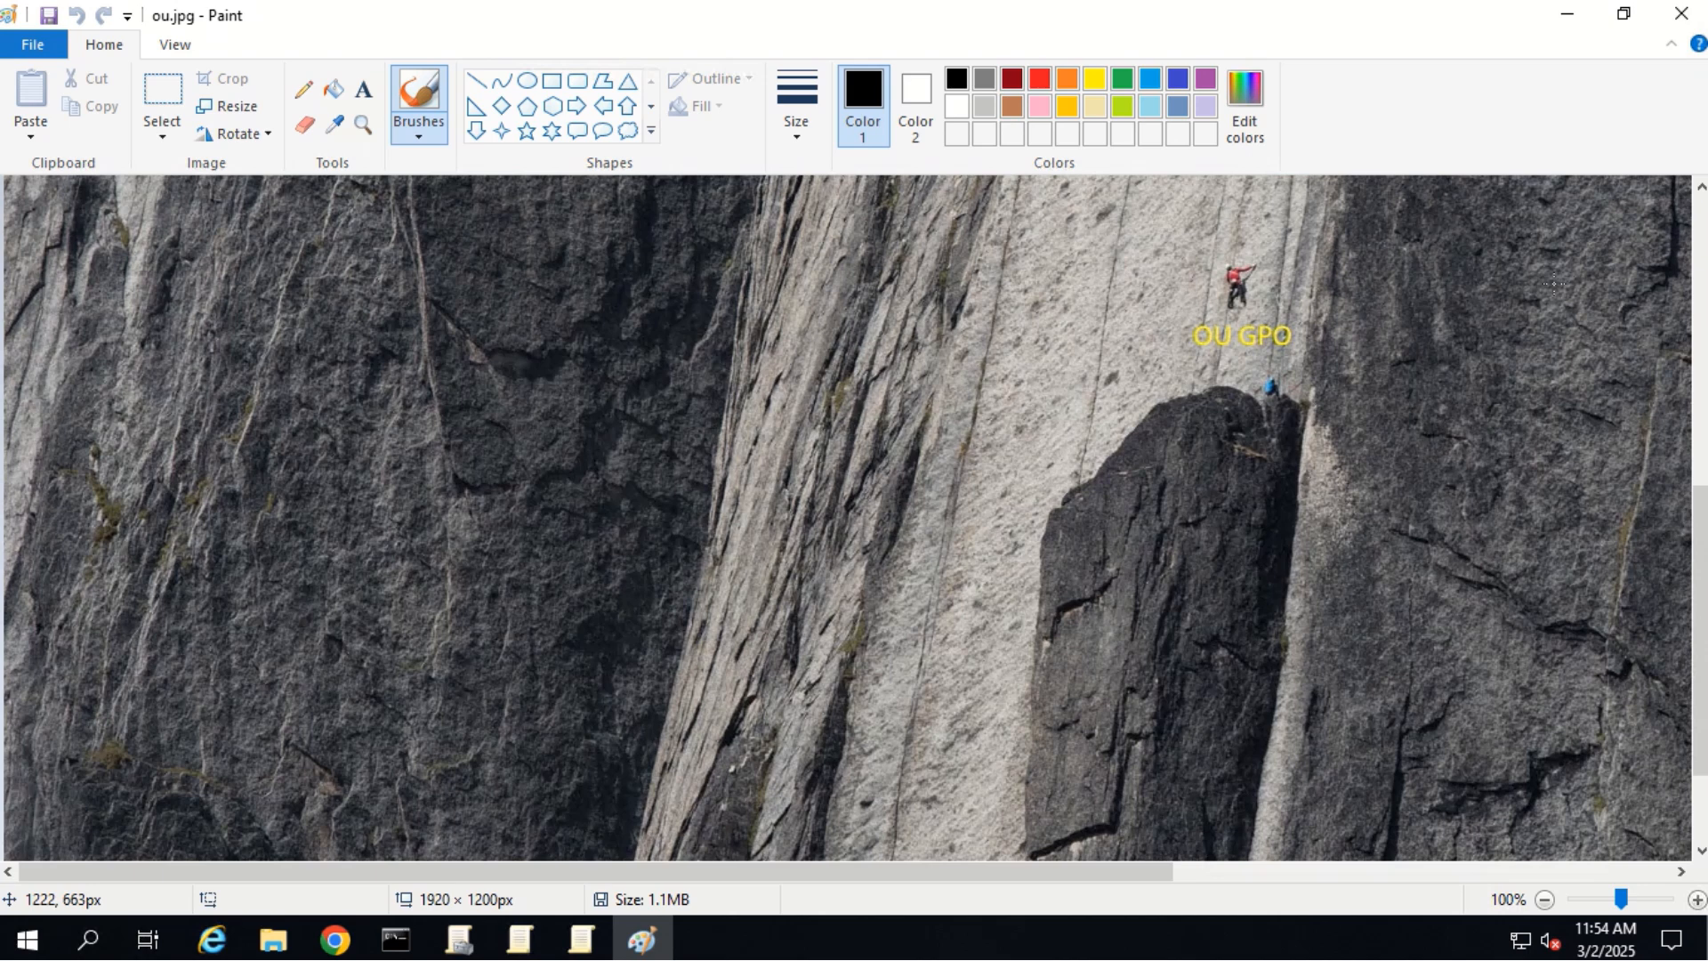
left_click(1681, 15)
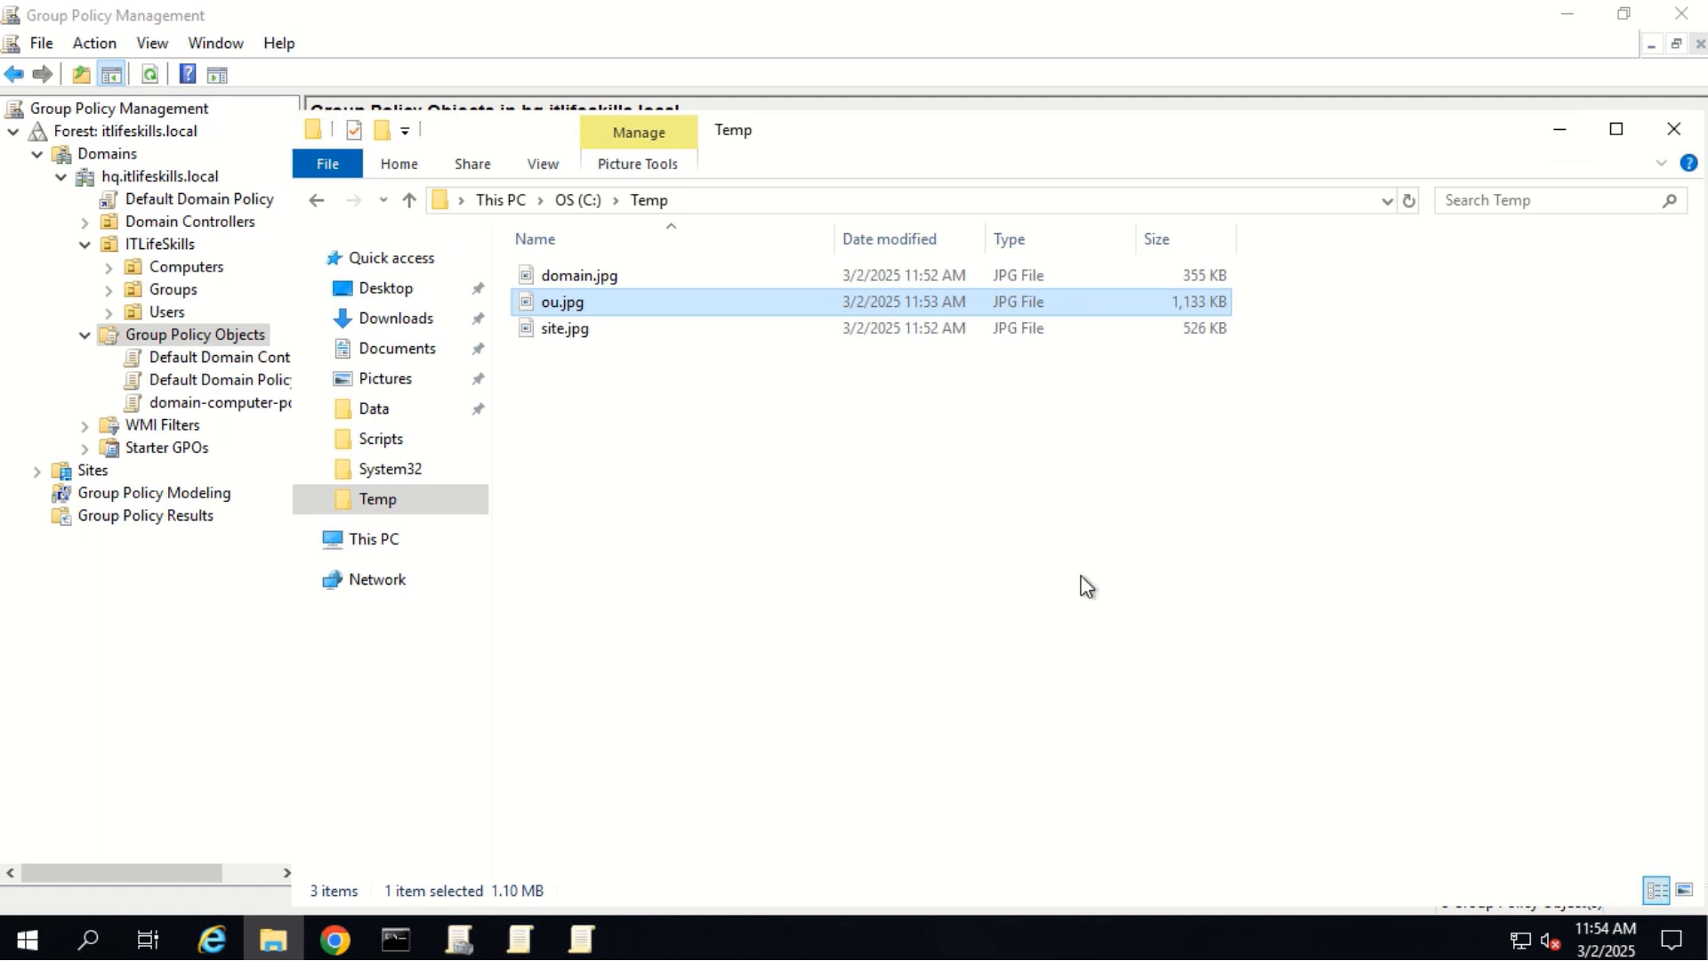
- Copy domain.jpg, ou.jpg and site.jpg from the Temp folder to the clipboard
left_click_drag(762, 457, 527, 267)
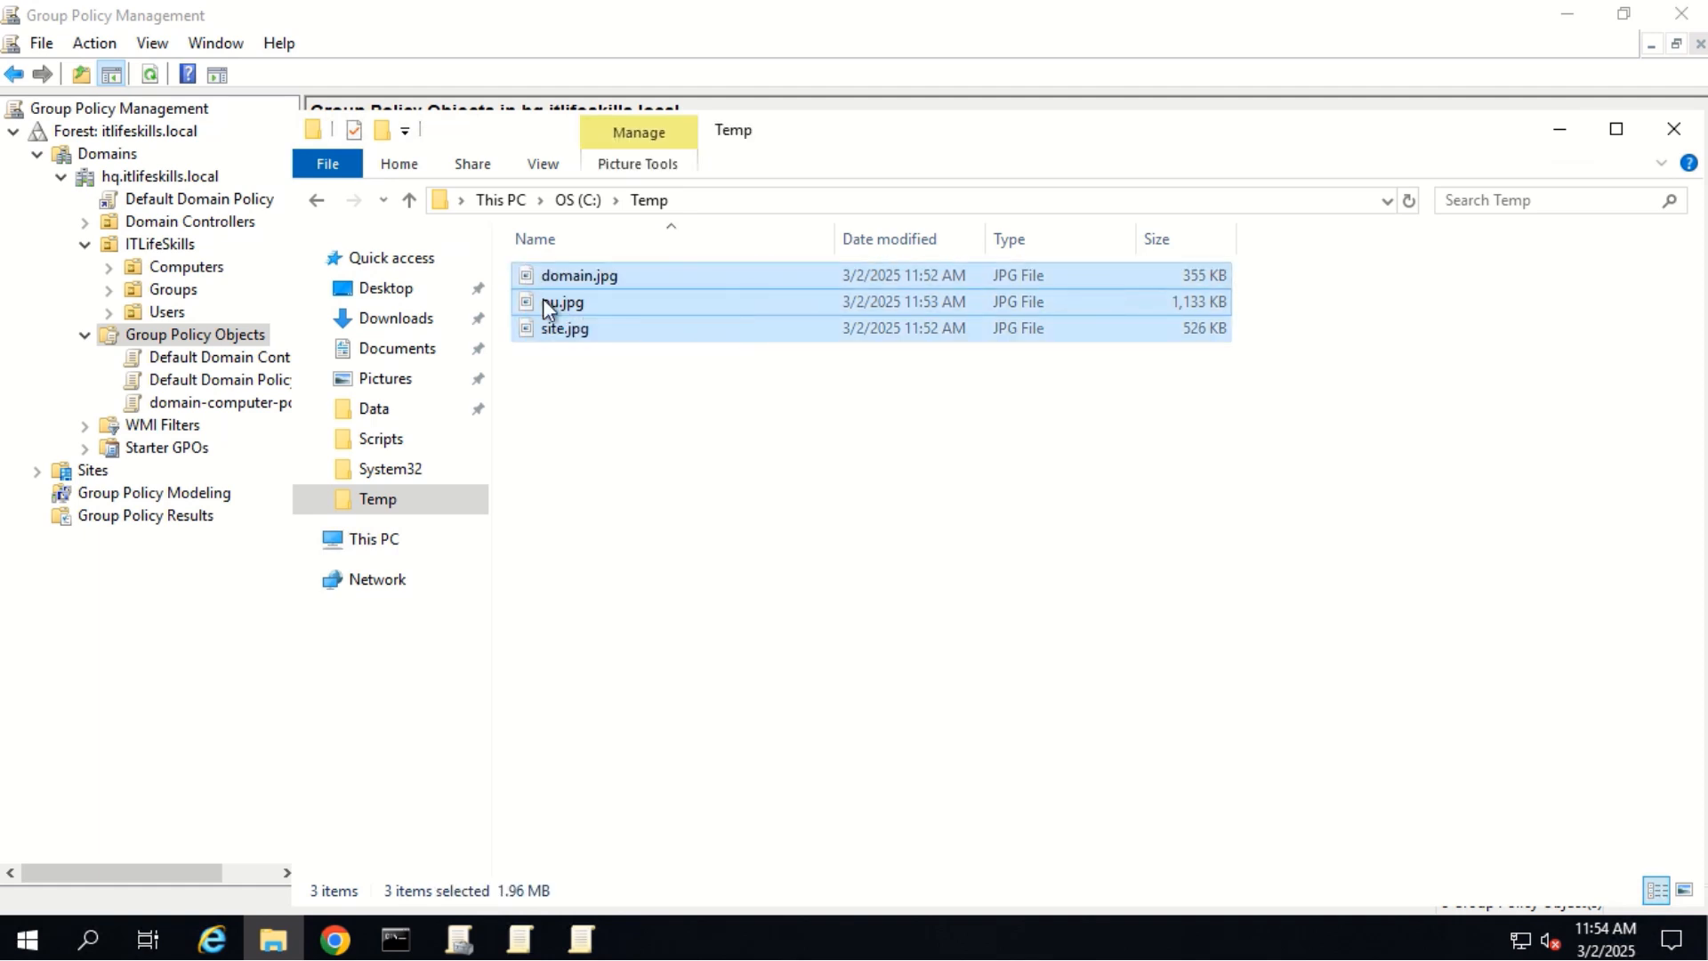
right_click(543, 299)
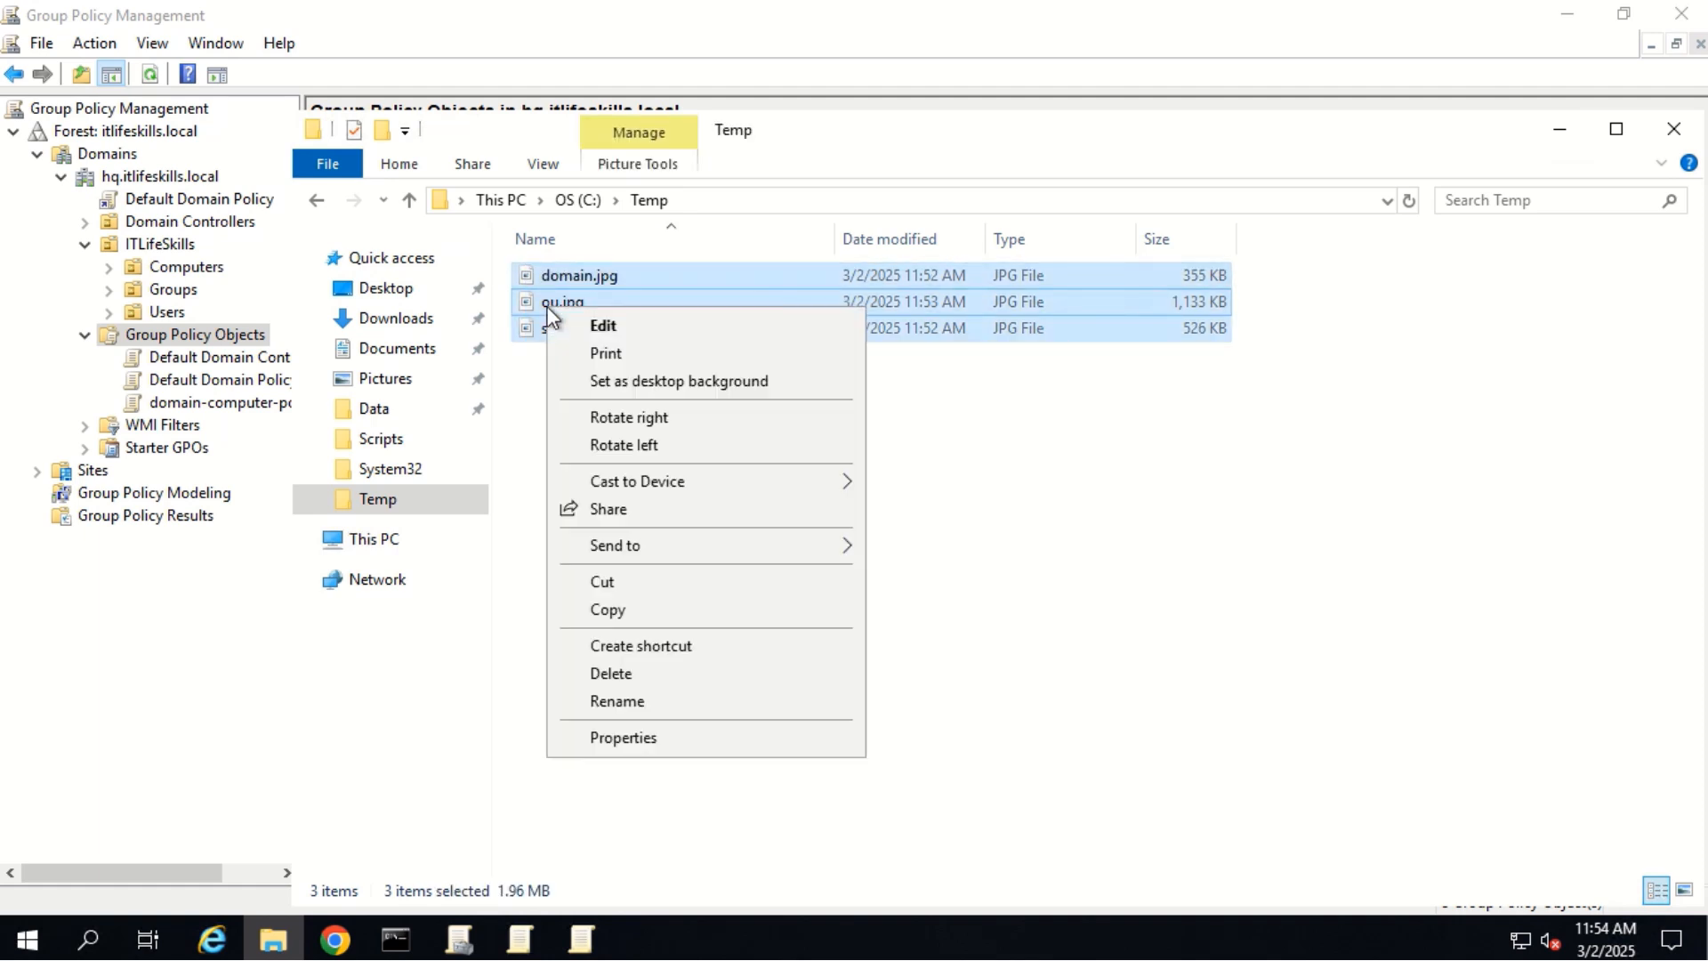
left_click(633, 622)
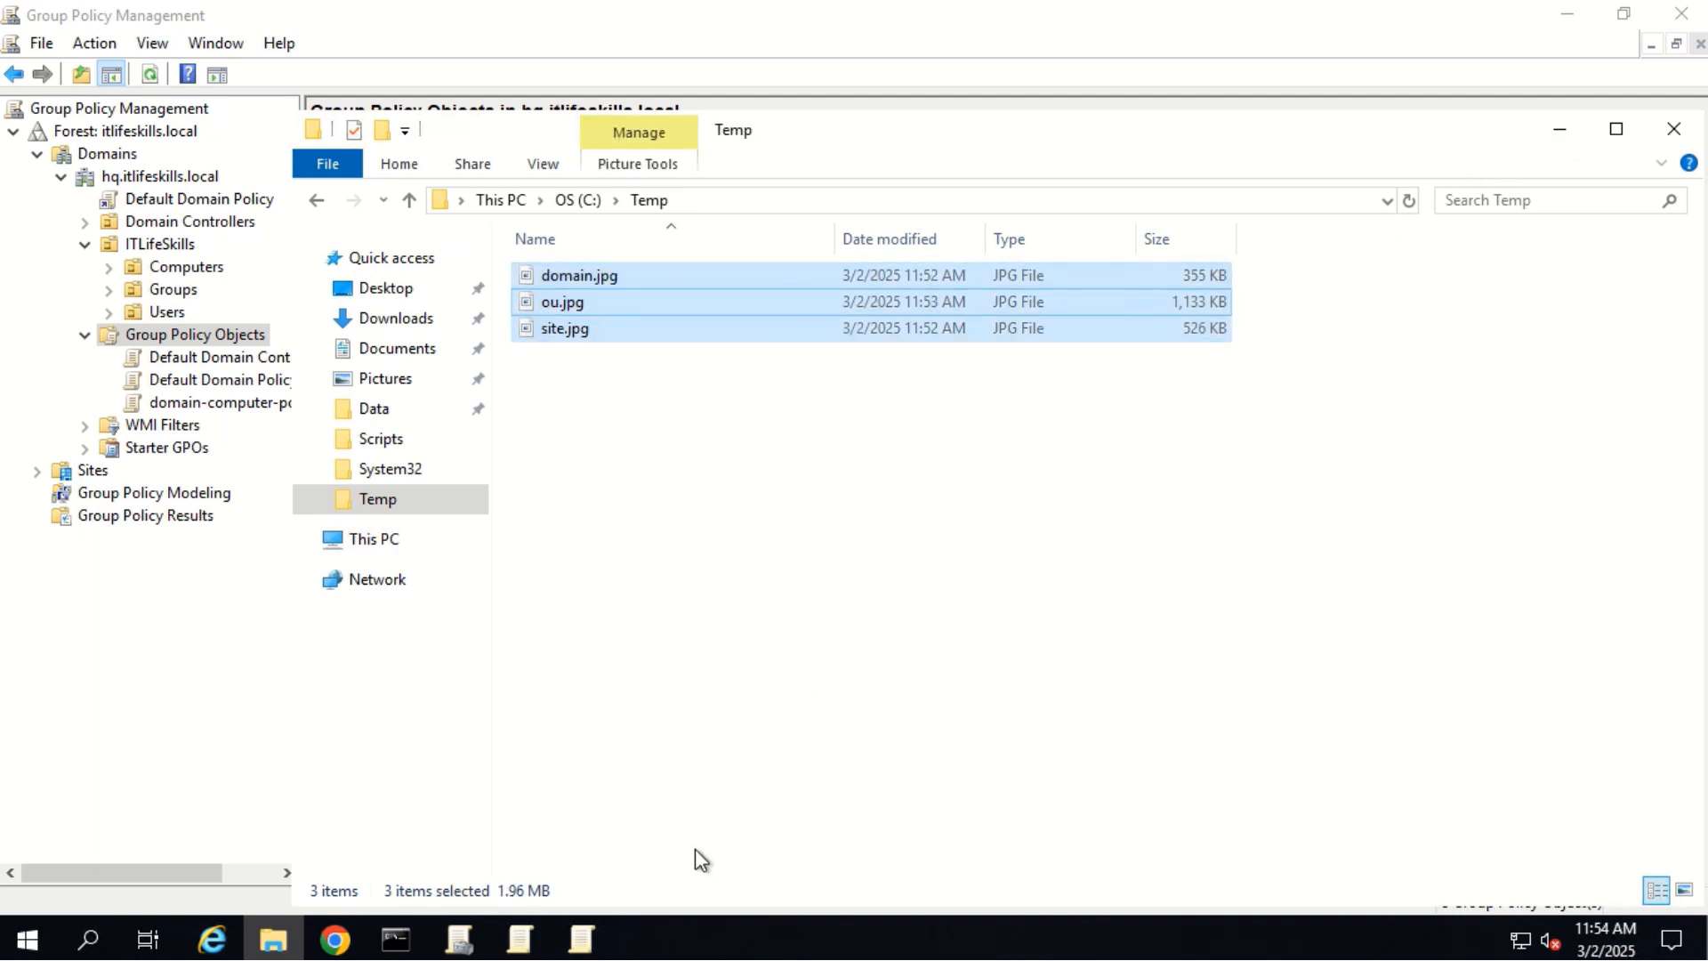
- Open the hq.itlifeskills.local folder inside the SYSVOL share on \\chipvdc11
left_click(715, 201)
type("\\")
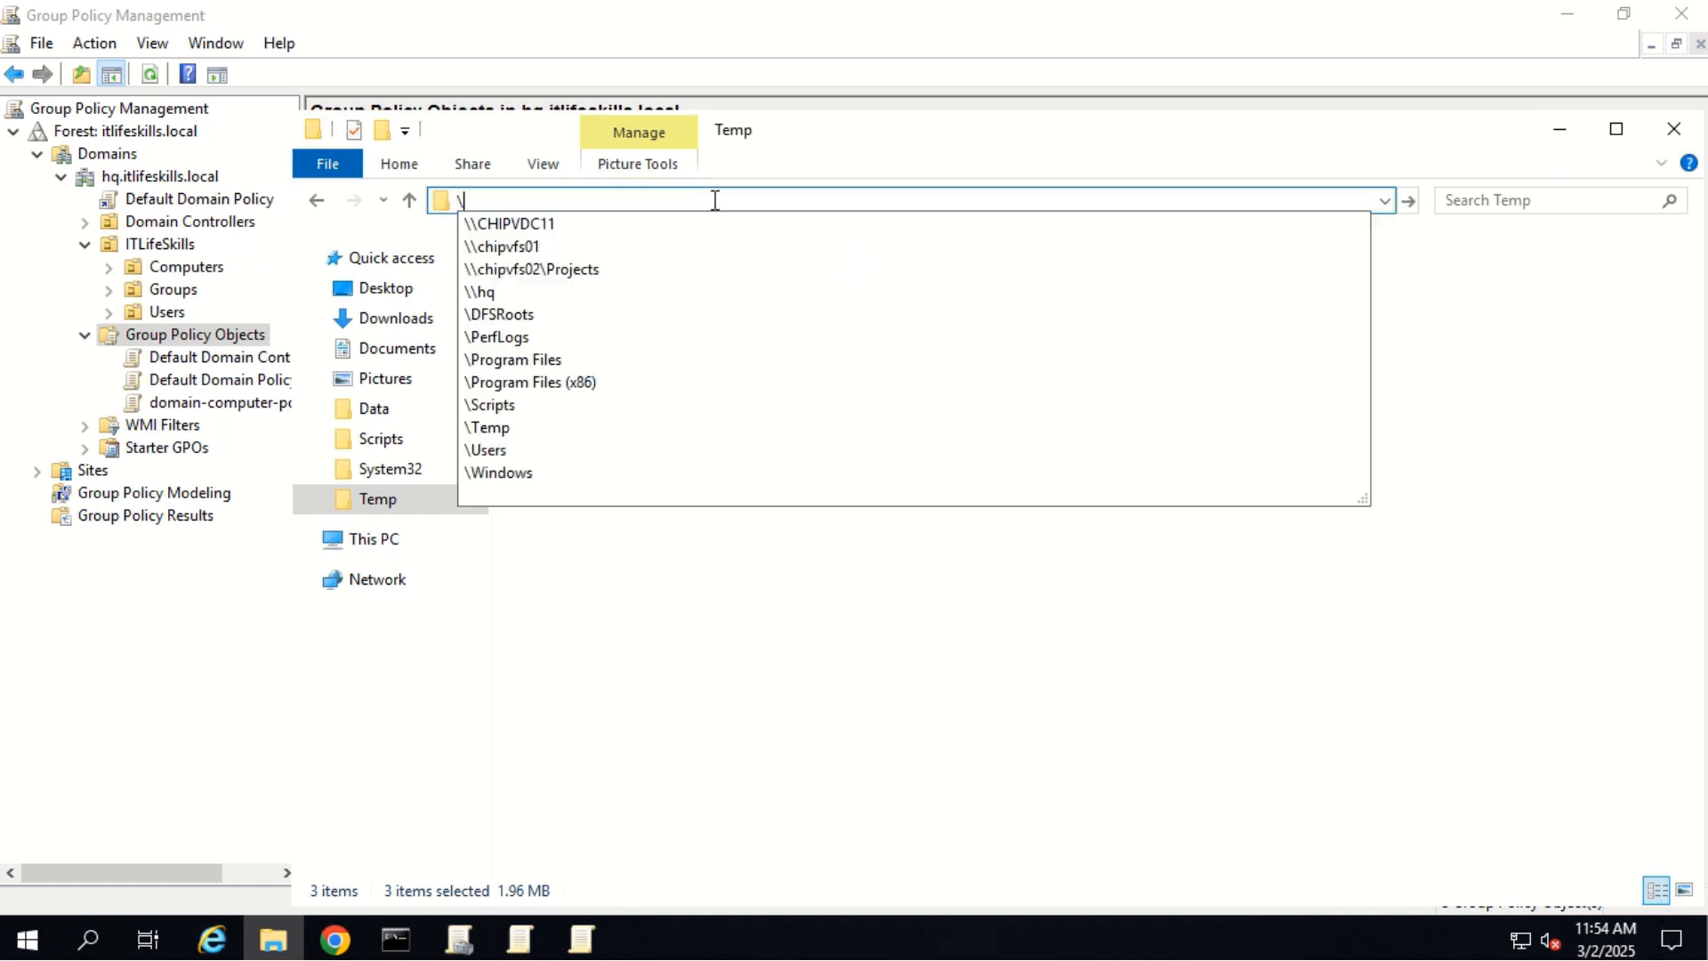
type("\\ch")
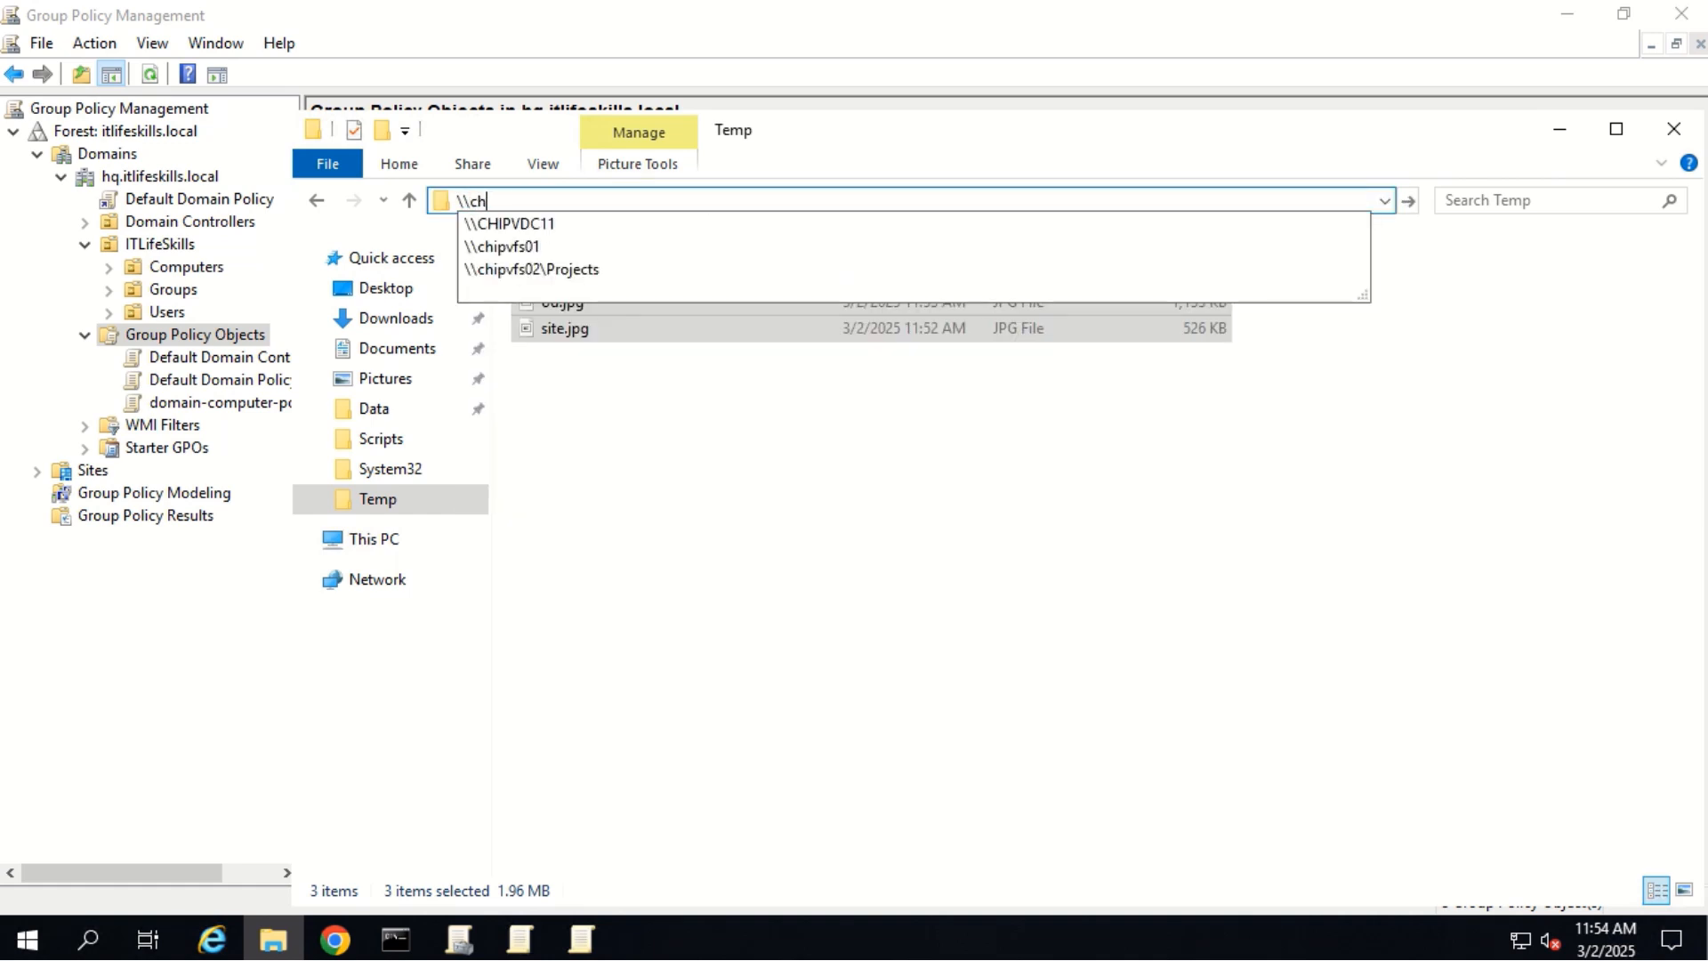
type("ipvdc")
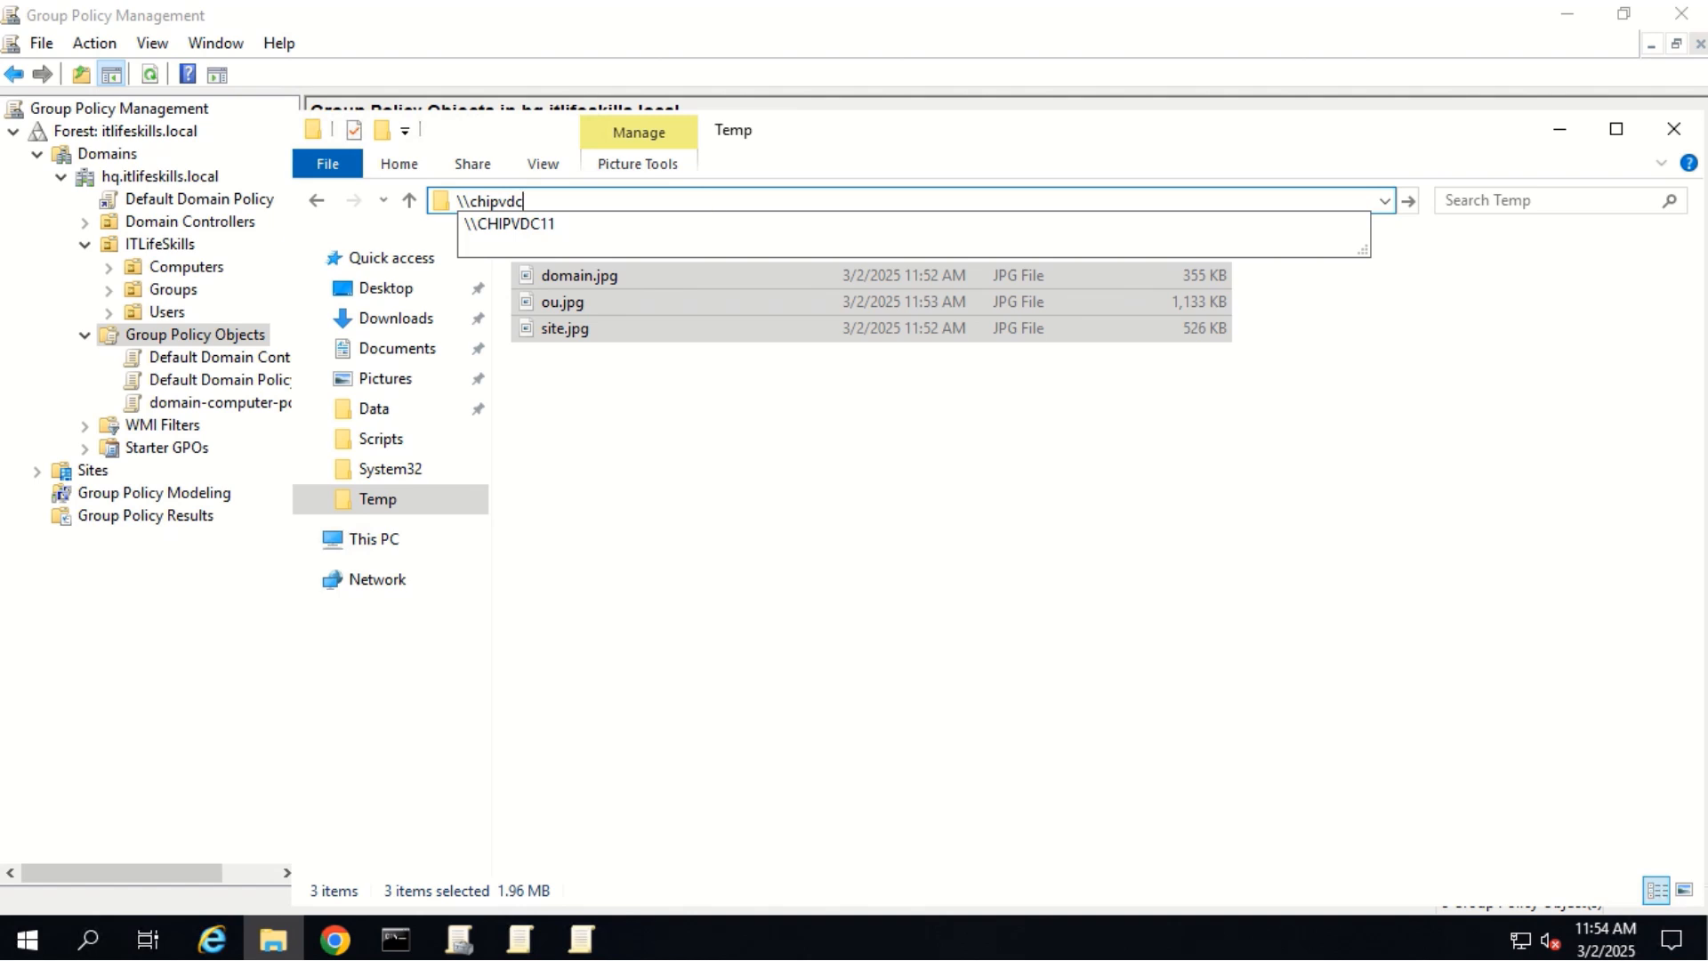
type("11")
key("Return")
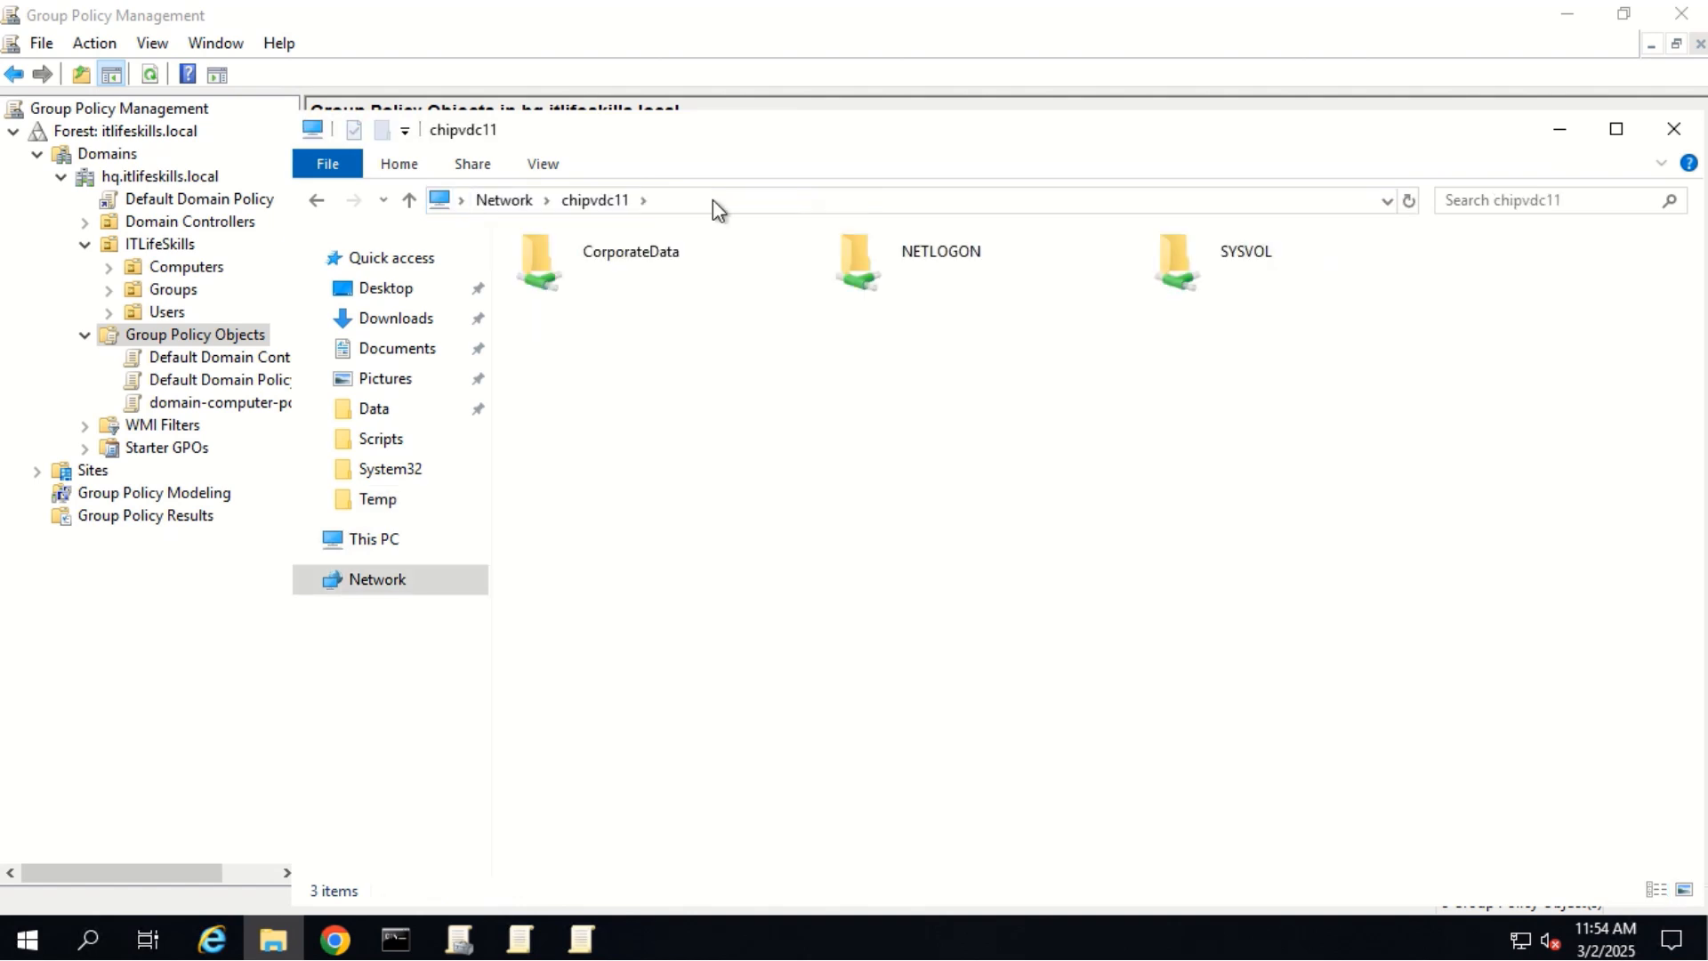
double_click(1189, 259)
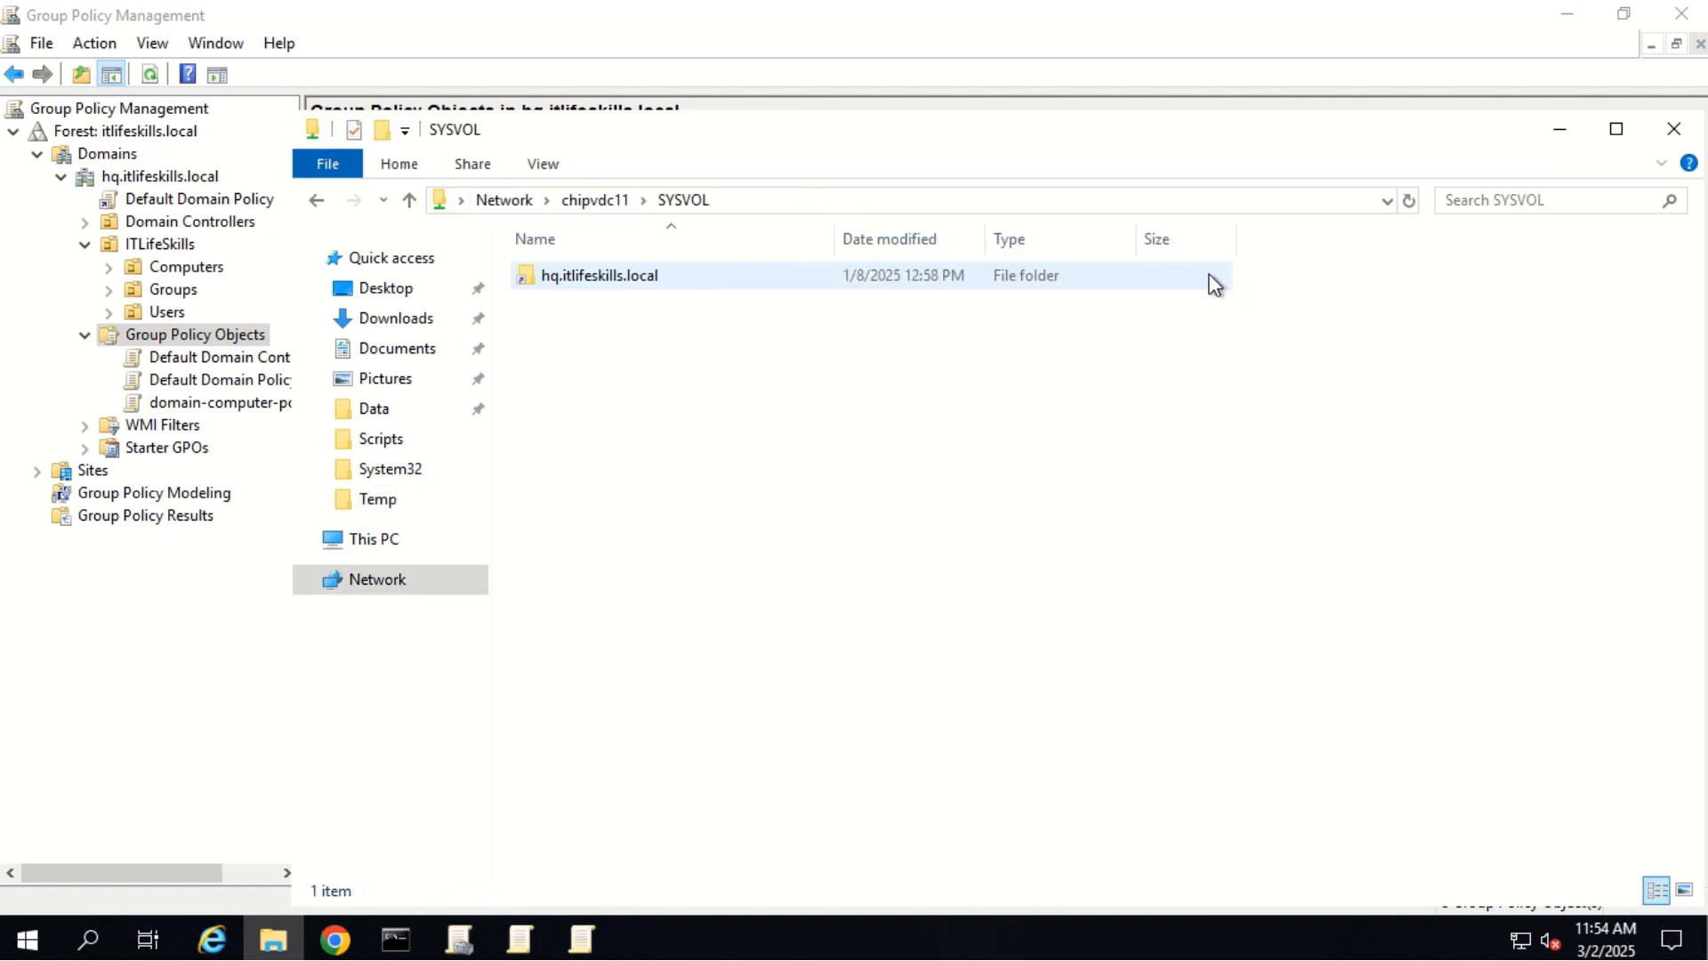
double_click(602, 283)
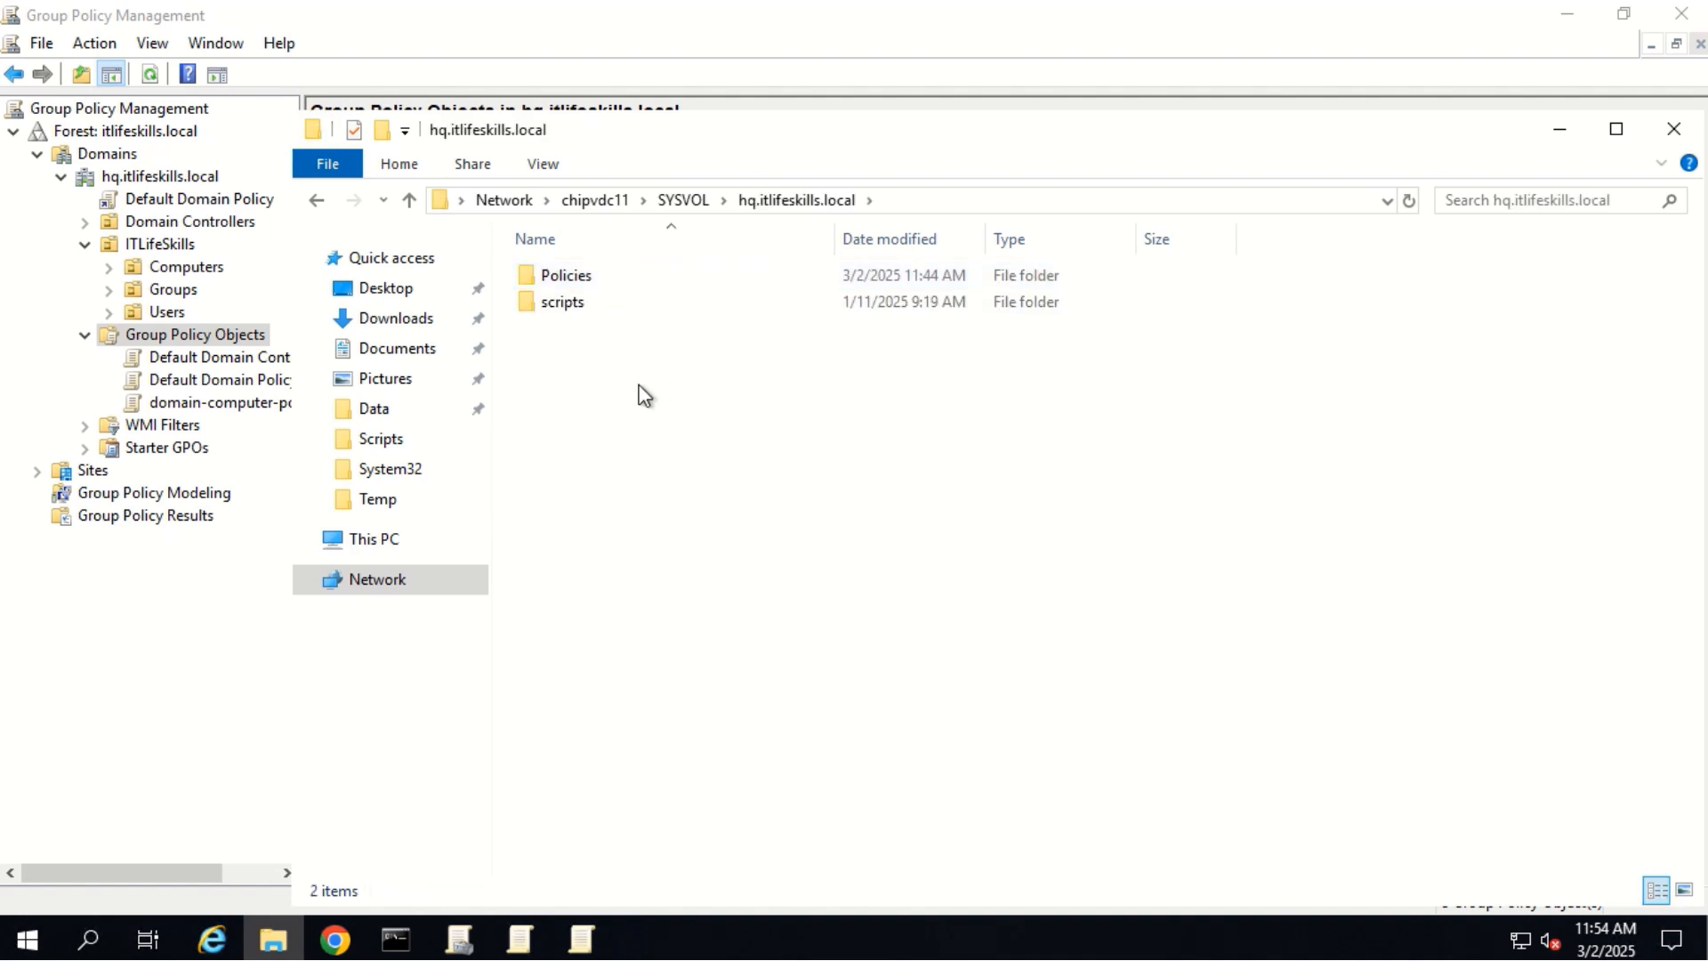
- Create a folder named Image in the hq.itlifeskills.local SYSVOL folder and paste the three copied images into it
right_click(611, 390)
mouse_move(740, 702)
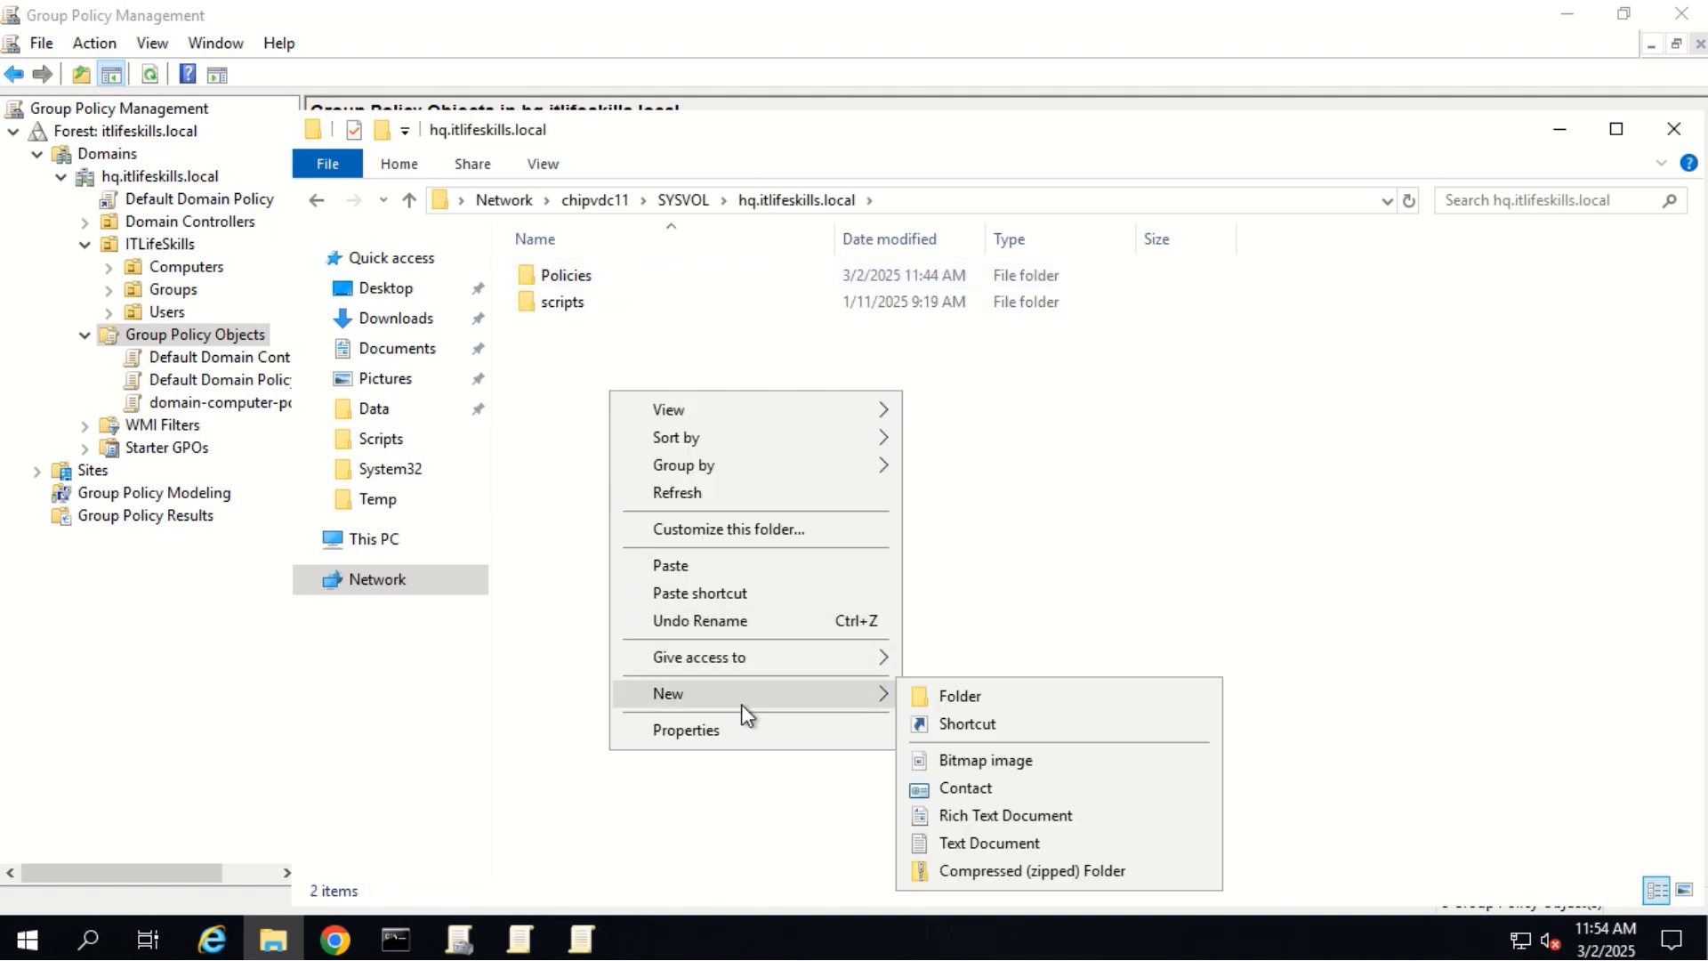
left_click(953, 697)
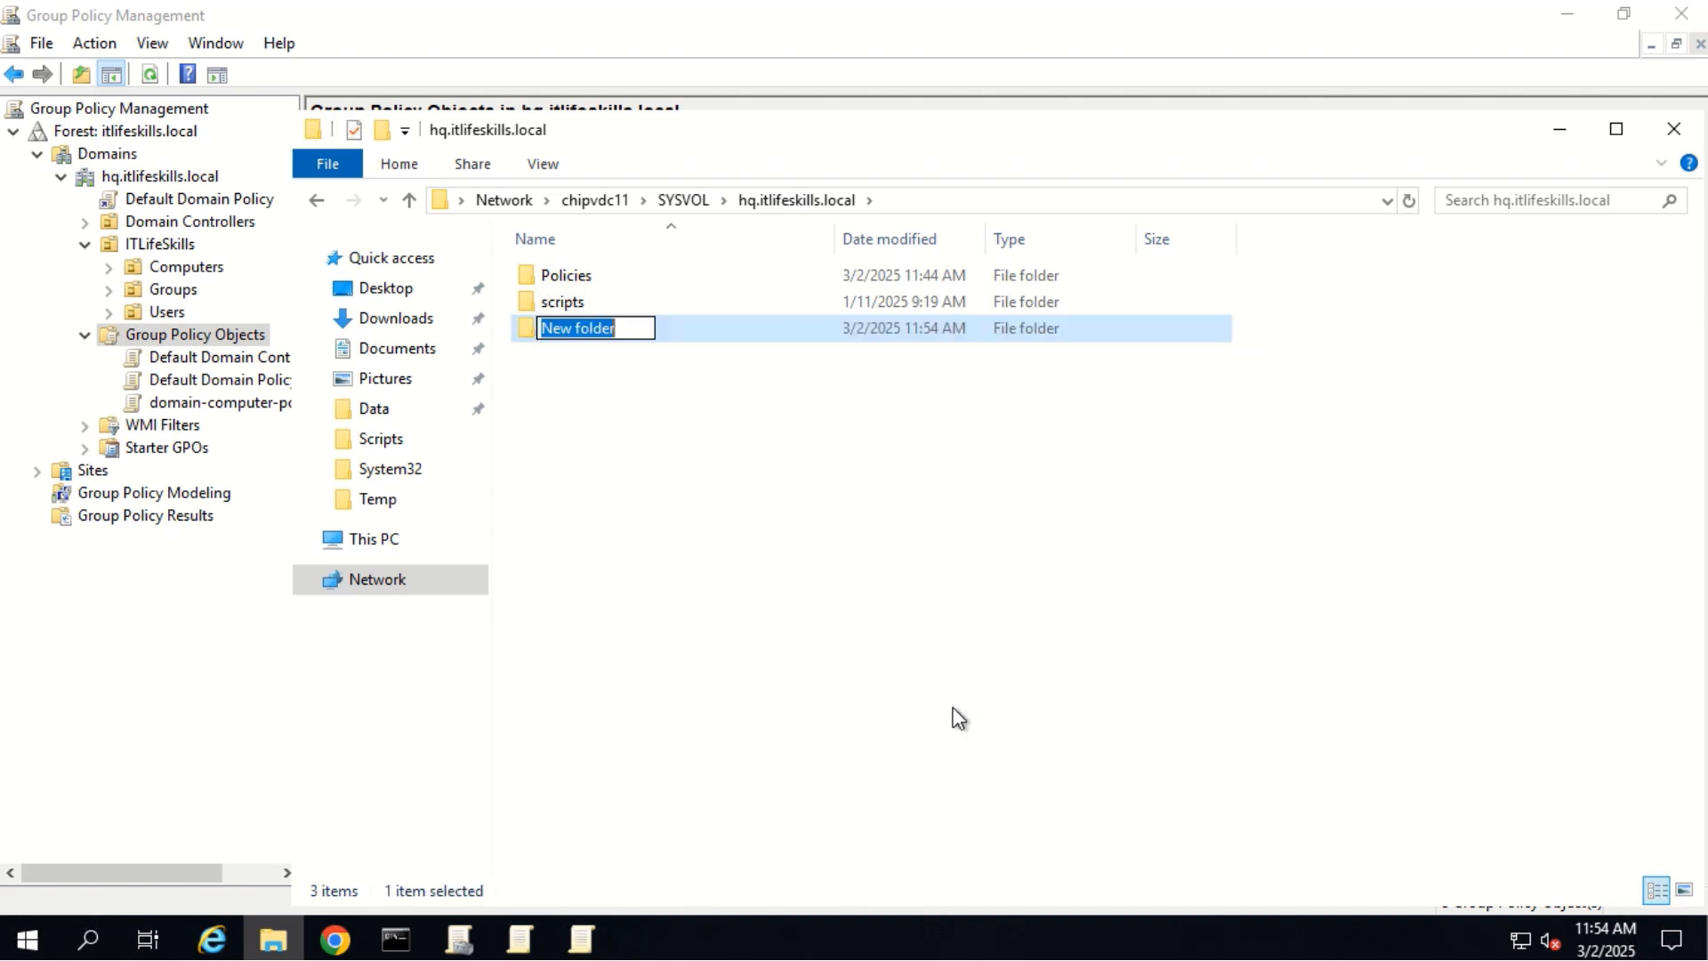
type("Impa")
key("BackSpace")
key("BackSpace")
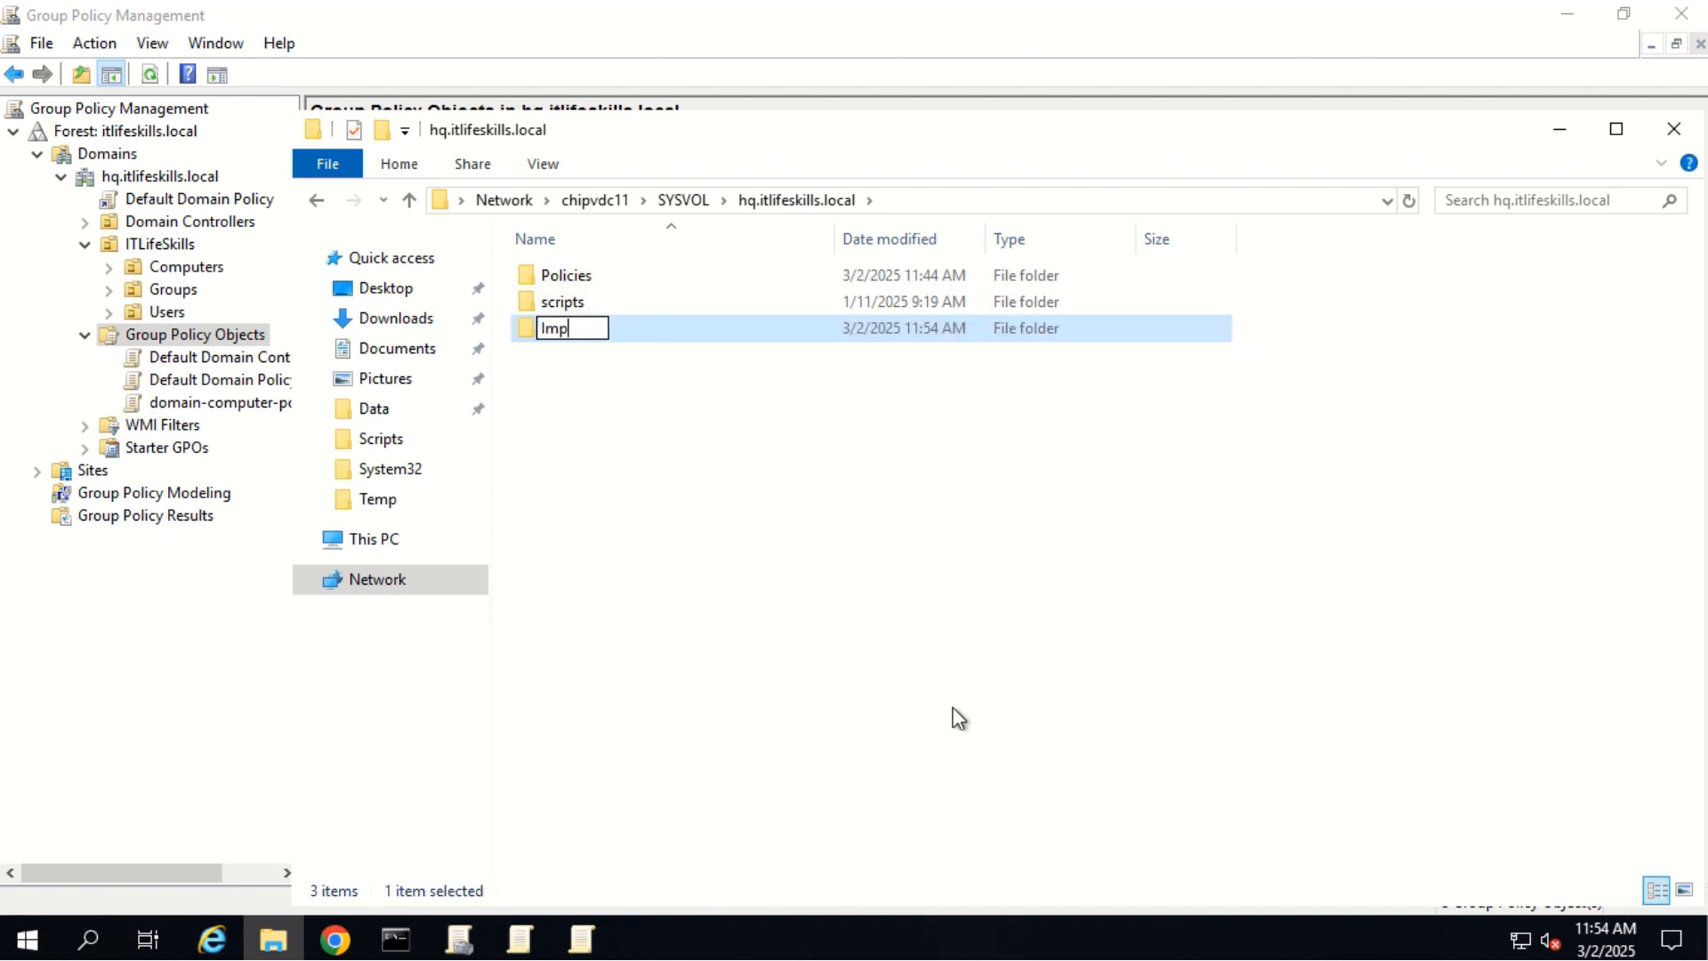
type("age")
key("Return")
key("Return")
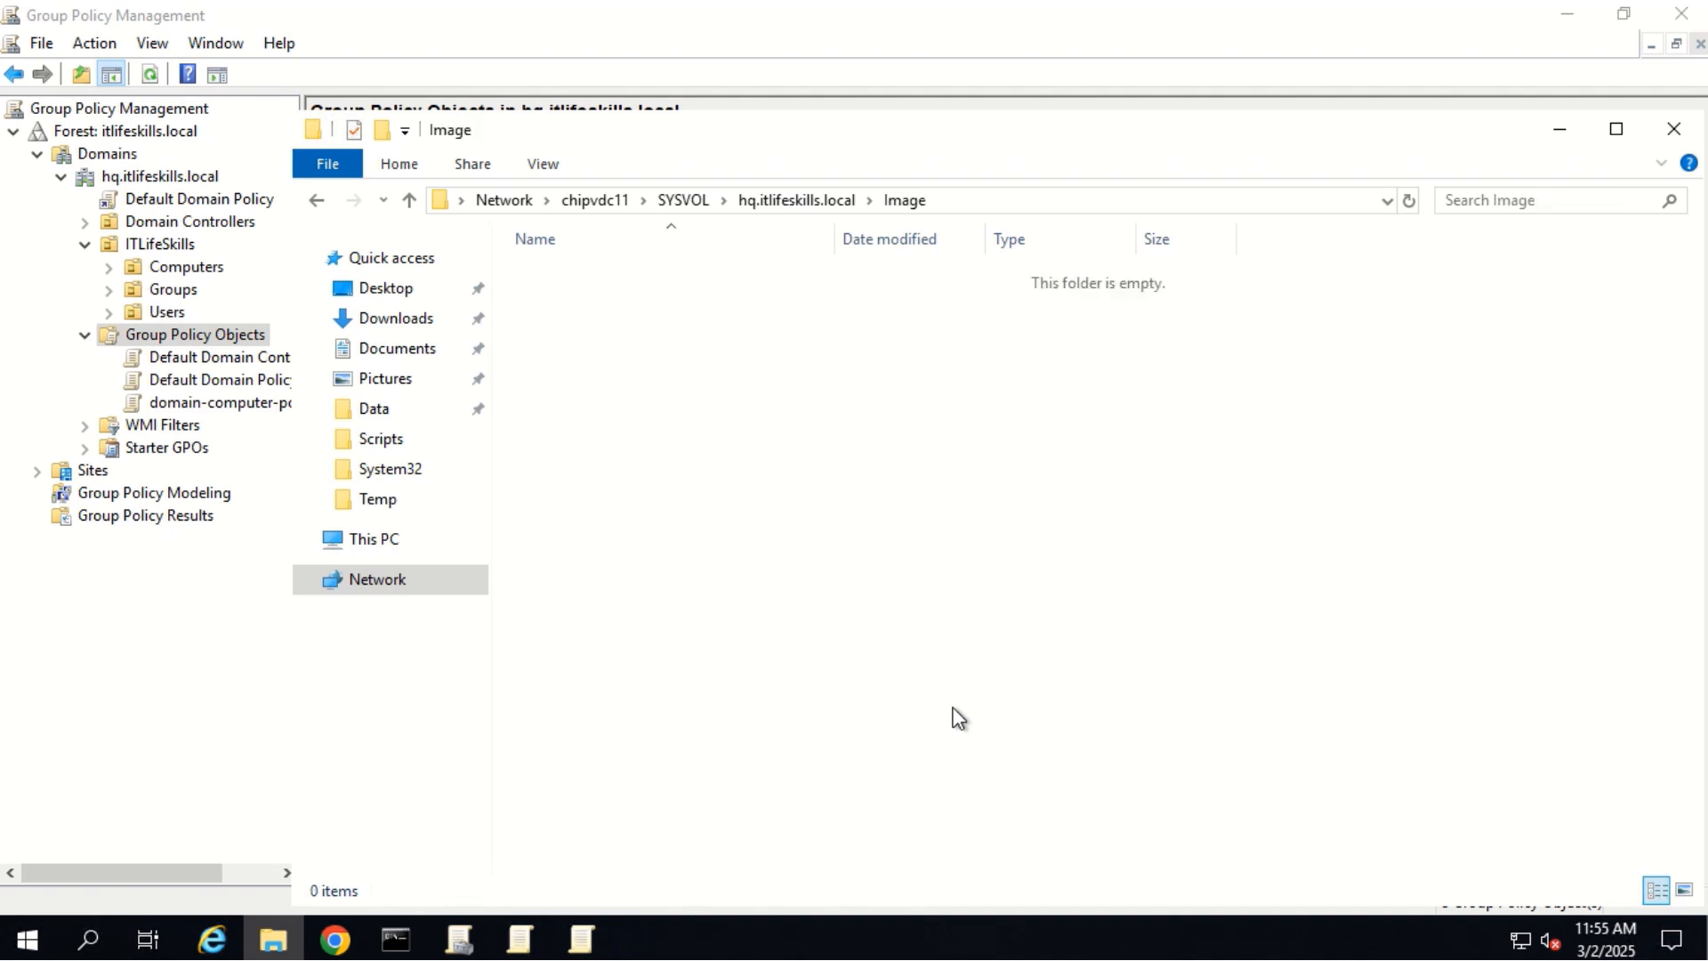
key("ctrl+v")
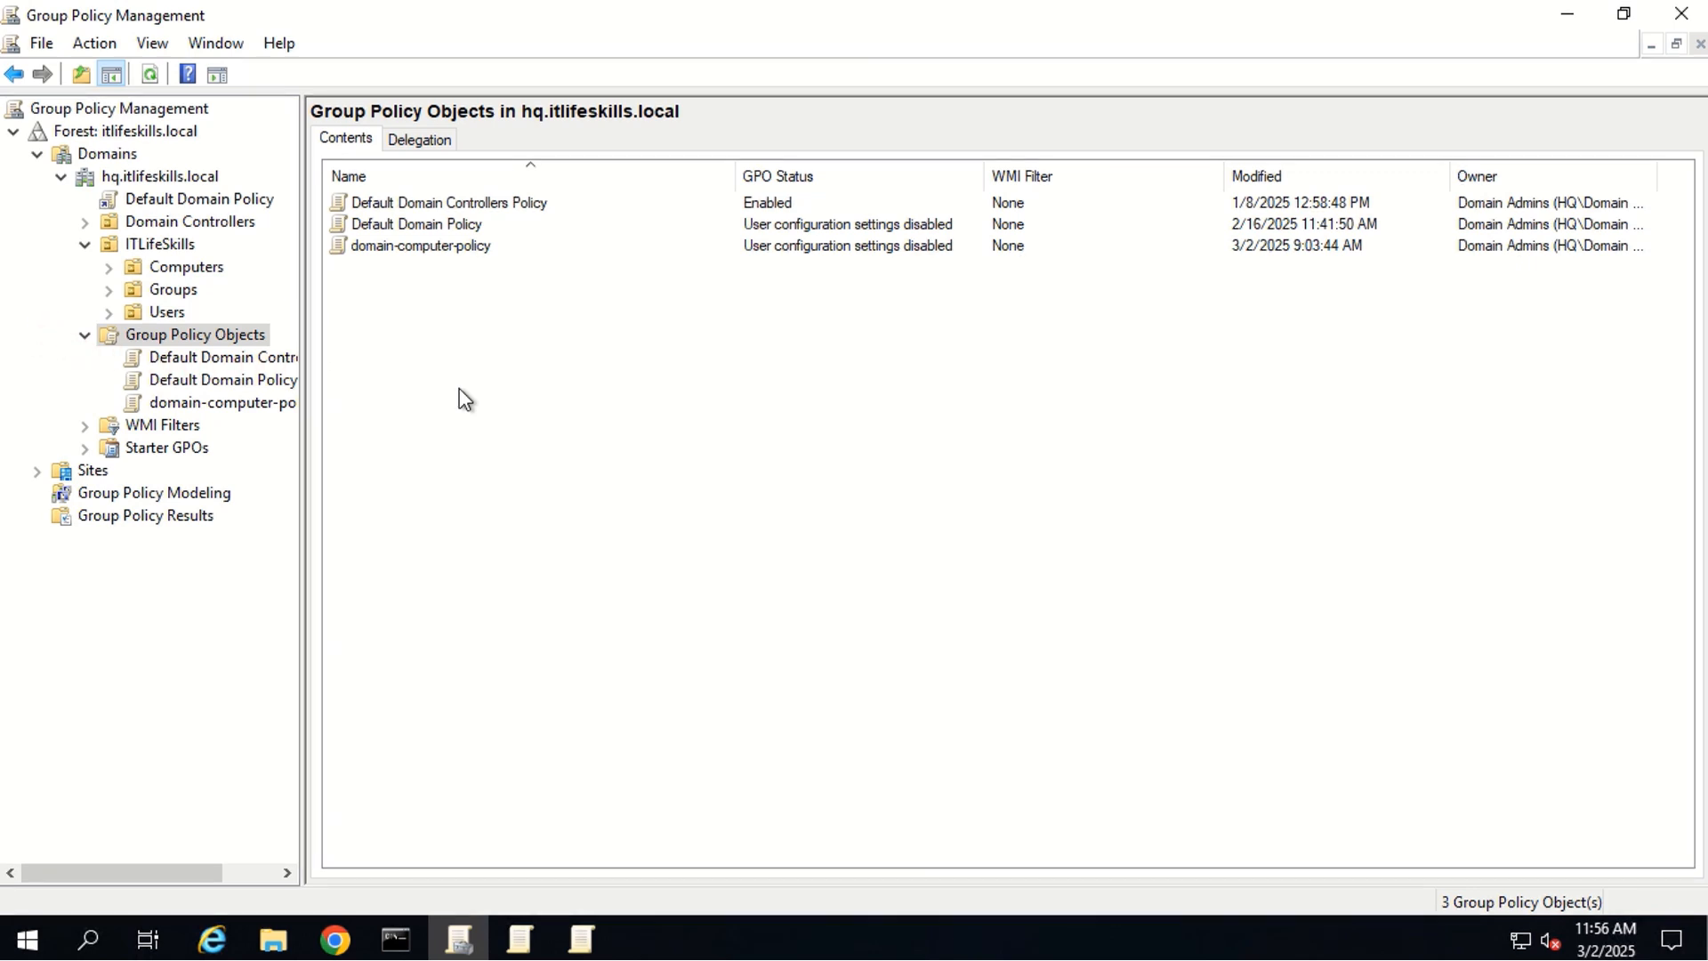
- Create a new GPO named site-user-policy in the Group Policy Objects container of hq.itlifeskills.local
right_click(461, 397)
left_click(513, 405)
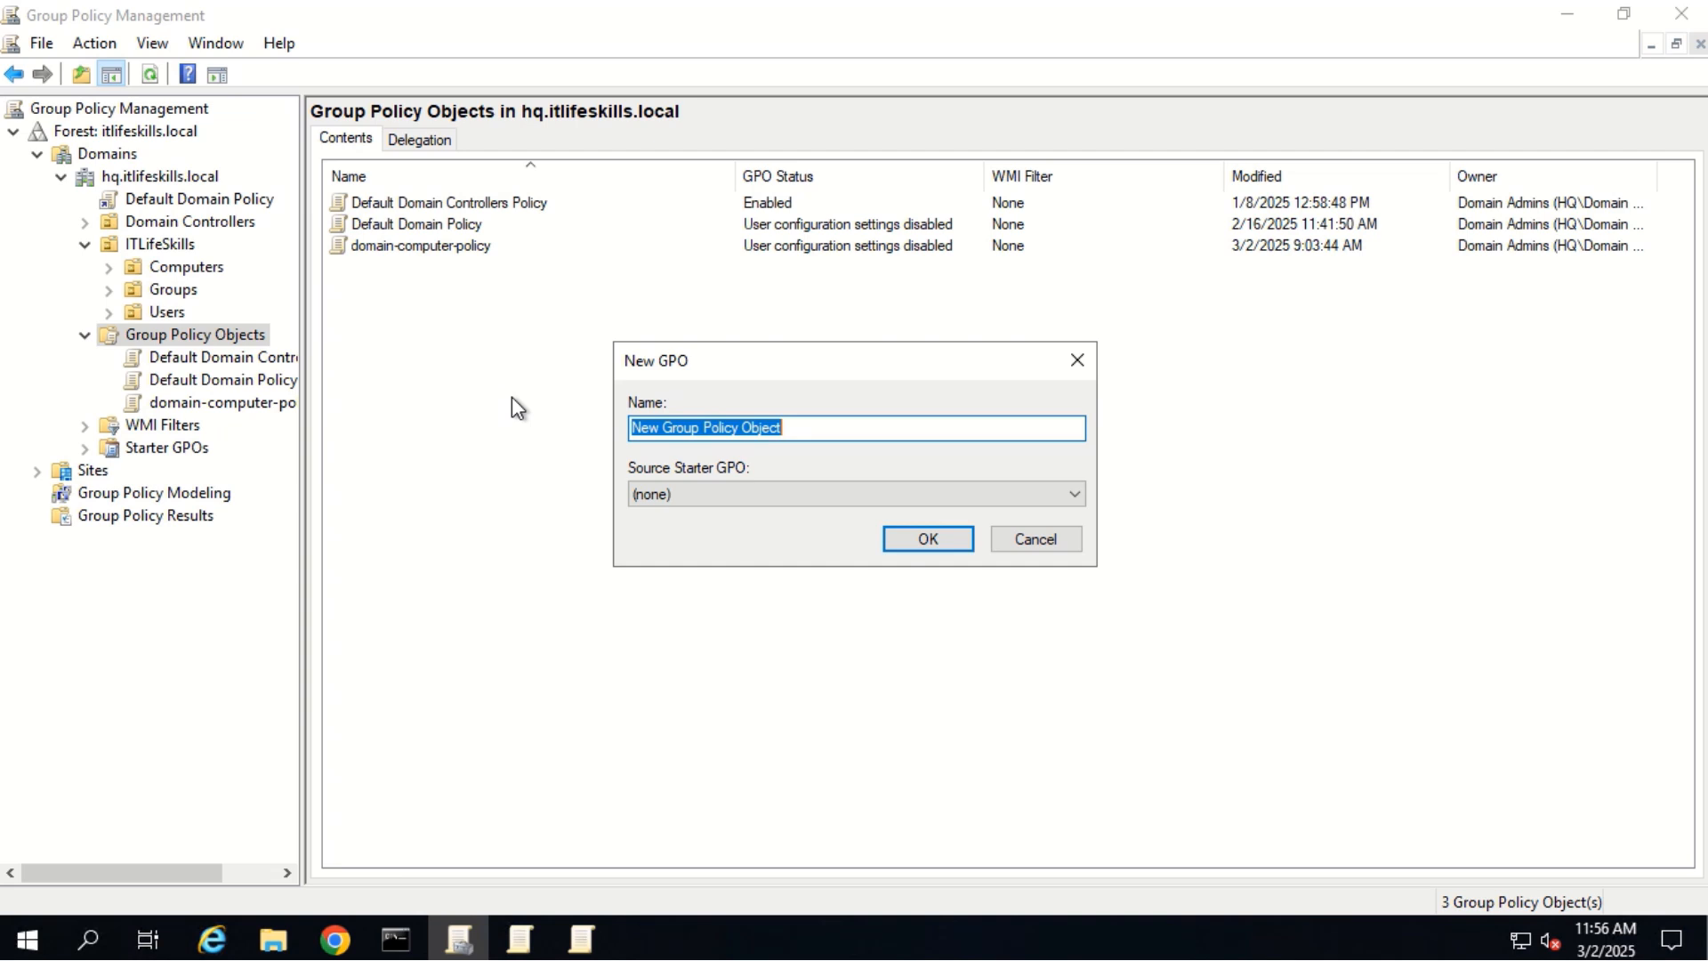
type("site-")
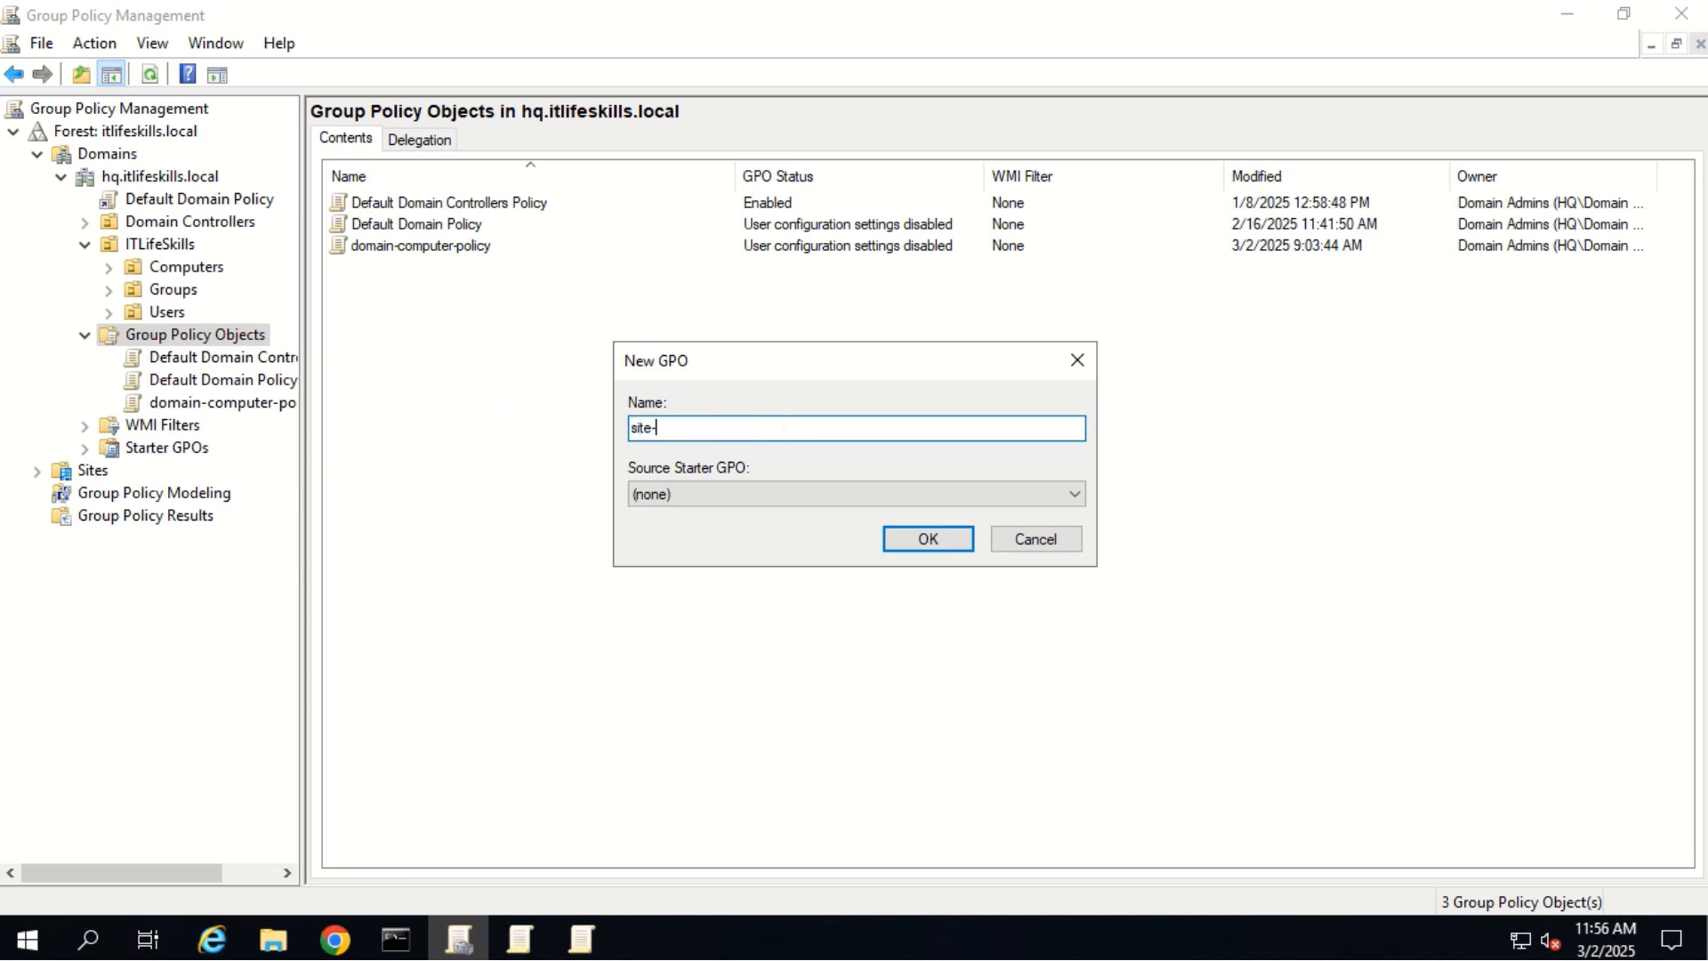
type("user-policy")
left_click(942, 550)
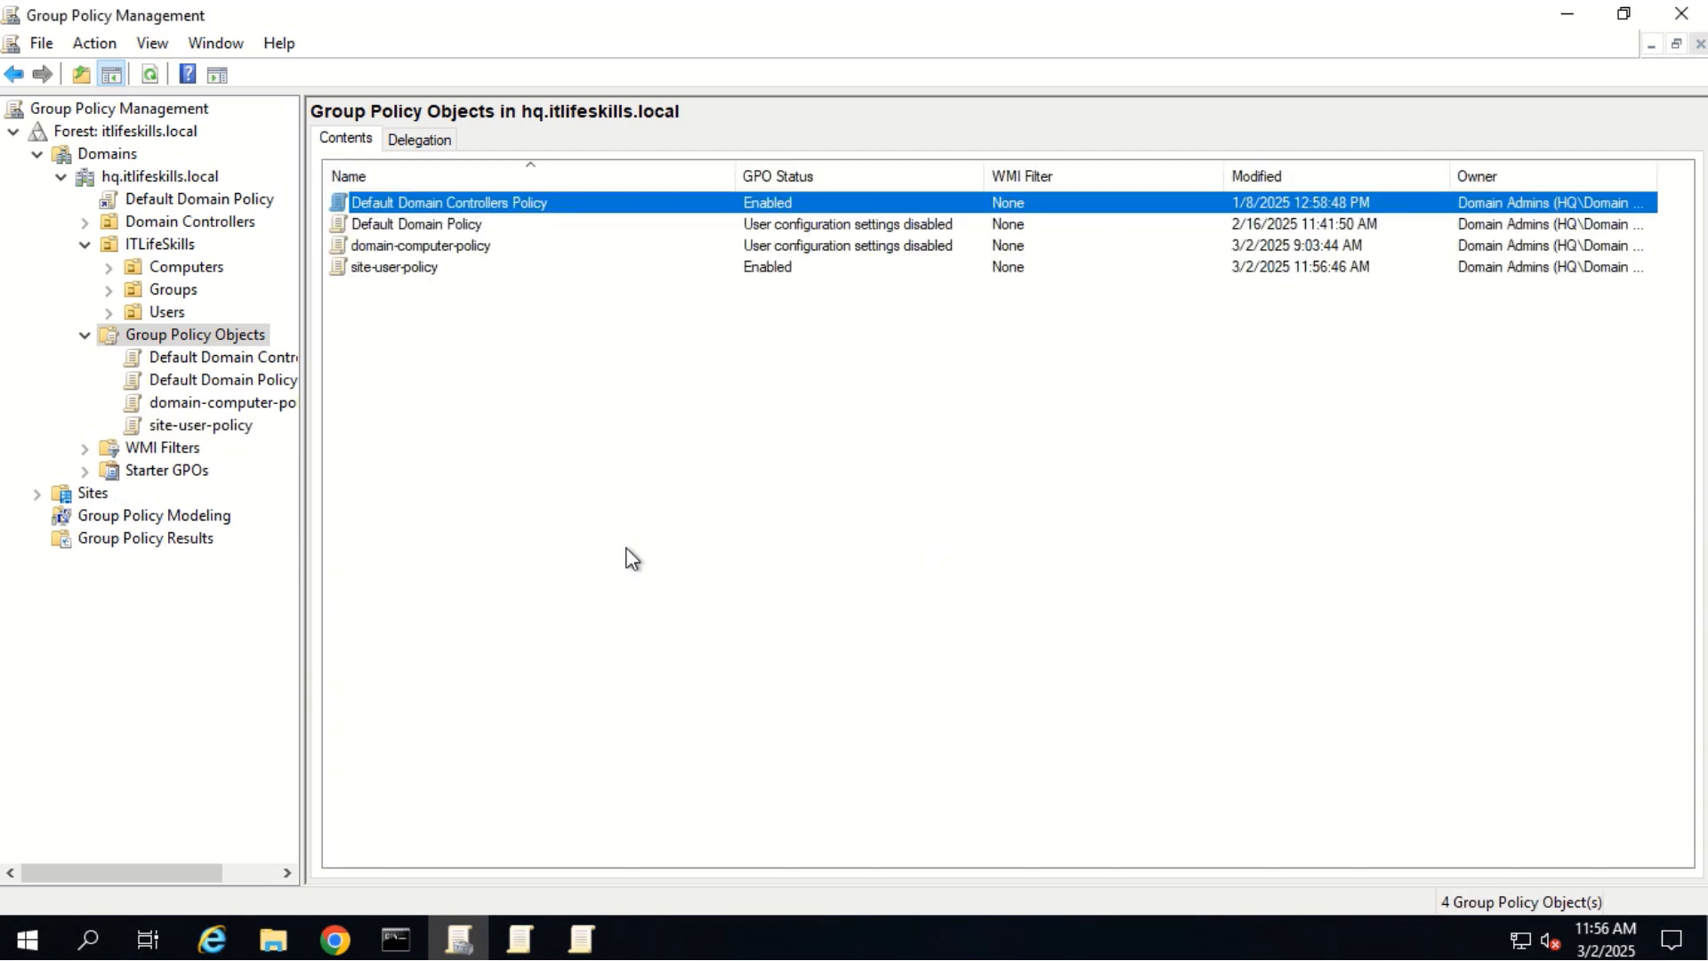
- Set the GPO status of site-user-policy to Computer Configuration Settings Disabled
right_click(404, 269)
mouse_move(489, 317)
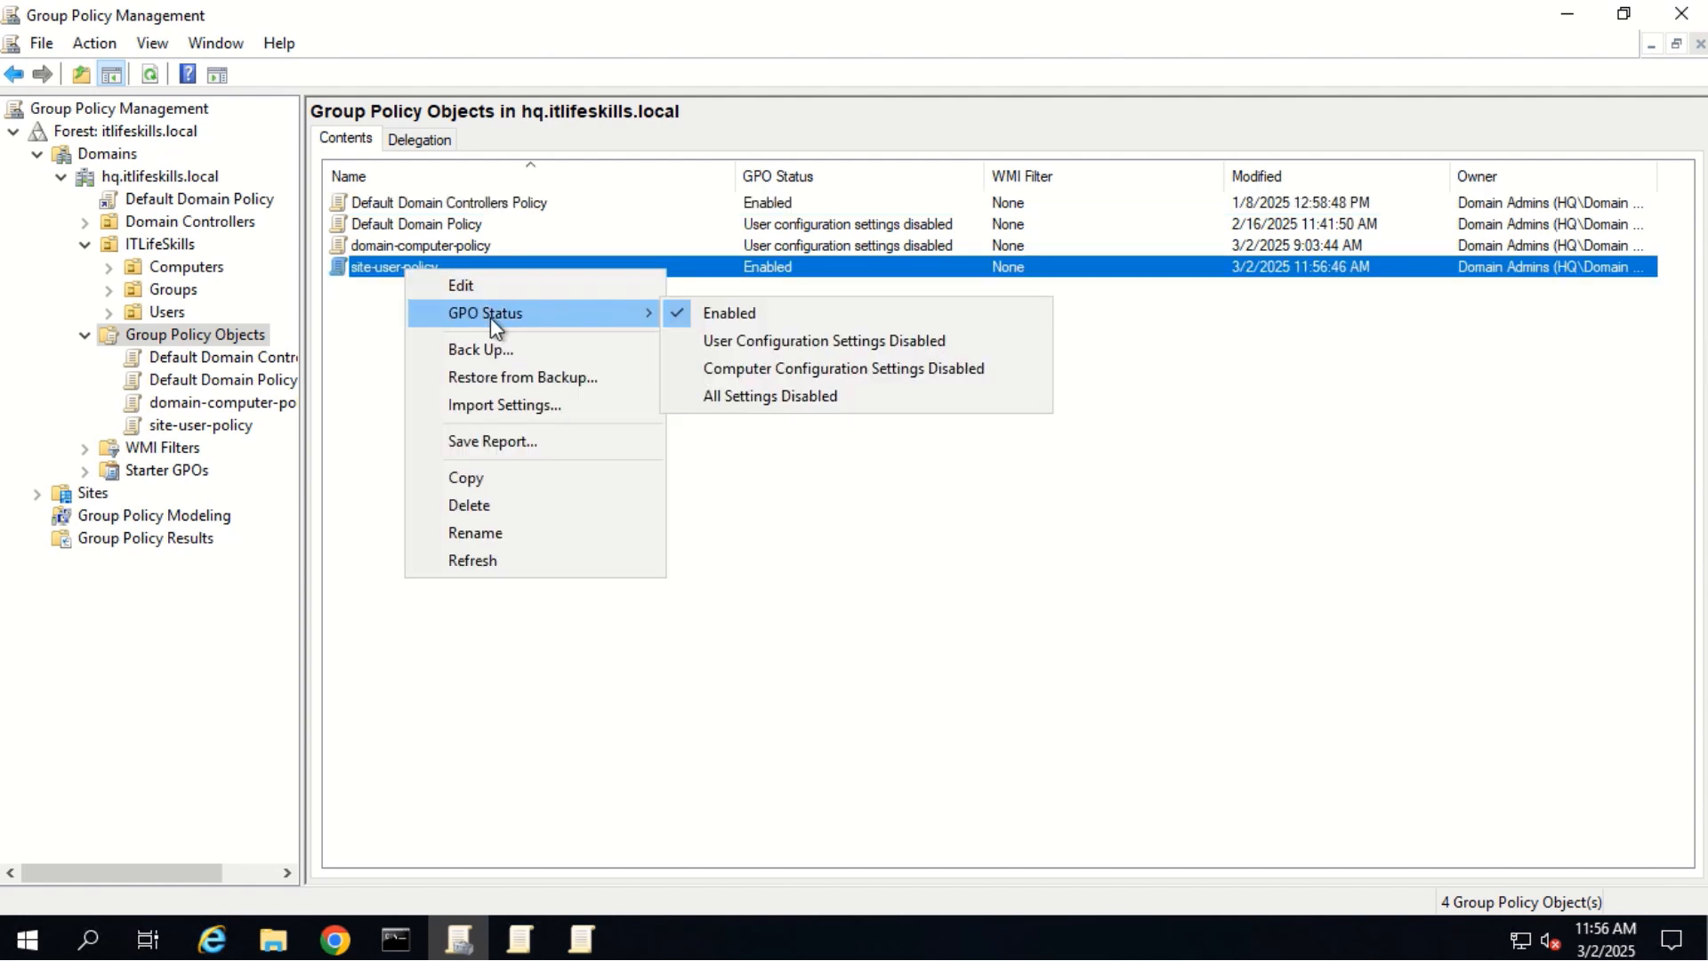
left_click(787, 368)
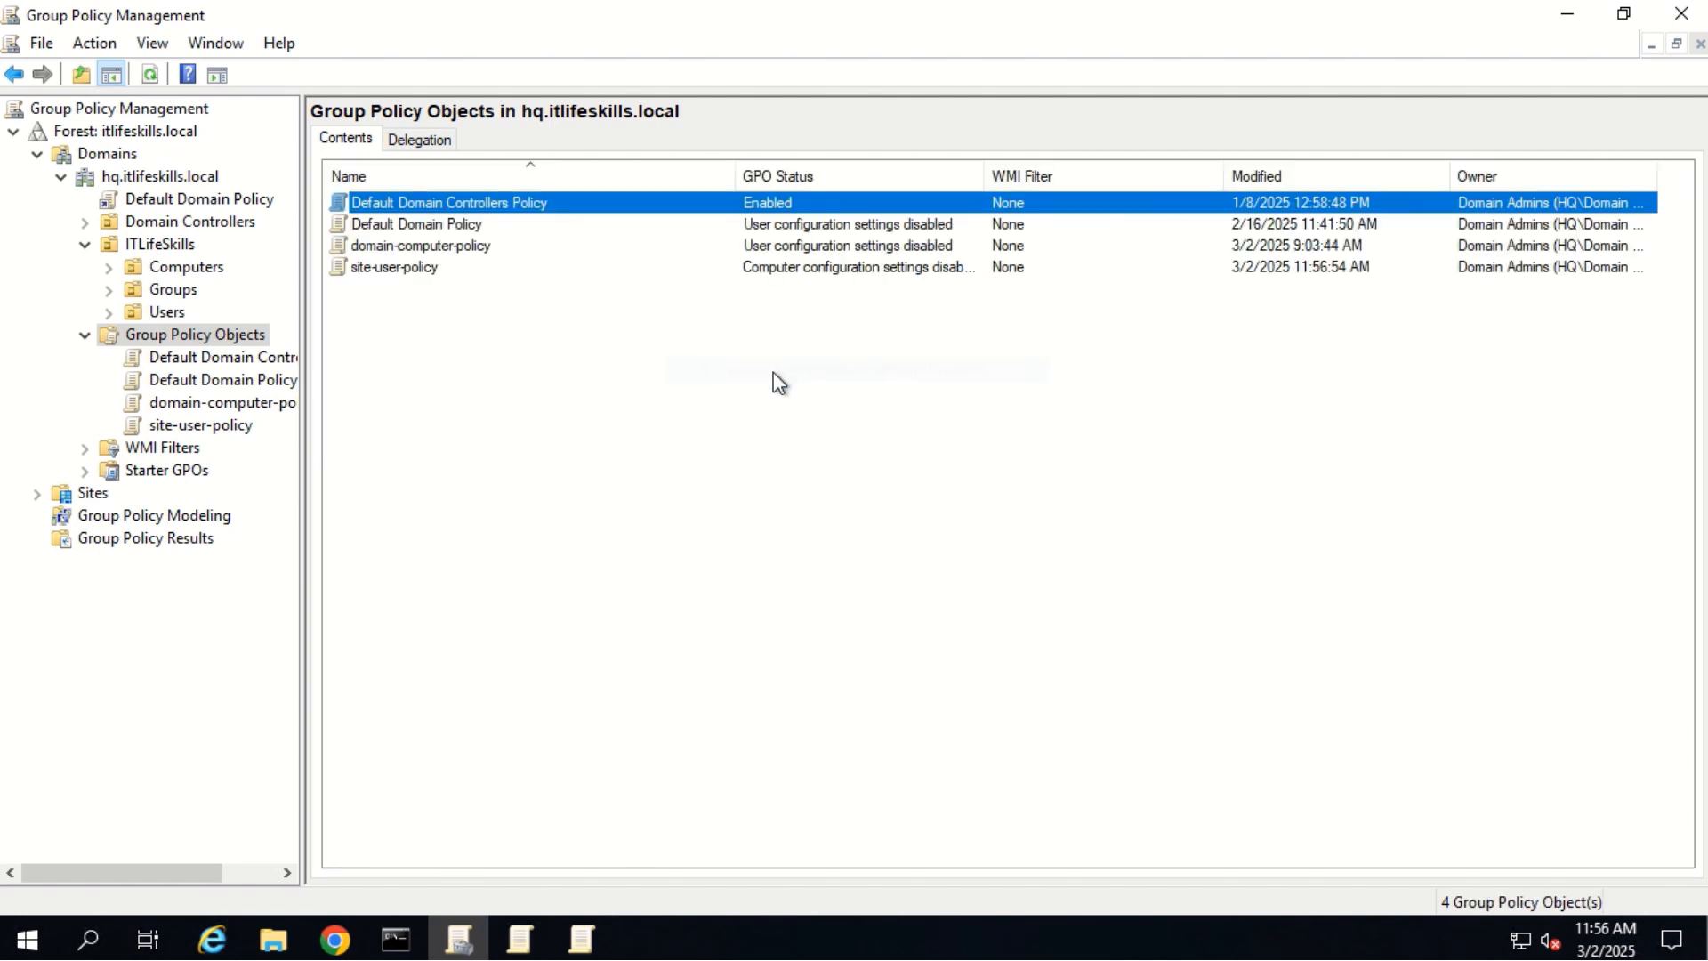
left_click(669, 504)
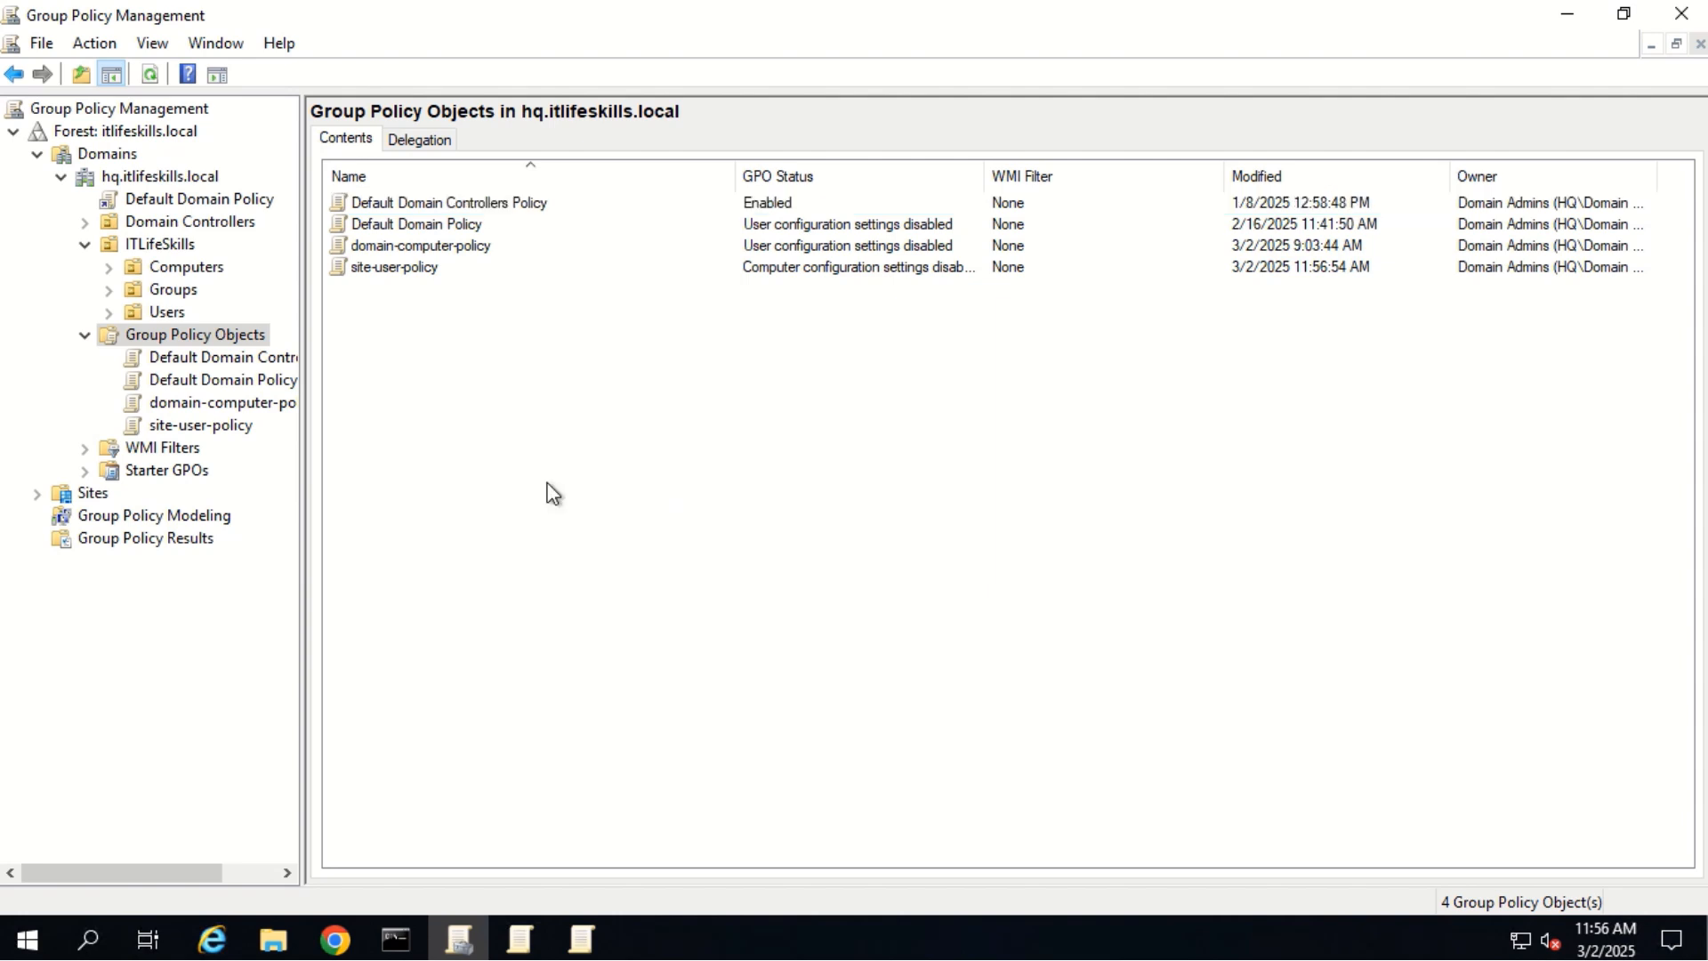
- Create a new GPO named domain-user-policy in the Group Policy Objects container of hq.itlifeskills.local
right_click(428, 426)
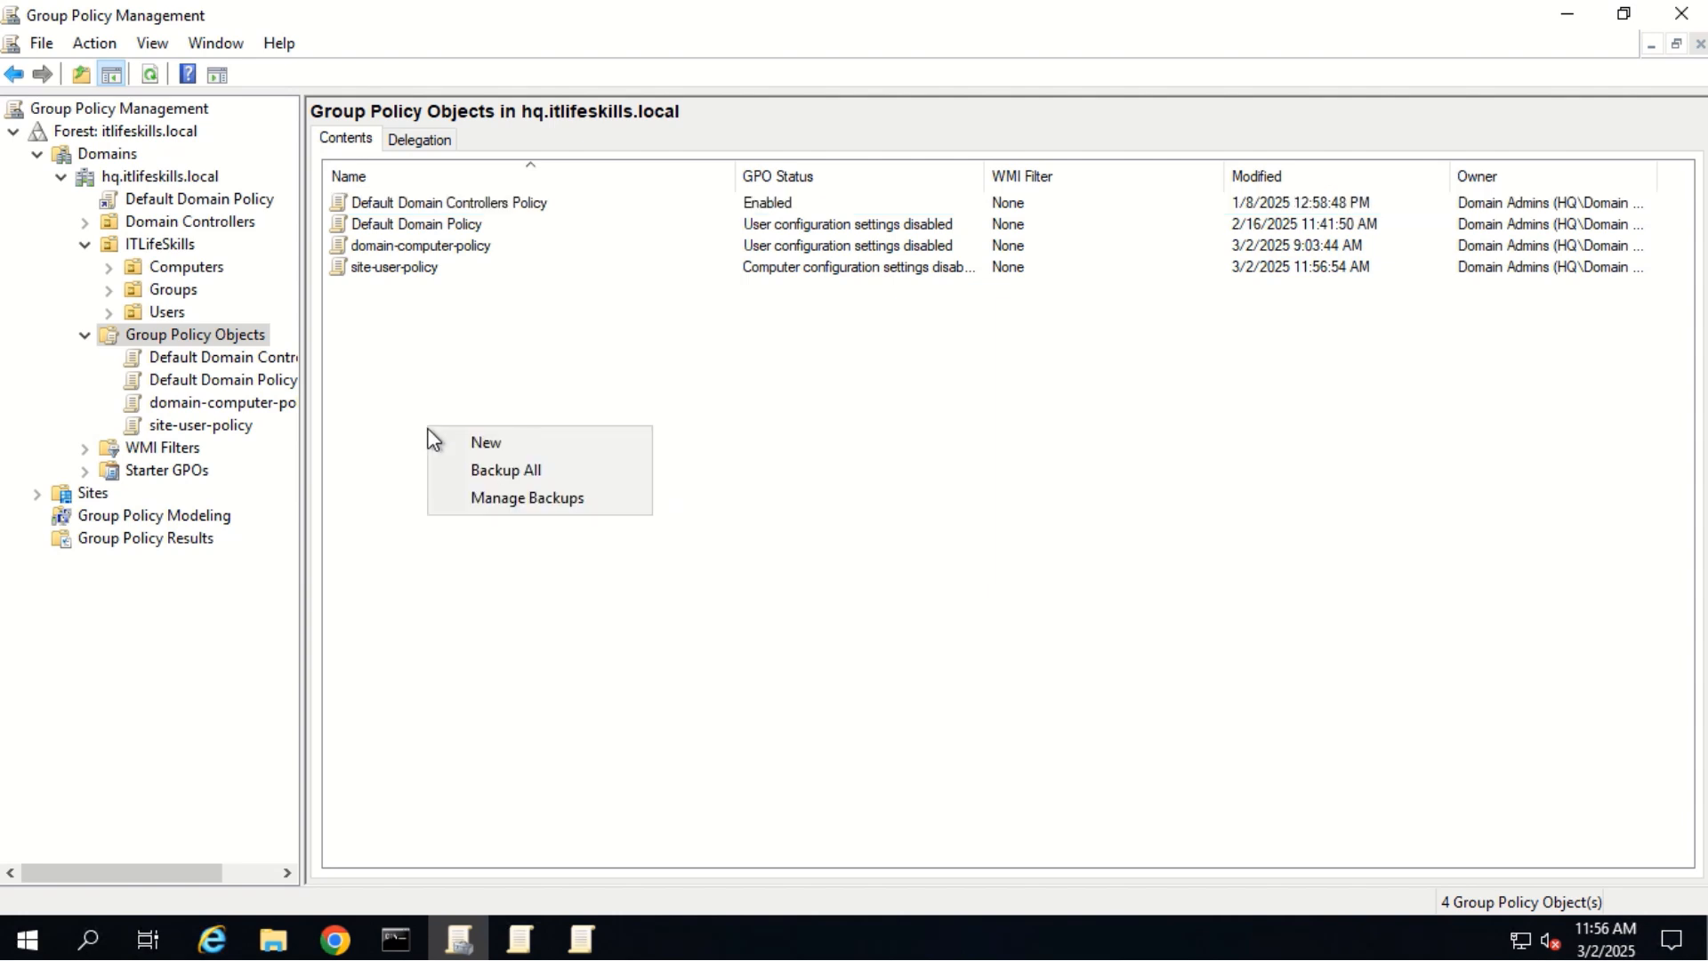
left_click(471, 442)
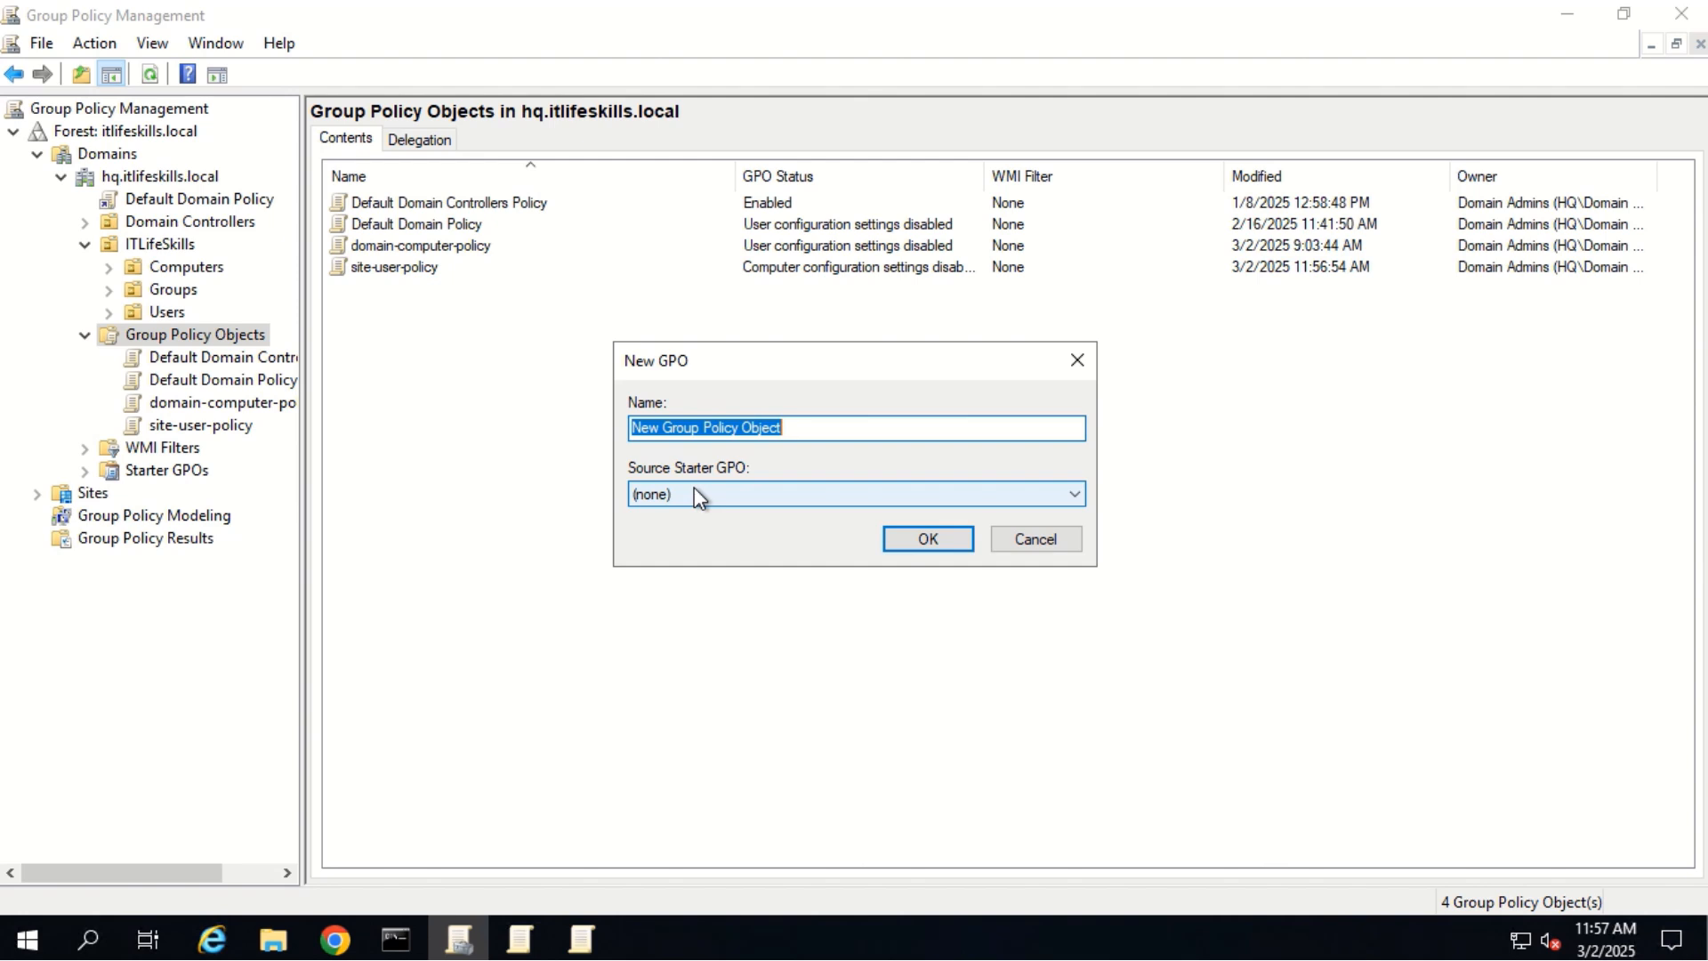
type("domain")
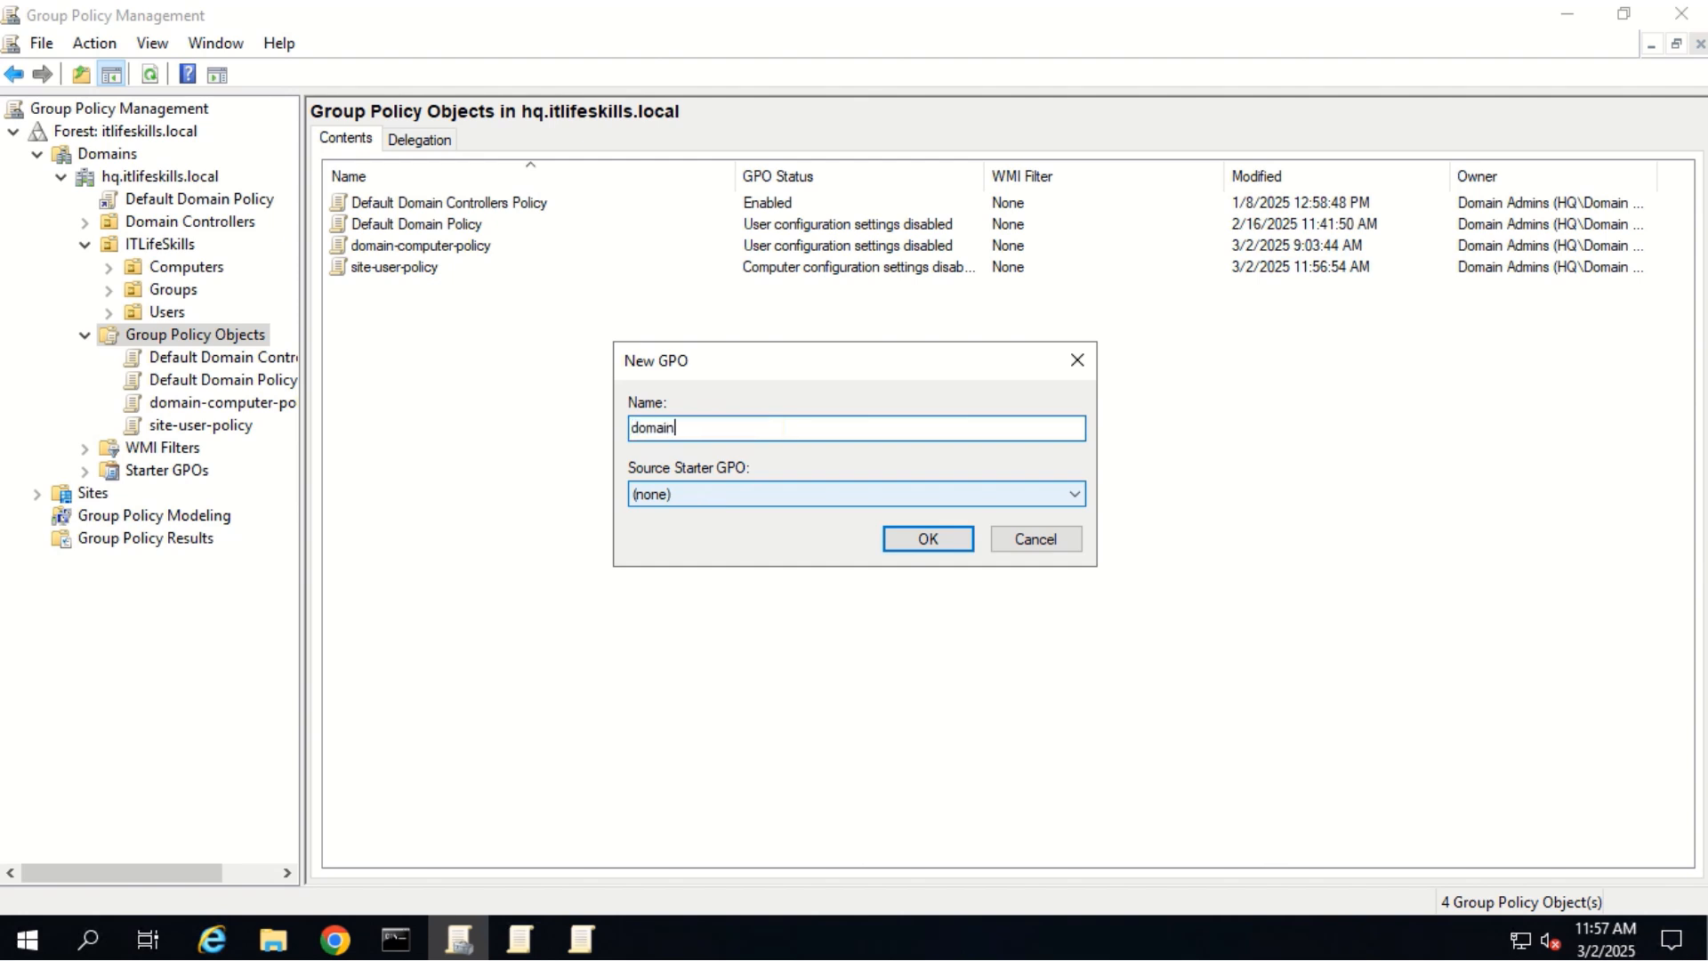
type("-user-policy")
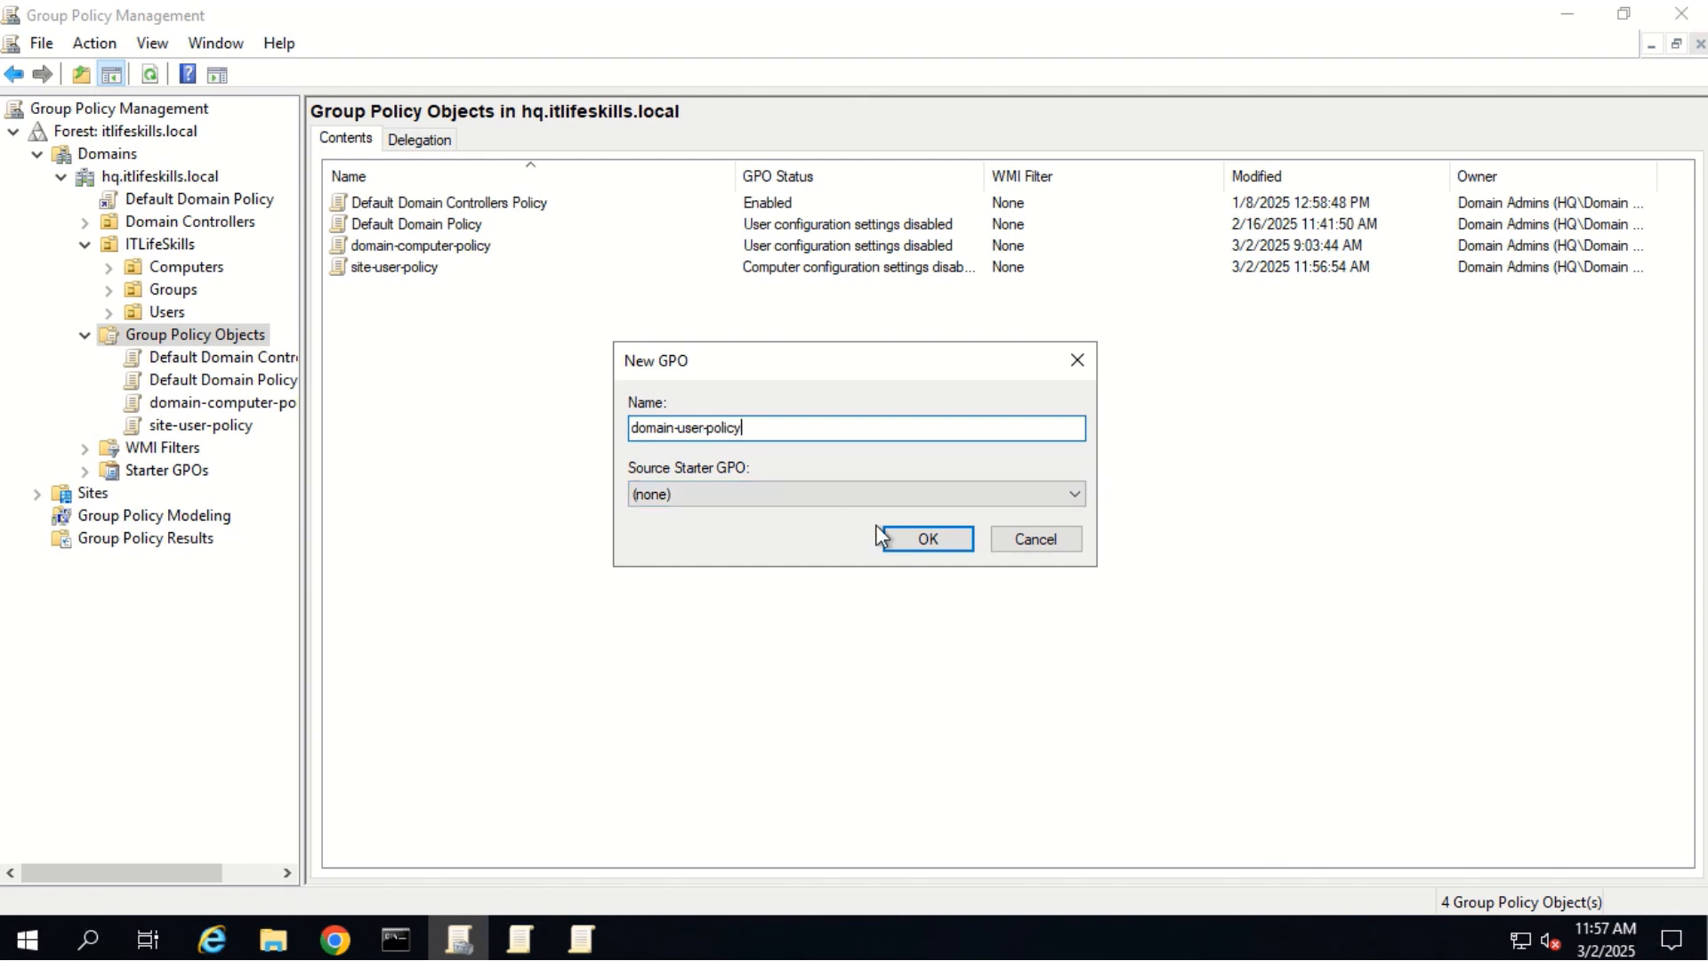
left_click(895, 541)
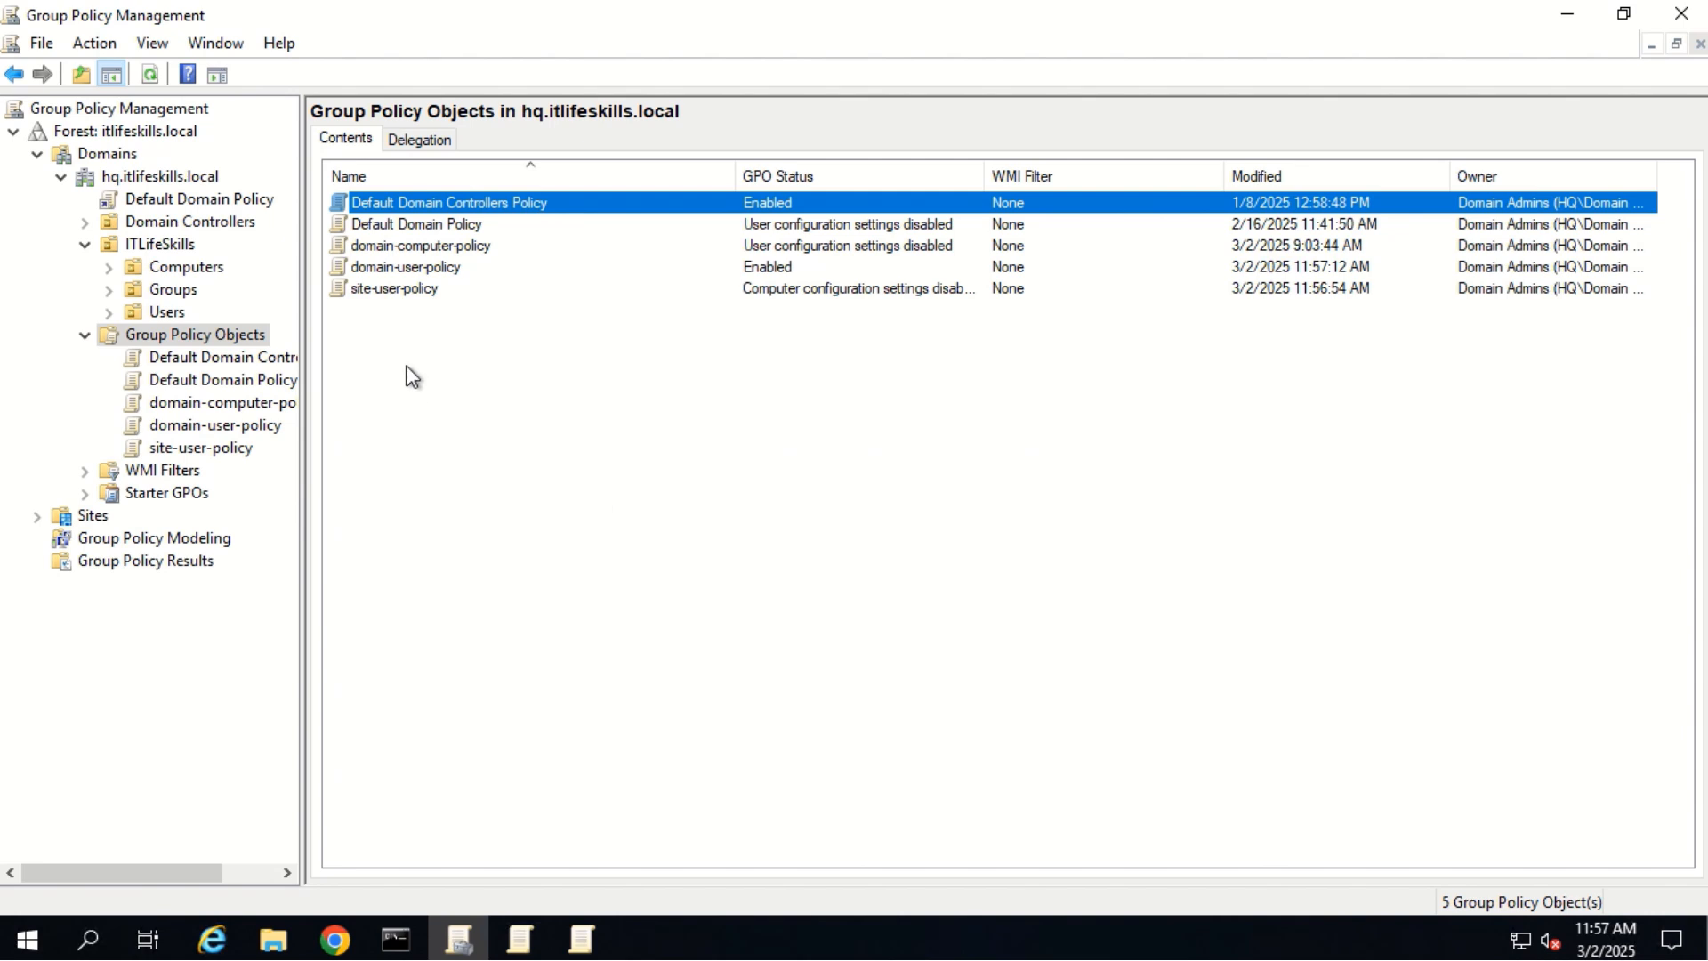
- Set the GPO status of domain-user-policy to Computer Configuration Settings Disabled
right_click(403, 269)
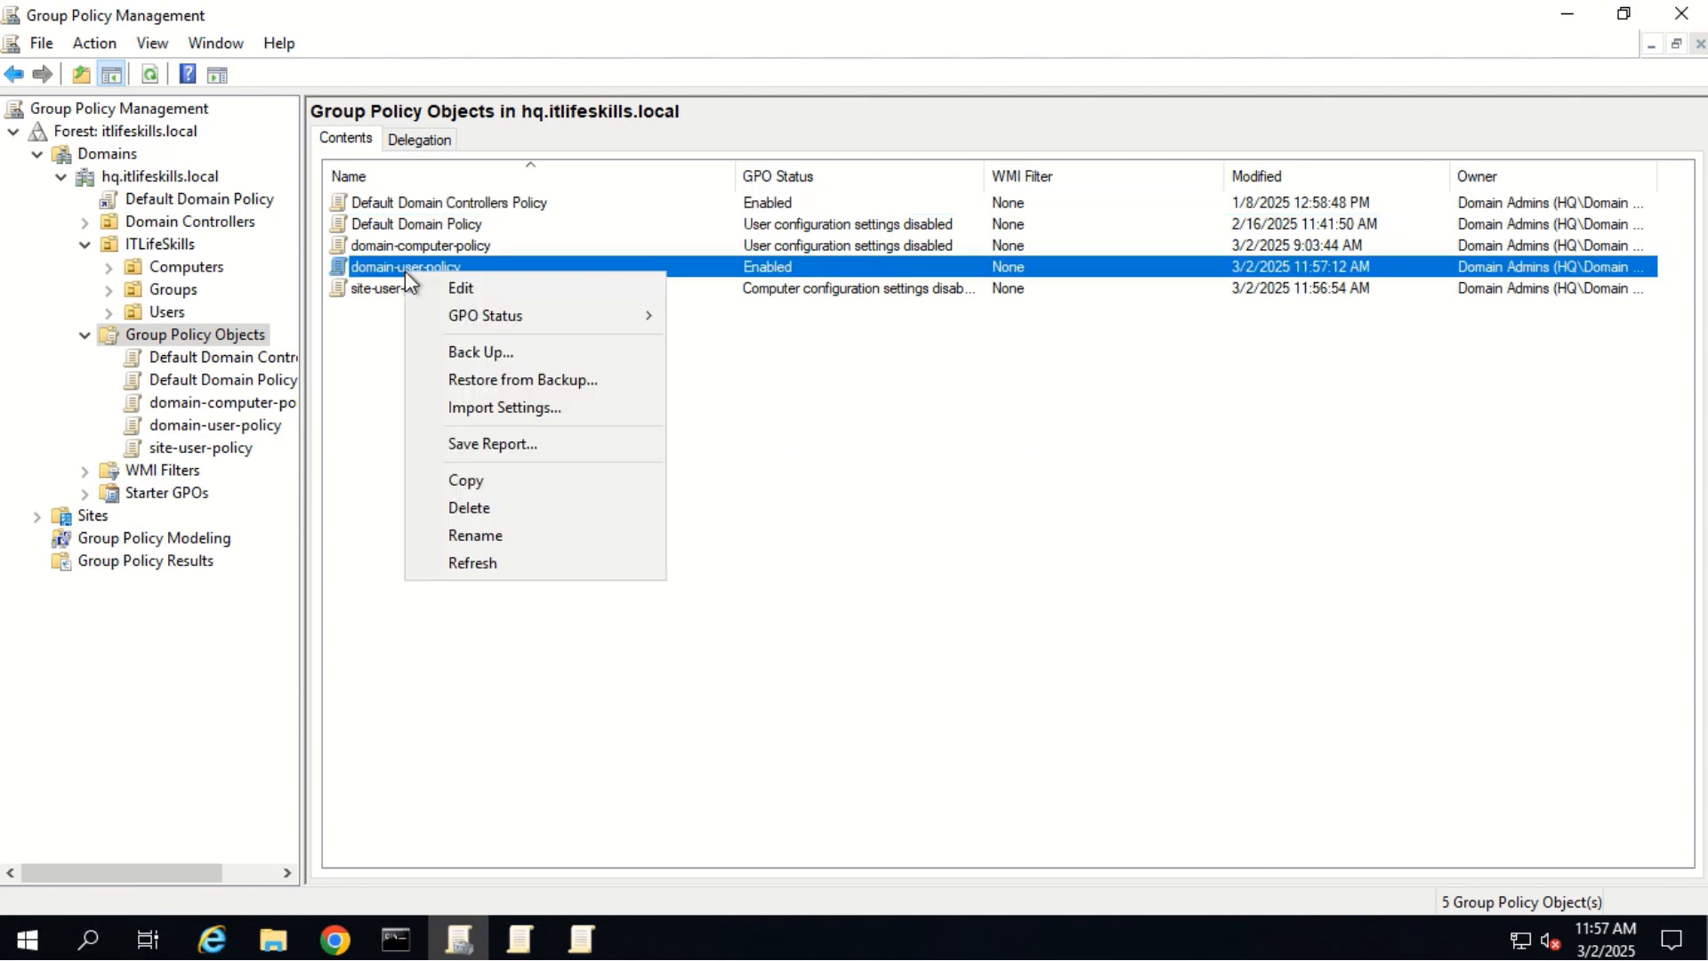
mouse_move(504, 311)
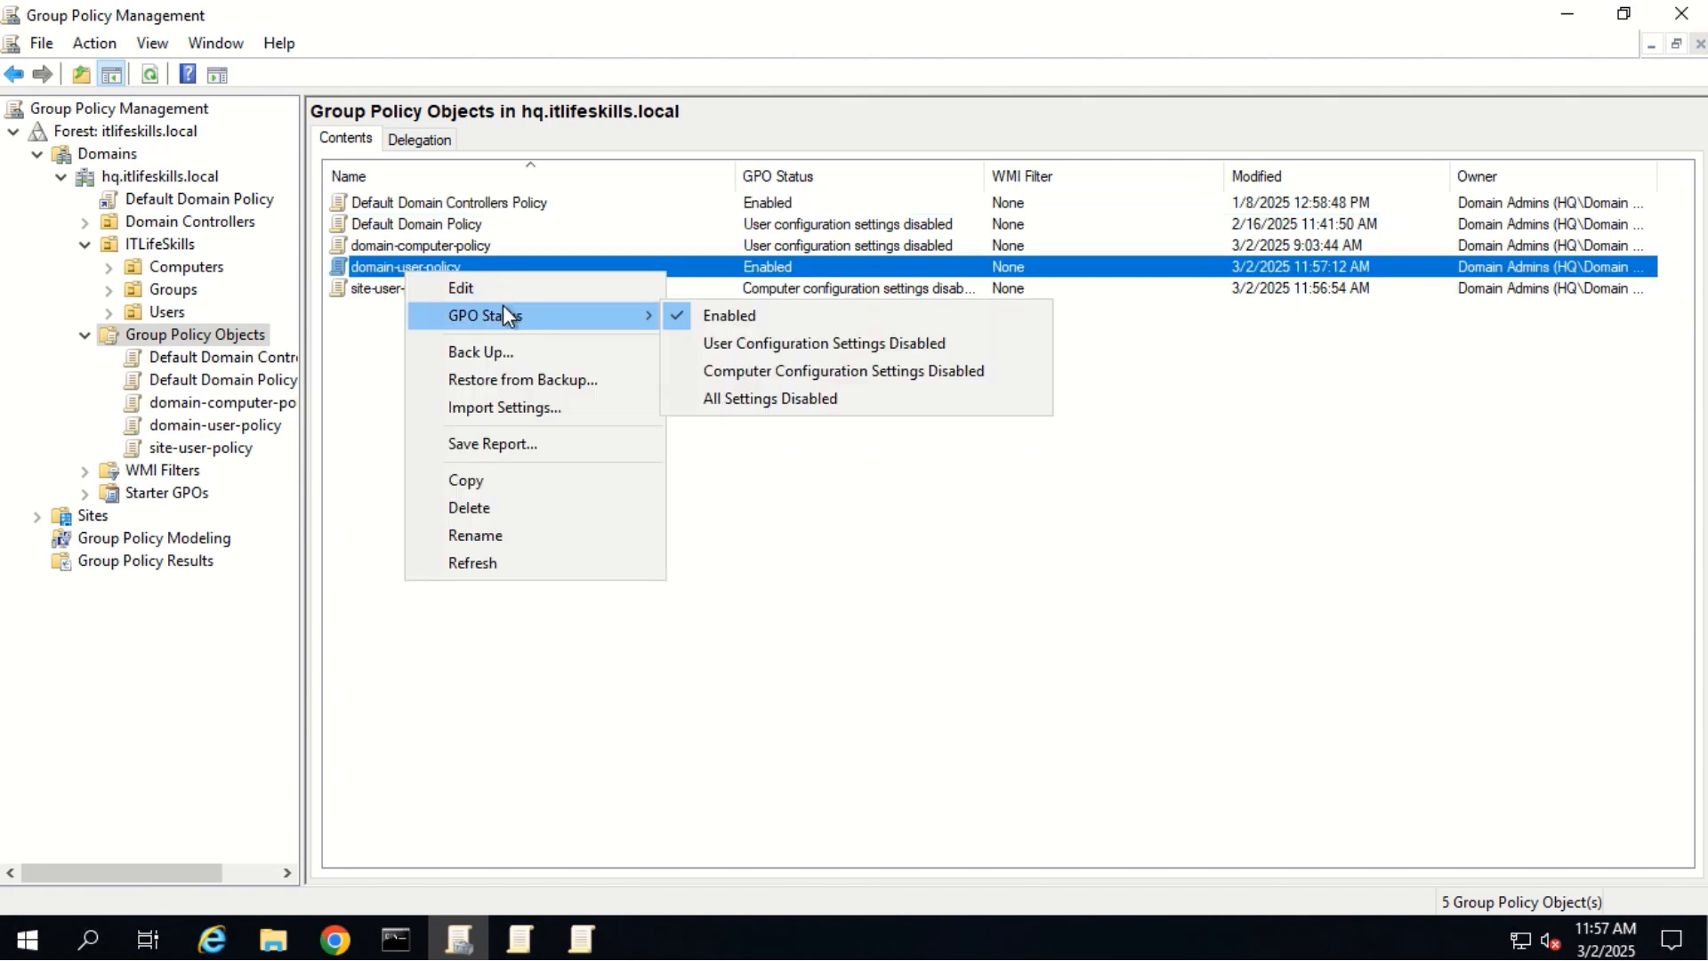
left_click(765, 362)
- Create a new GPO named ou-user-policy in the Group Policy Objects container of hq.itlifeskills.local
right_click(520, 461)
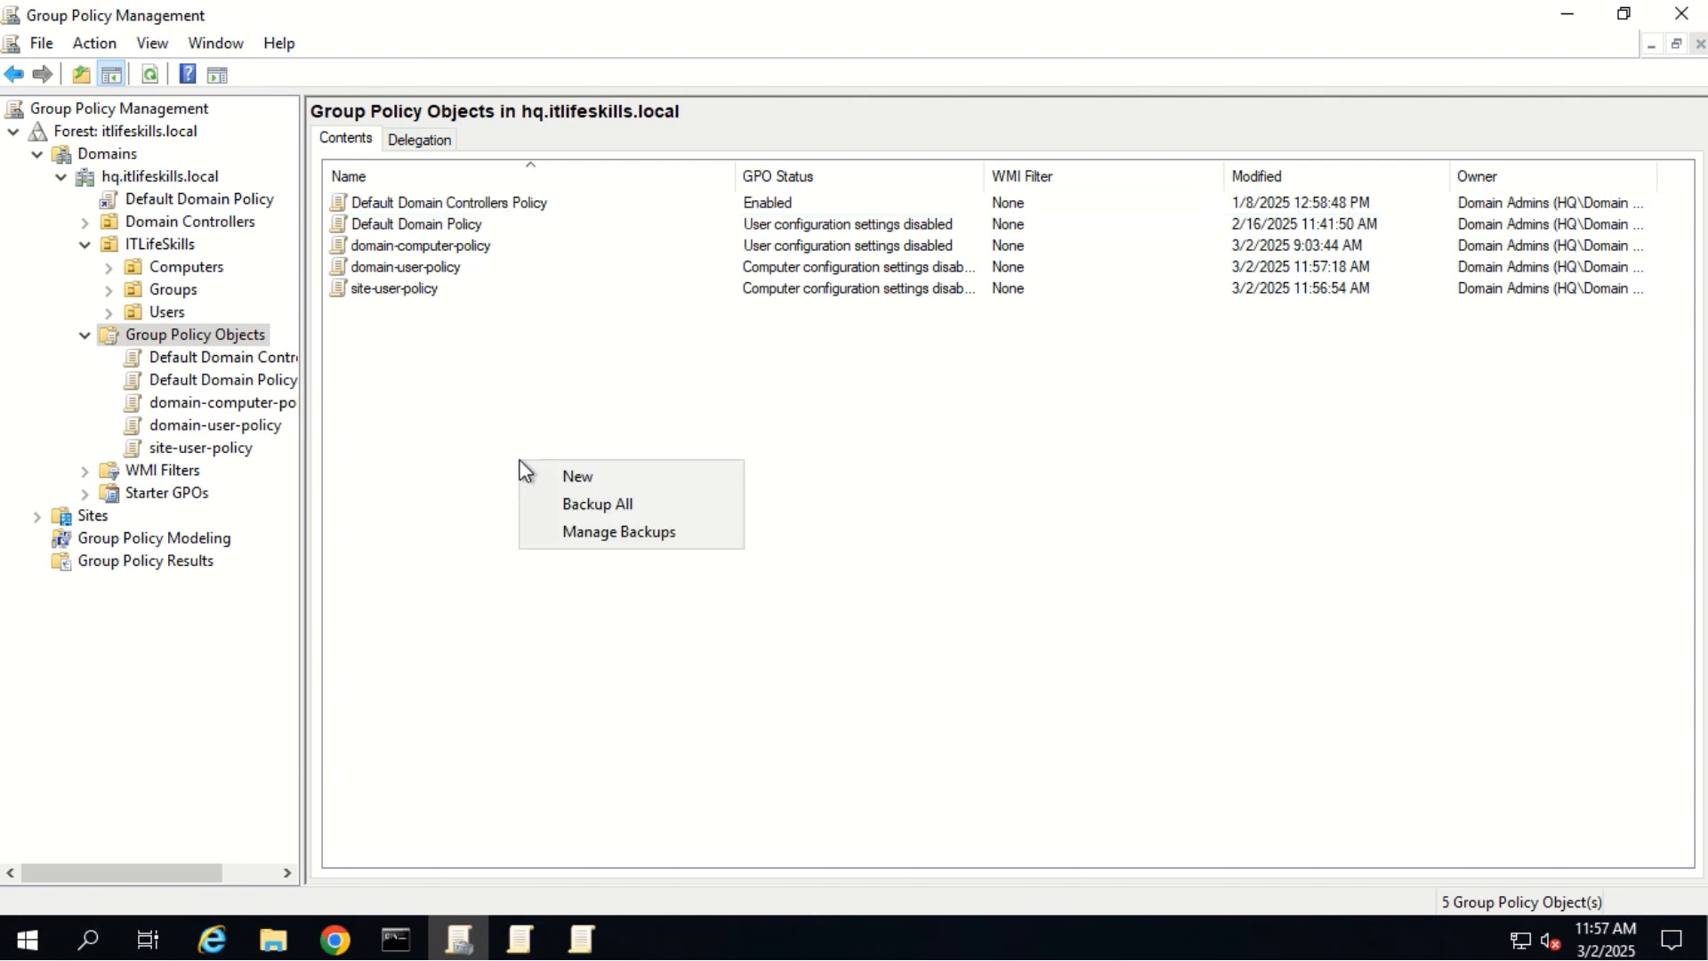
left_click(569, 477)
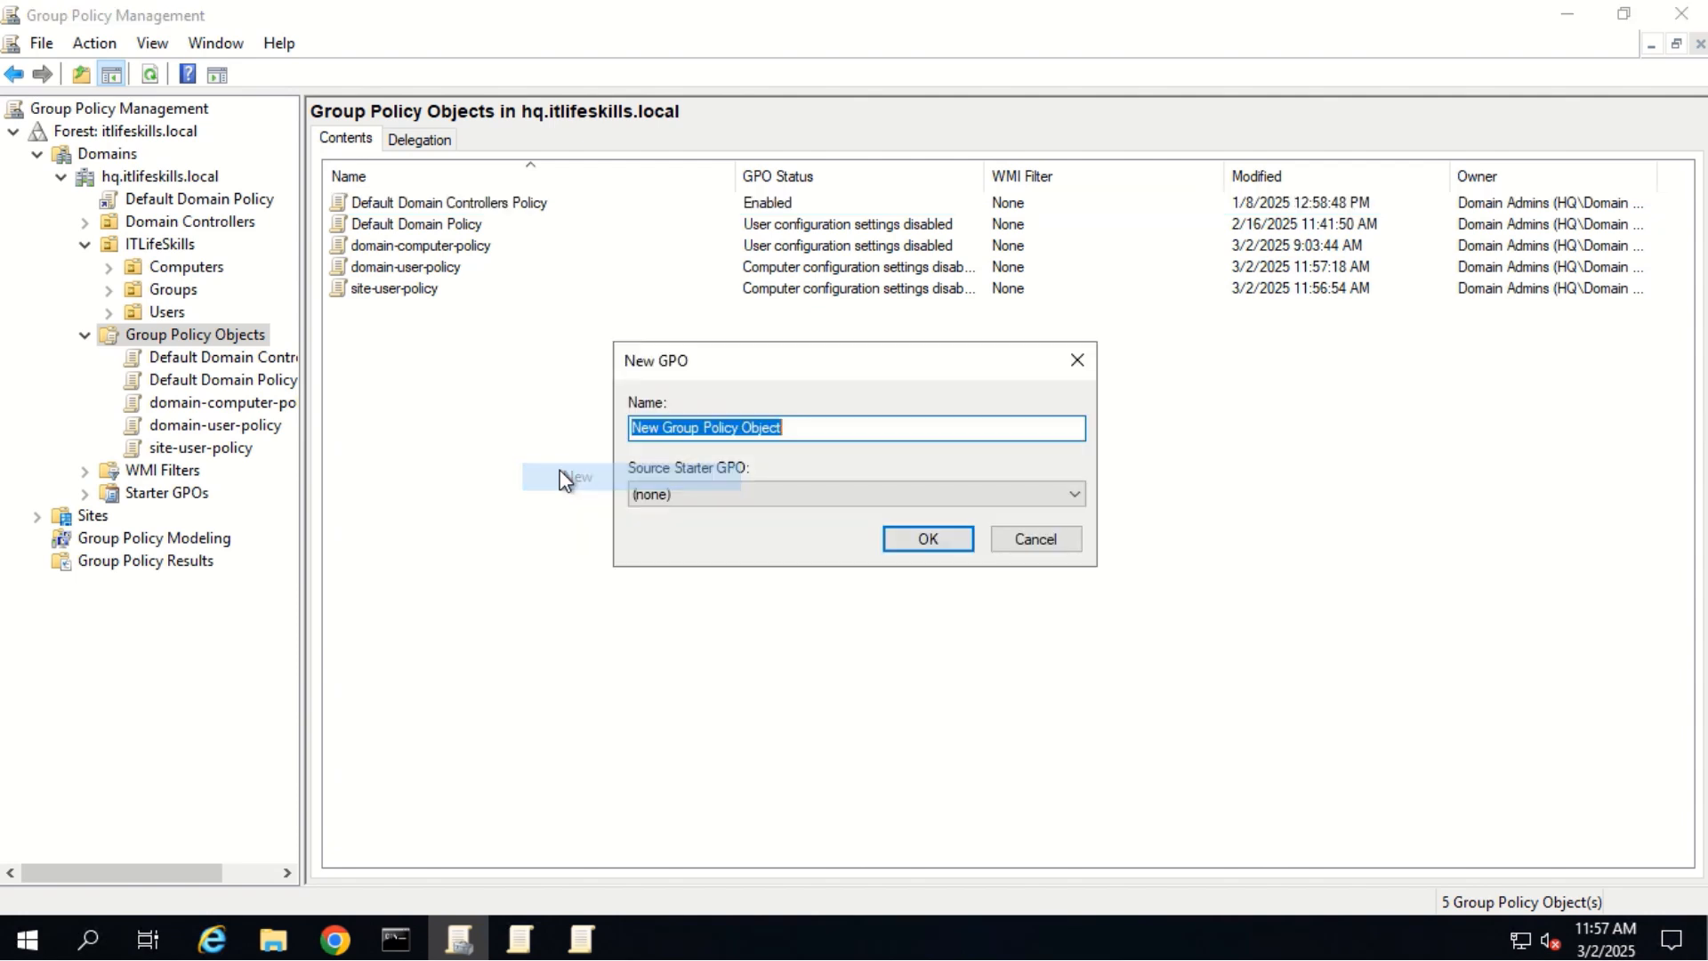
type("ou")
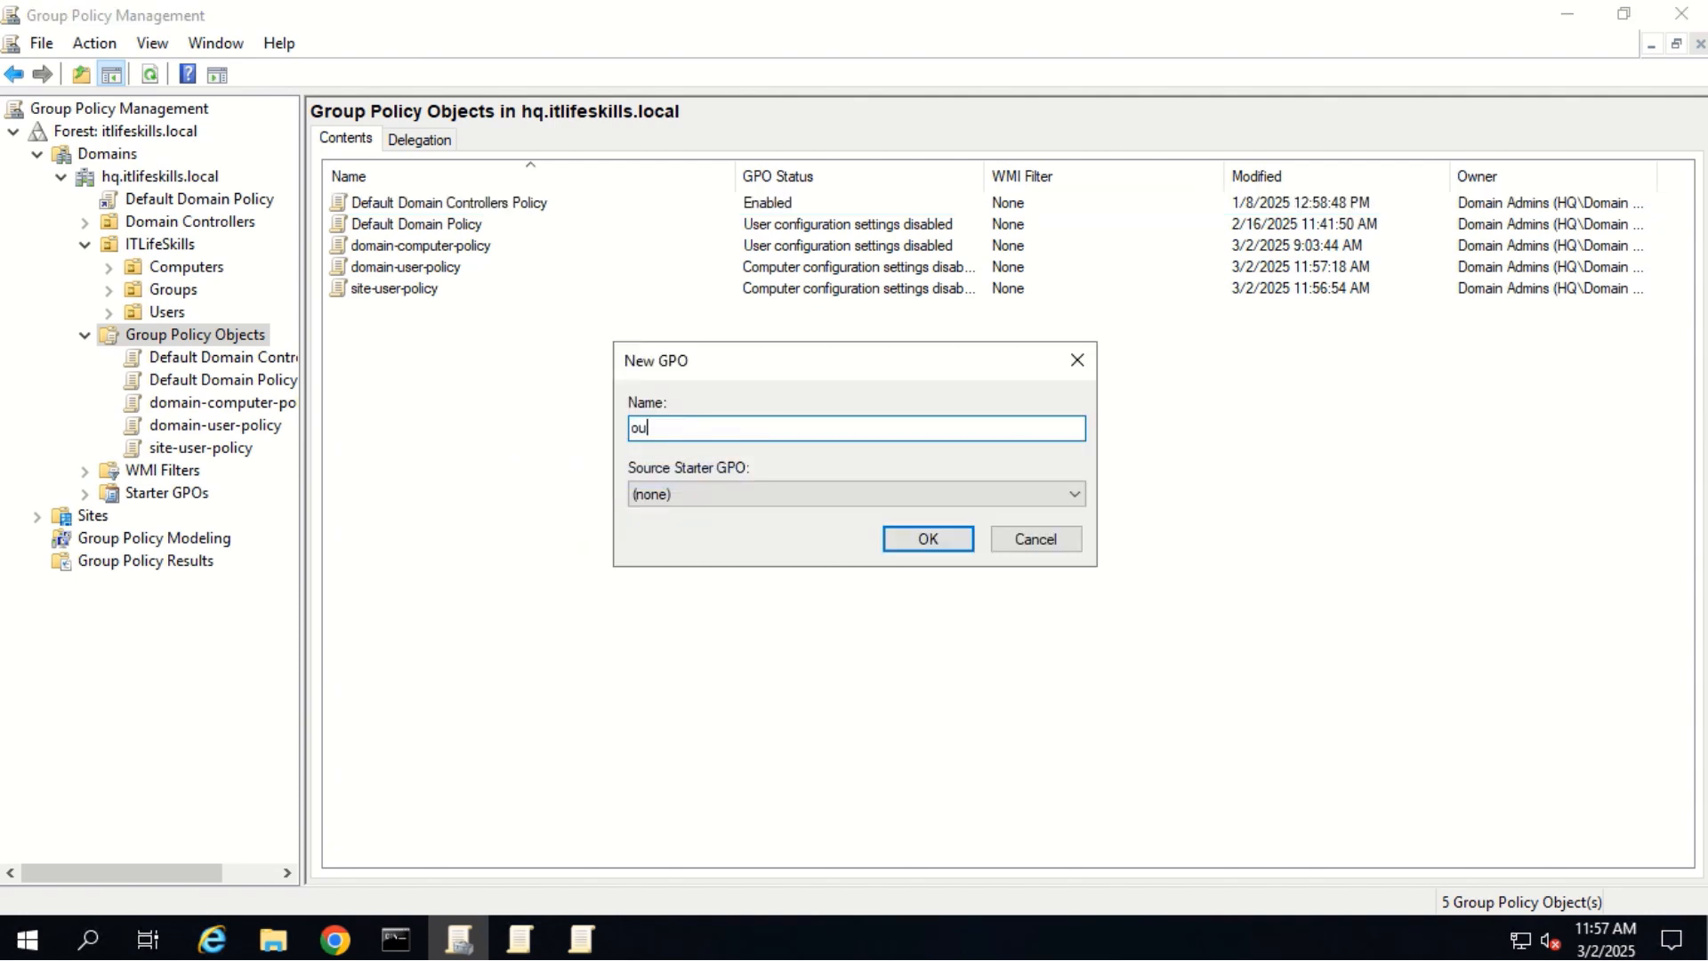
type("-user-policy")
key("Return")
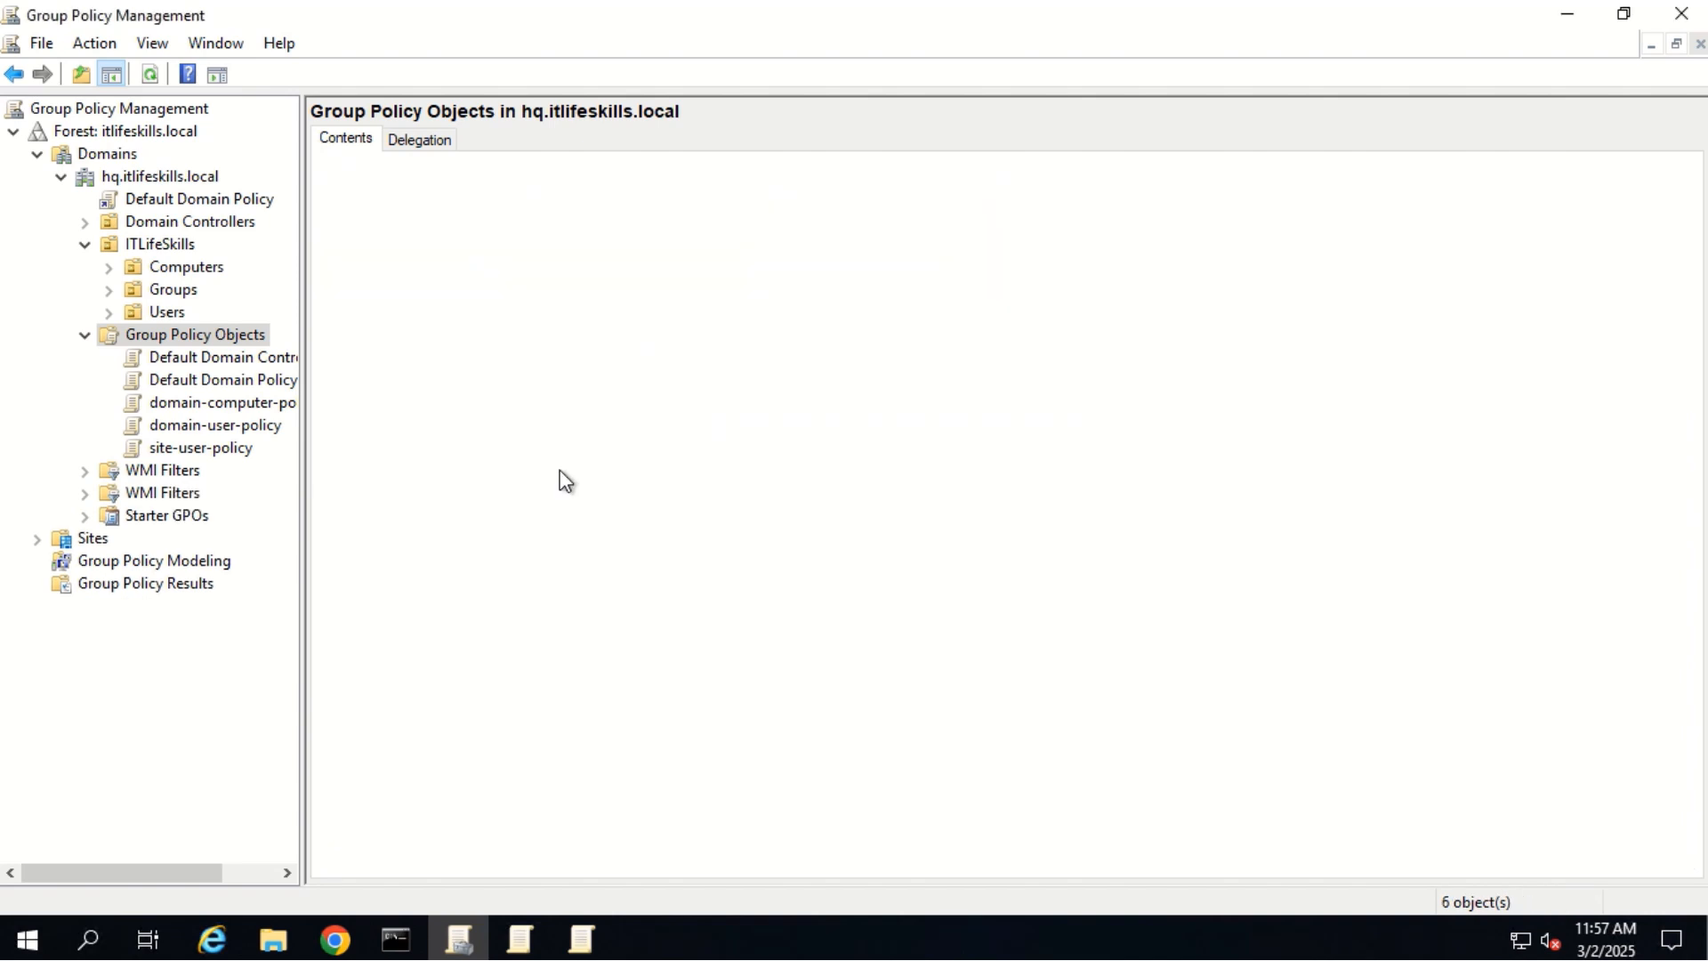
- Set the GPO status of ou-user-policy to Computer Configuration Settings Disabled
left_click(402, 294)
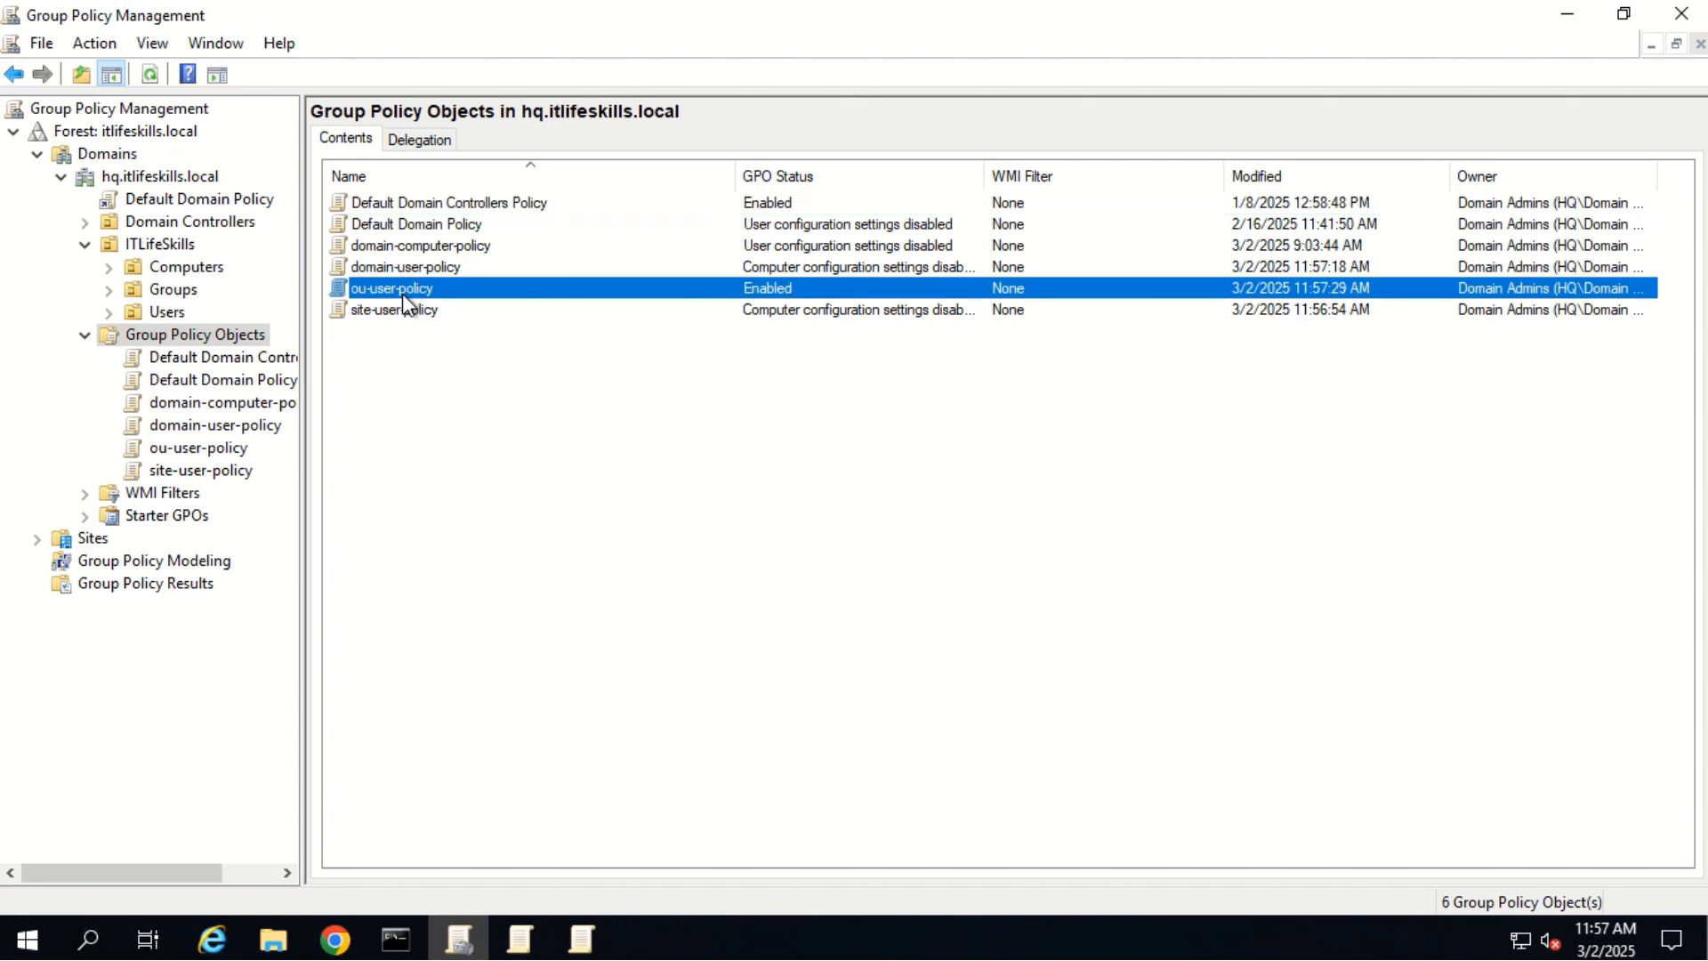
right_click(402, 293)
mouse_move(522, 336)
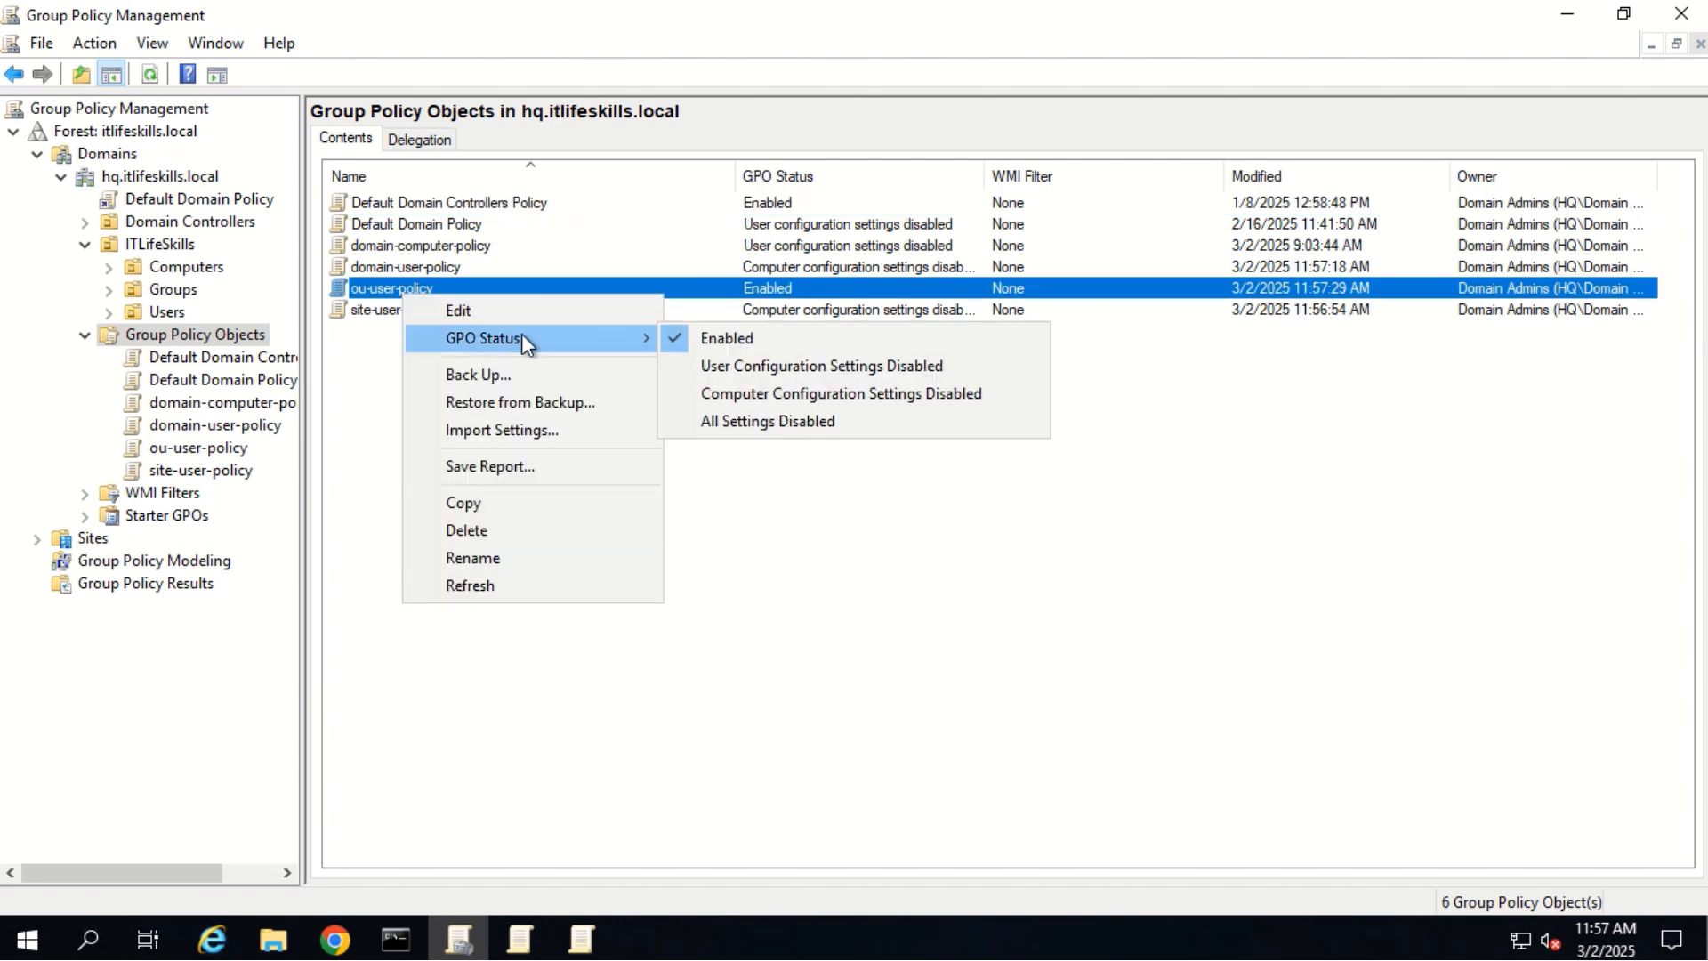
left_click(706, 393)
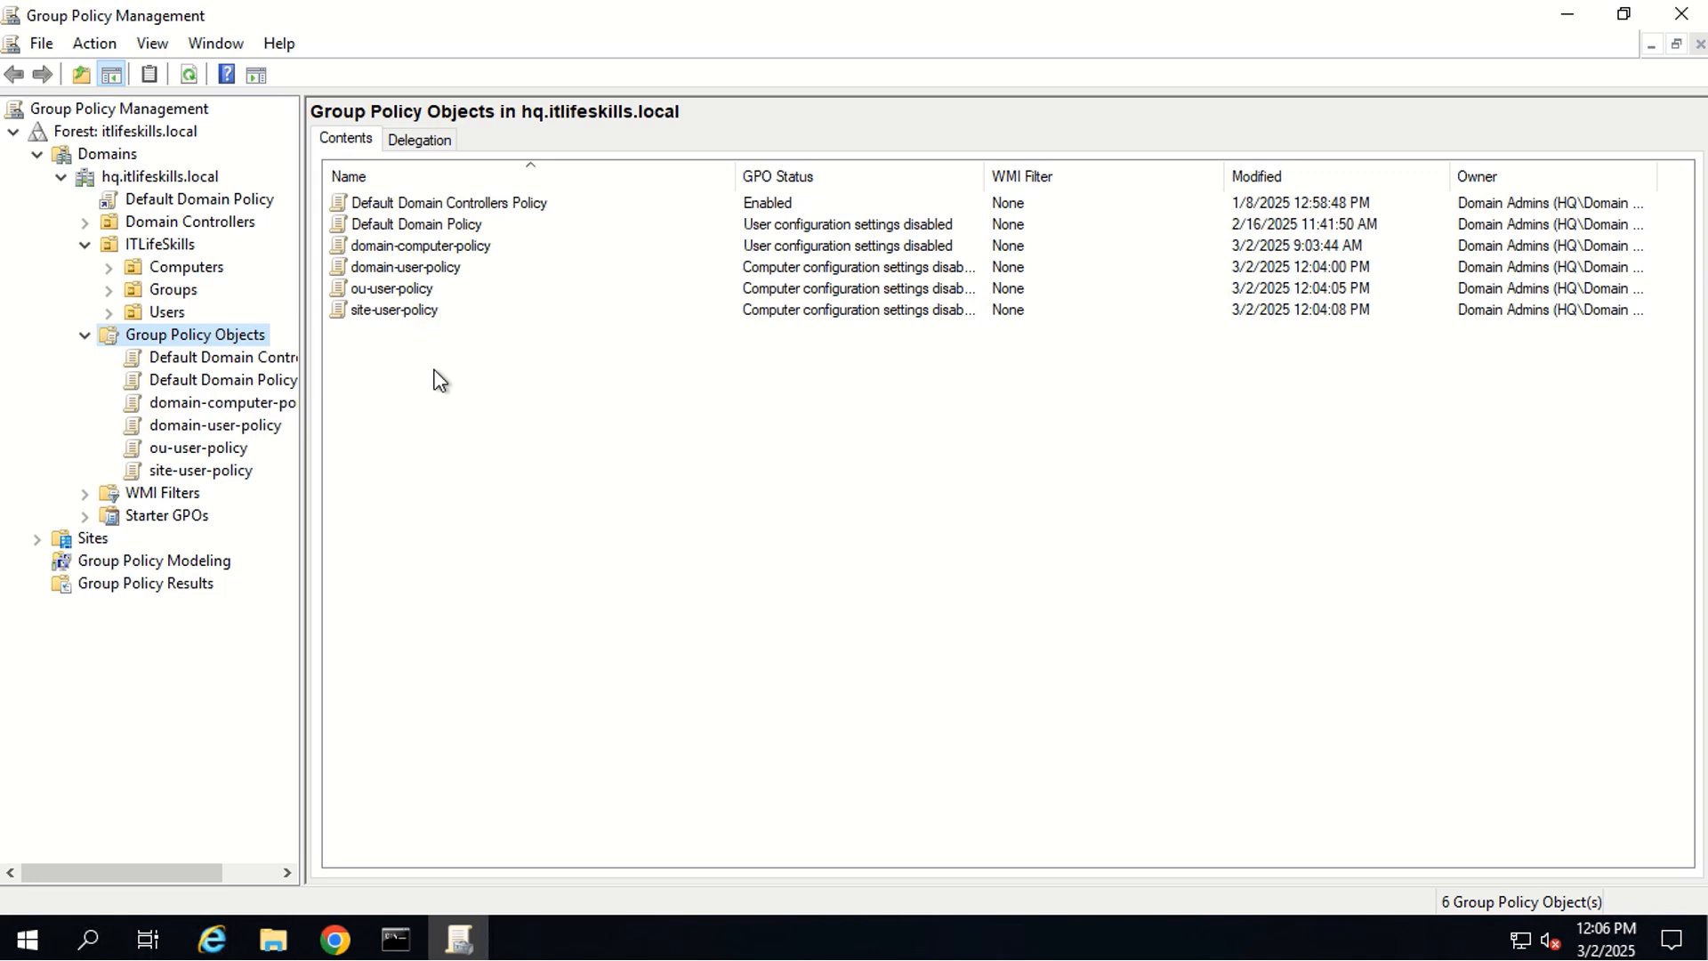
- Open site-user-policy for editing and enable its Desktop Wallpaper setting in the Desktop subfolder of the user Administrative Templates' Desktop policies
right_click(415, 311)
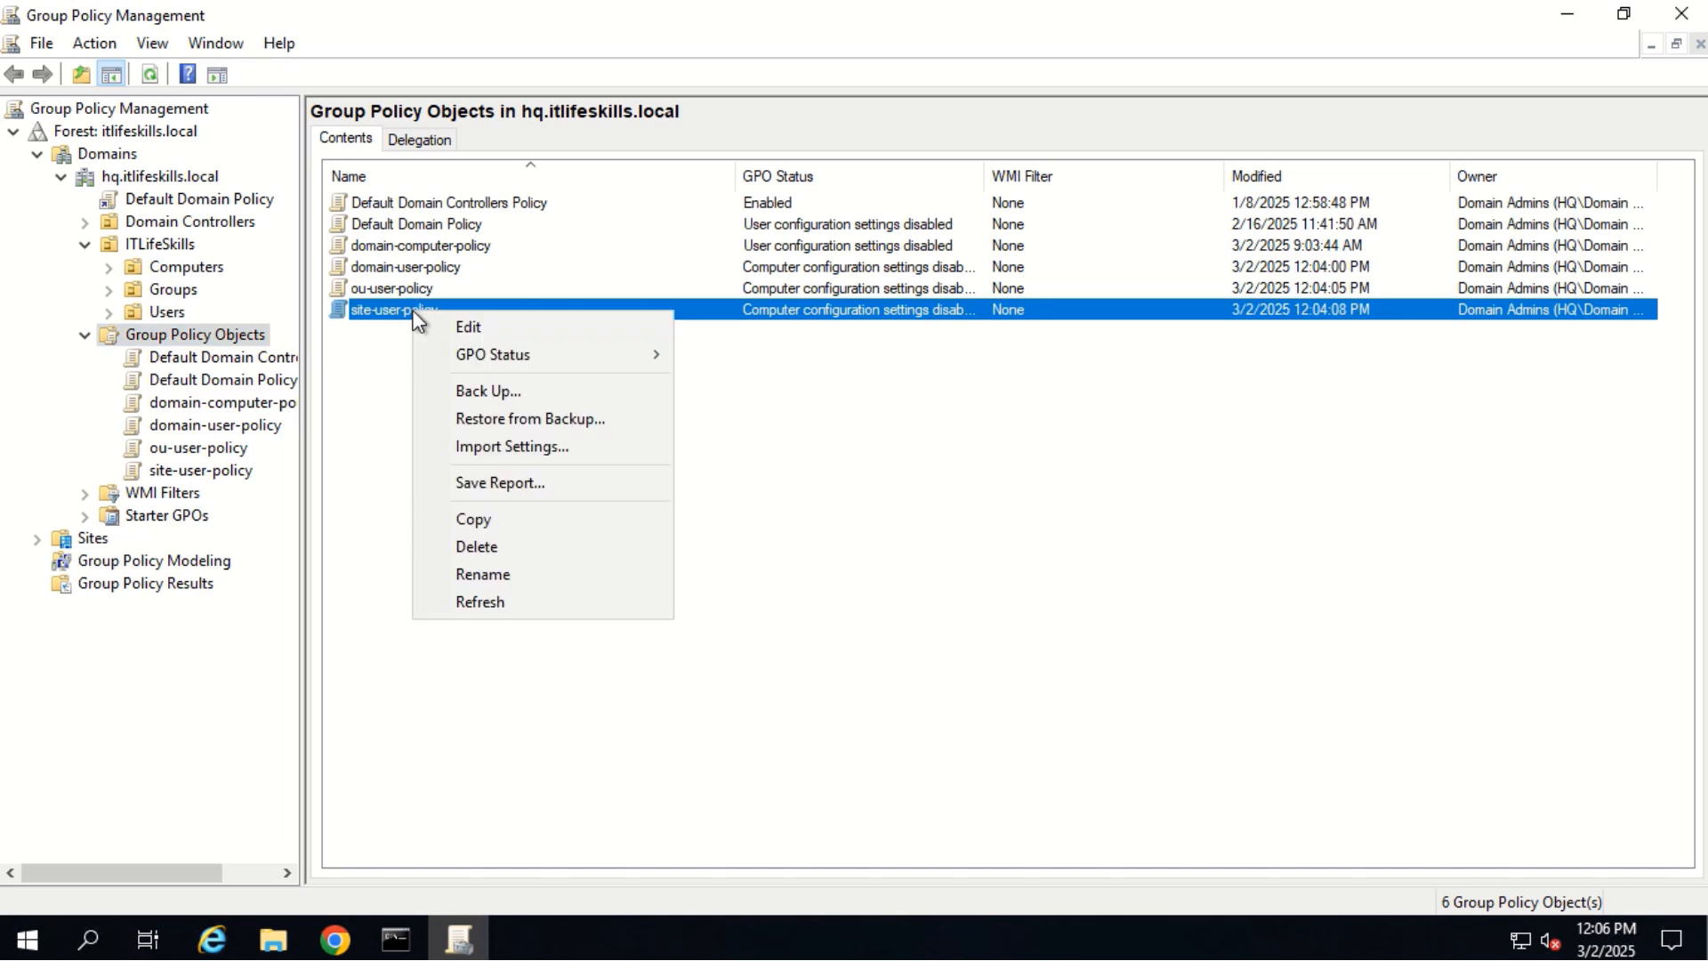
left_click(456, 324)
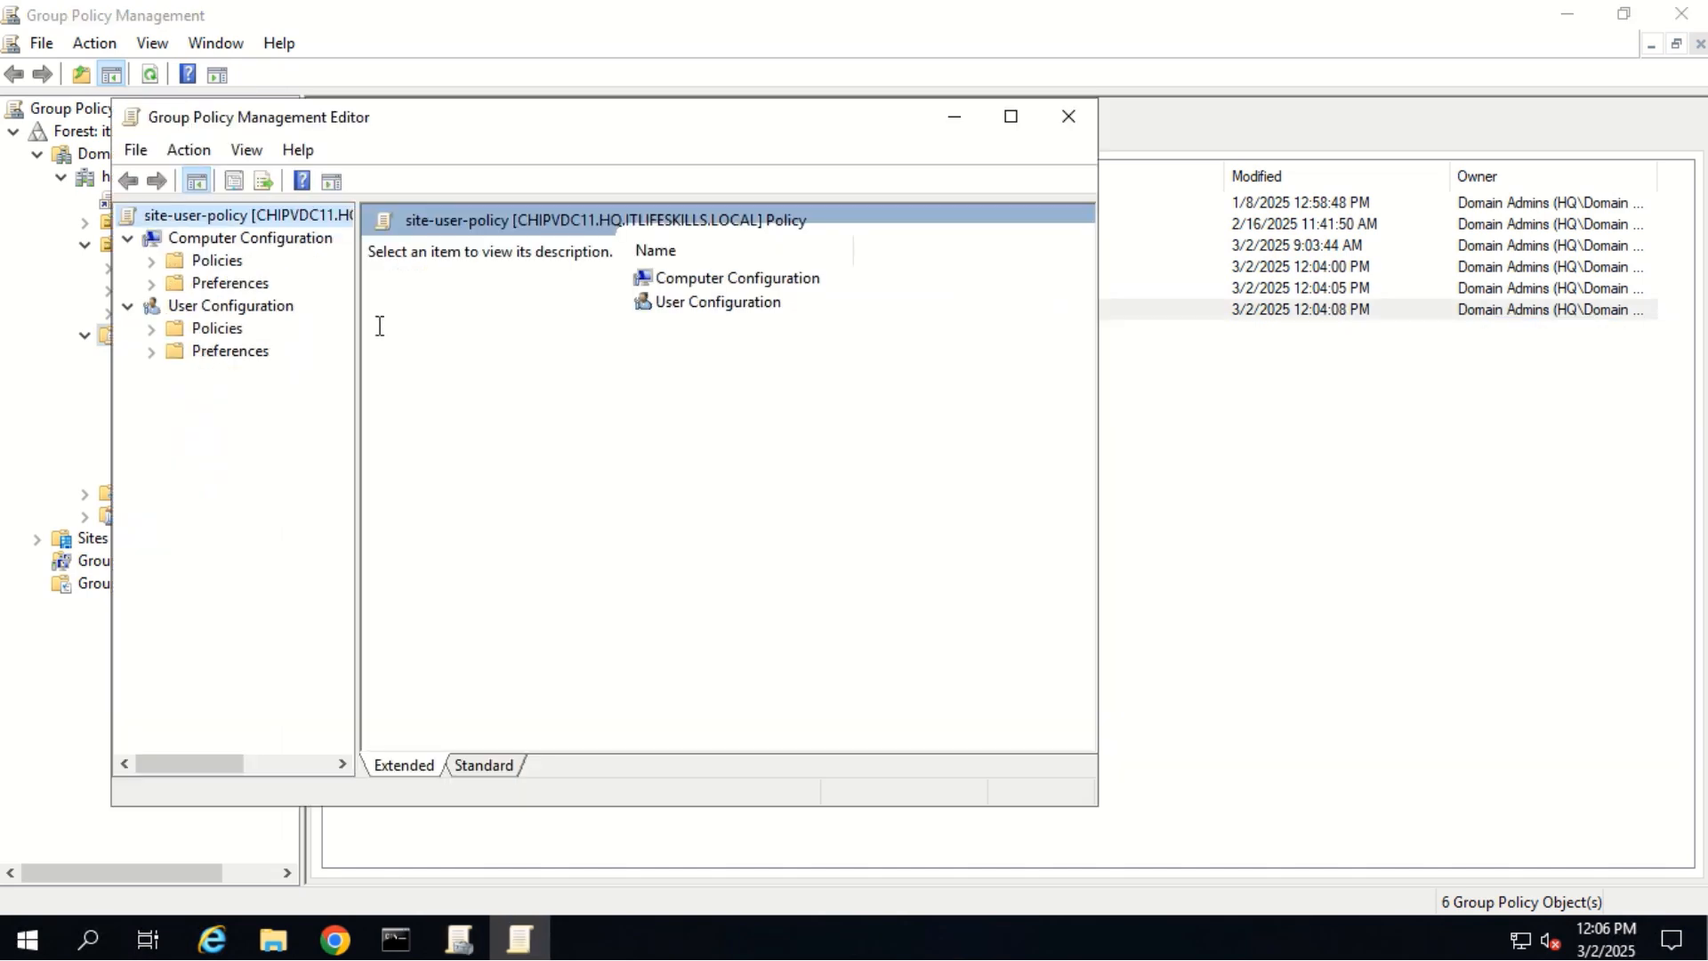
left_click(152, 329)
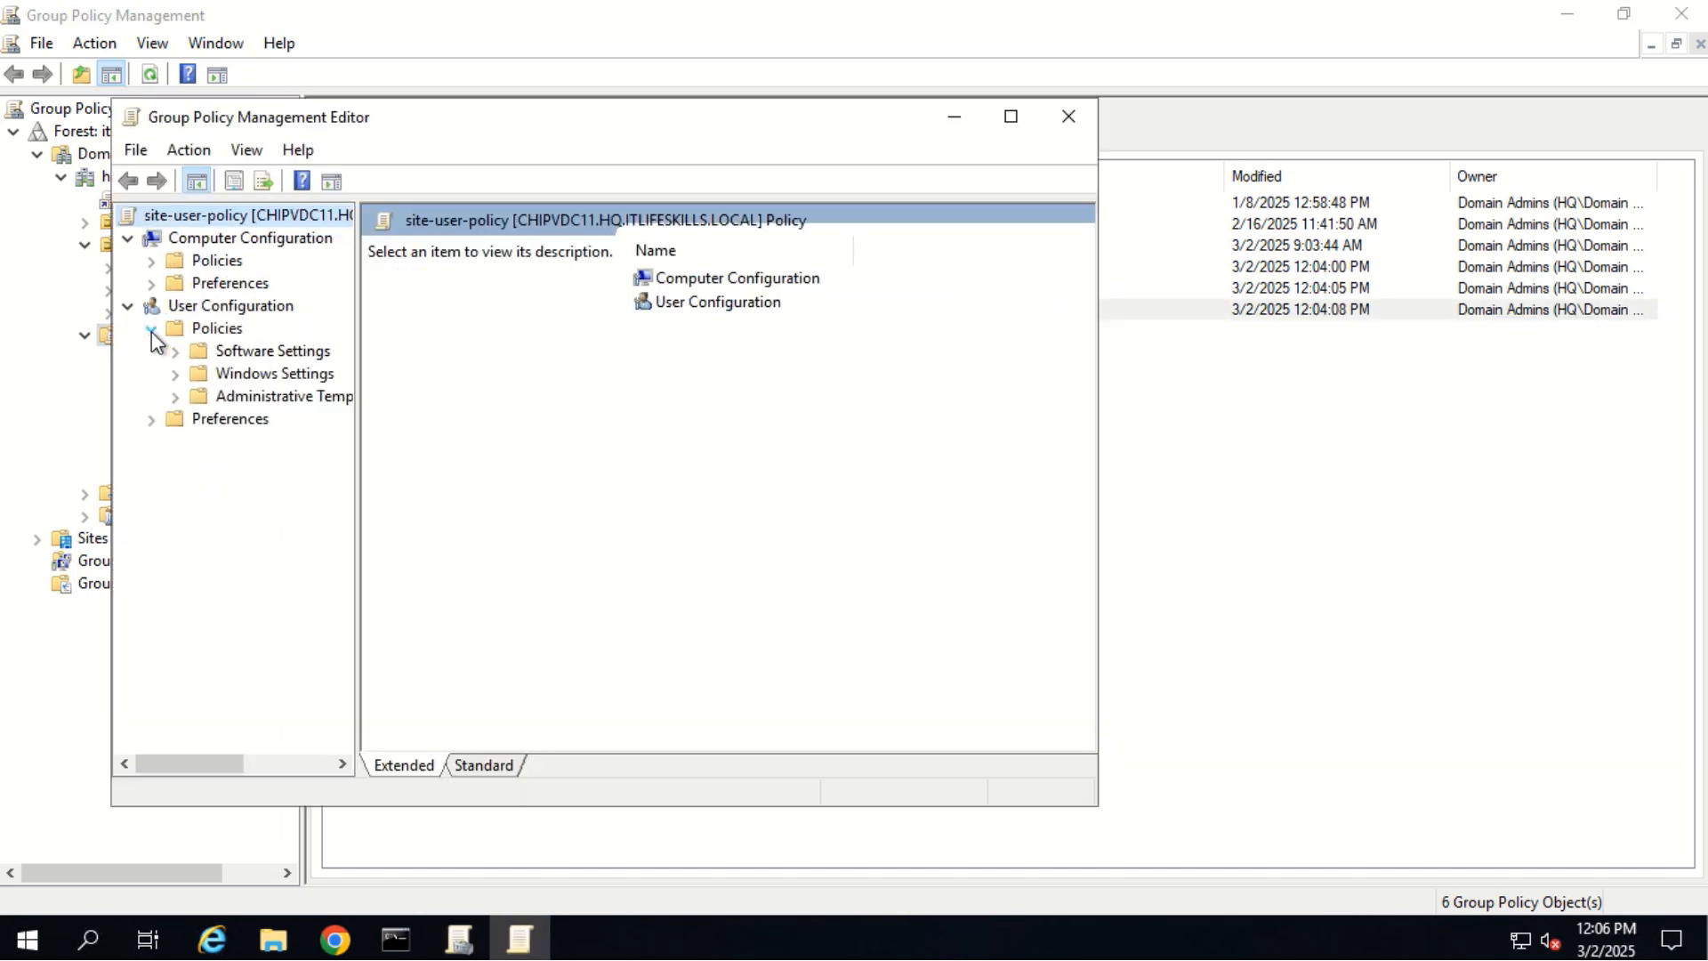
left_click(174, 396)
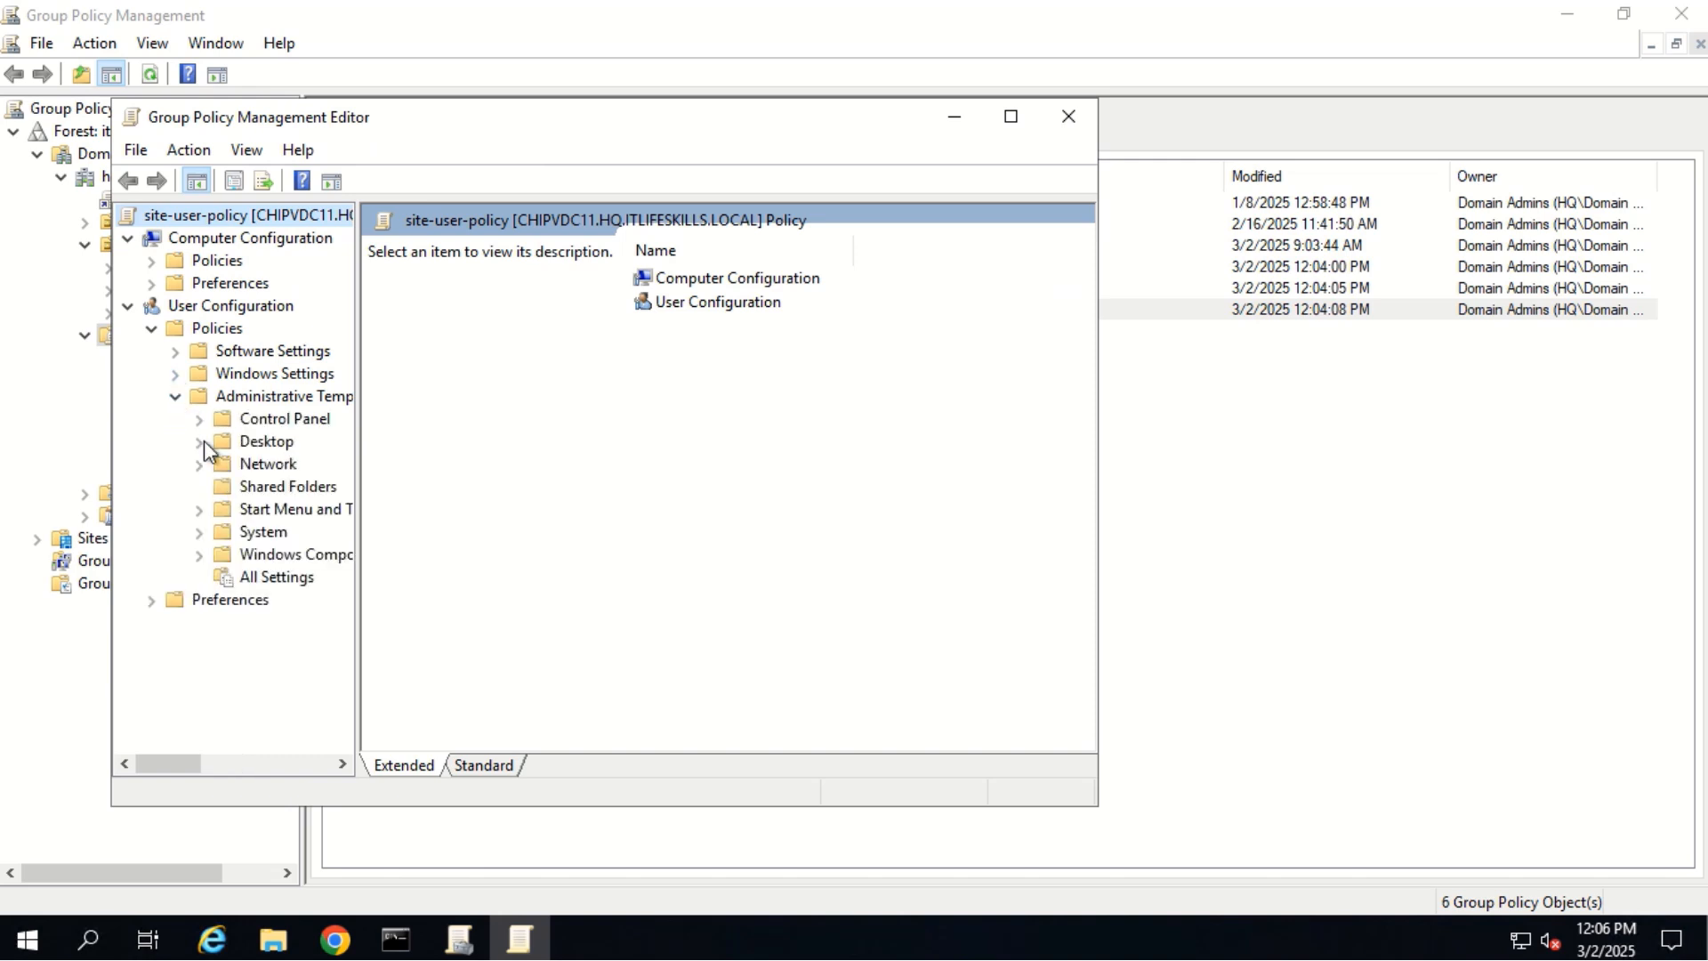
left_click(266, 443)
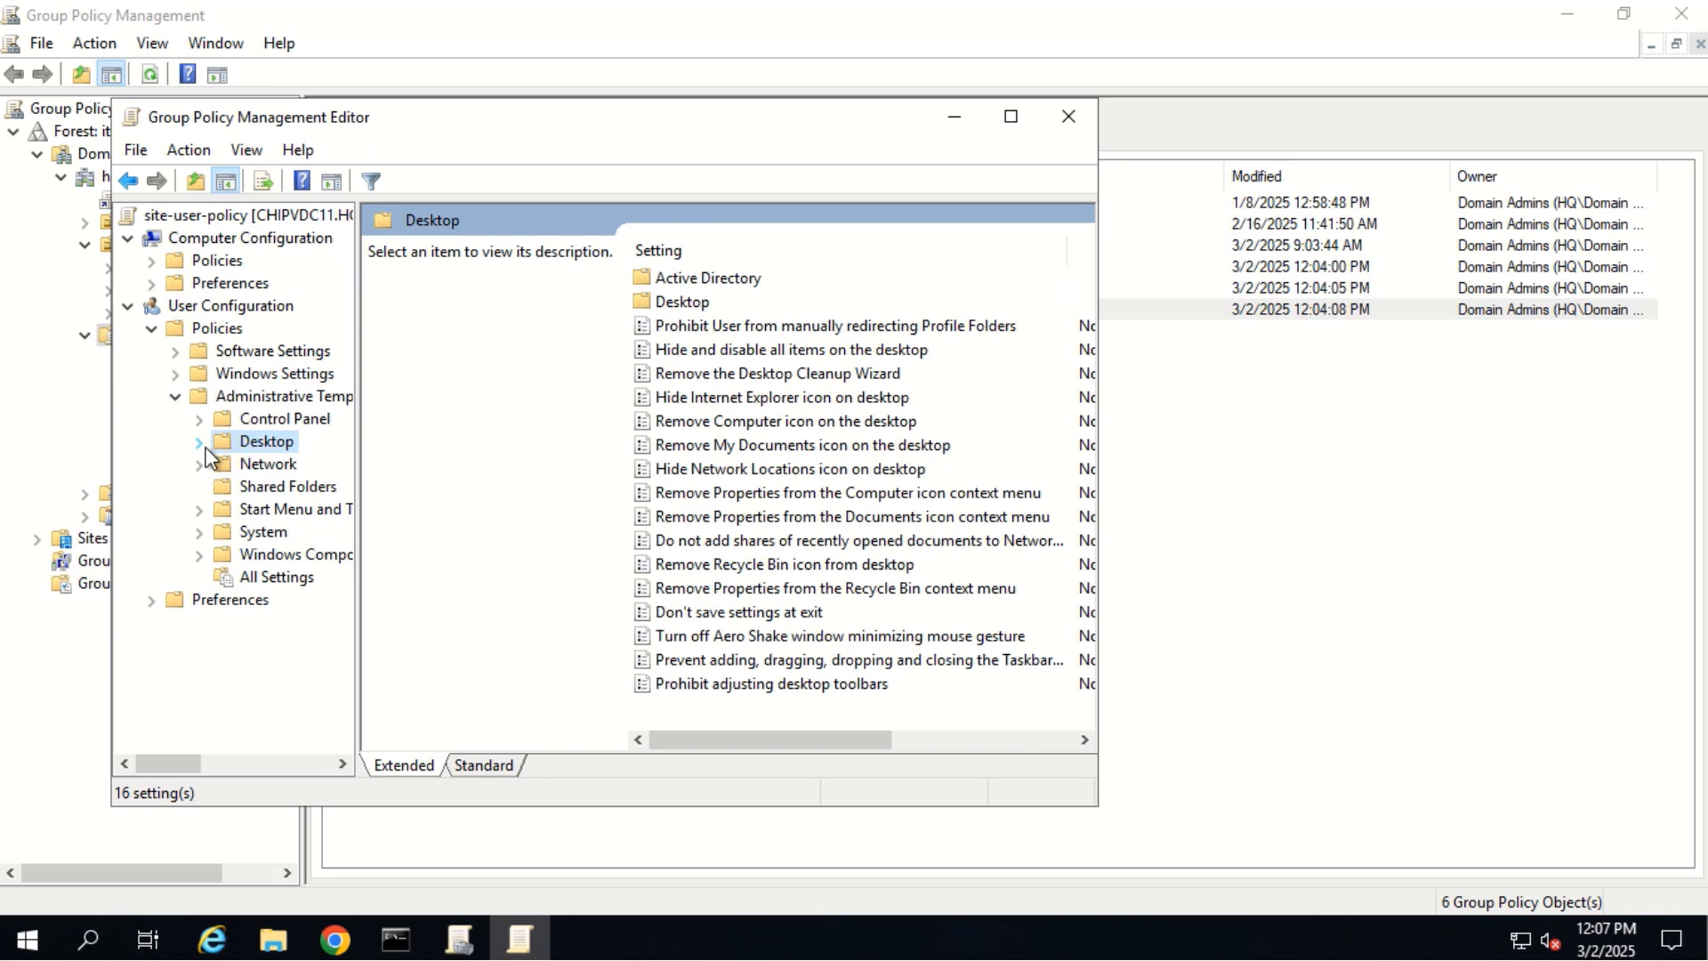
left_click(199, 443)
left_click(290, 487)
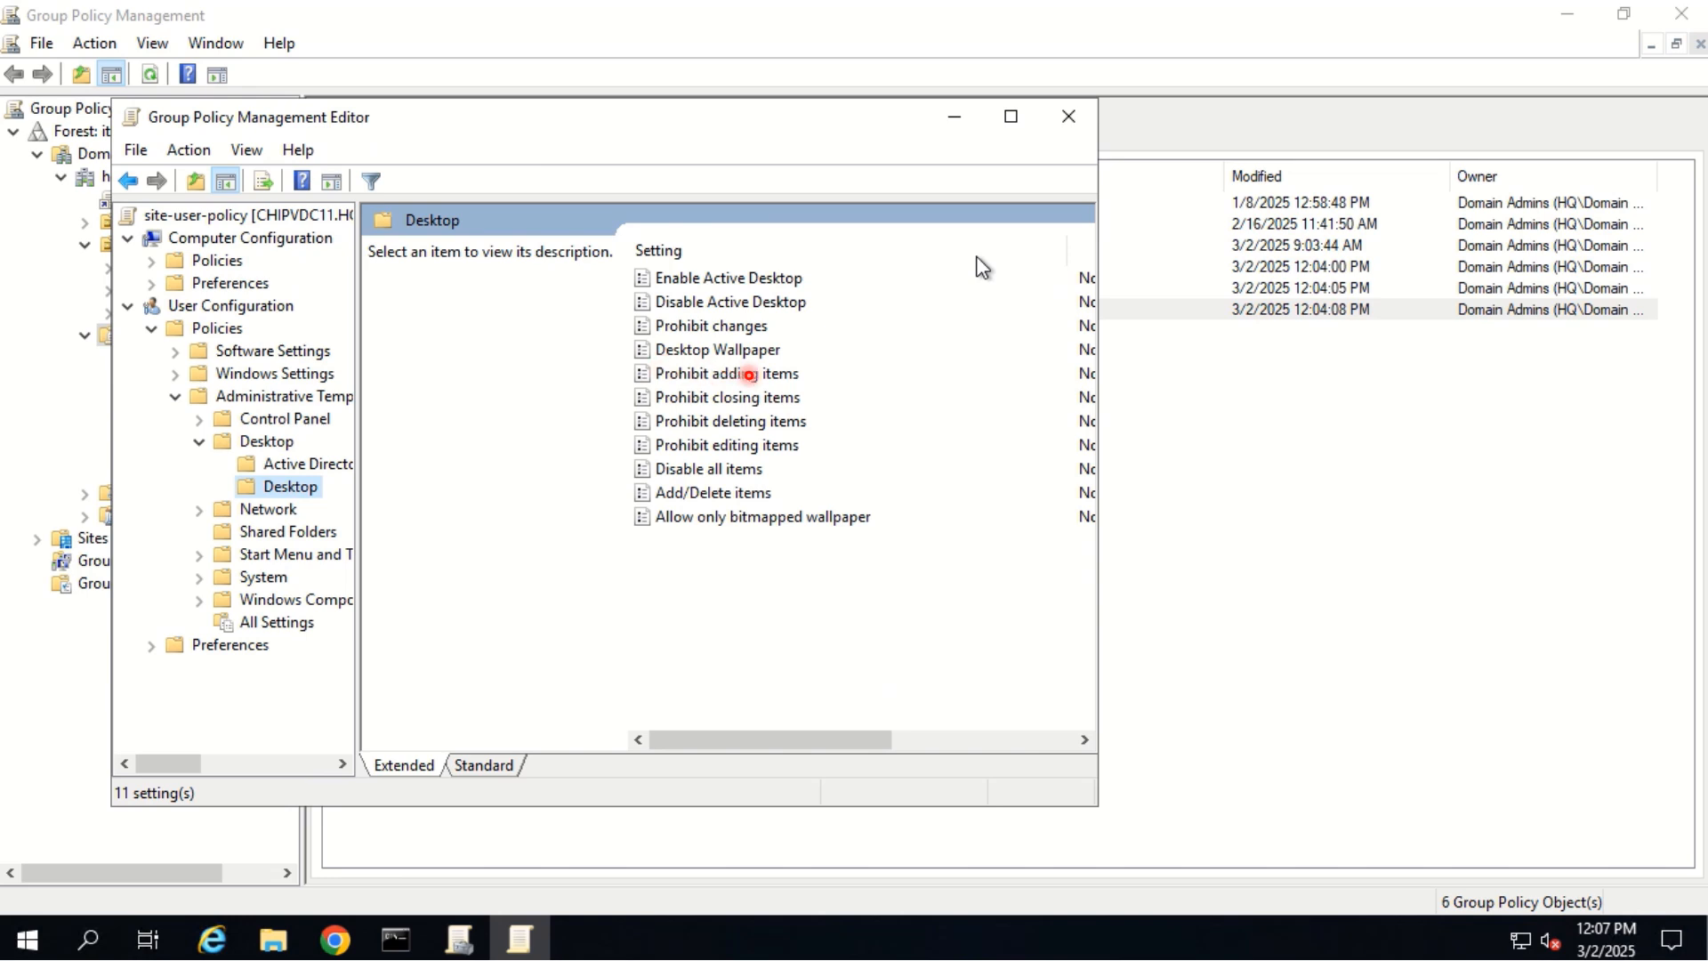
double_click(715, 350)
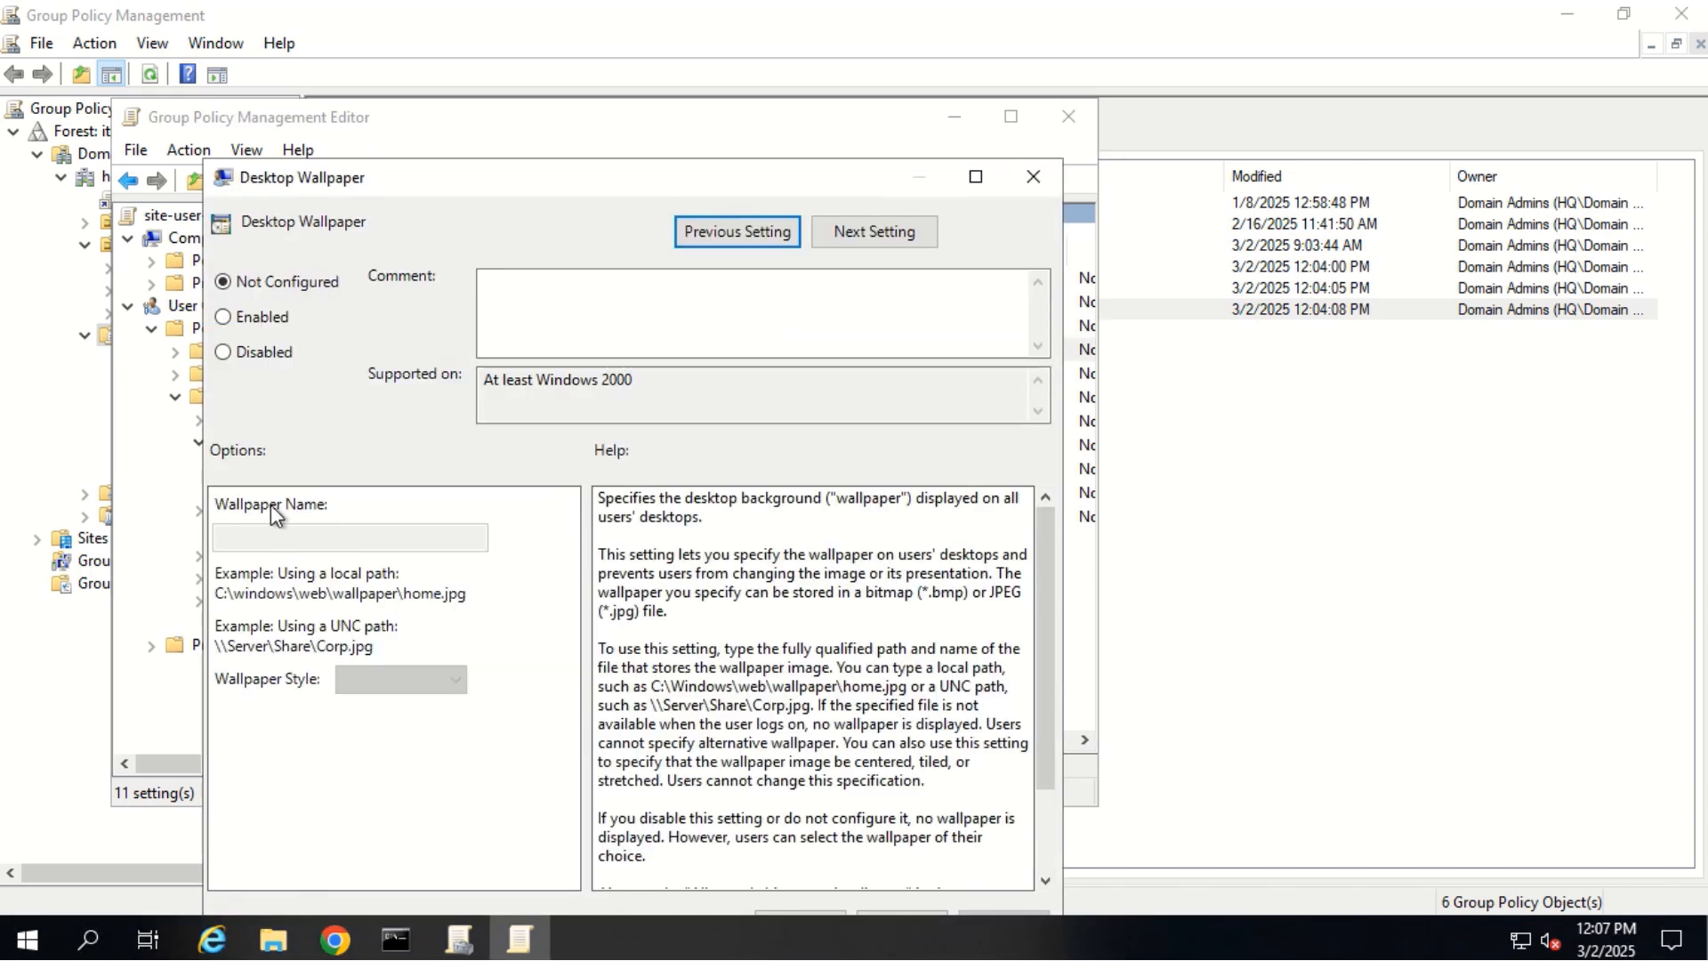
left_click(258, 325)
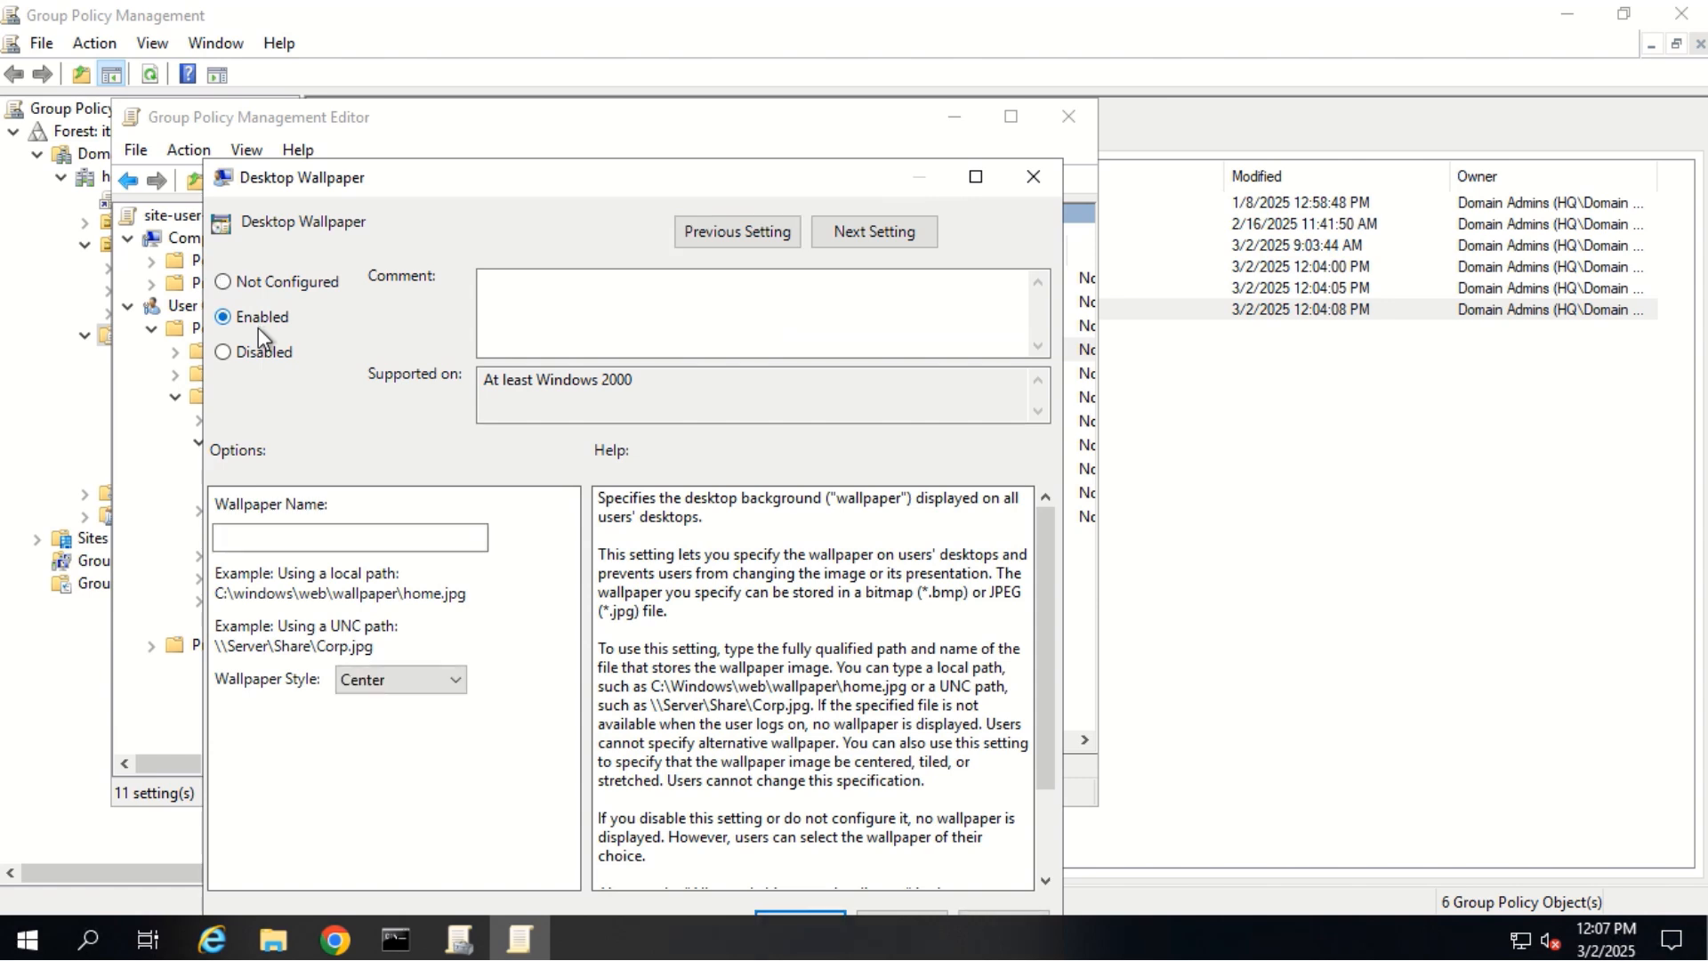
- Switch to File Explorer, copy the network path of the SYSVOL Image folder, and put the window away
left_click(273, 938)
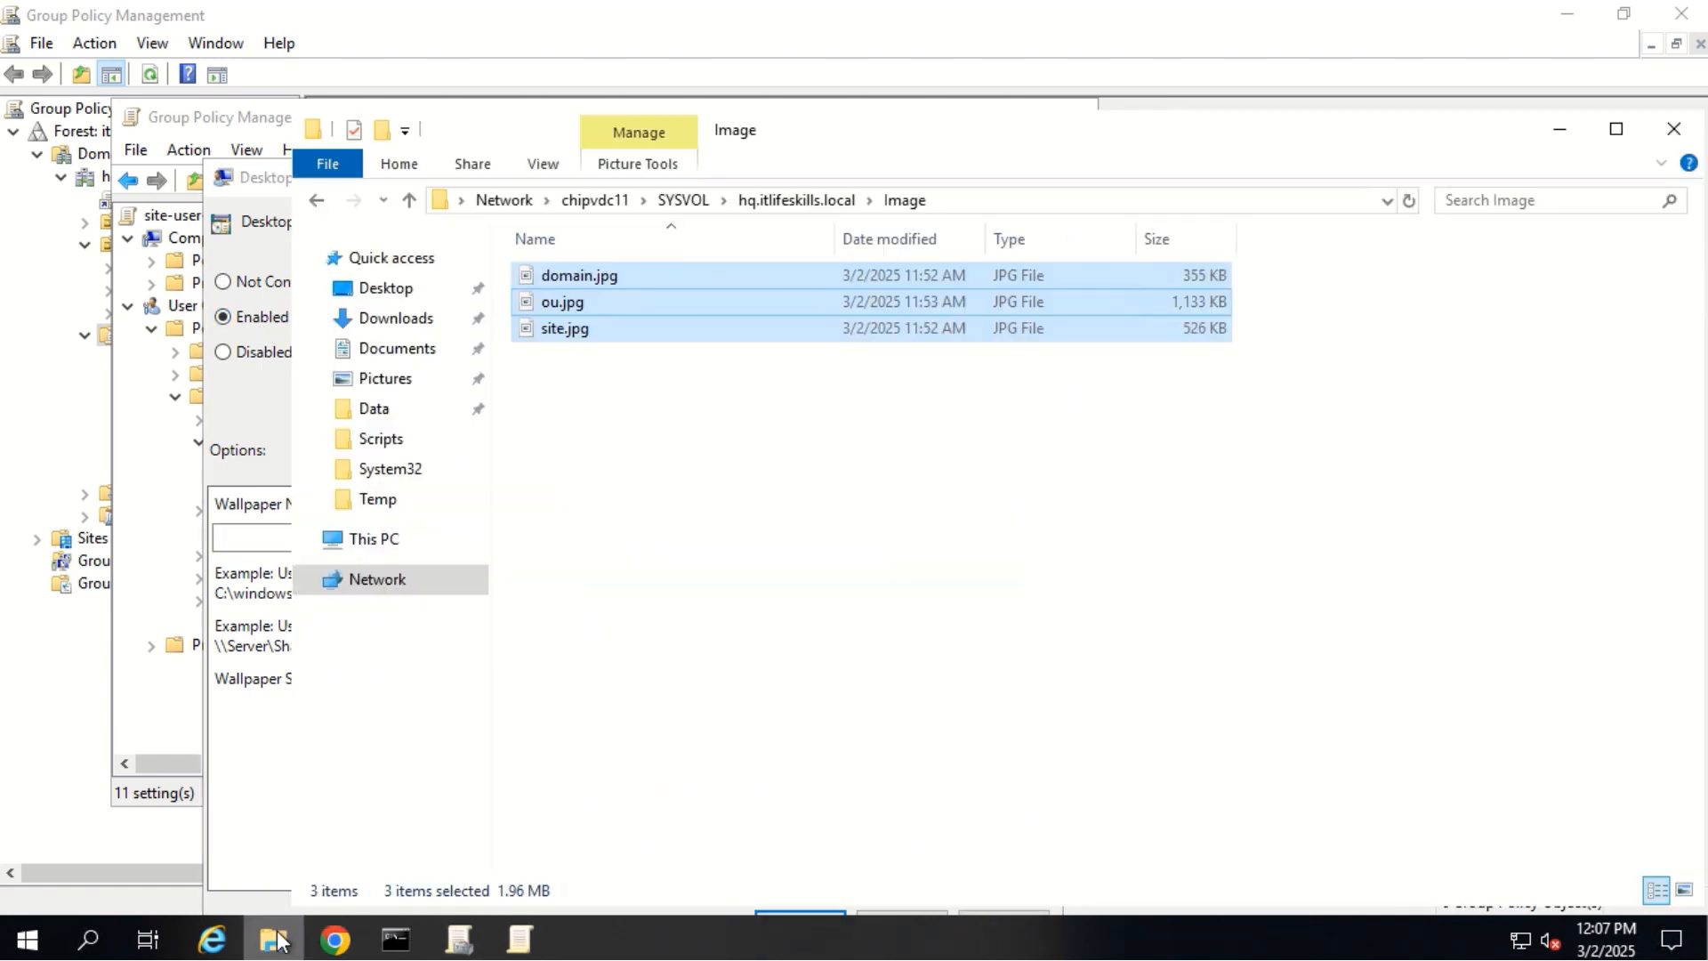
left_click(963, 200)
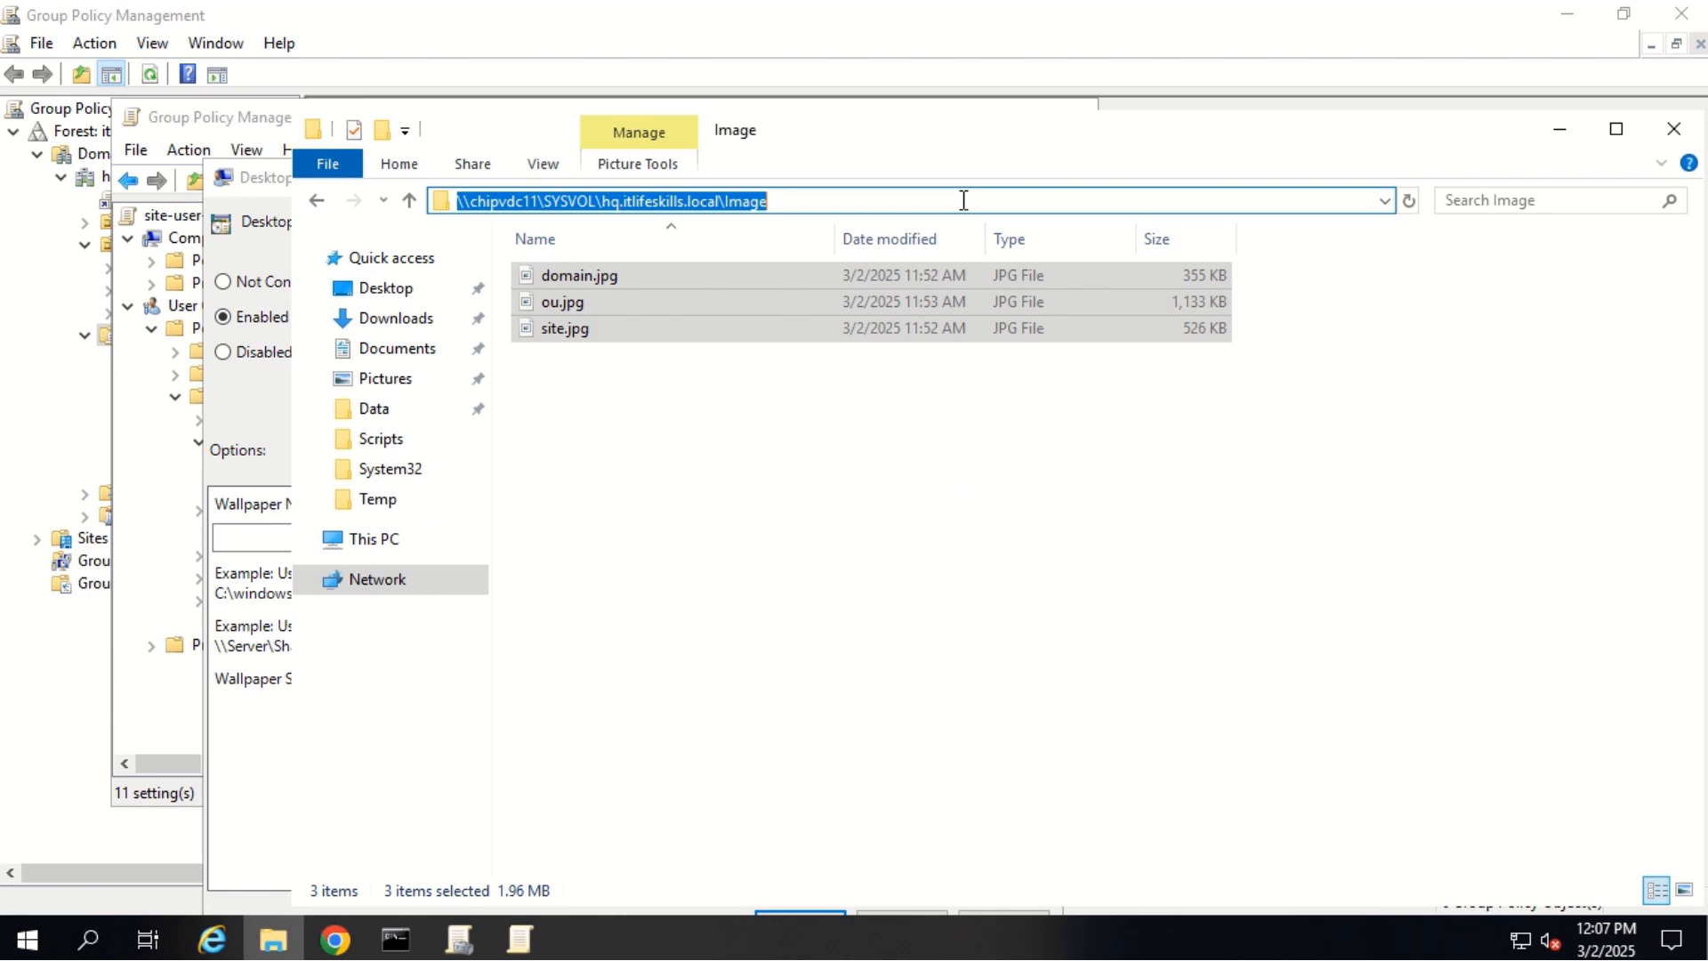
left_click(1576, 129)
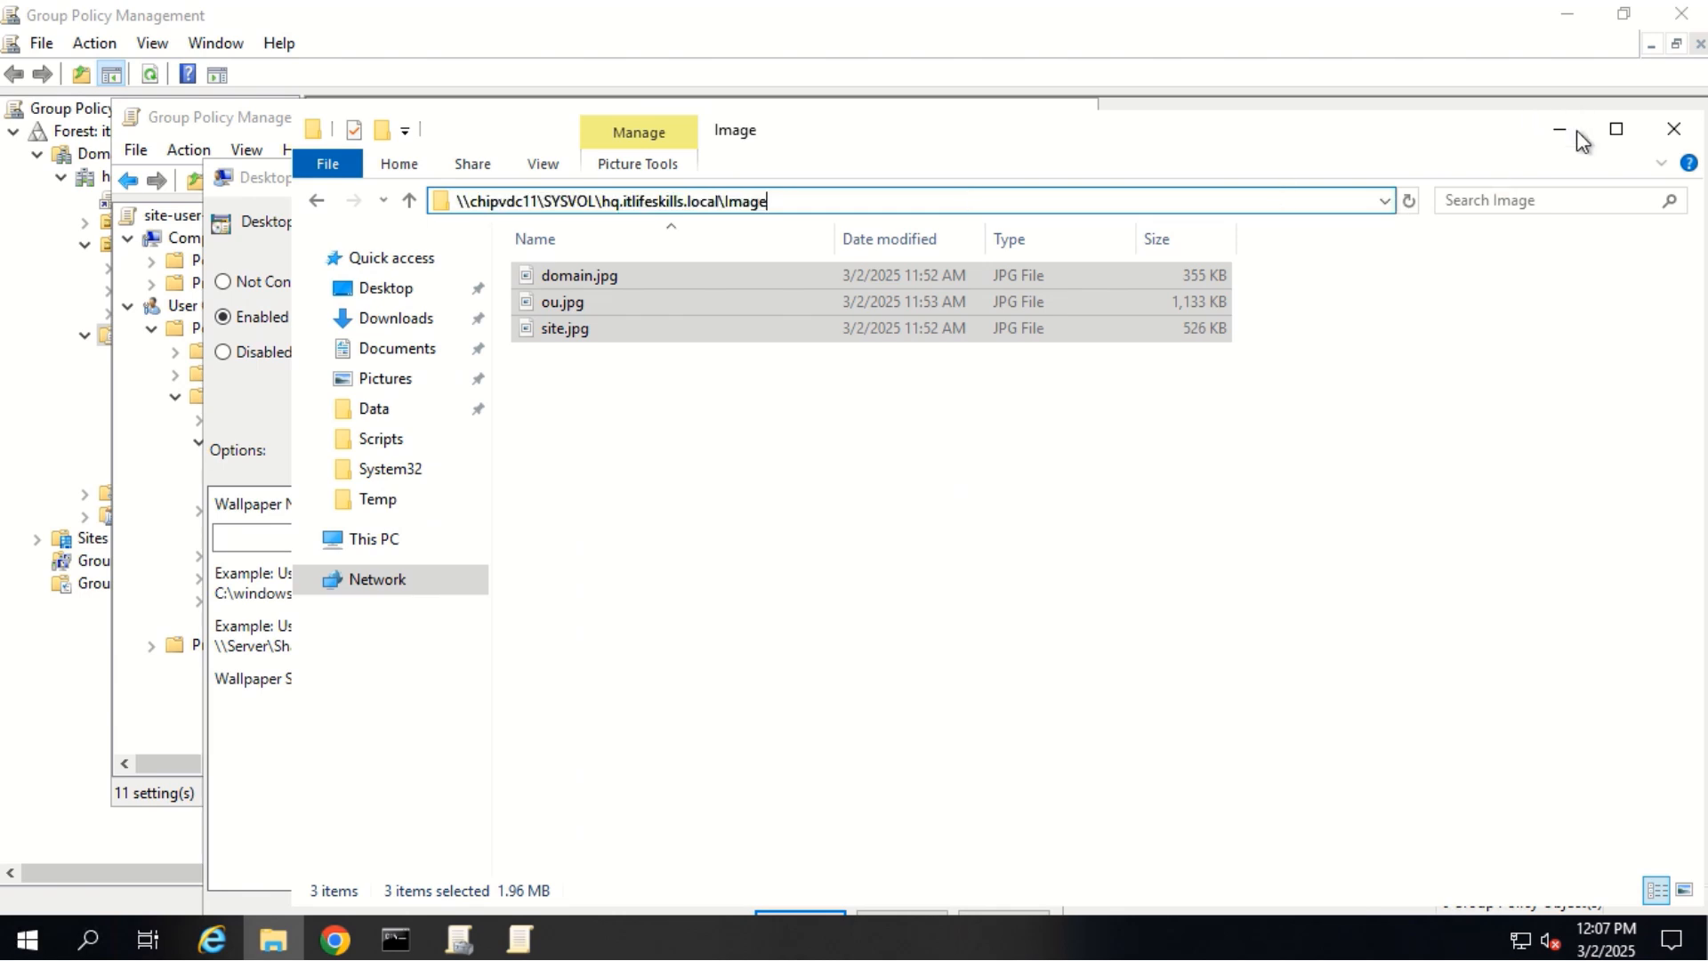
- Set site-user-policy's wallpaper name to \\chipvdc11\SYSVOL\hq.itlifeskills.local\Image\site.jpg, save the setting, and close the policy editor
left_click(296, 535)
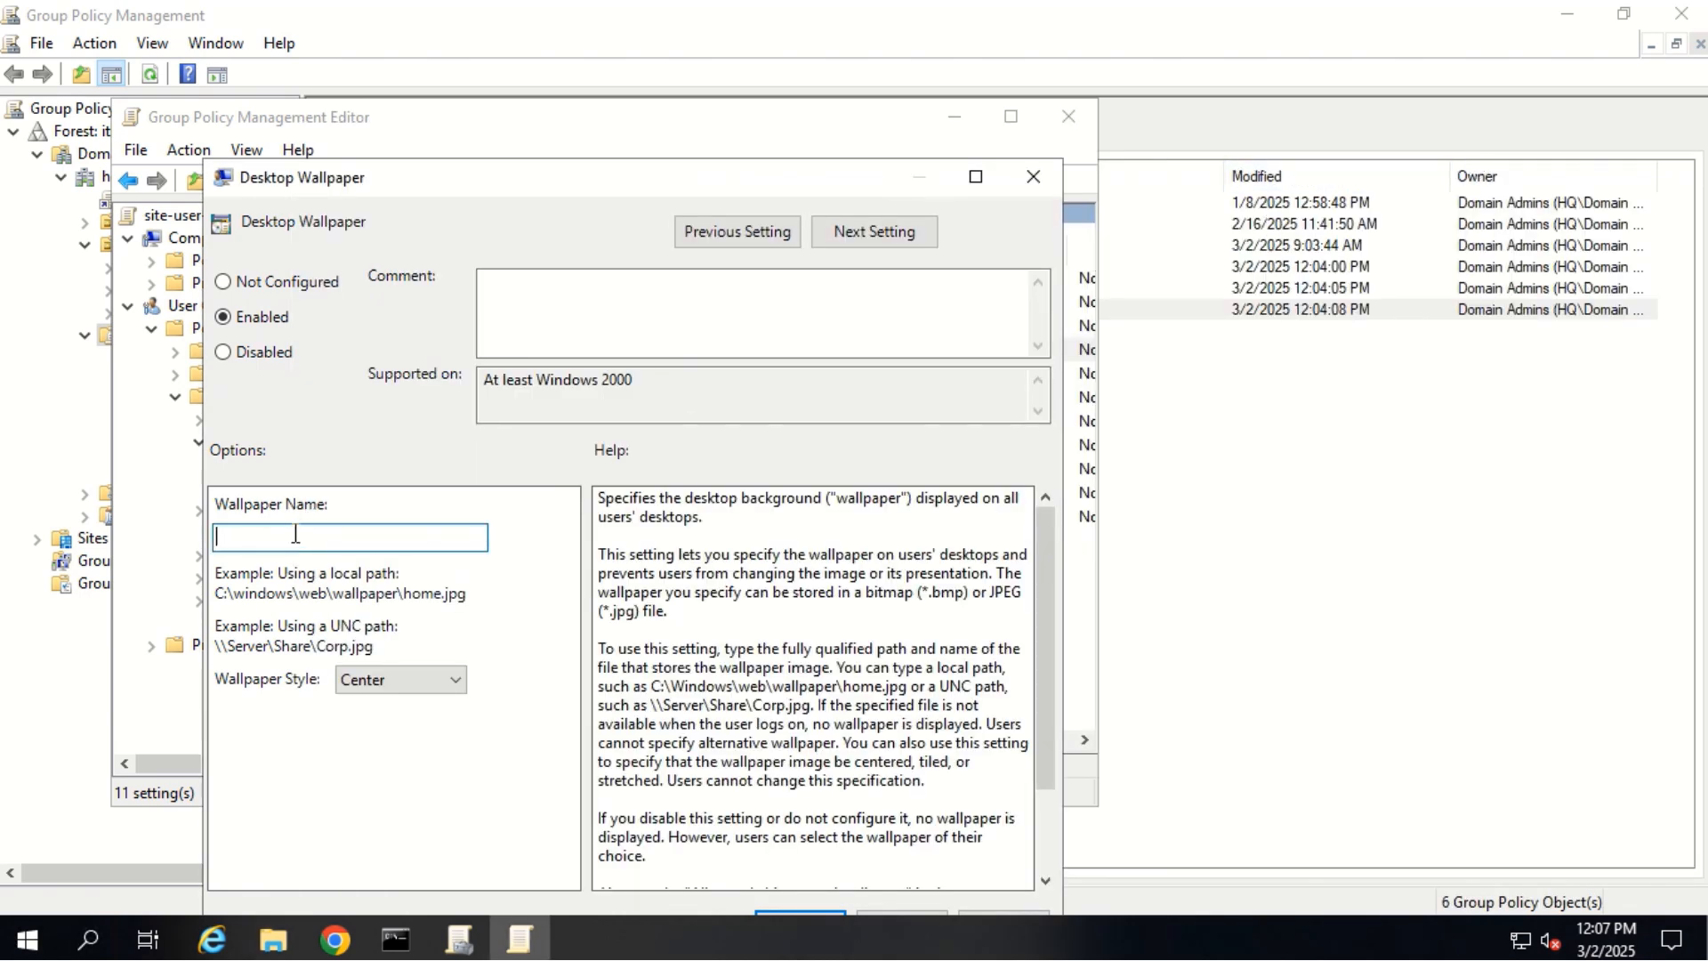
type("\\\\dc11\\SYSVOL\\hq.itlifeskills.local\\Image")
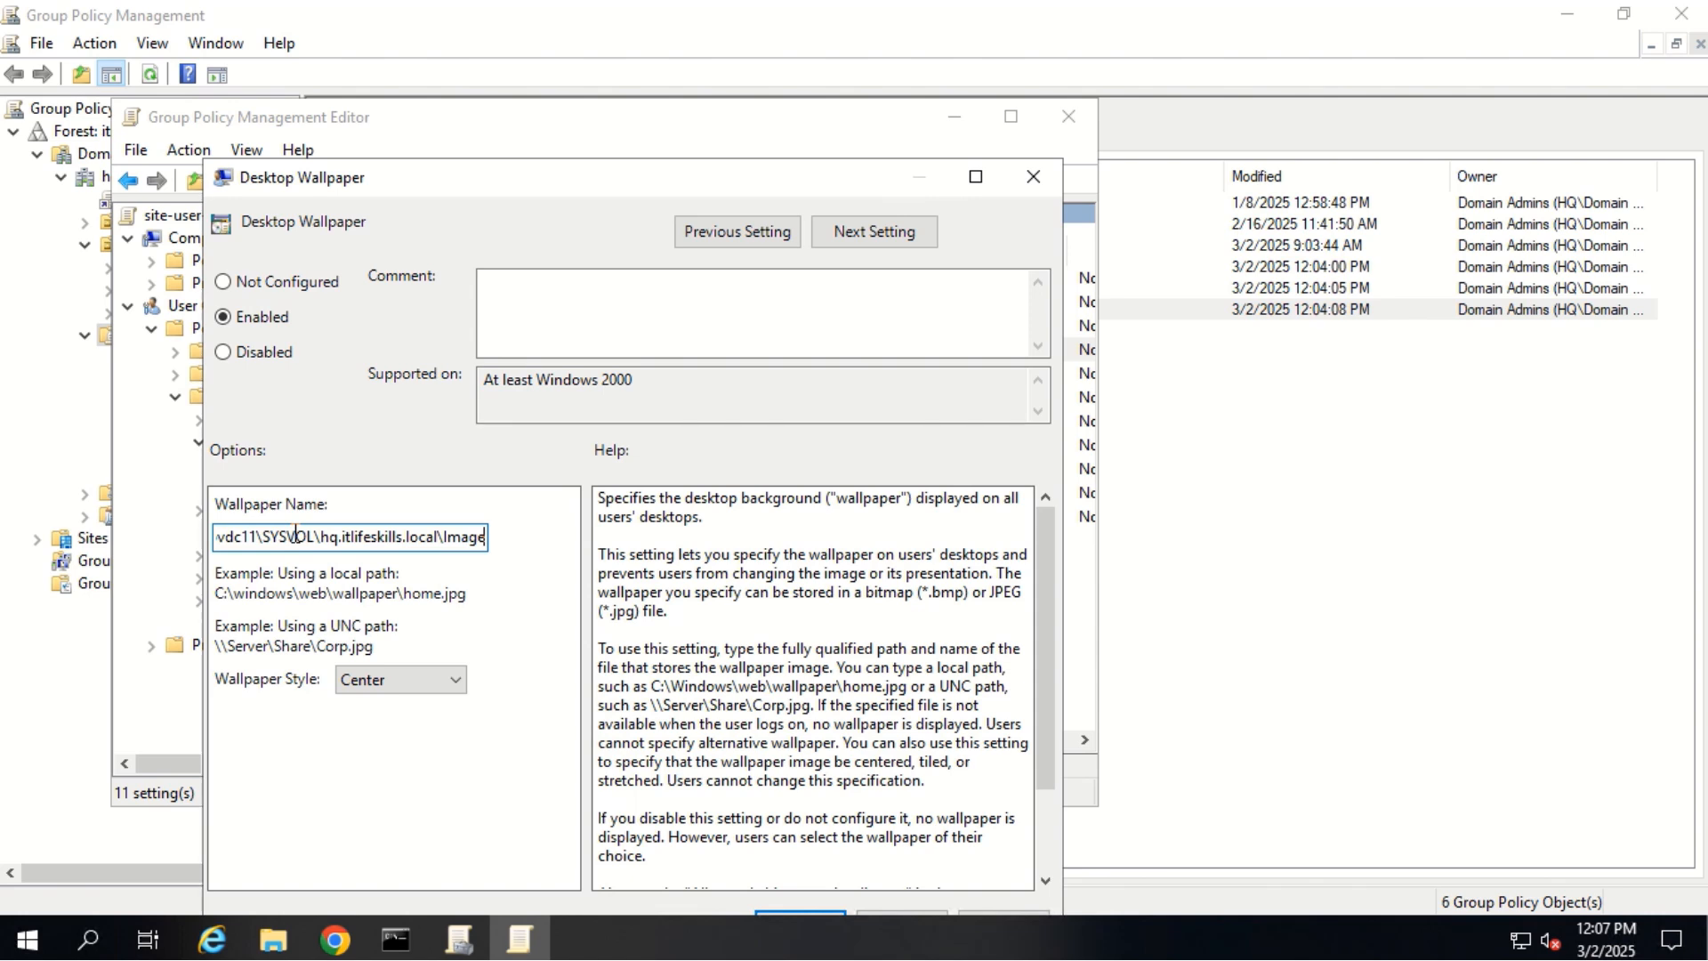
type("\\site")
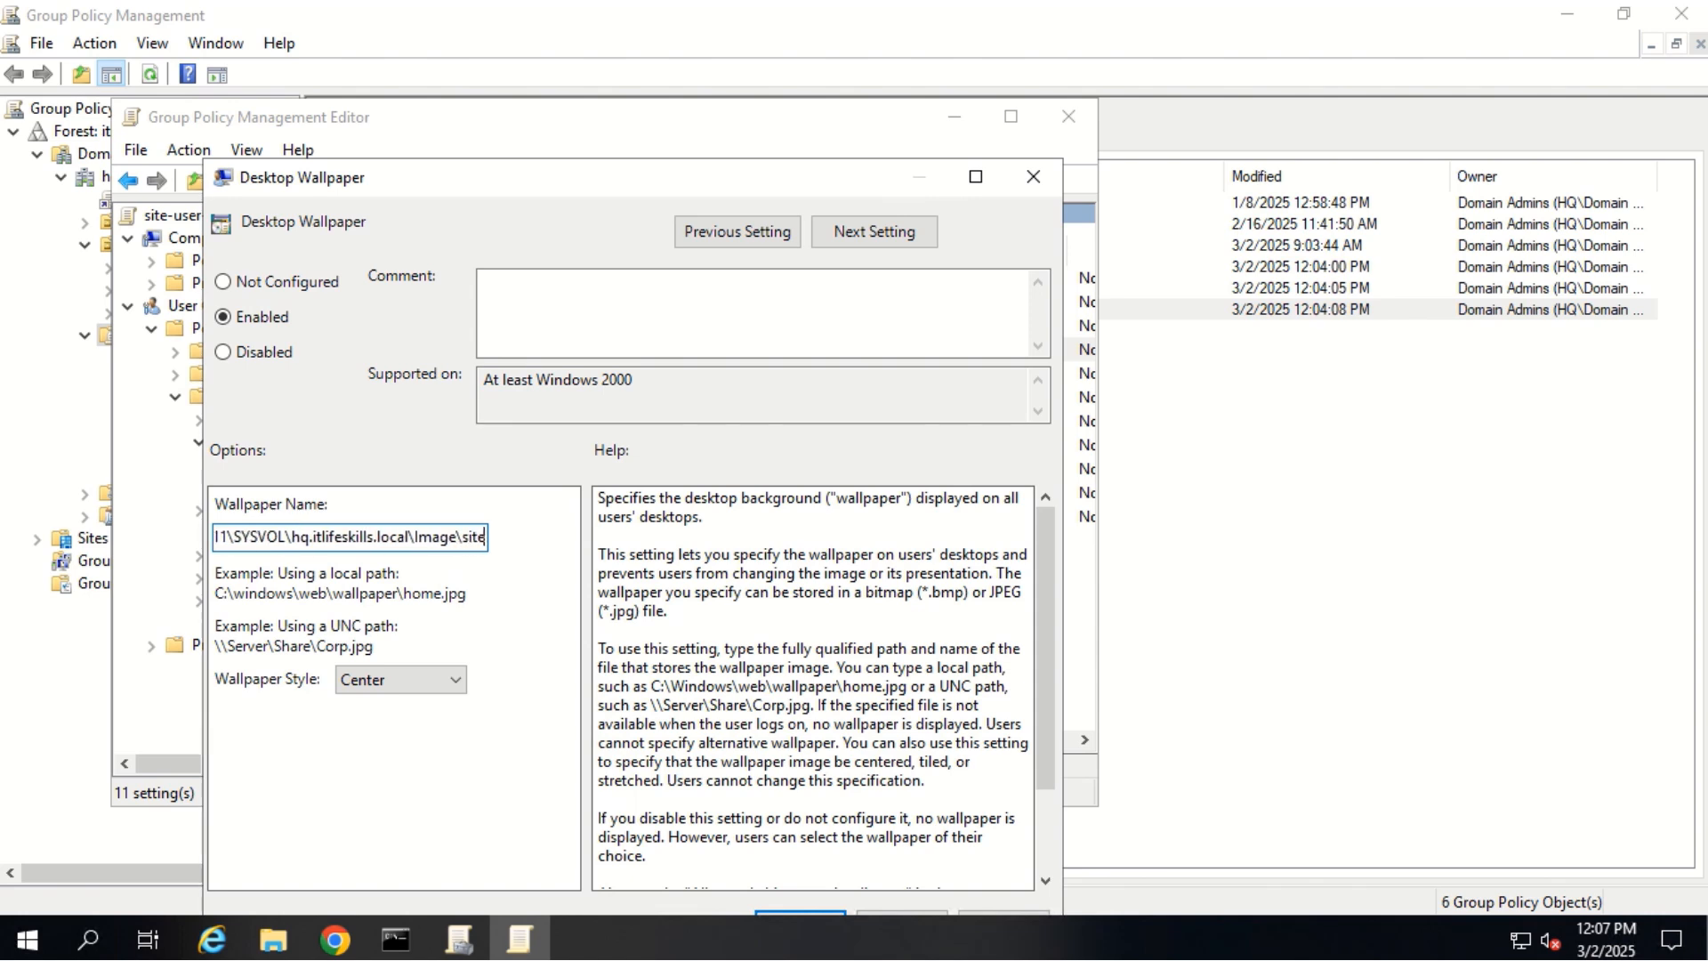
type(".jp")
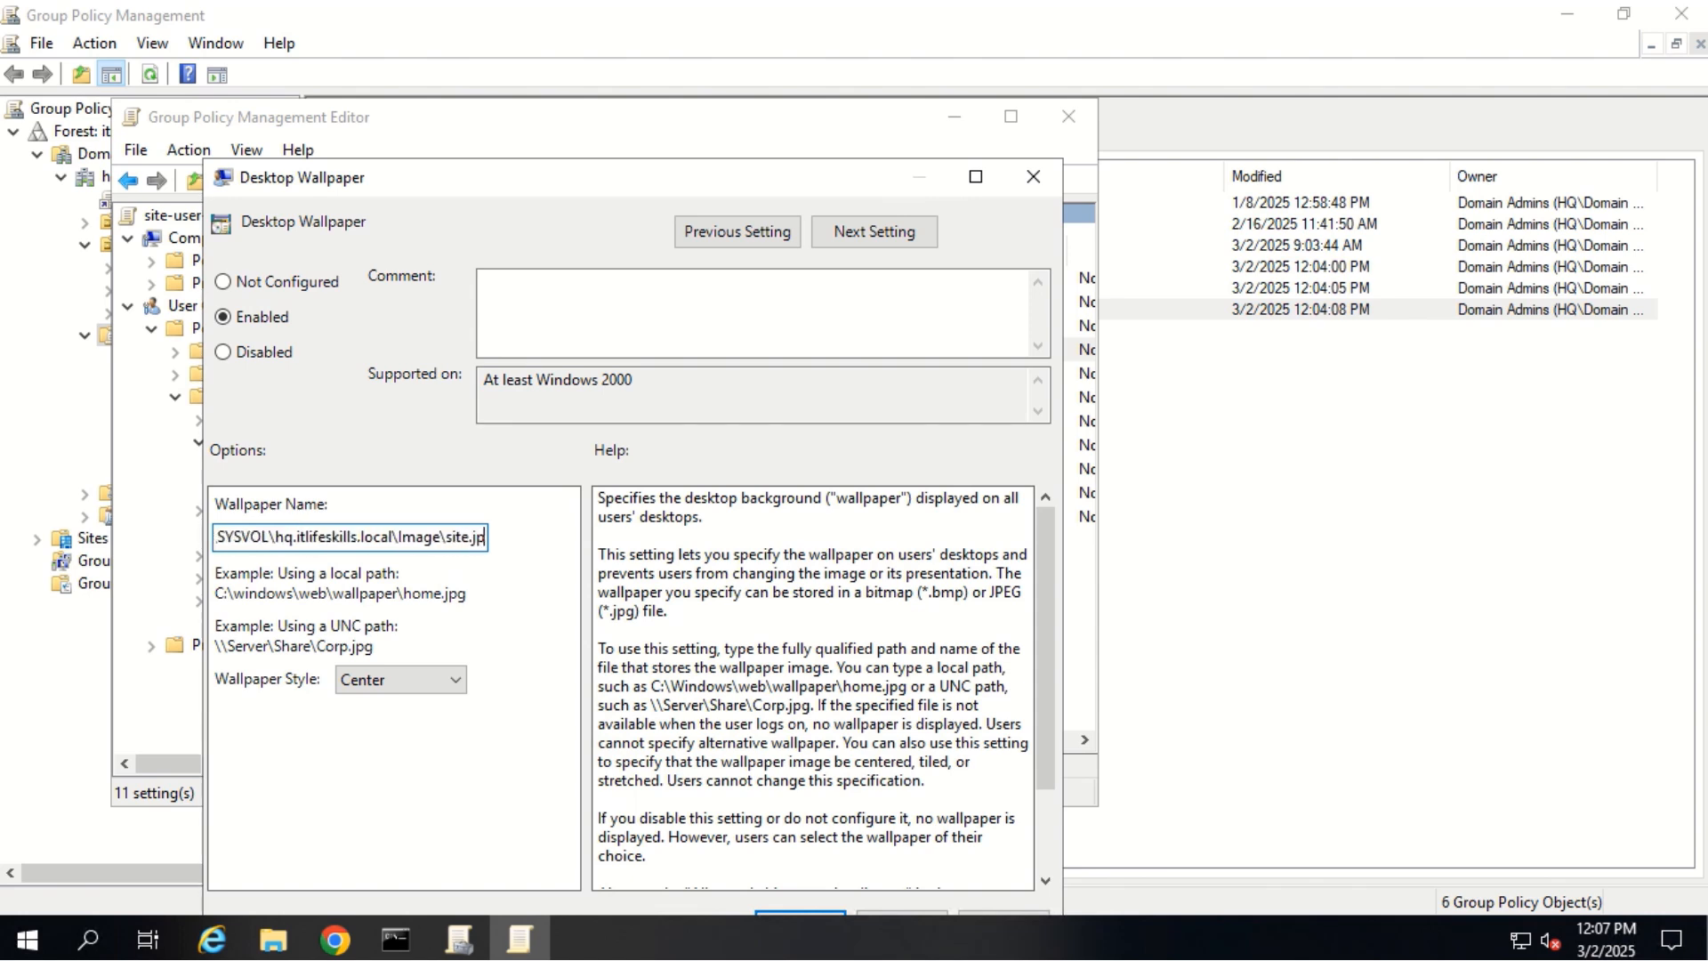
type("g")
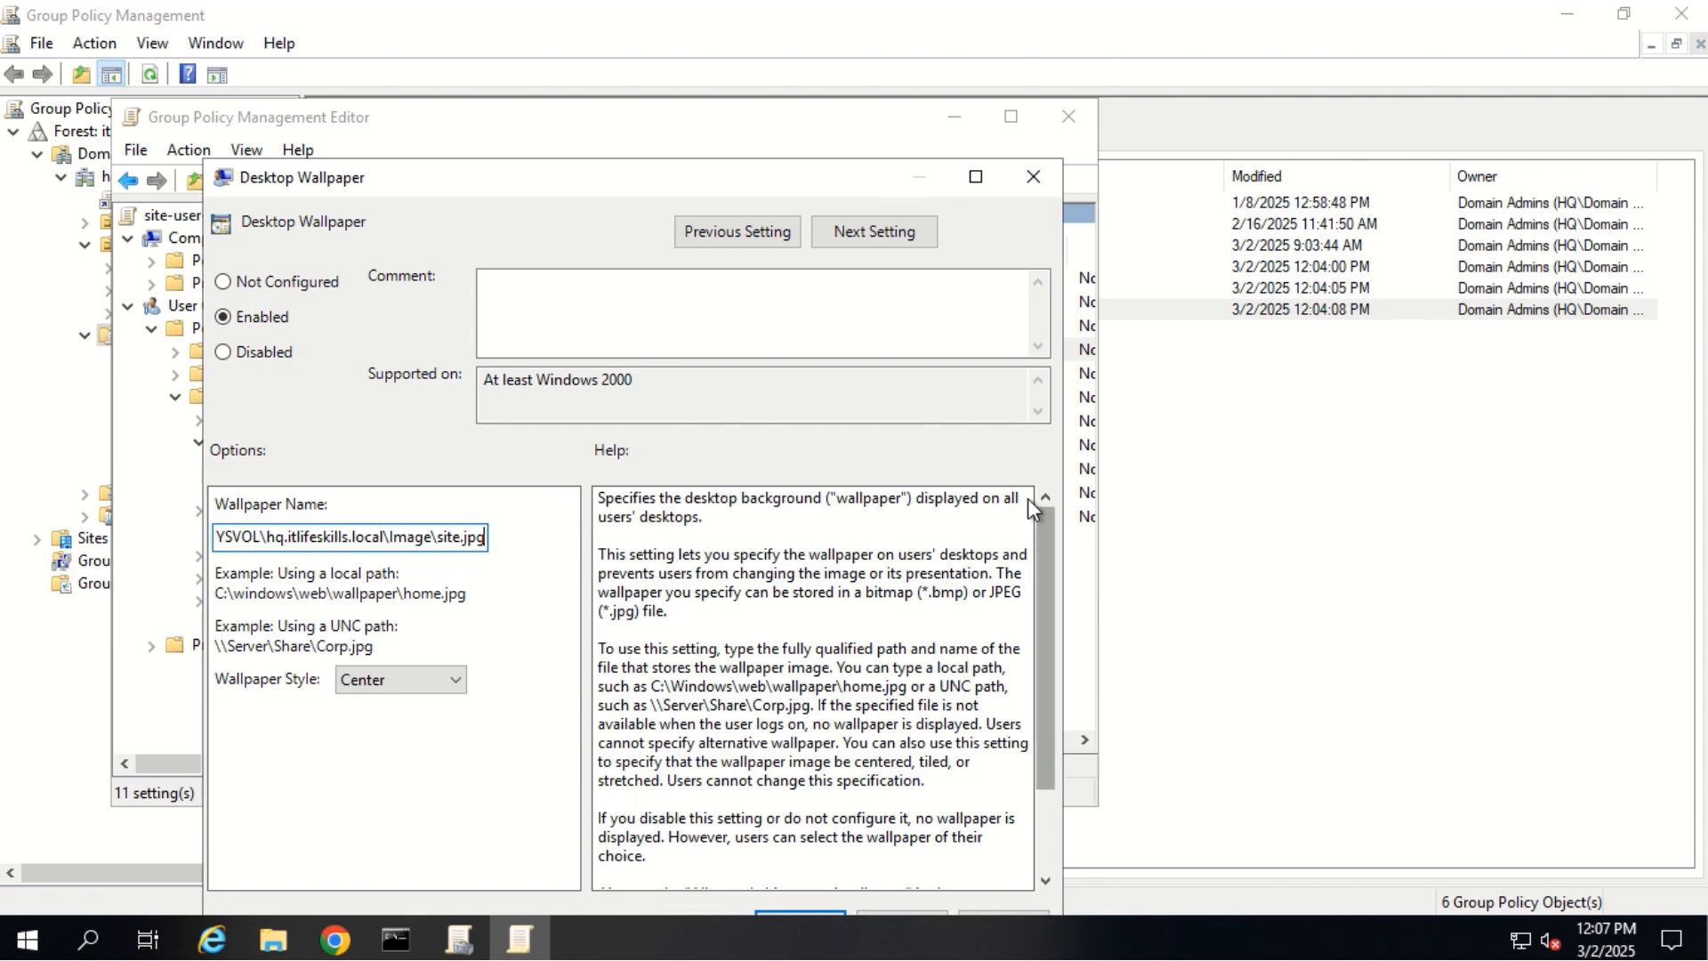
left_click(977, 177)
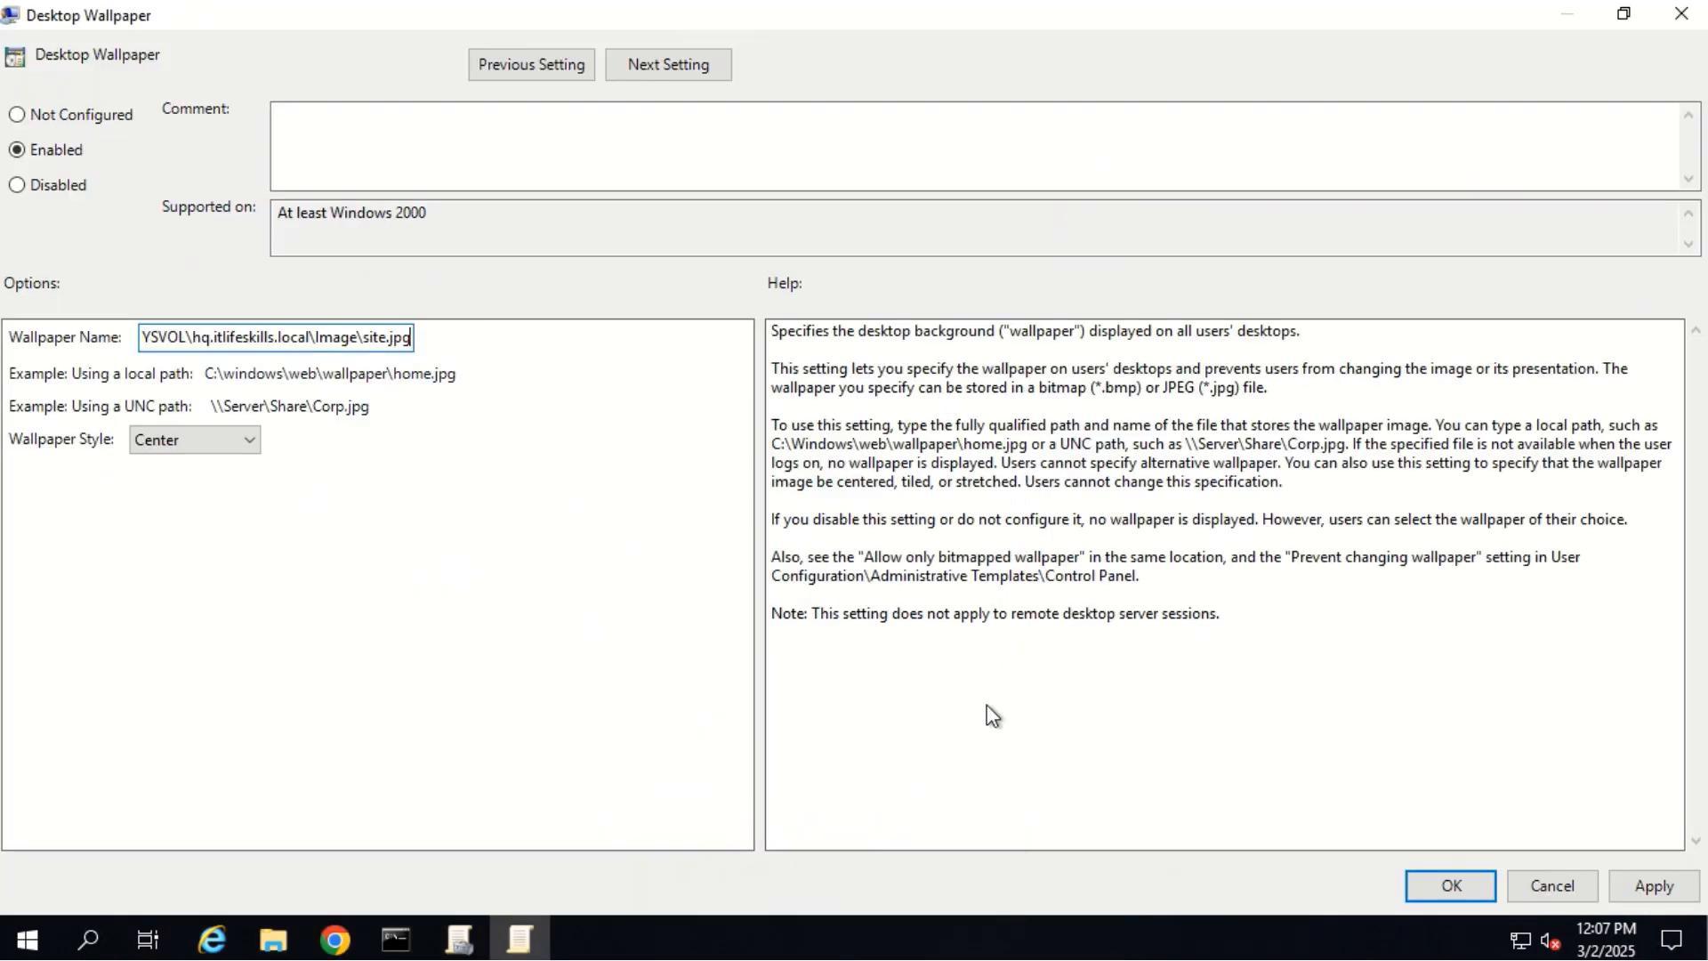
left_click(1448, 886)
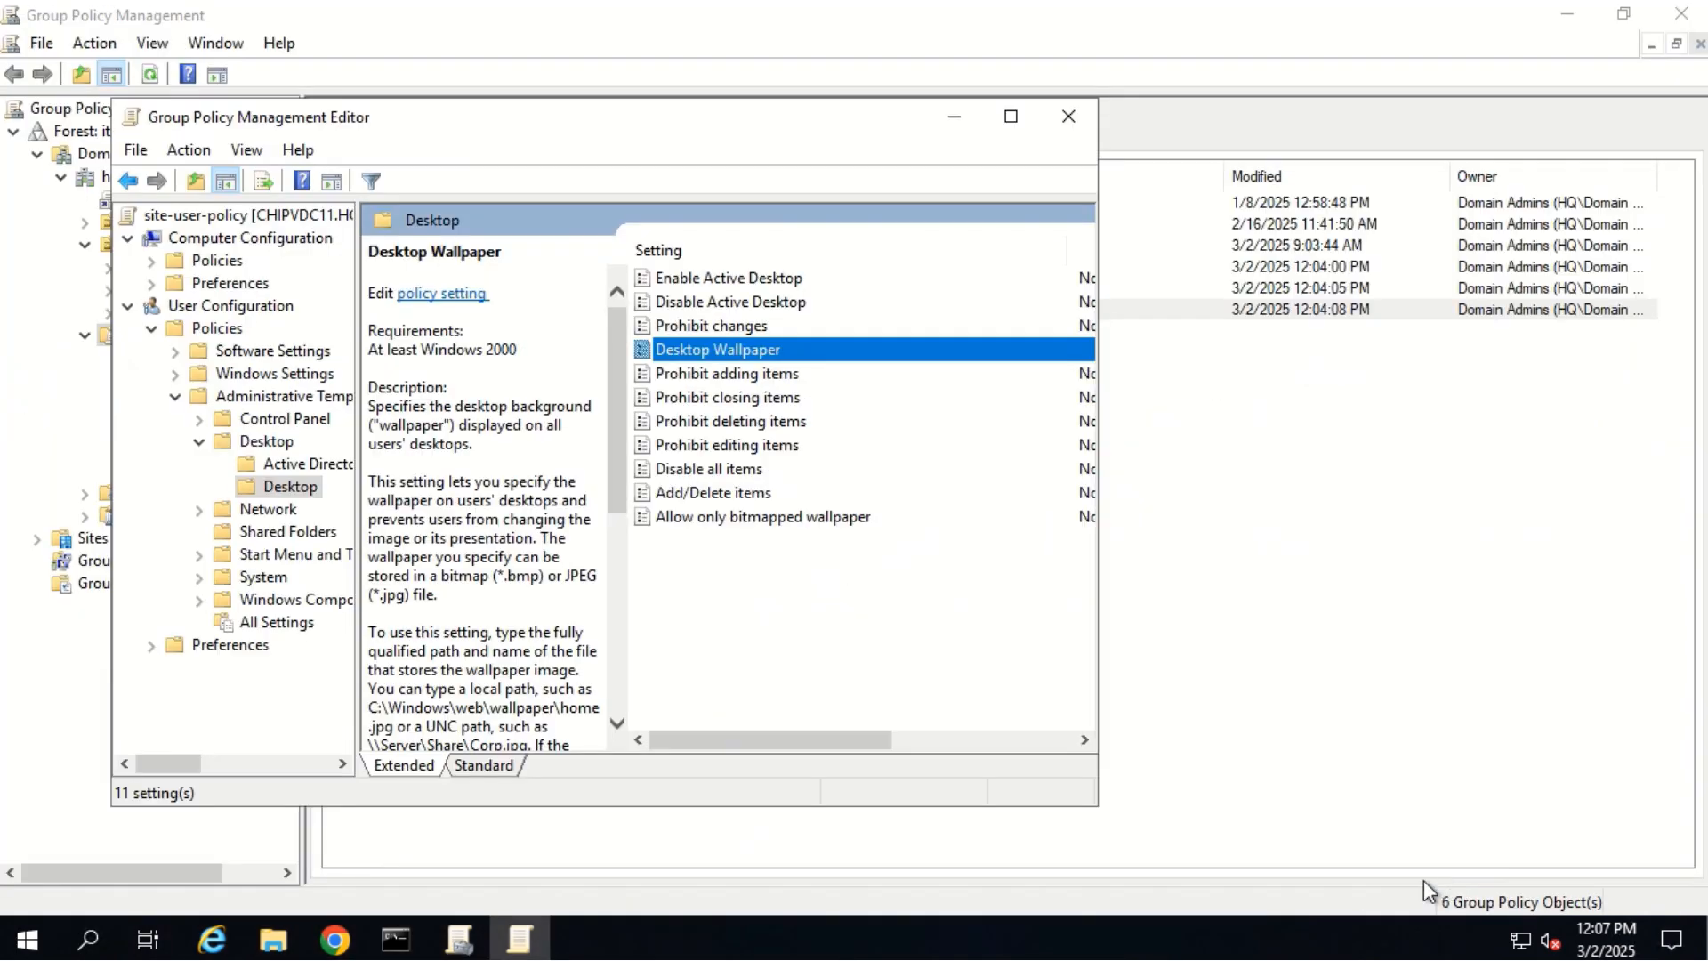
left_click(1079, 116)
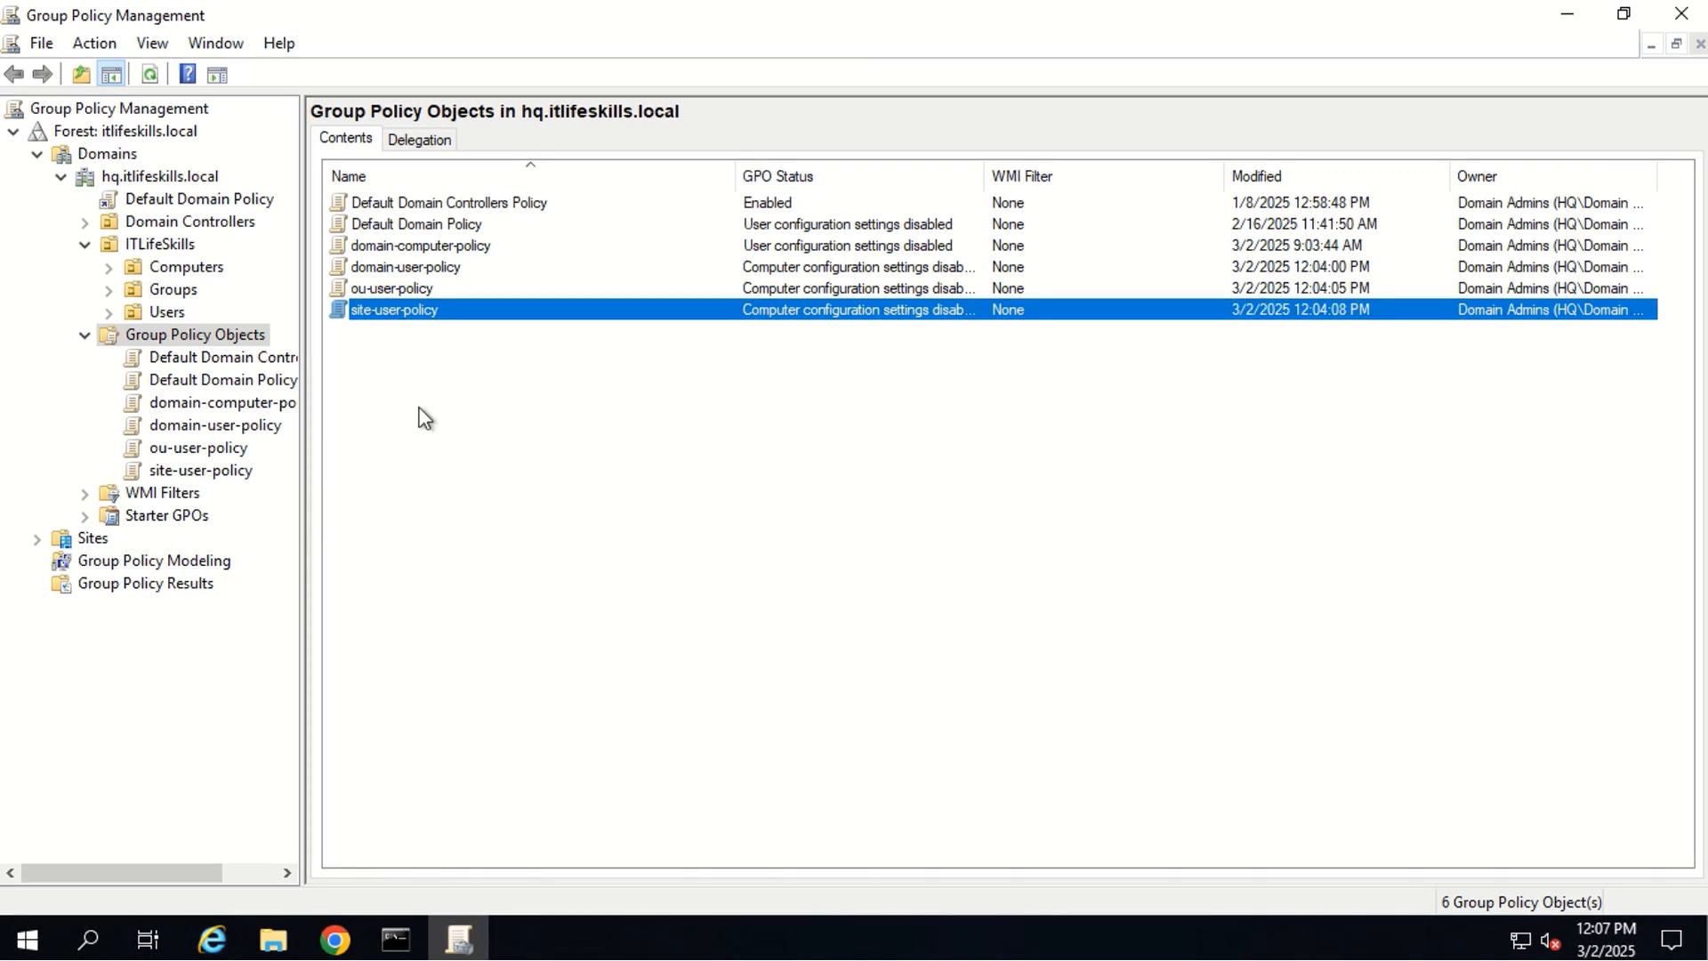
- Open domain-user-policy for editing and enable its Desktop Wallpaper setting in the Desktop subfolder of the user Administrative Templates' Desktop policies
left_click(436, 276)
right_click(440, 274)
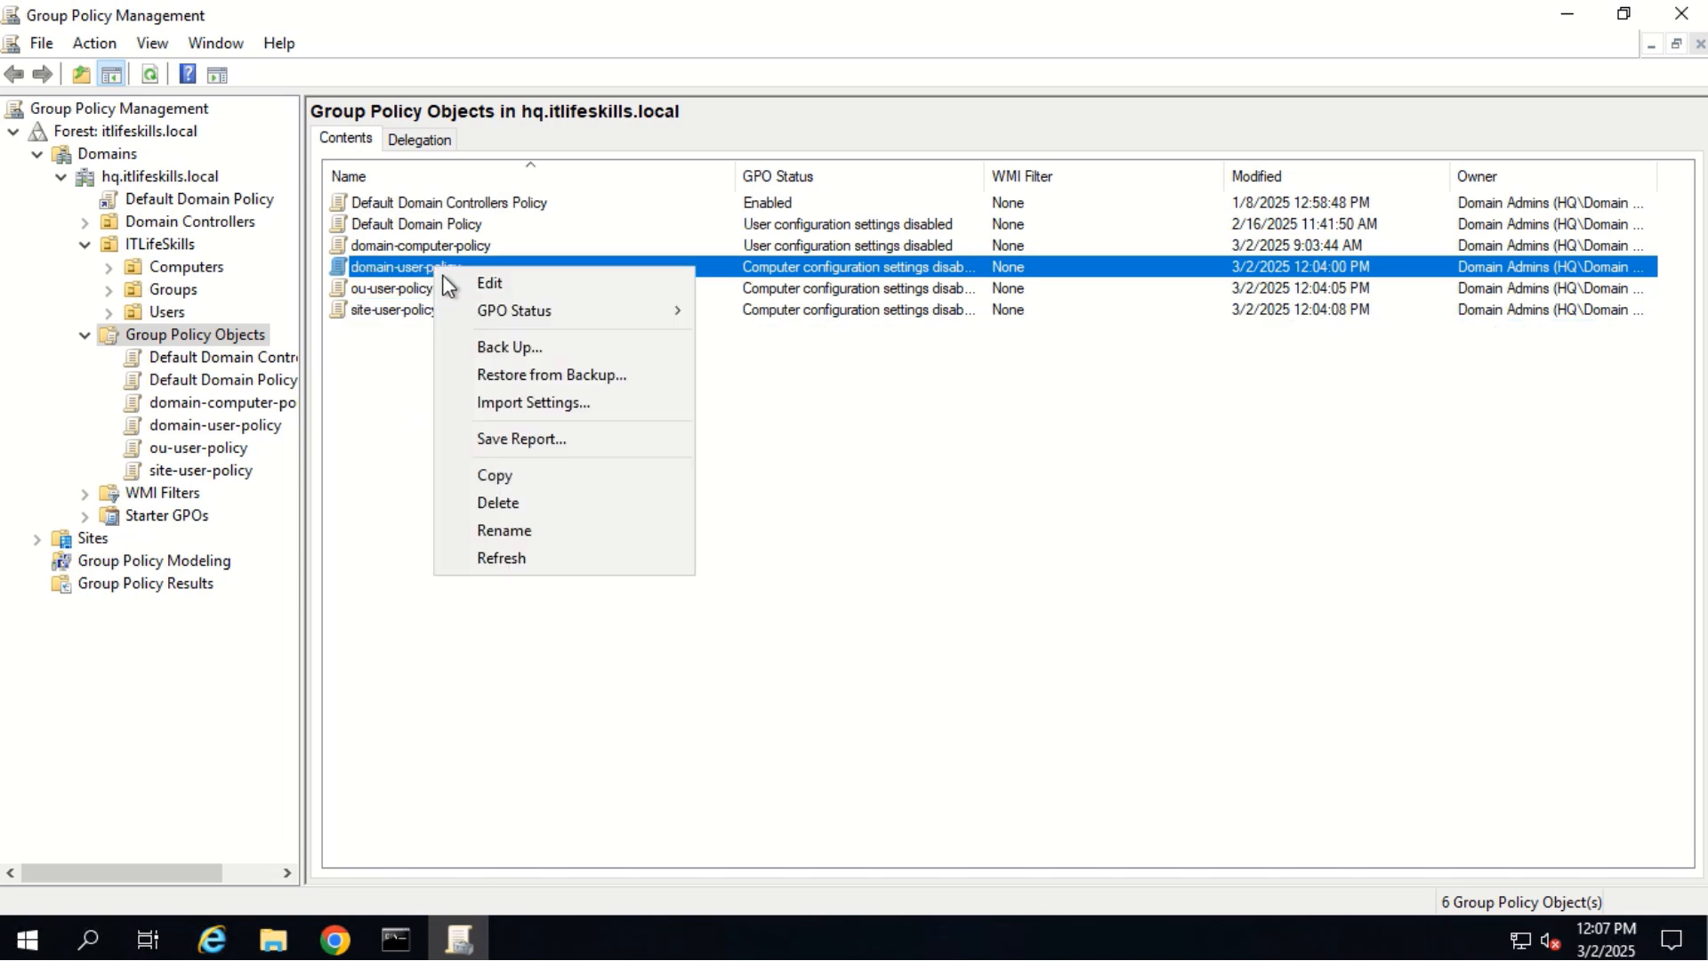
left_click(492, 287)
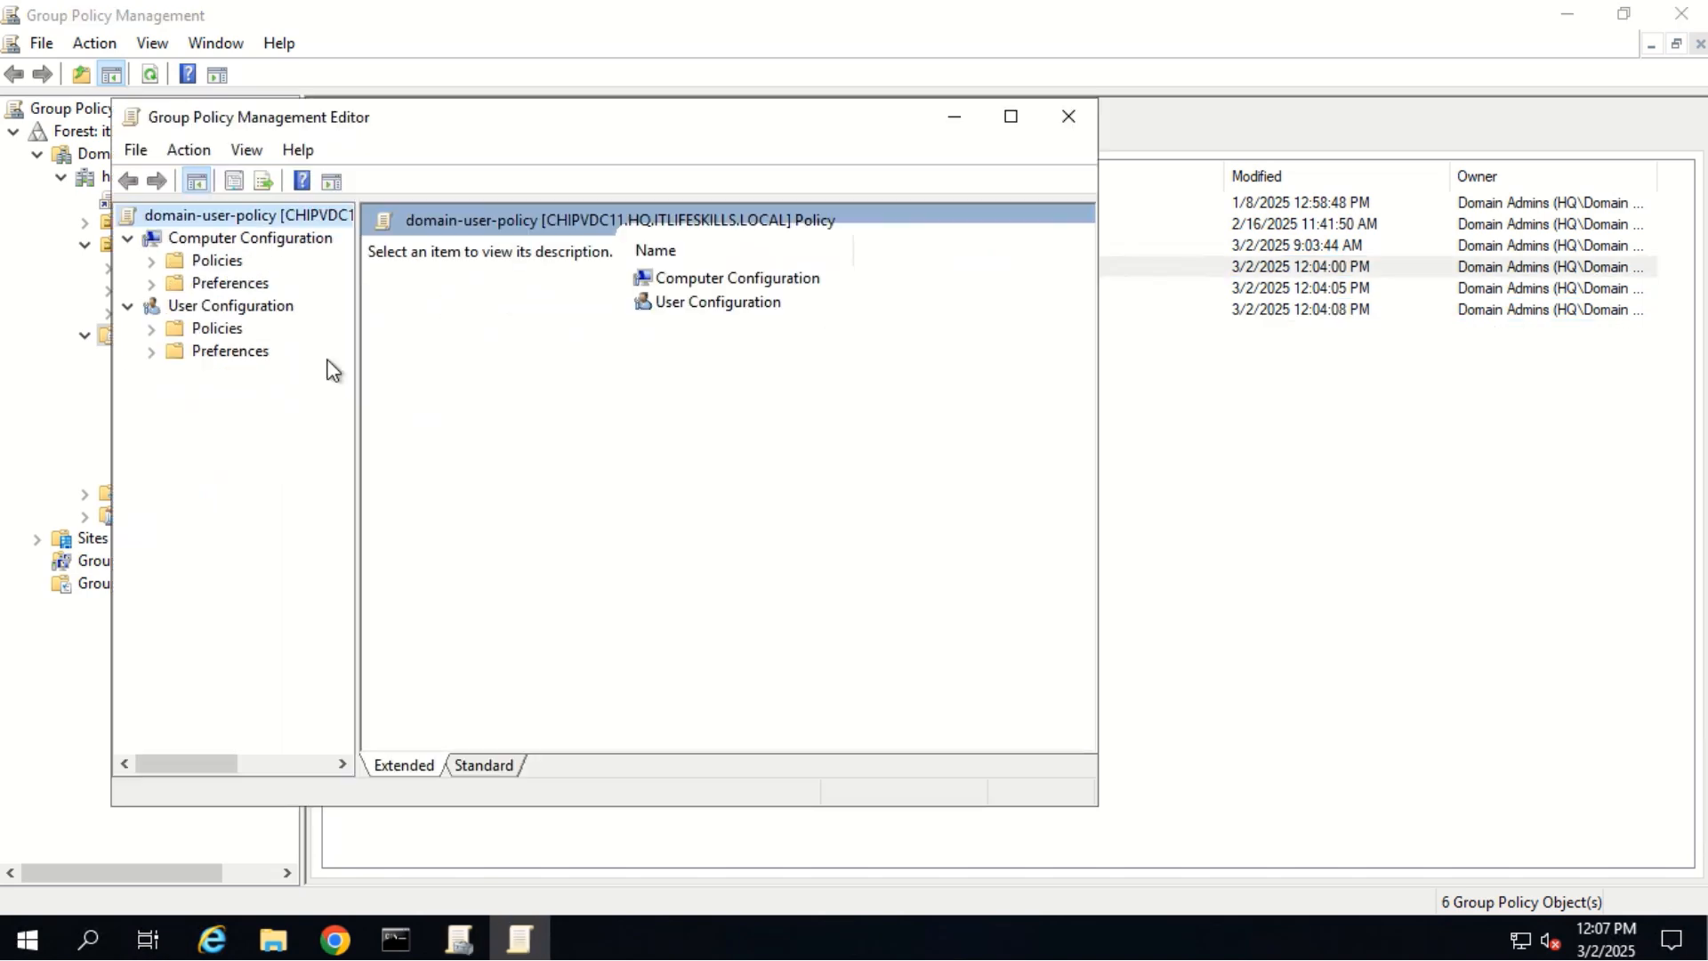
left_click(151, 329)
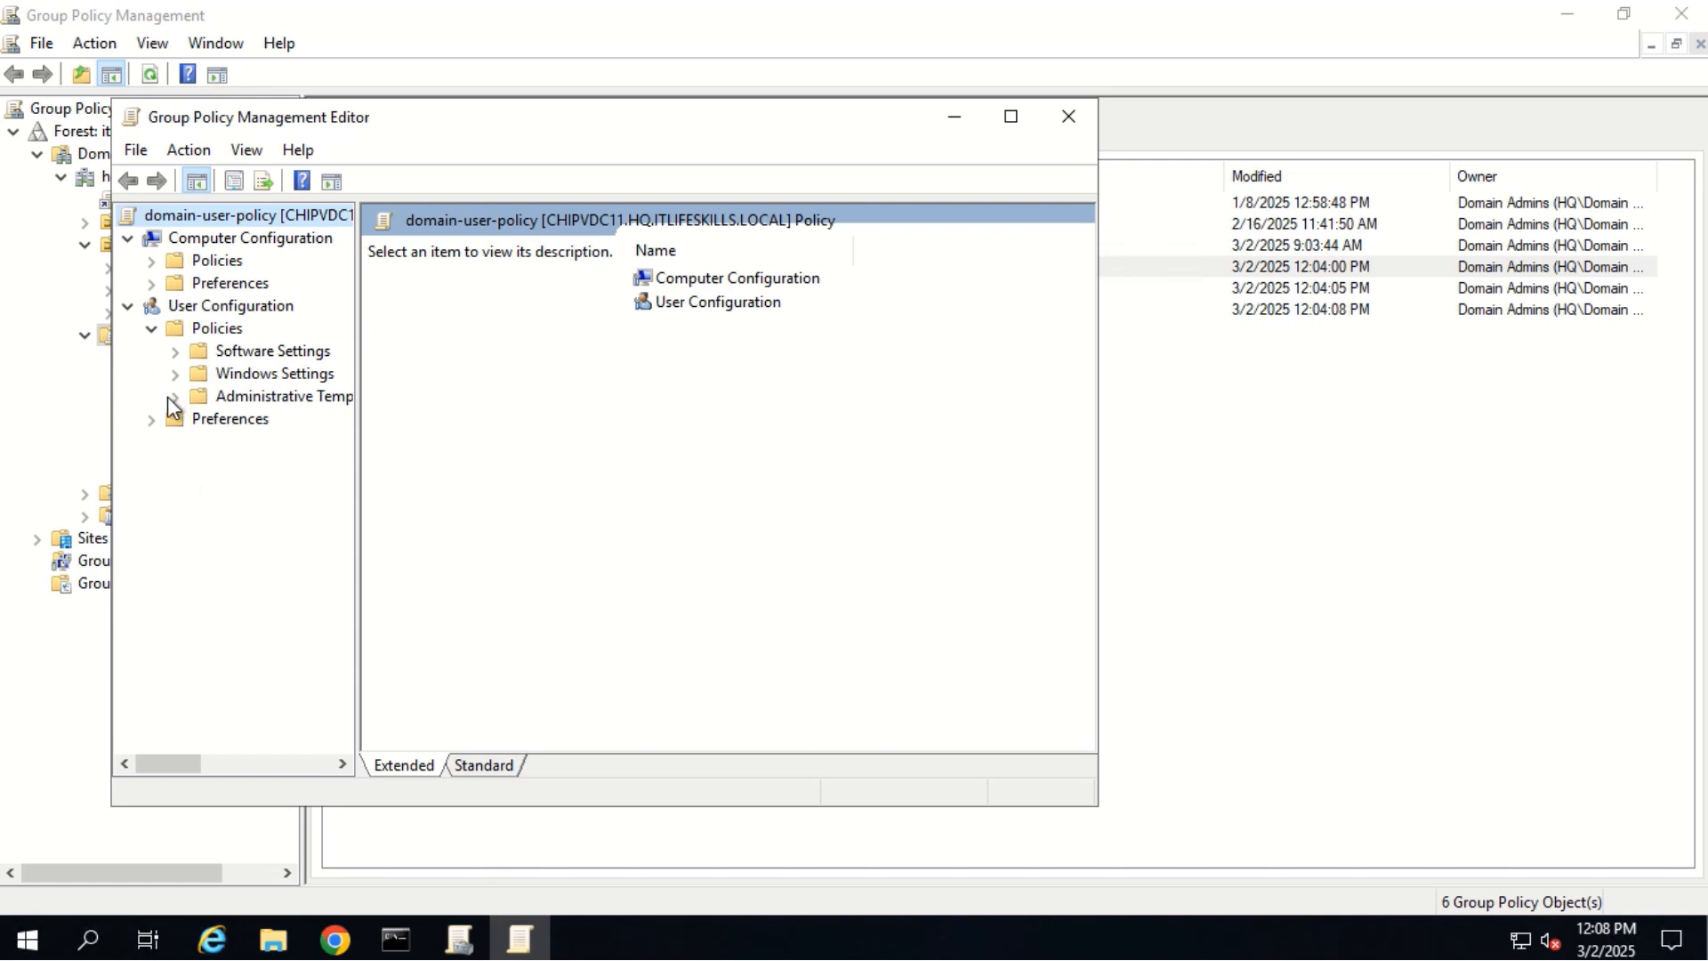
left_click(177, 397)
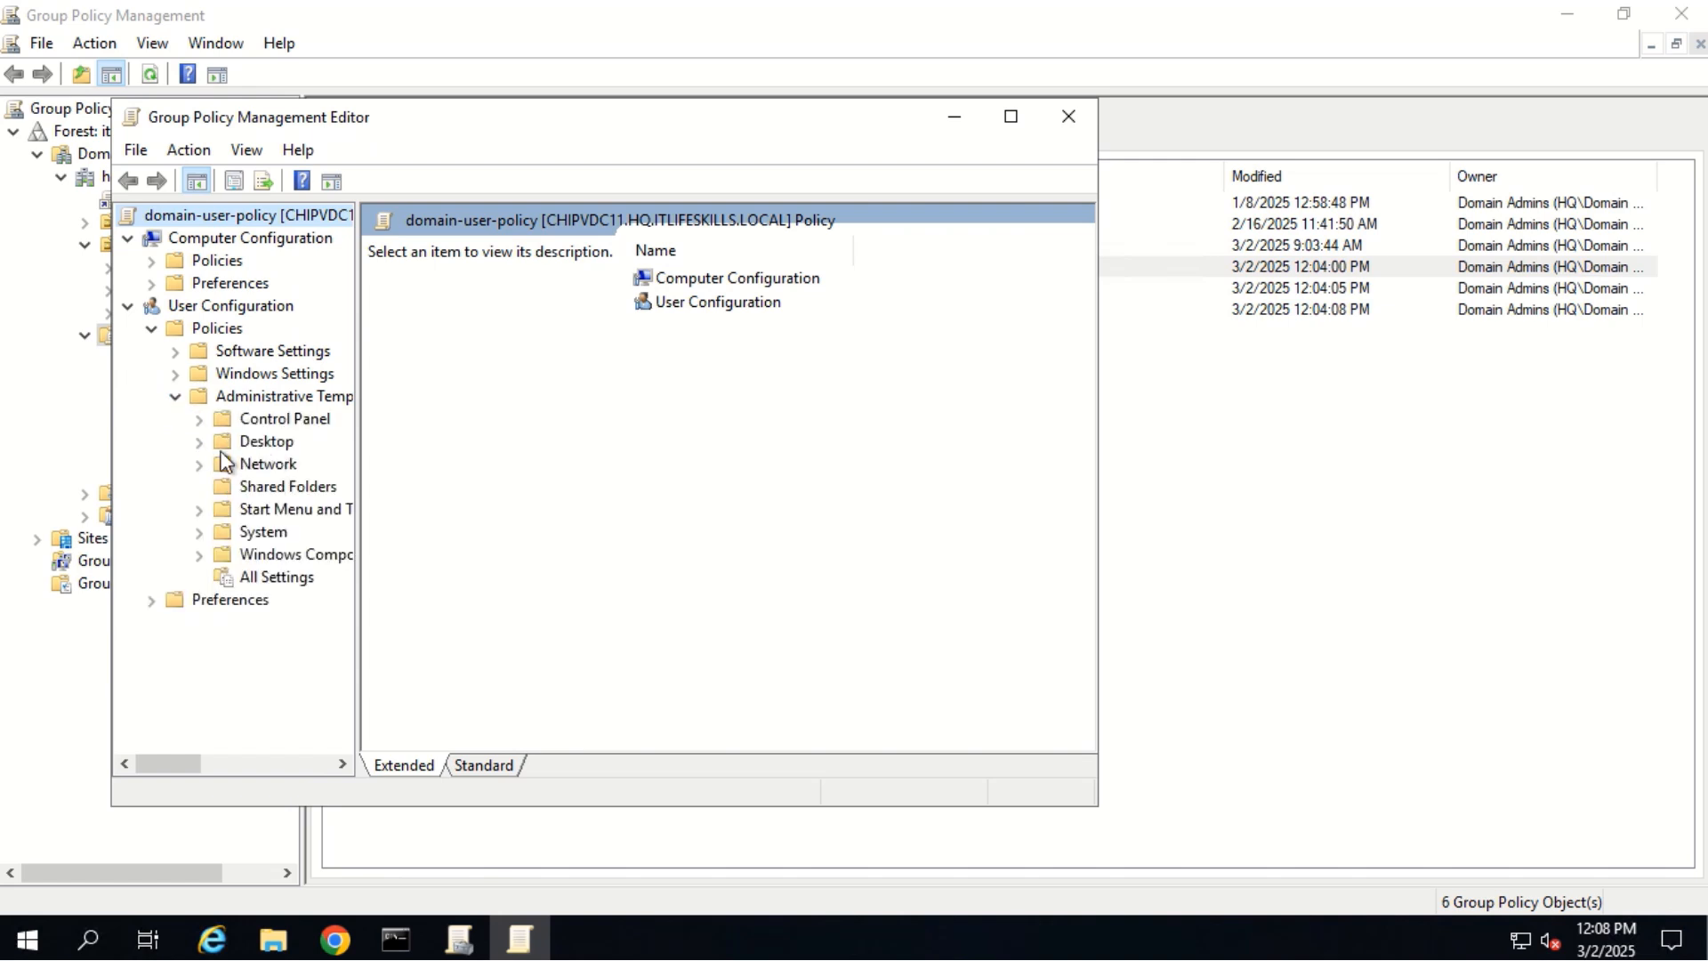
left_click(199, 442)
left_click(281, 485)
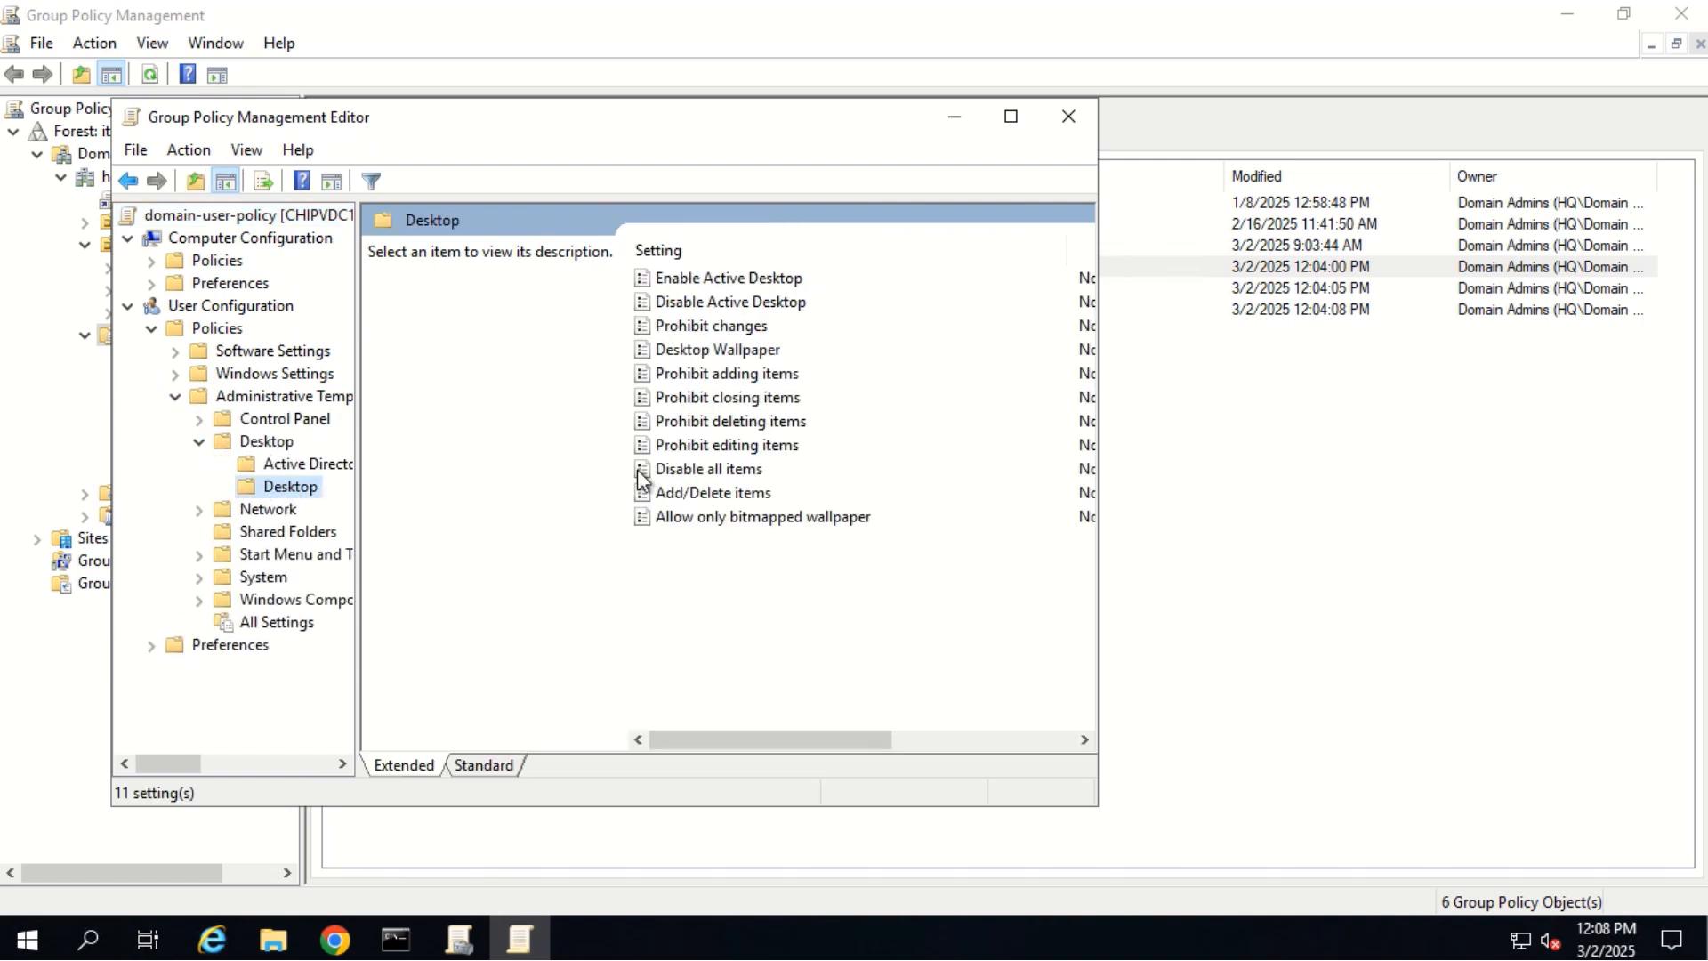
double_click(703, 353)
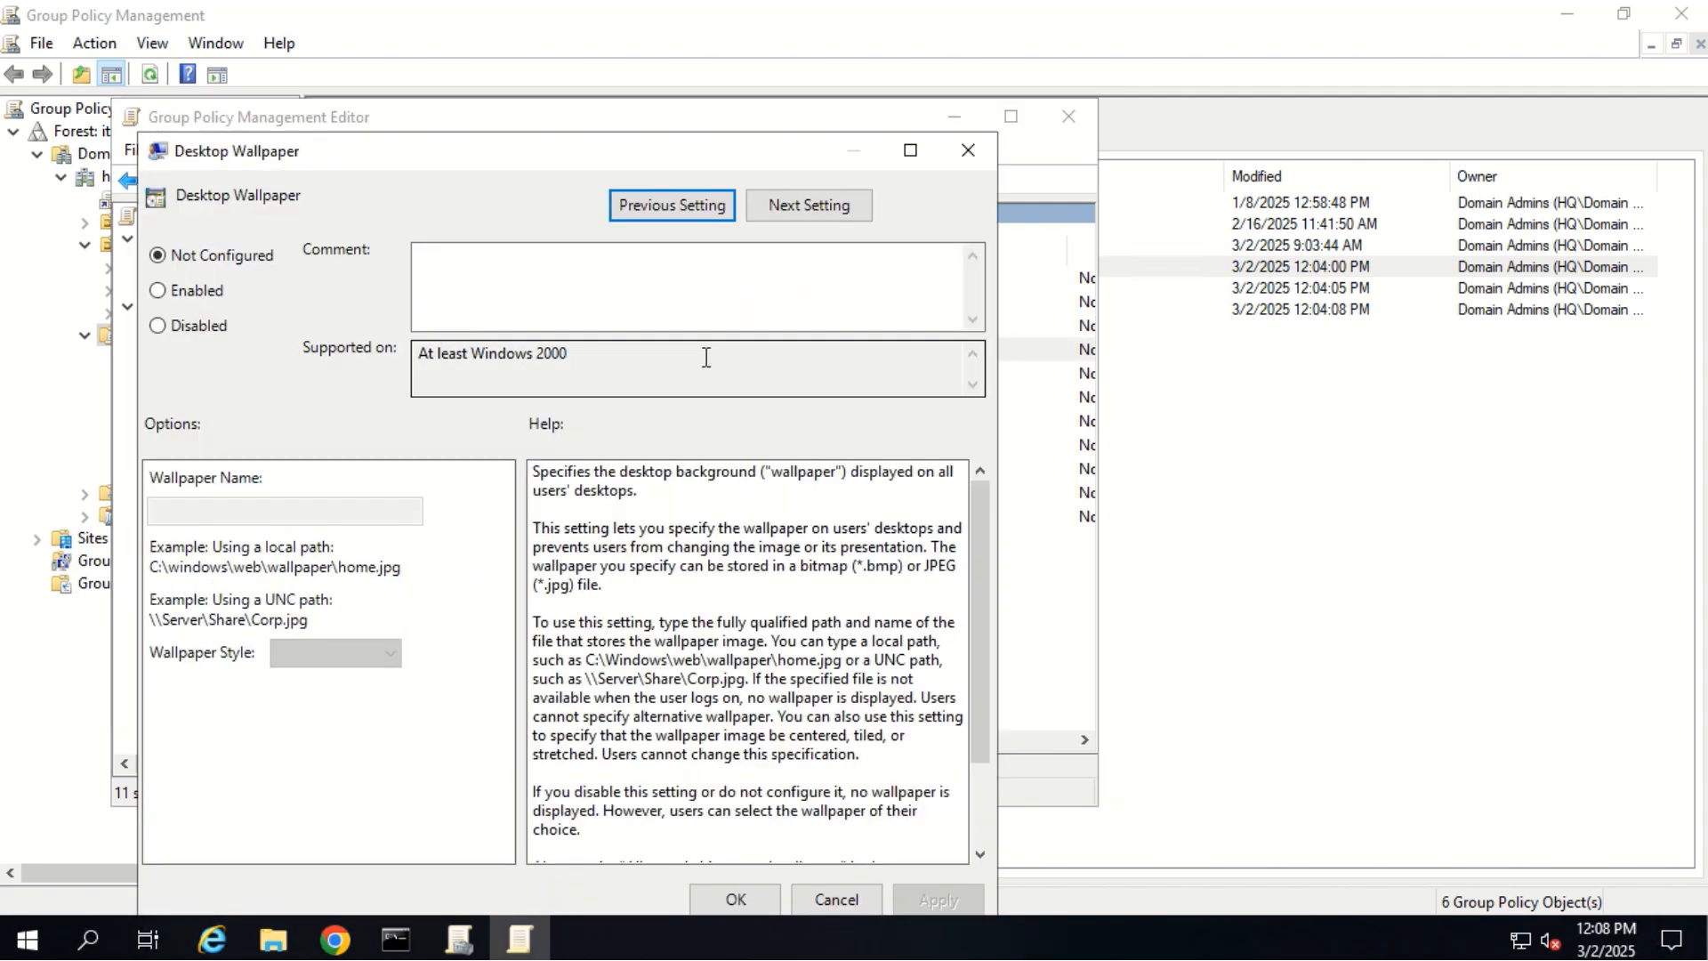
left_click(216, 300)
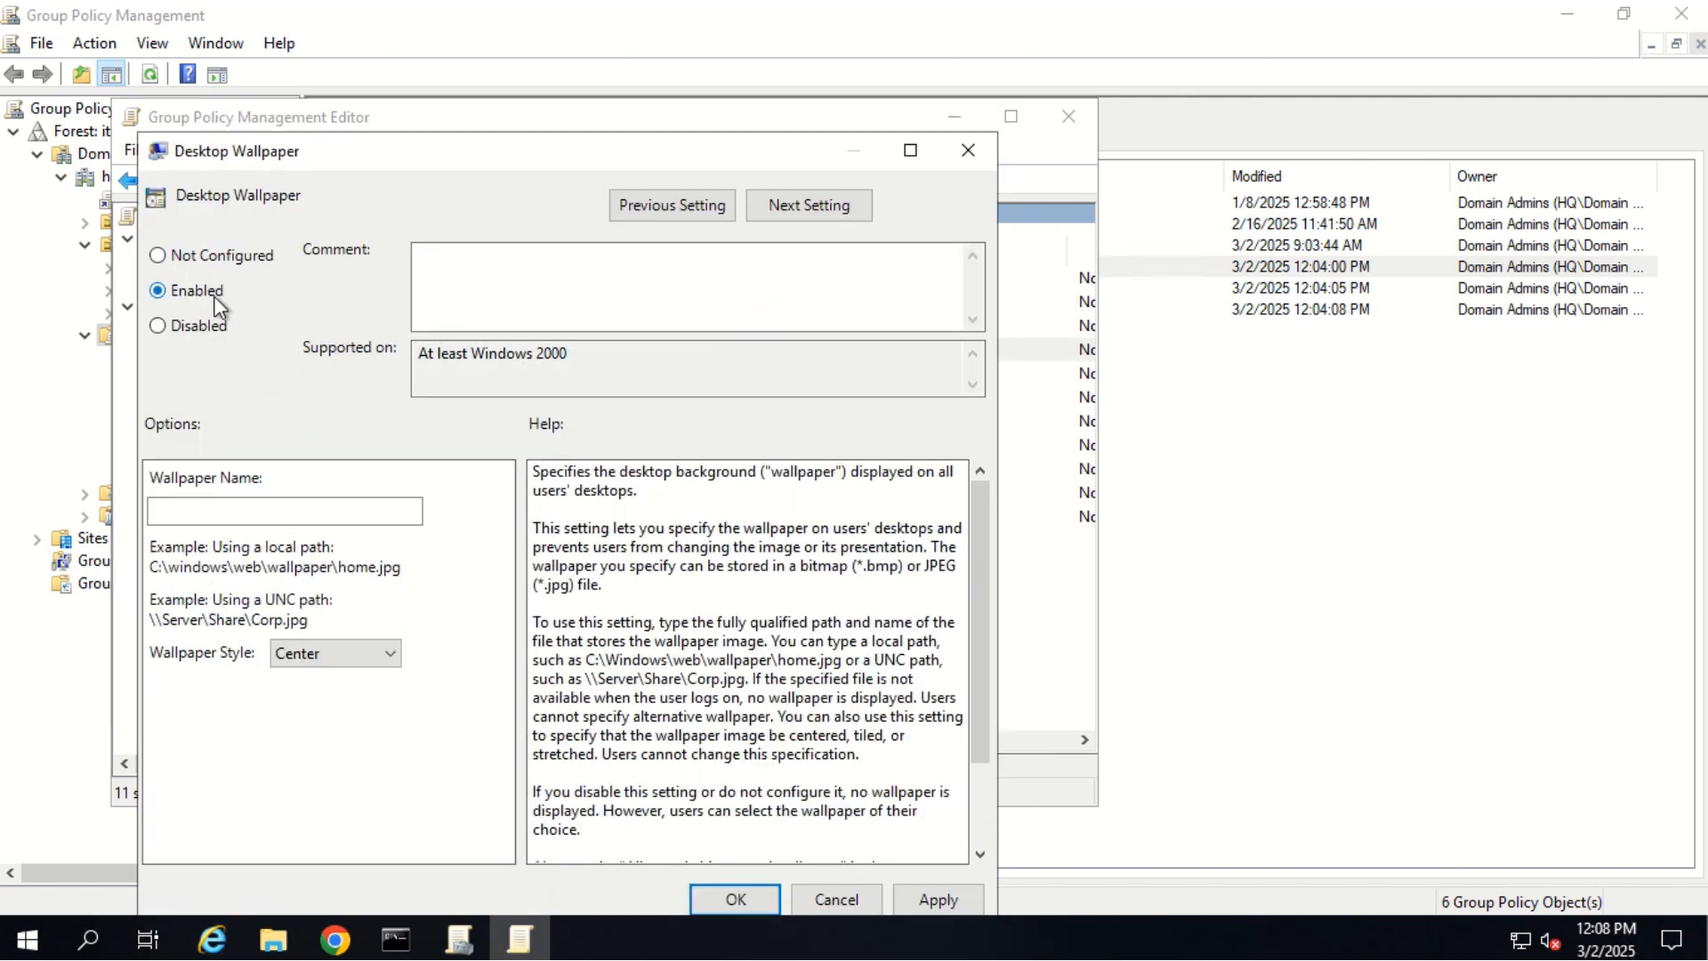
- Set domain-user-policy's wallpaper name to \\chipvdc11\SYSVOL\hq.itlifeskills.local\Image\domain.jpg, save the setting, and close the policy editor
left_click(199, 508)
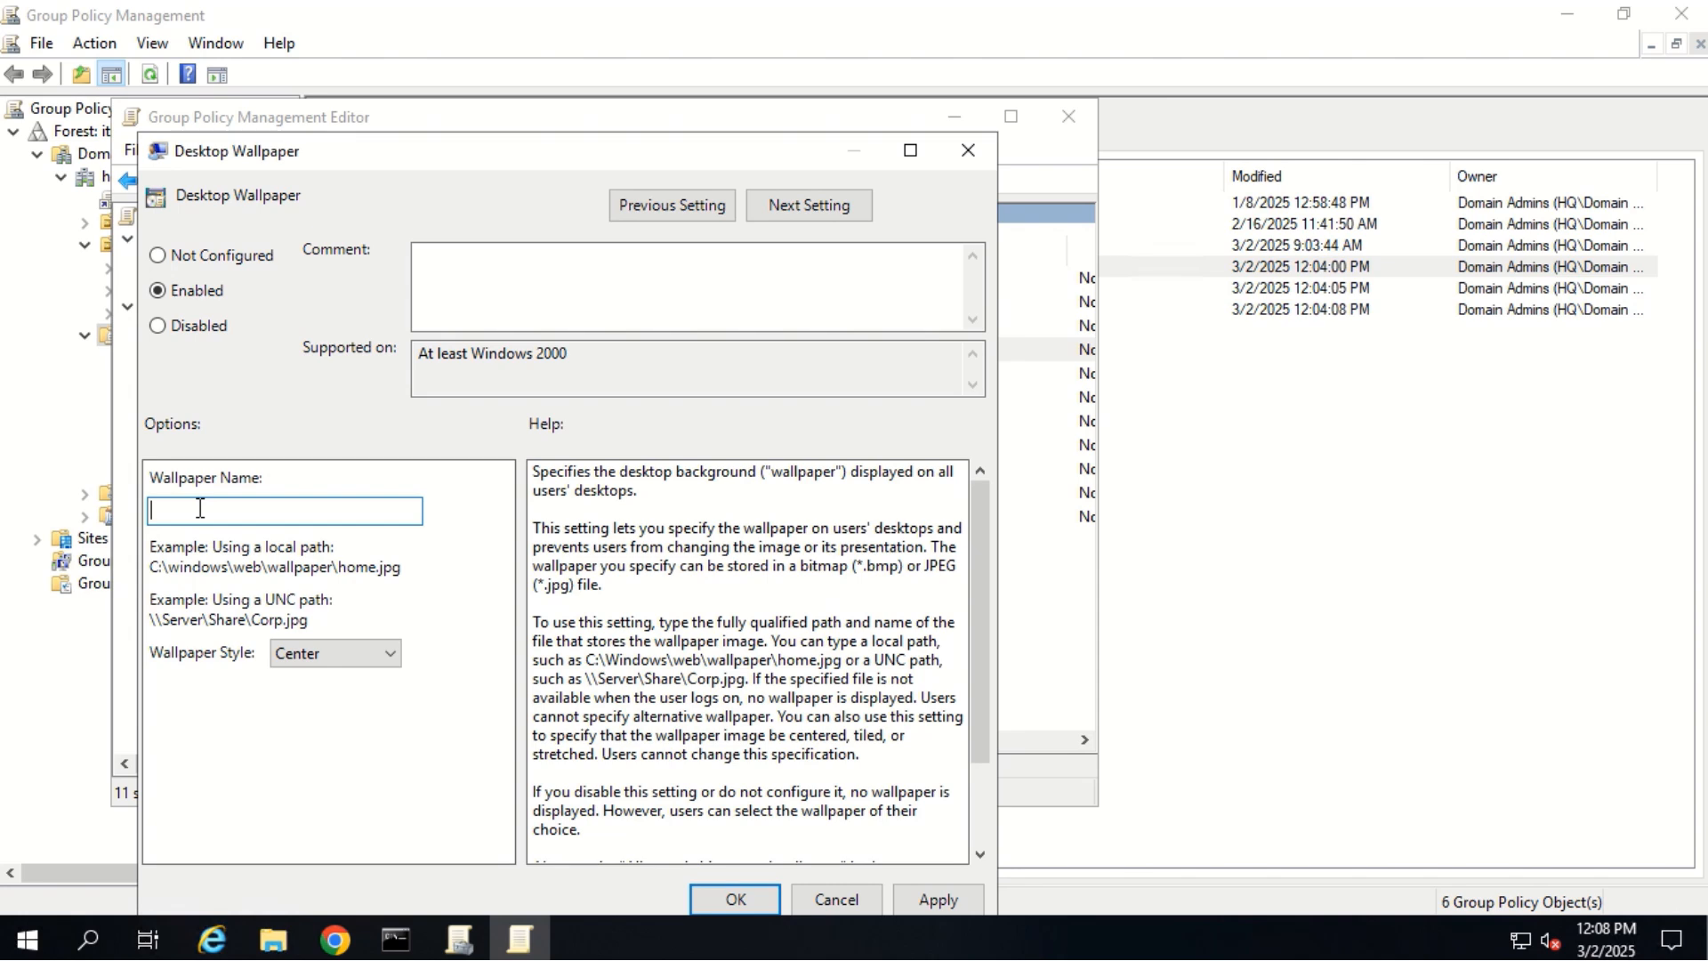
key("ctrl+v")
type("\\")
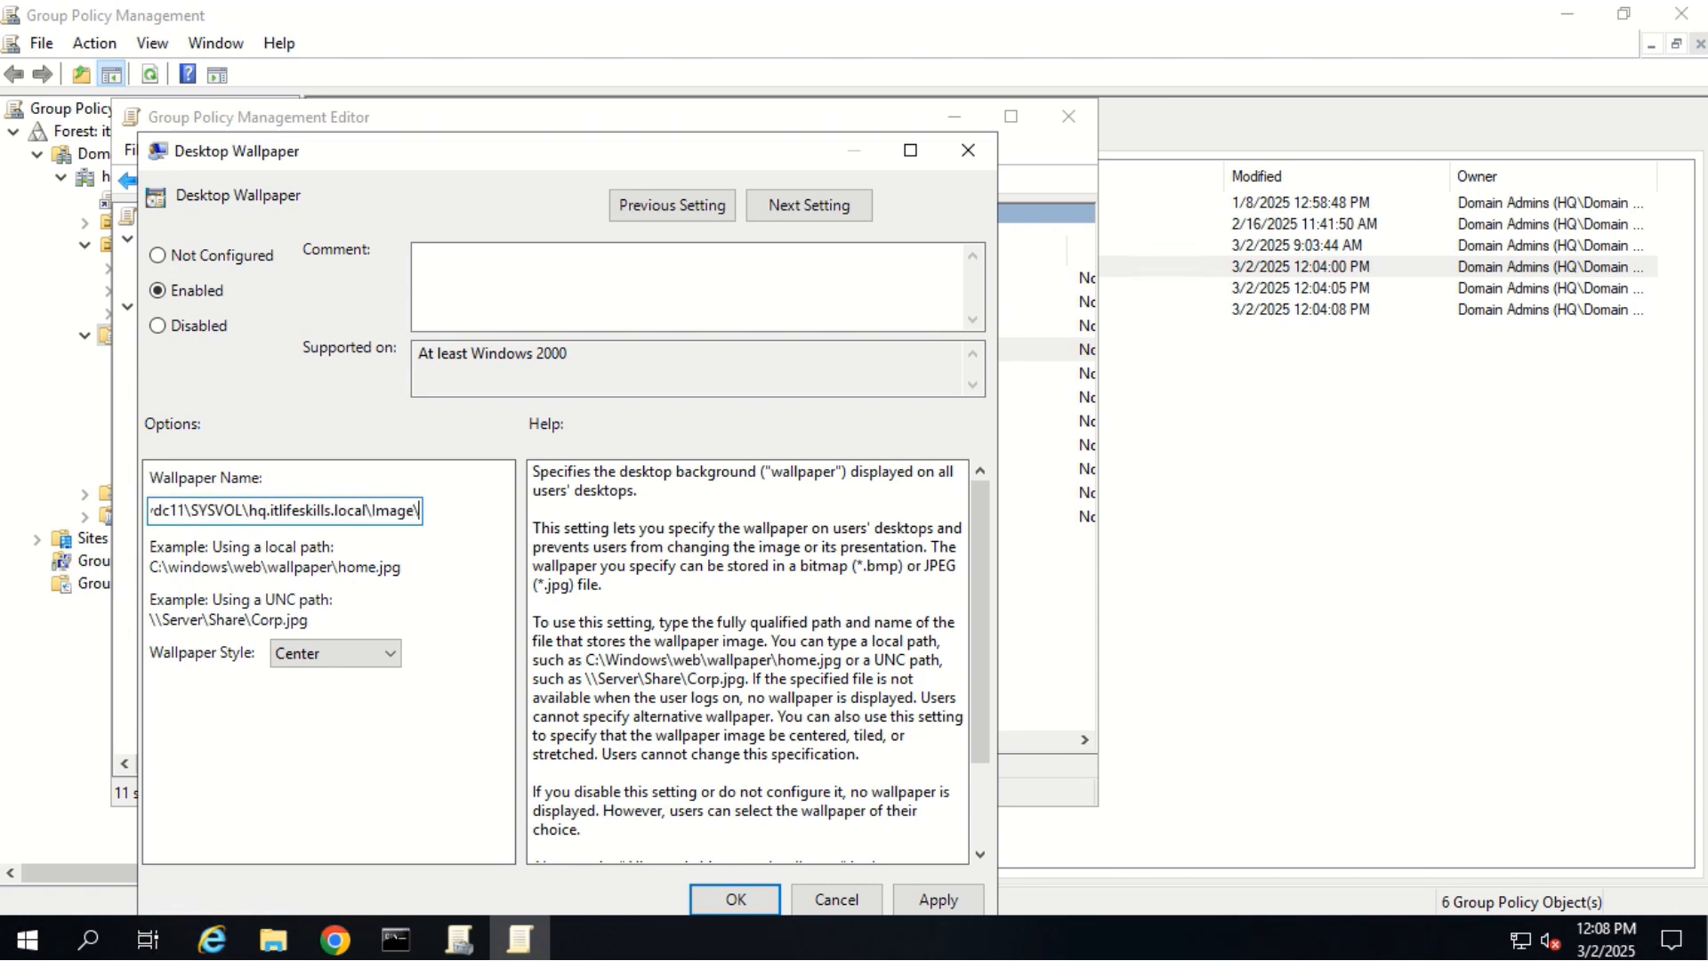
type("dom")
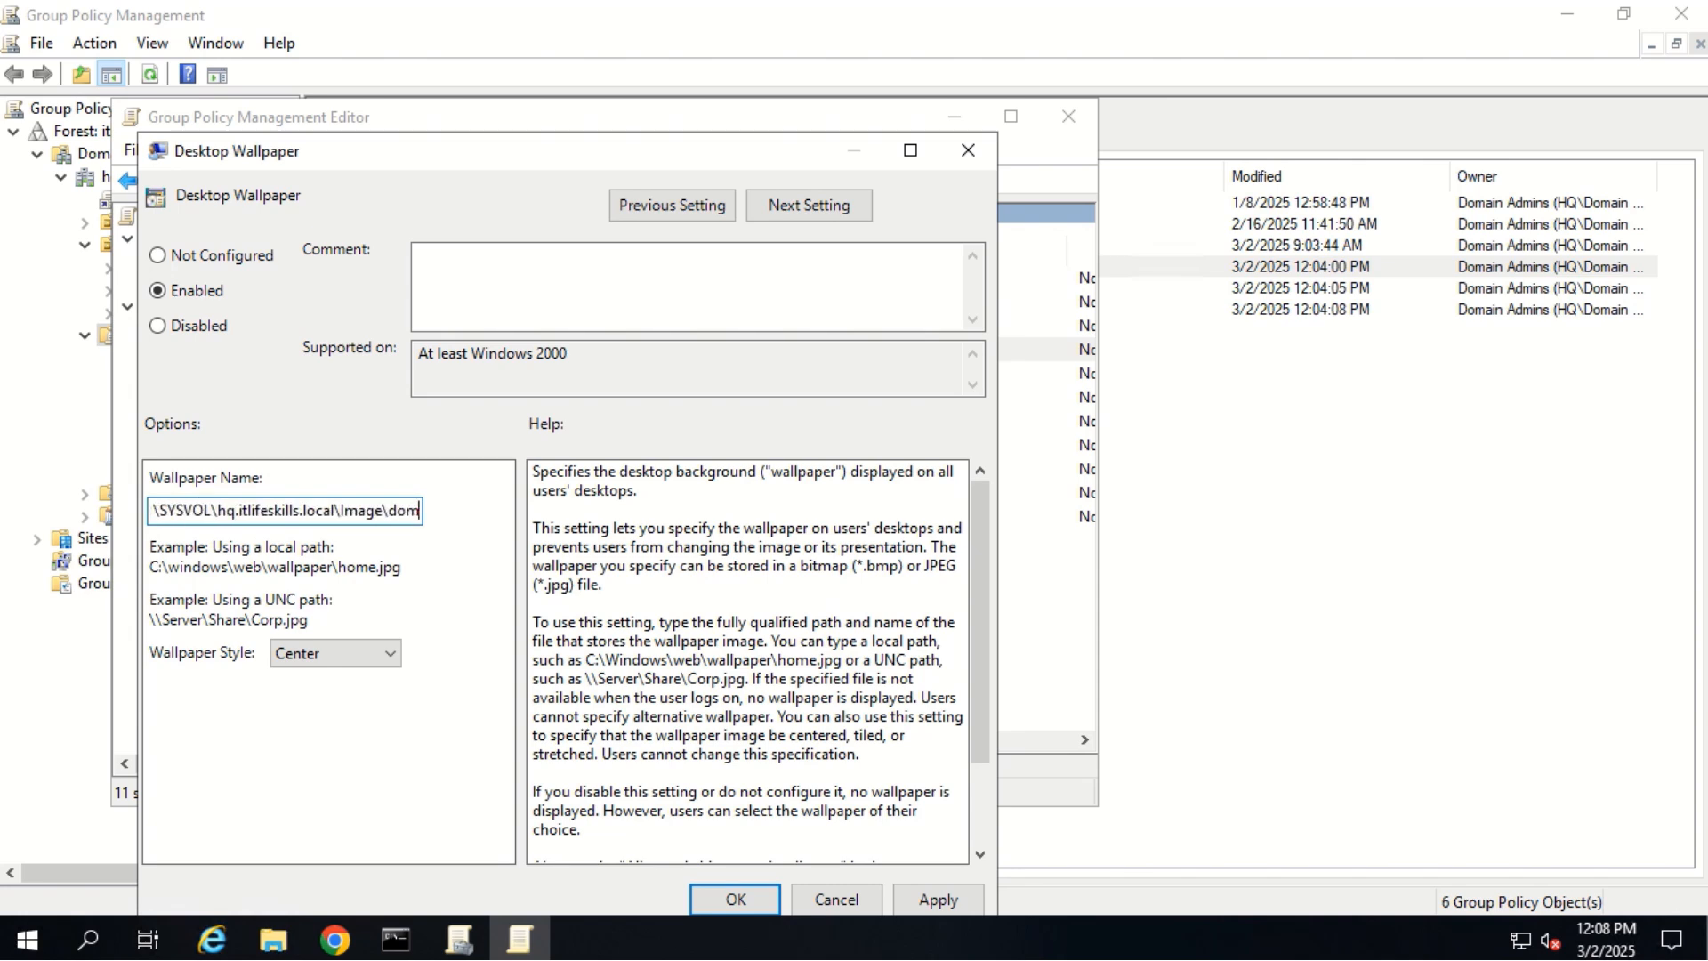
type("ain.jp")
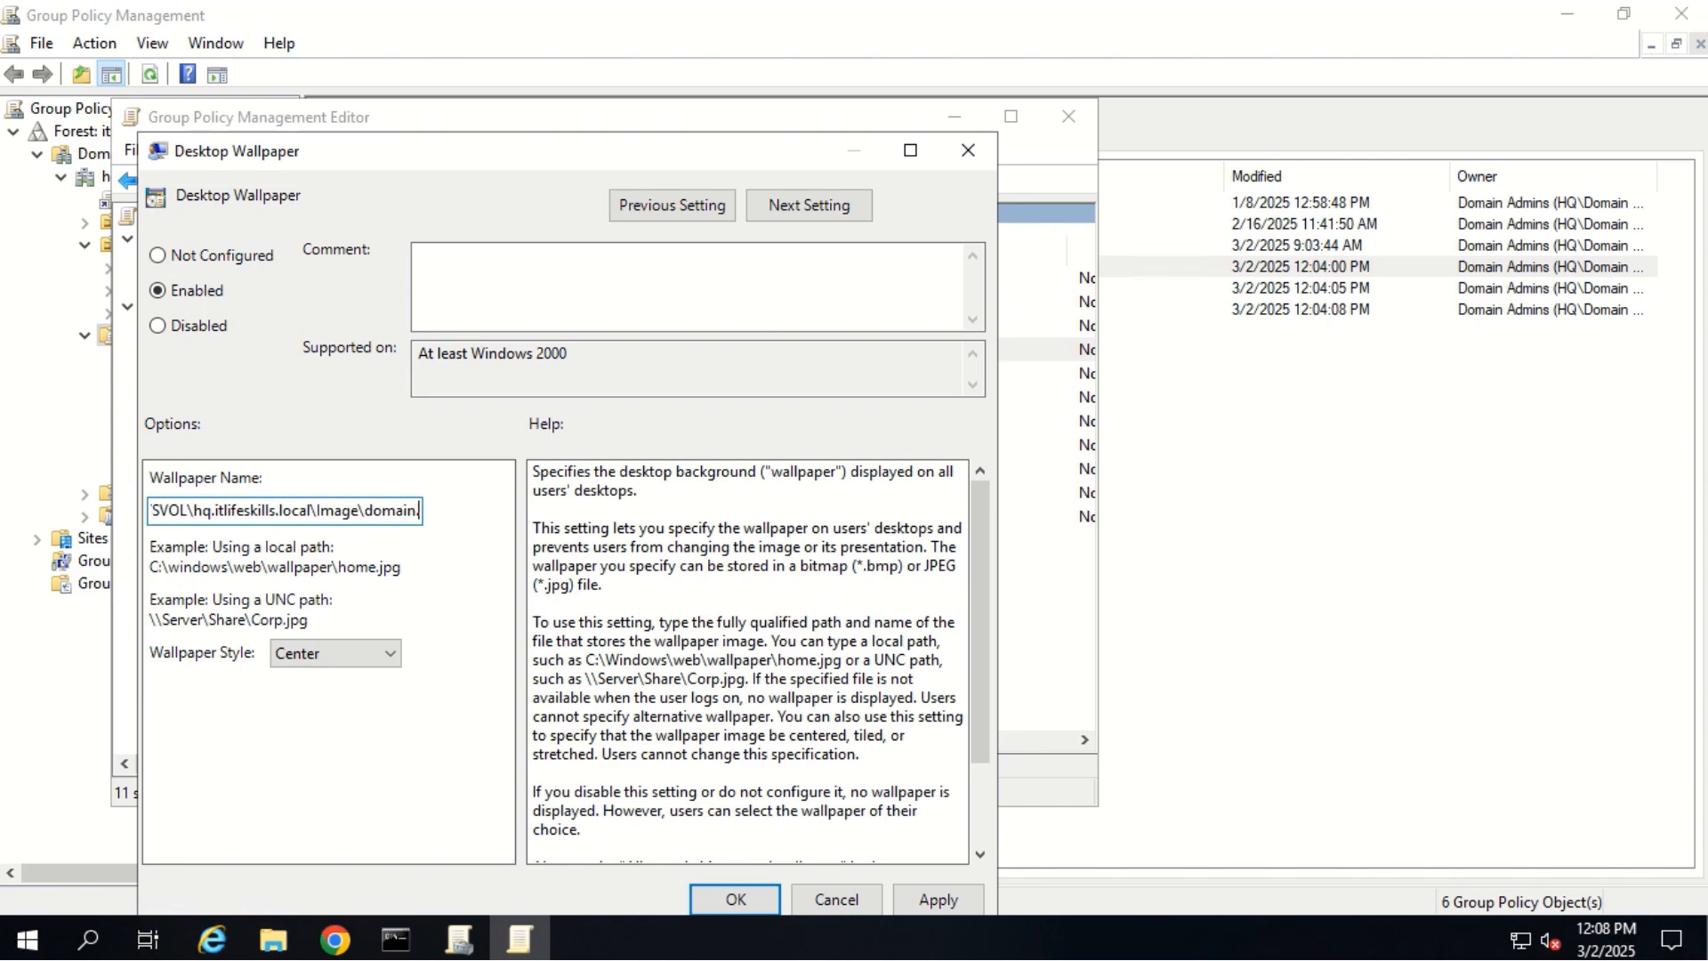
type("g")
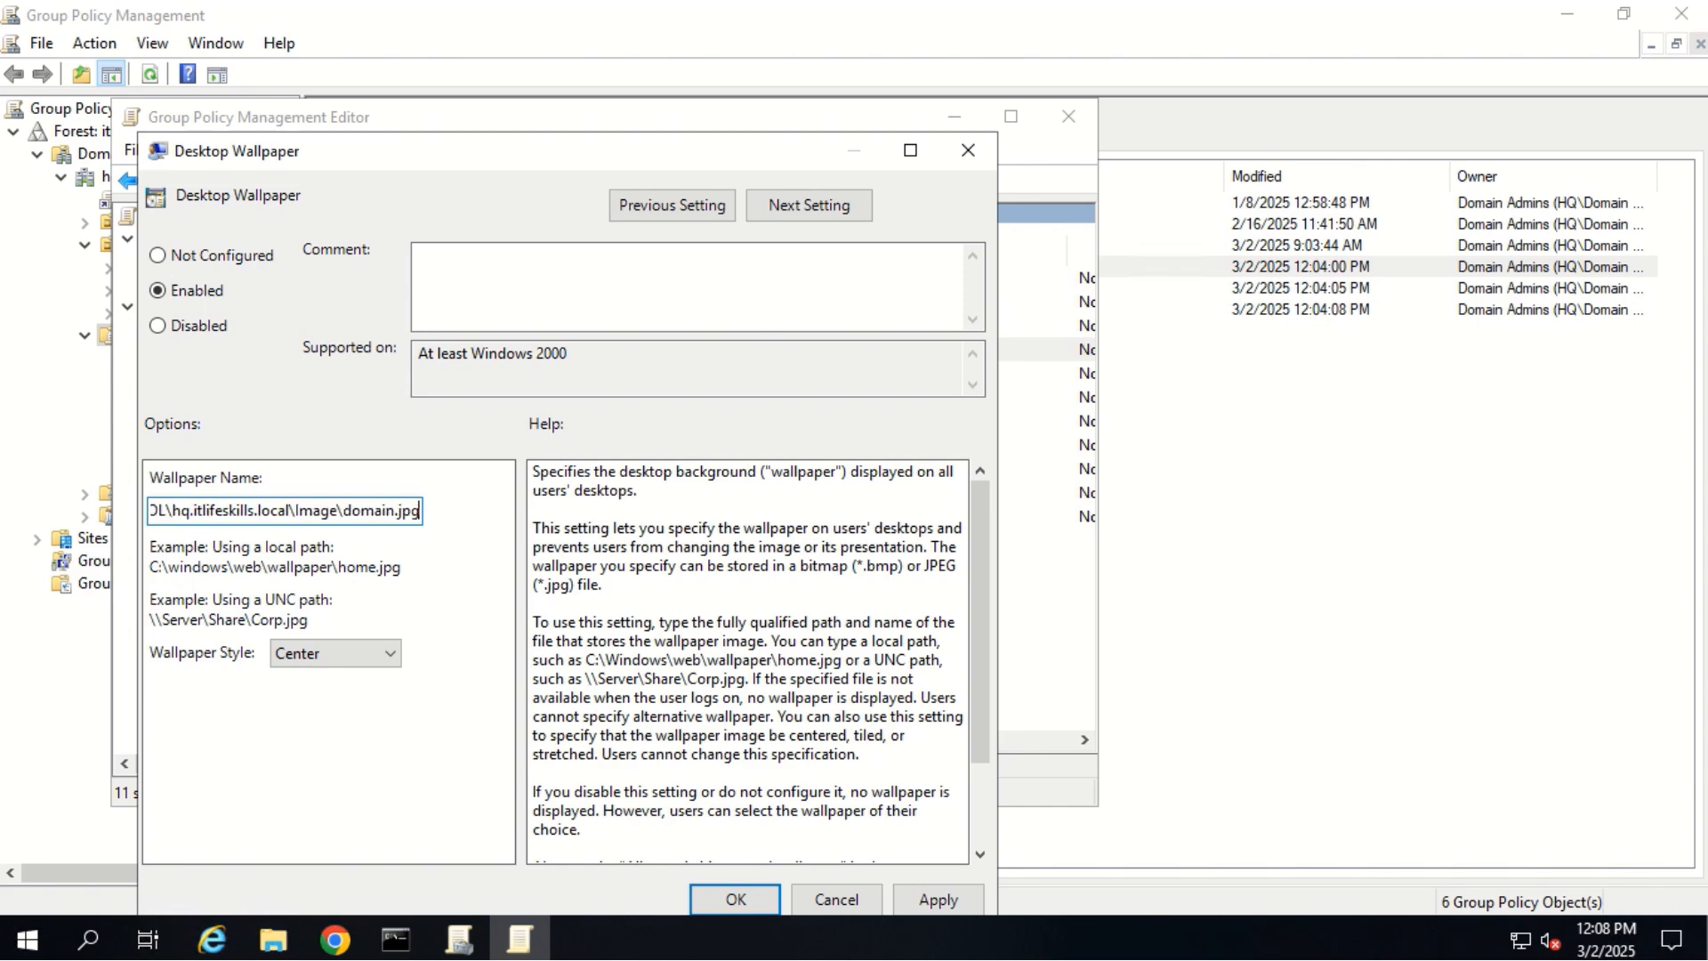
left_click(735, 890)
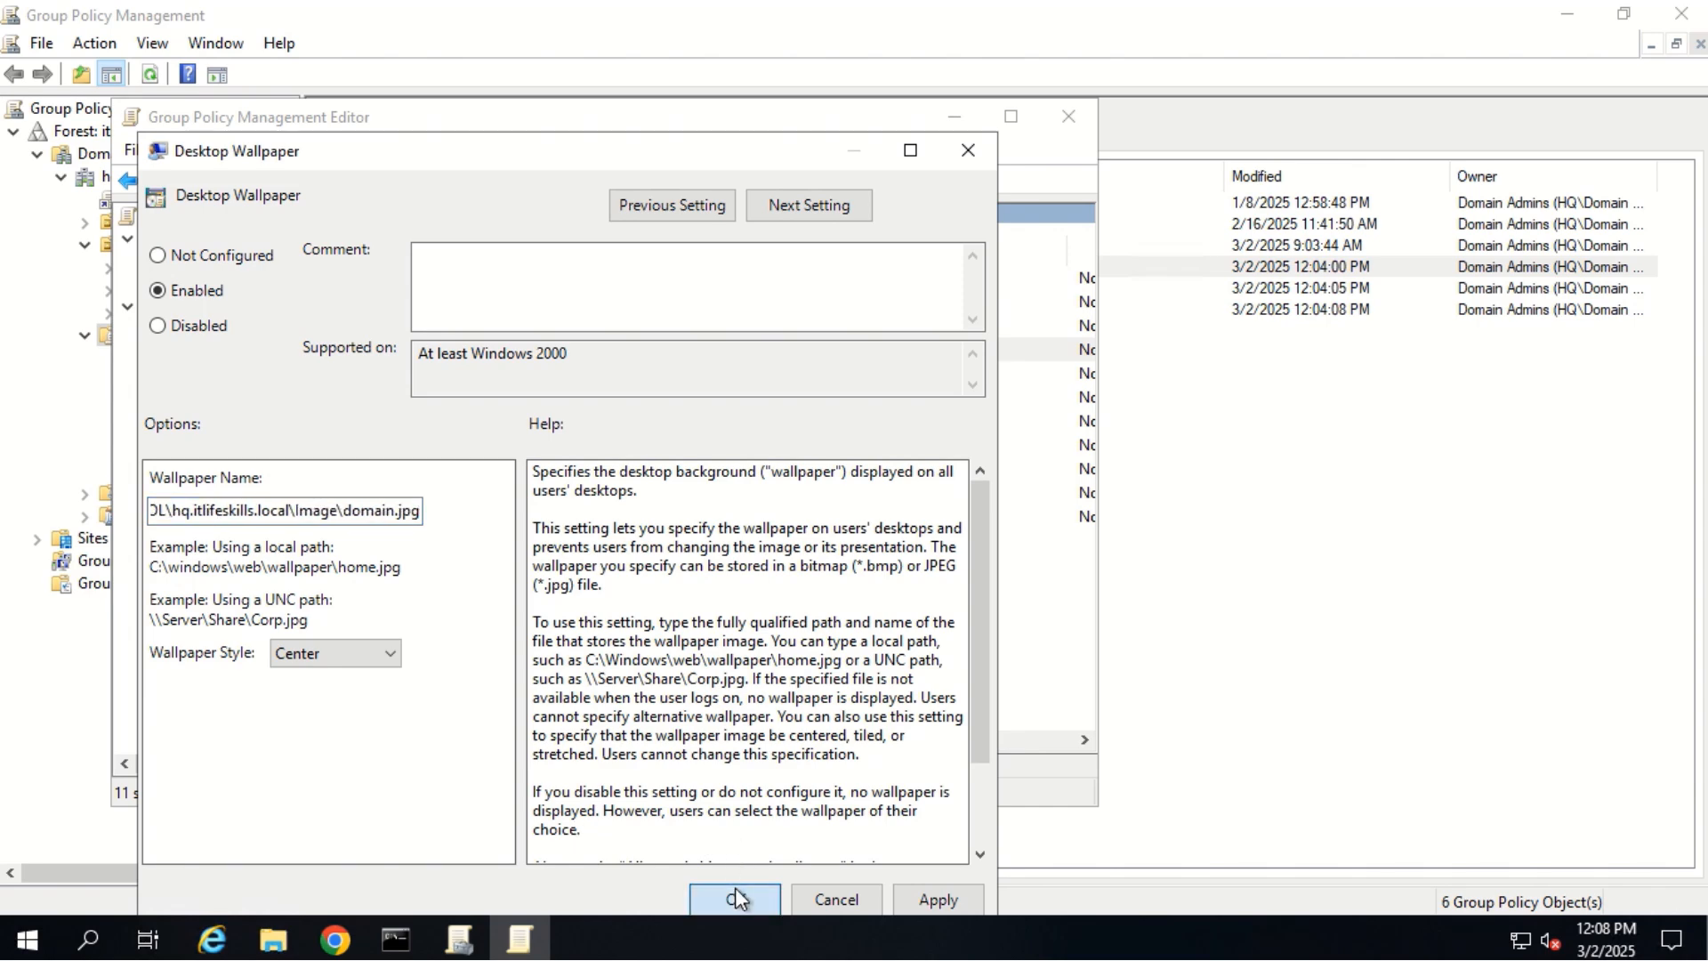
left_click(1069, 117)
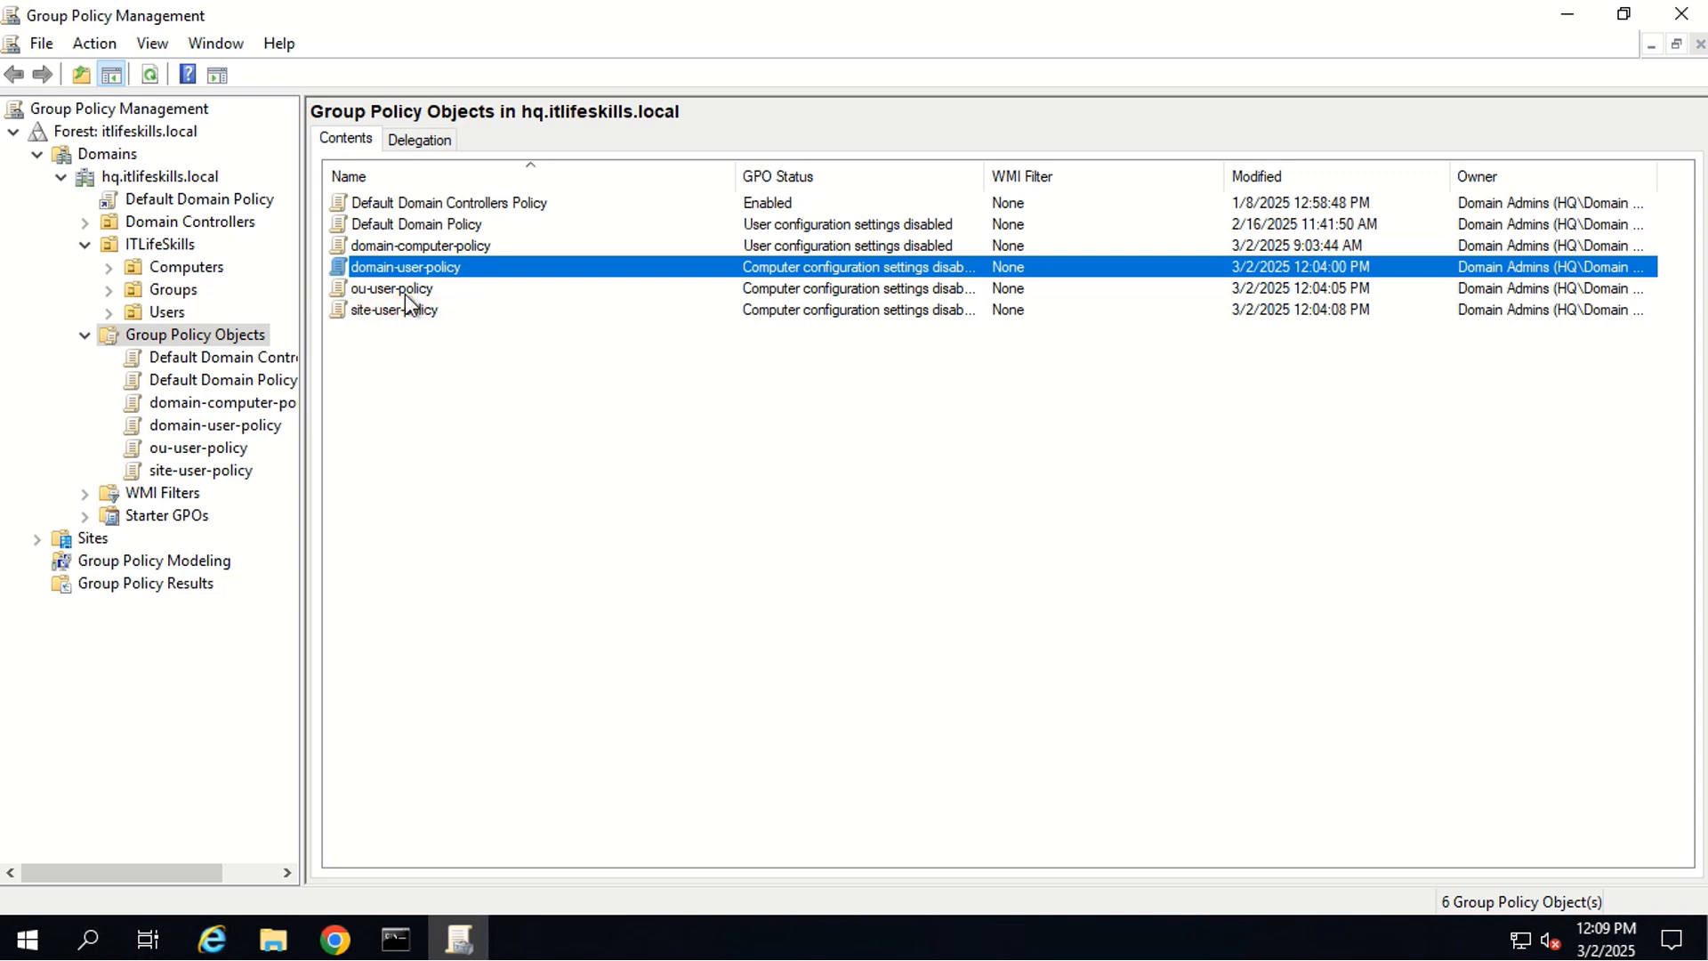
- Open ou-user-policy for editing and enable its Desktop Wallpaper setting in the Desktop subfolder of the user Administrative Templates' Desktop policies
right_click(404, 294)
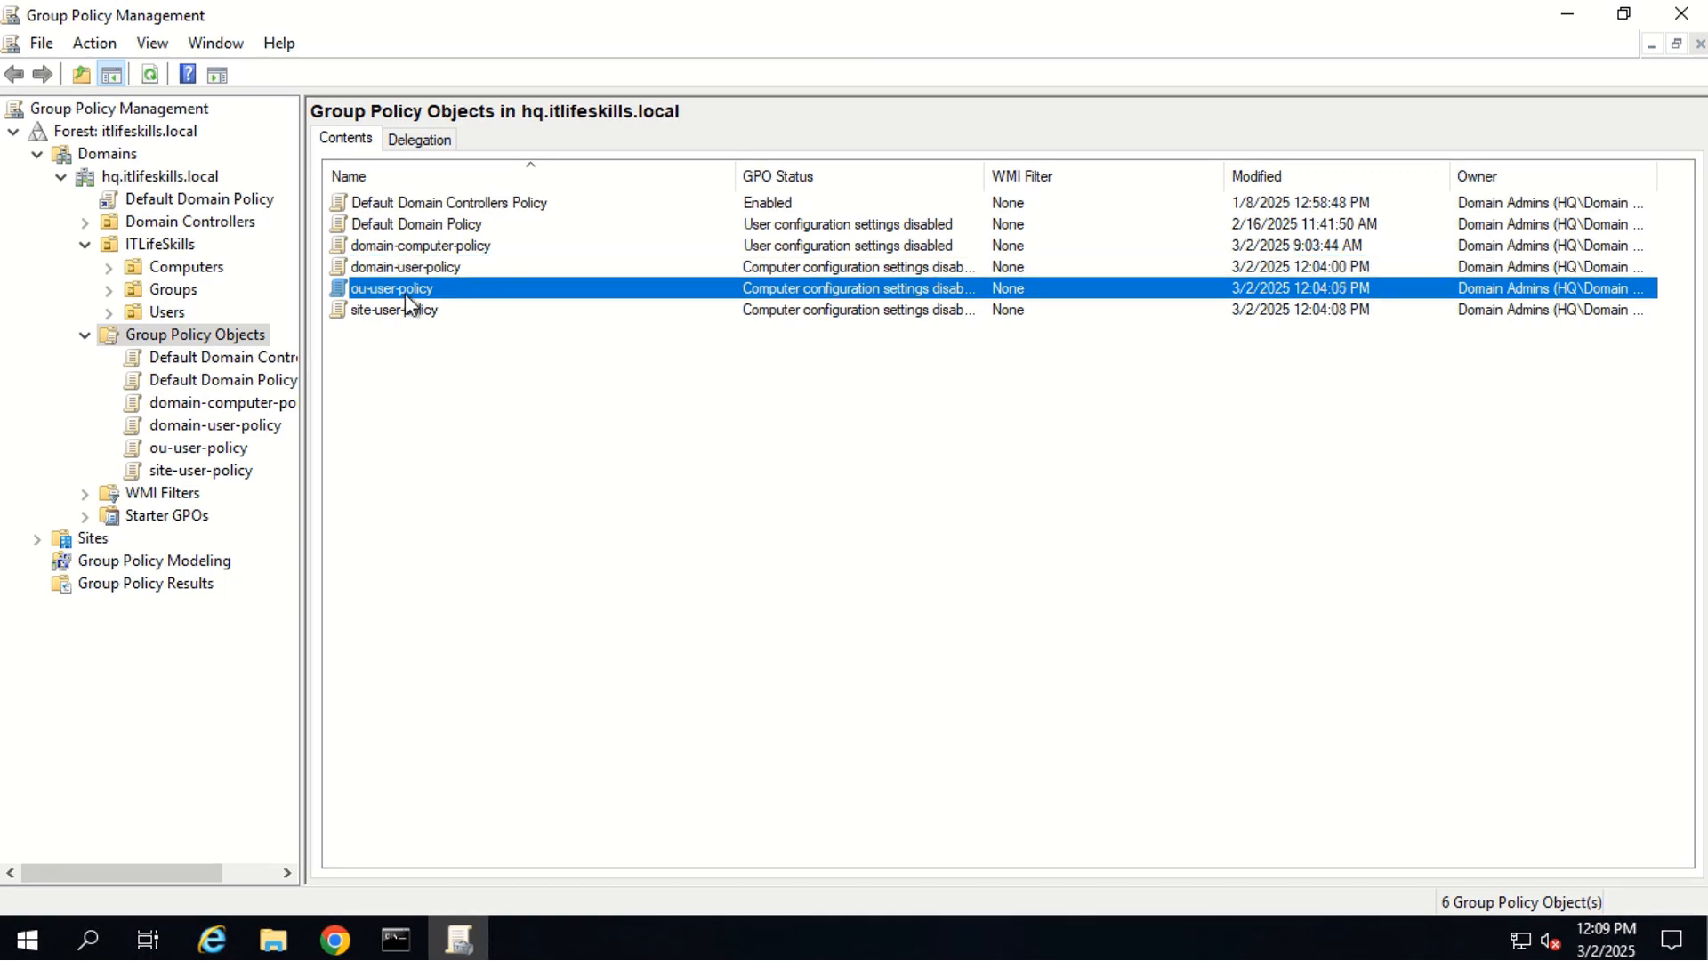
left_click(458, 311)
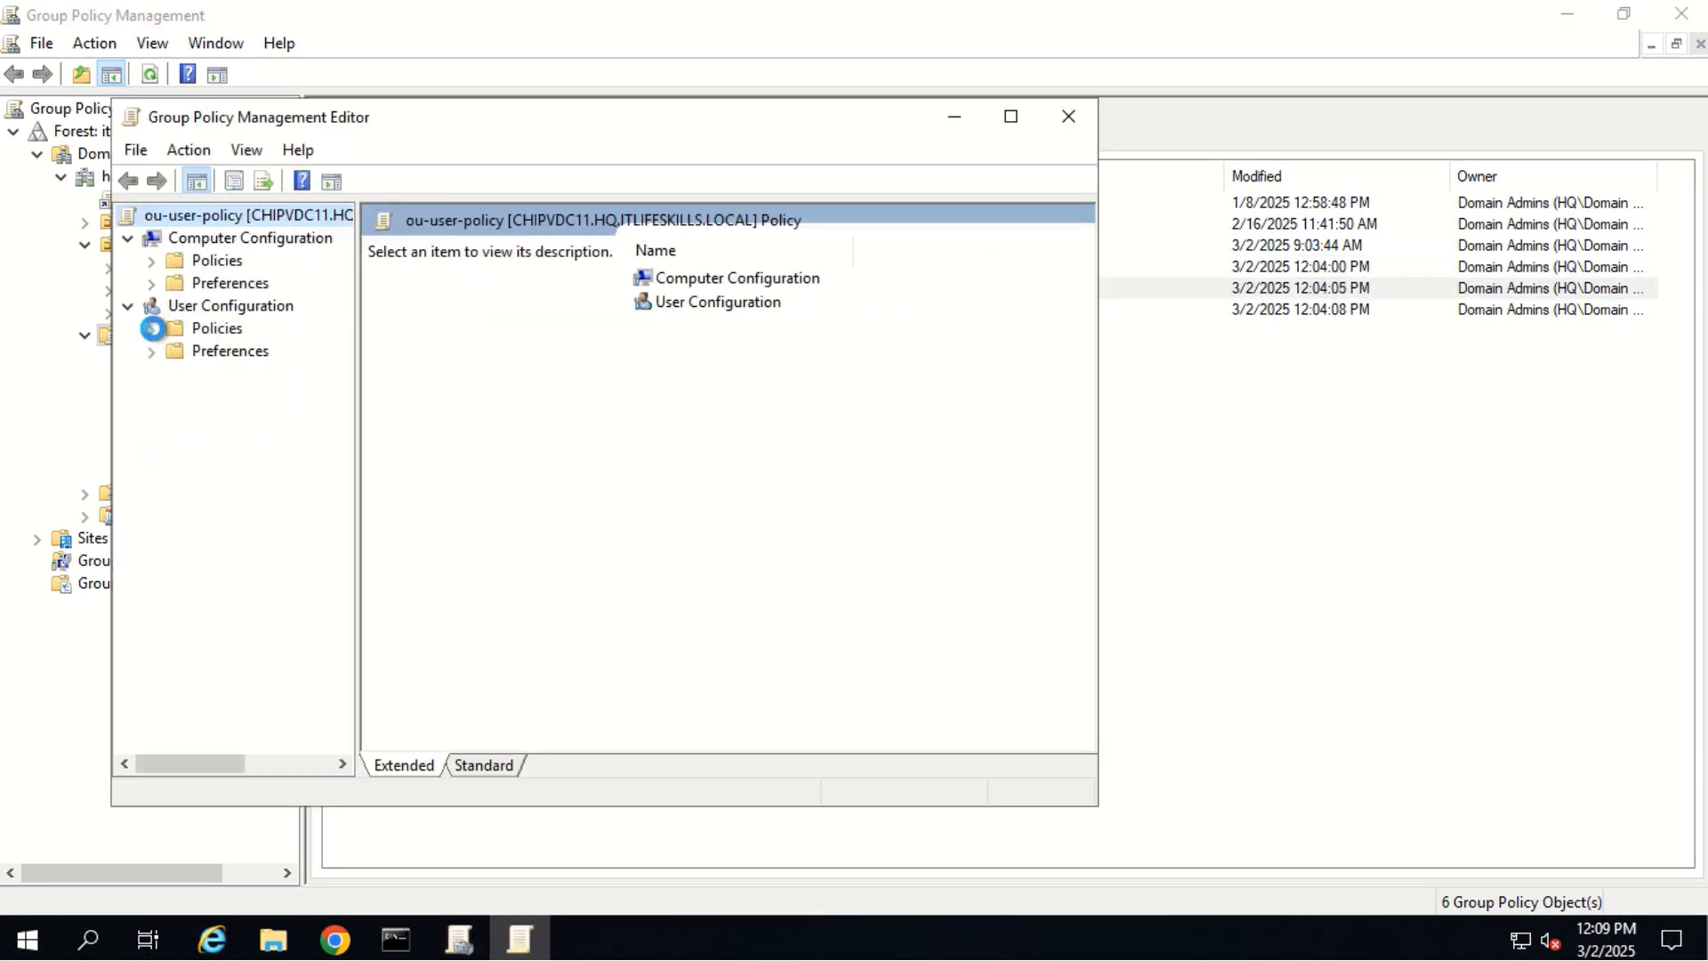
left_click(151, 328)
left_click(174, 397)
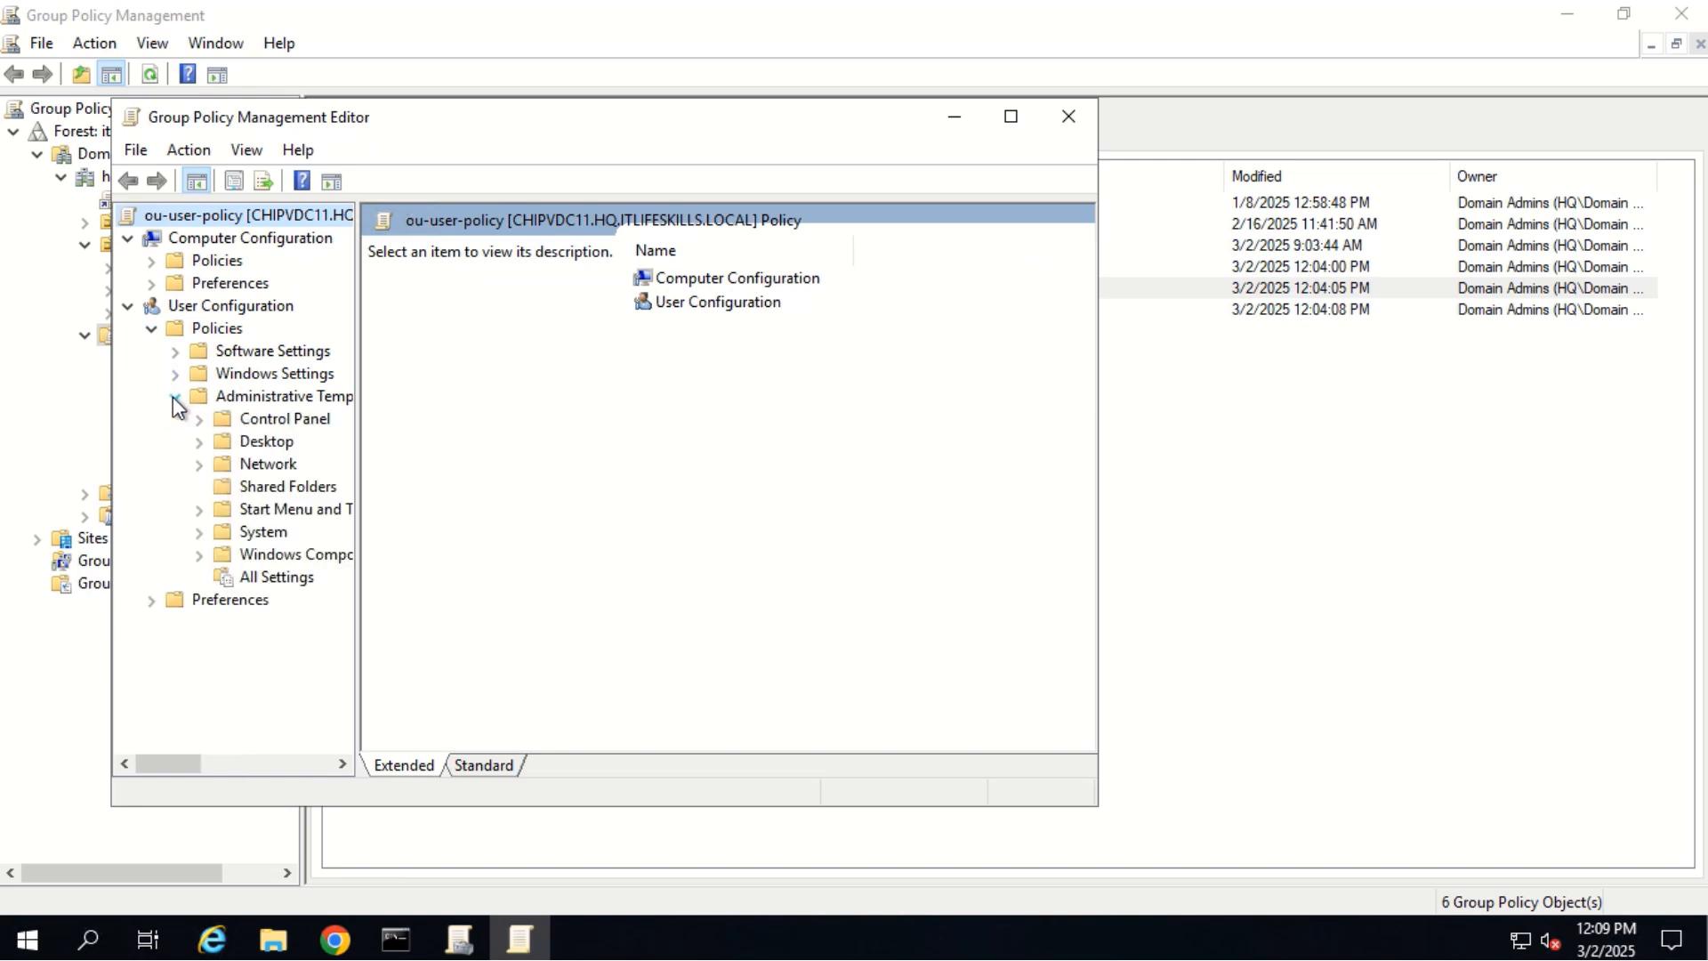
left_click(199, 441)
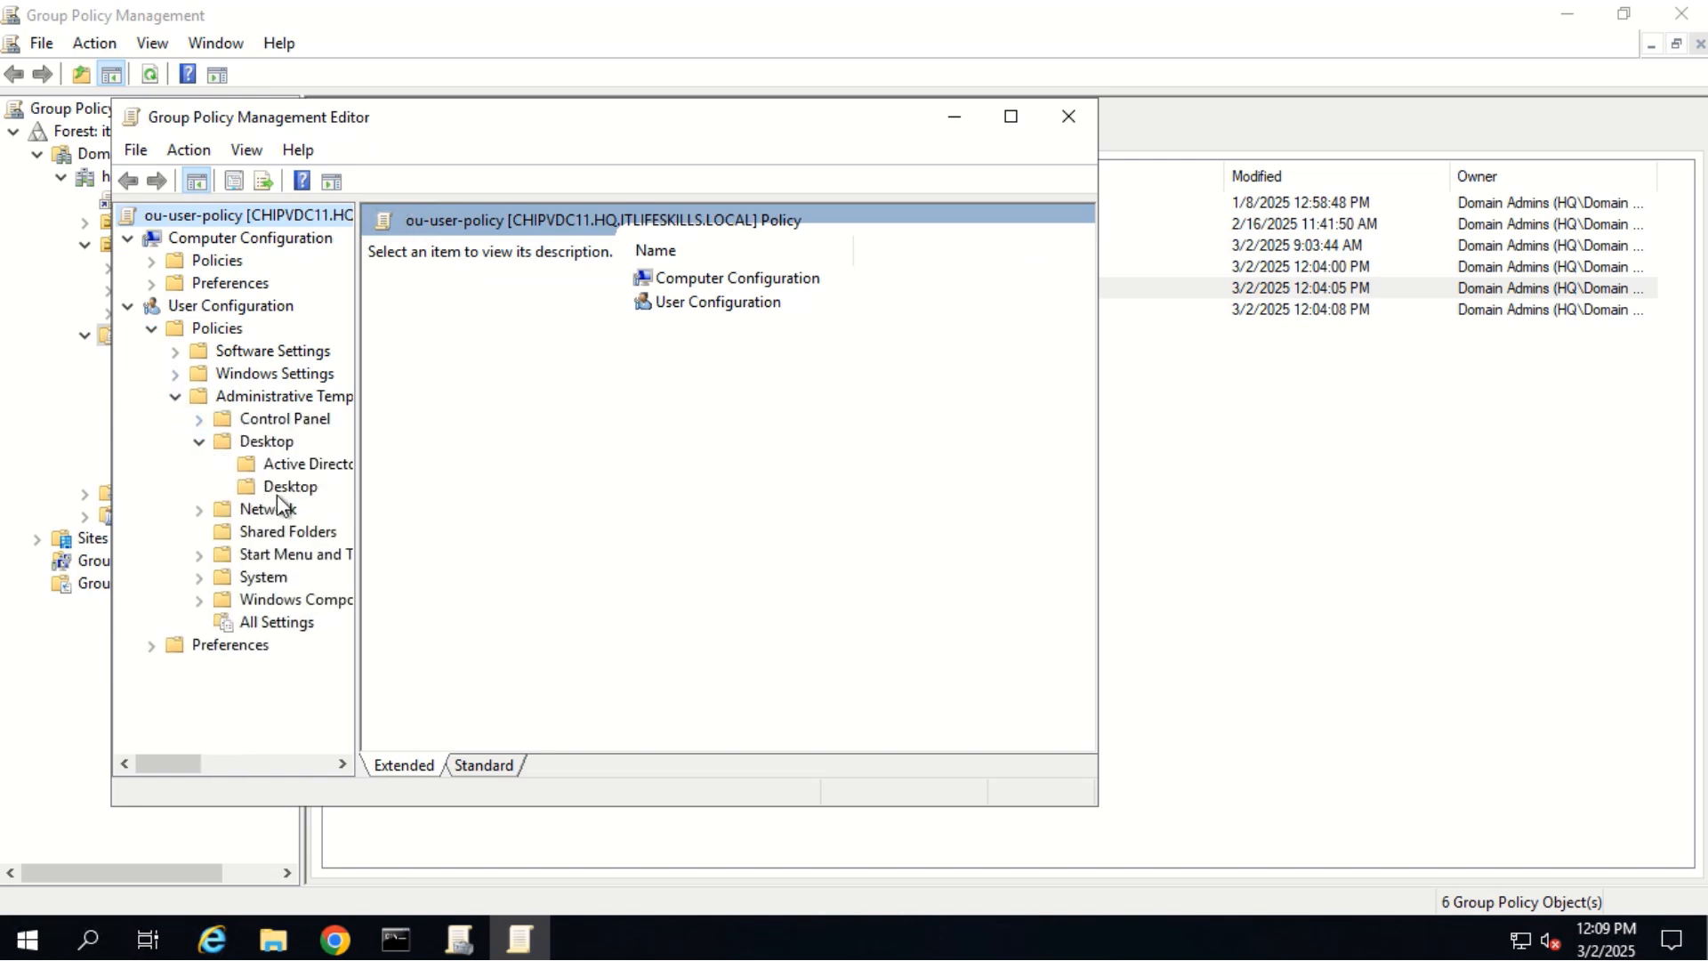
left_click(276, 495)
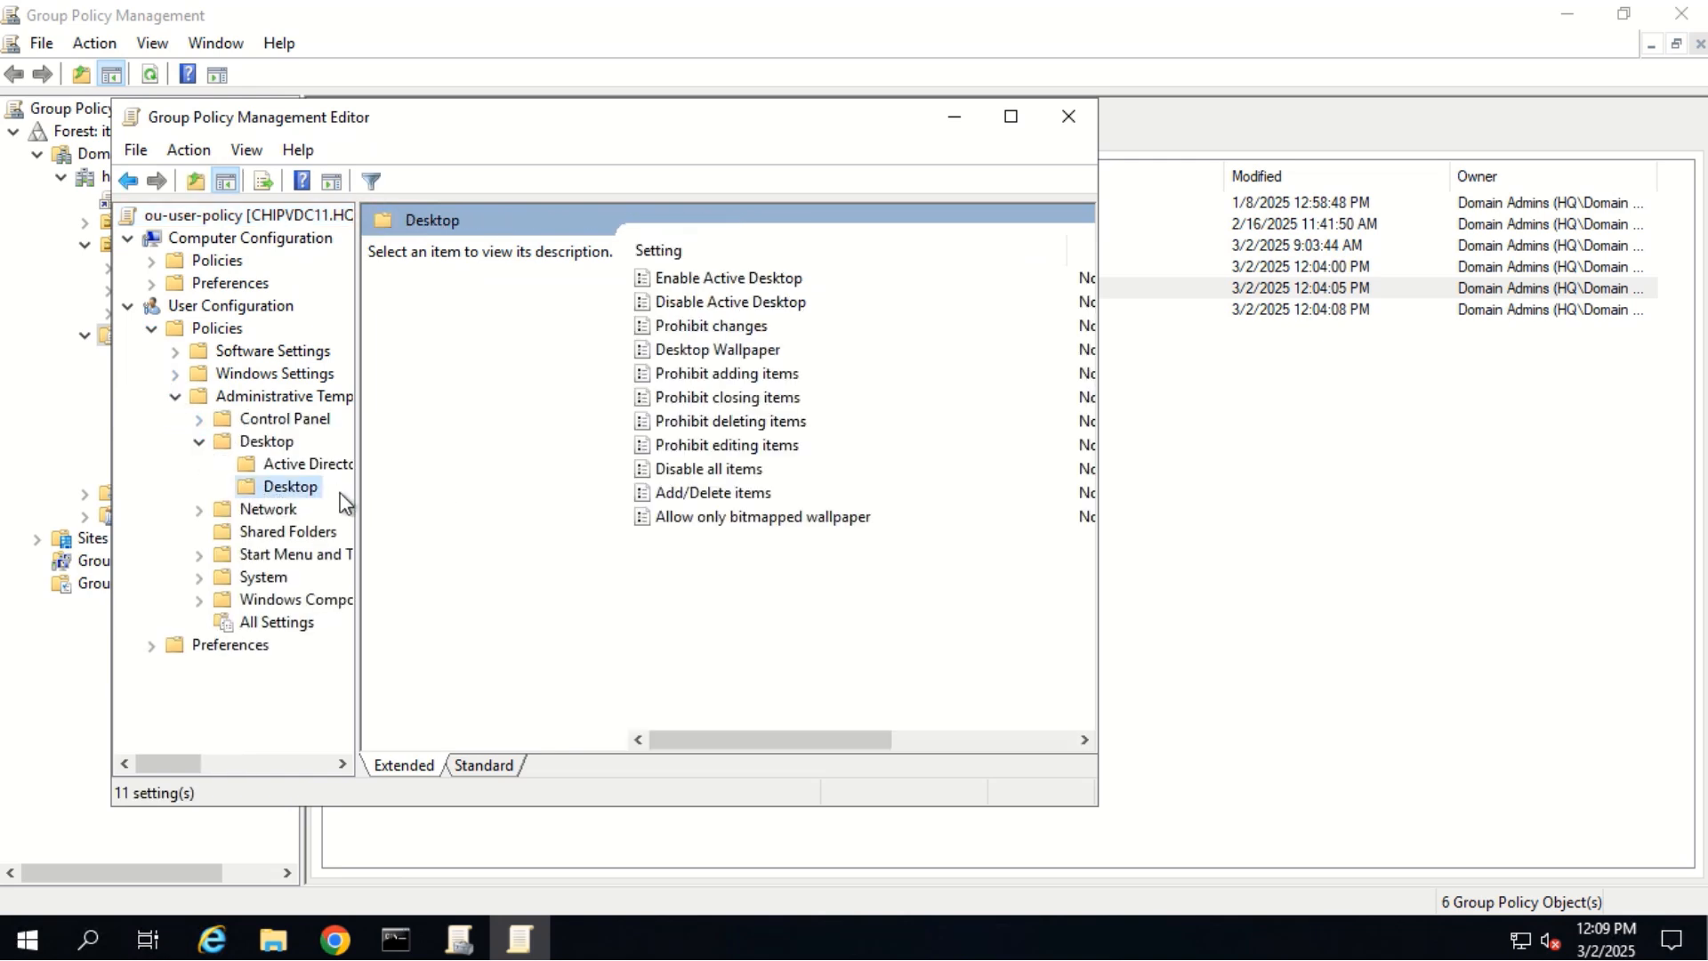
double_click(709, 350)
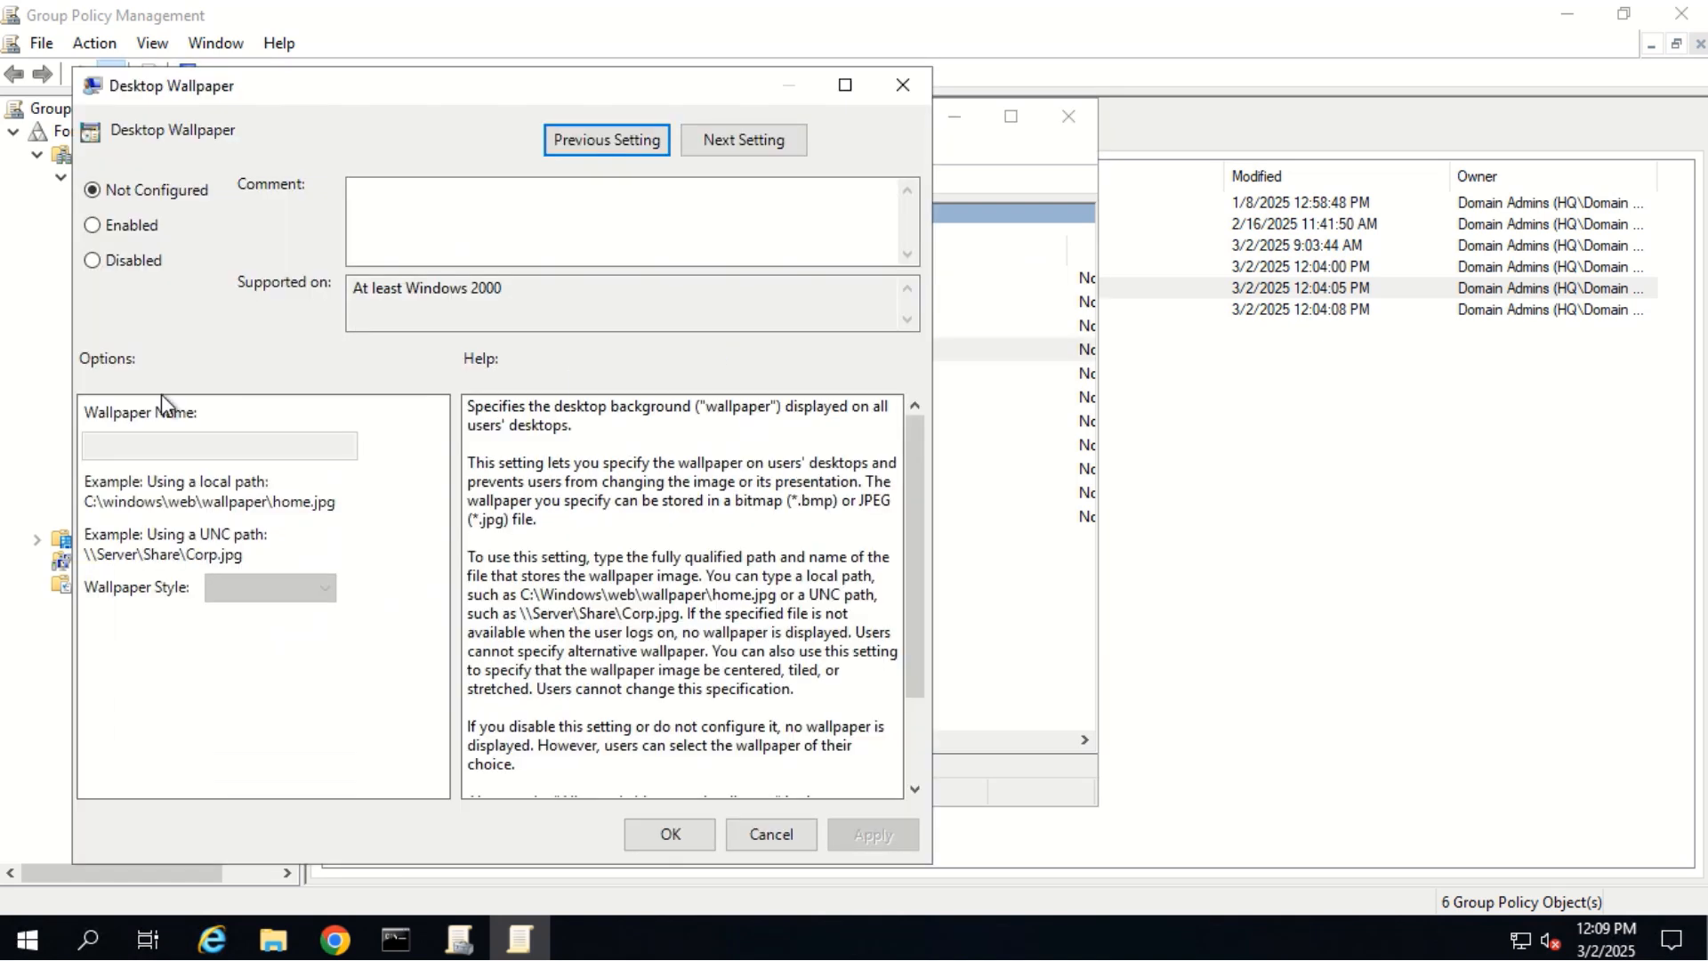
left_click(135, 233)
- Set ou-user-policy's wallpaper name to \\chipvdc11\SYSVOL\hq.itlifeskills.local\Image\ou.jpg and save the setting
left_click(134, 436)
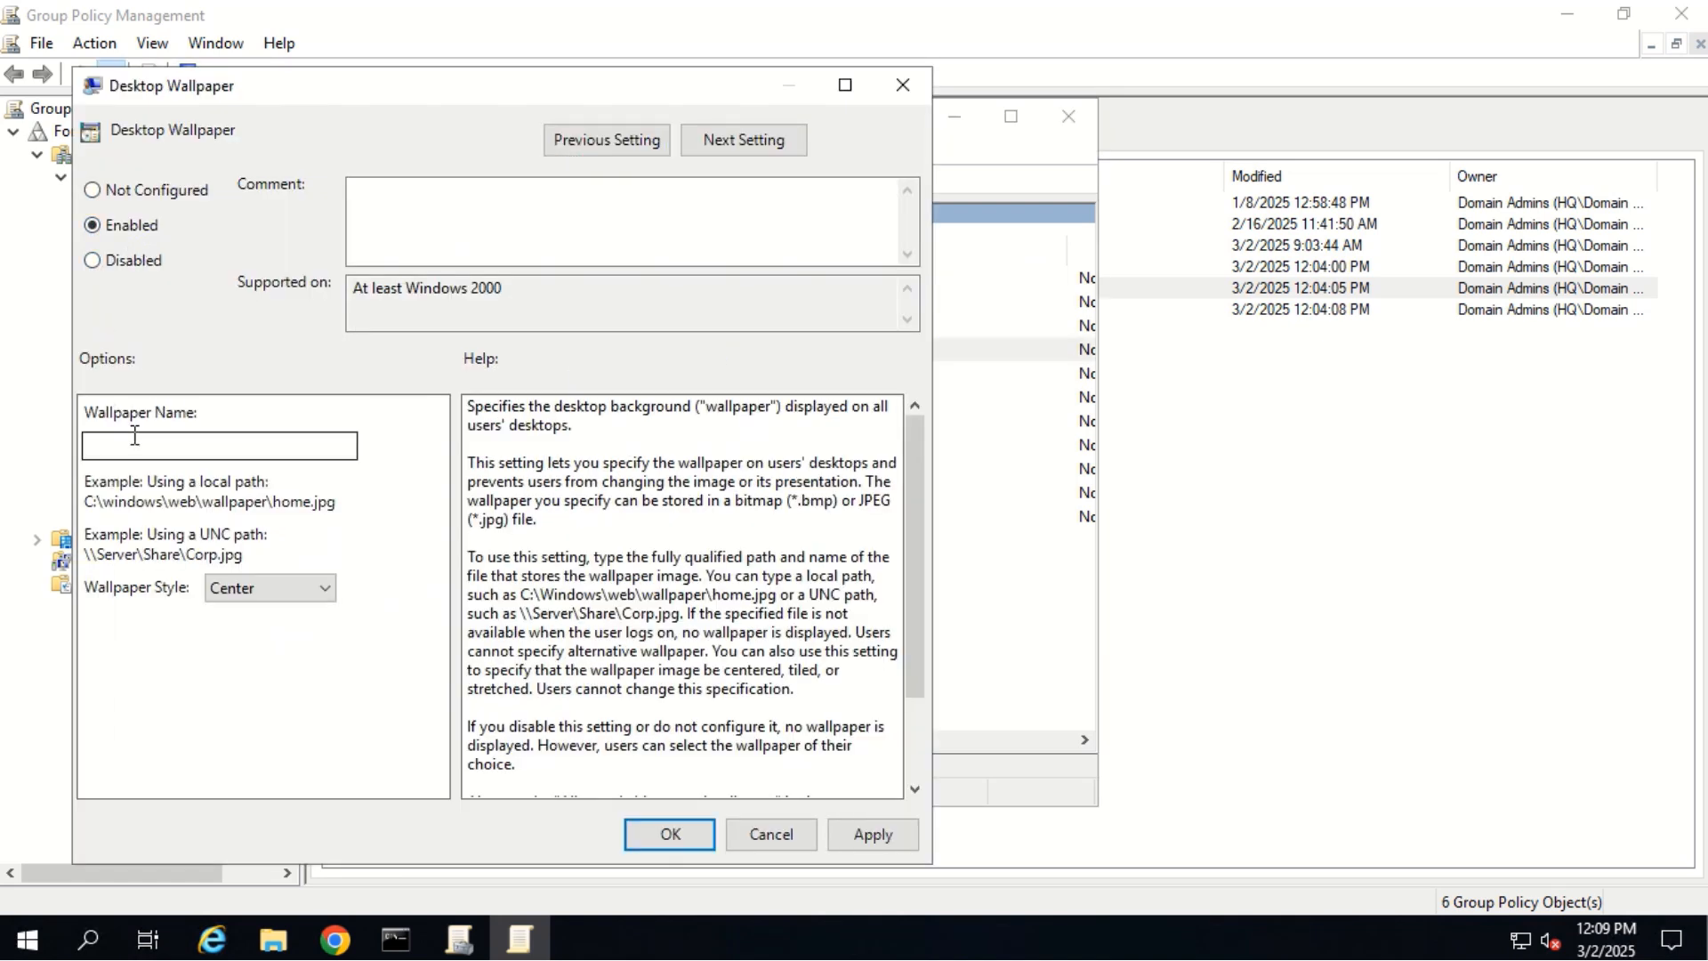
key("ctrl+v")
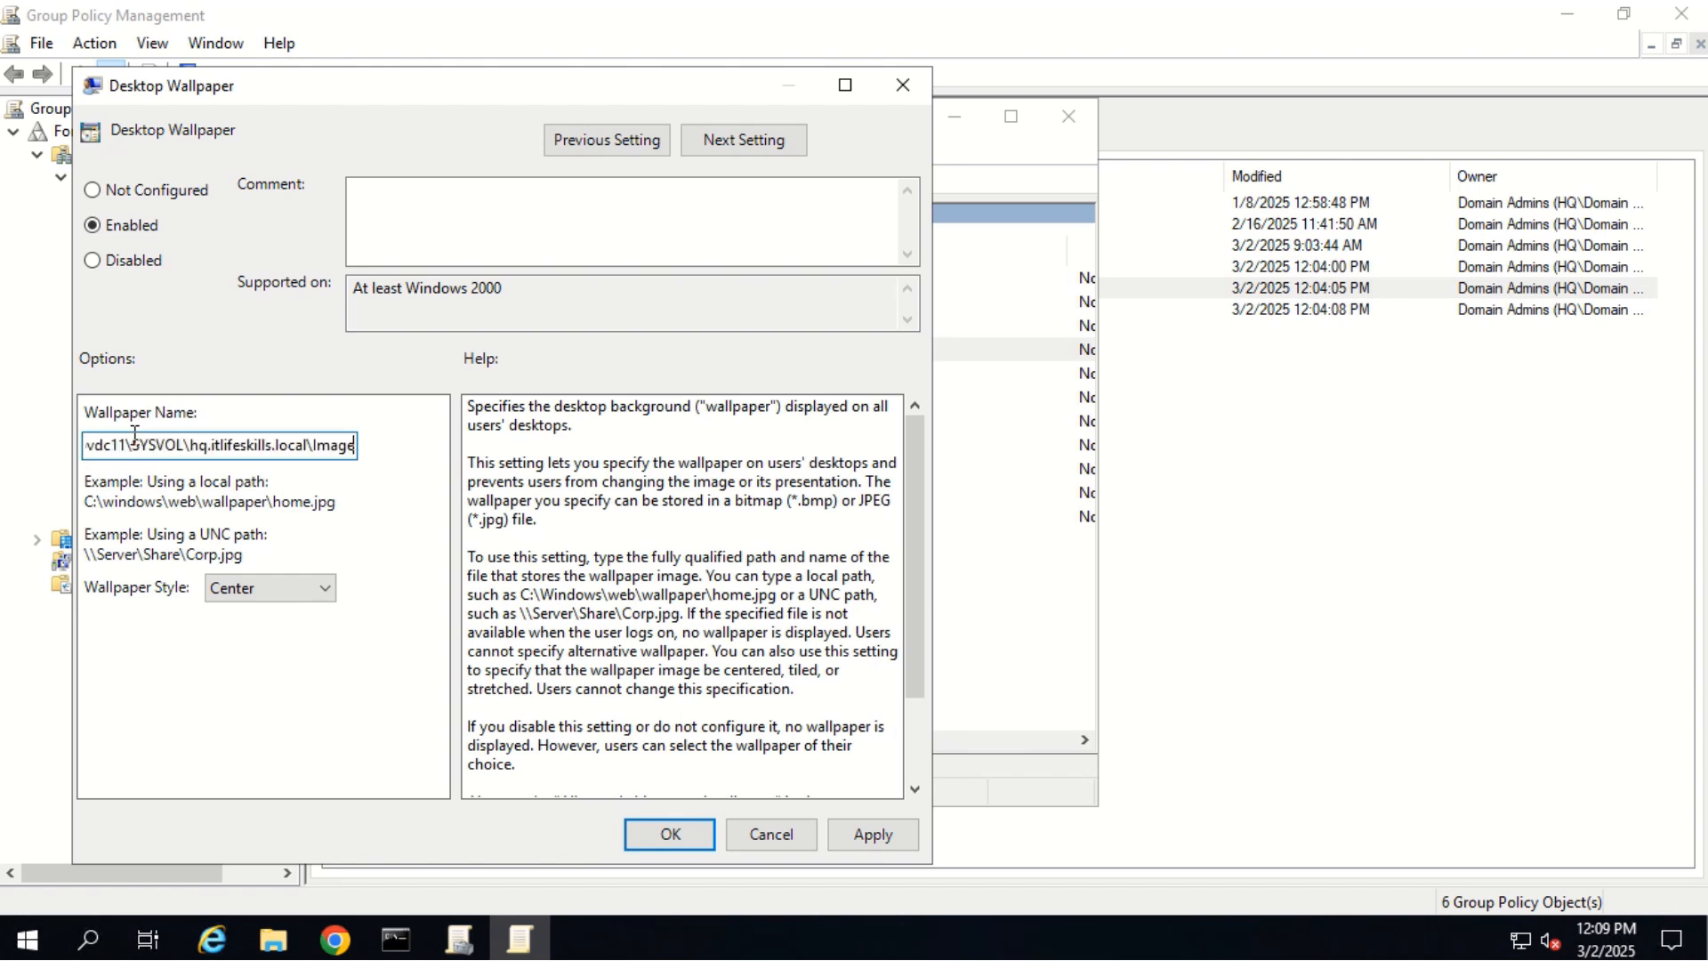
type("\\o")
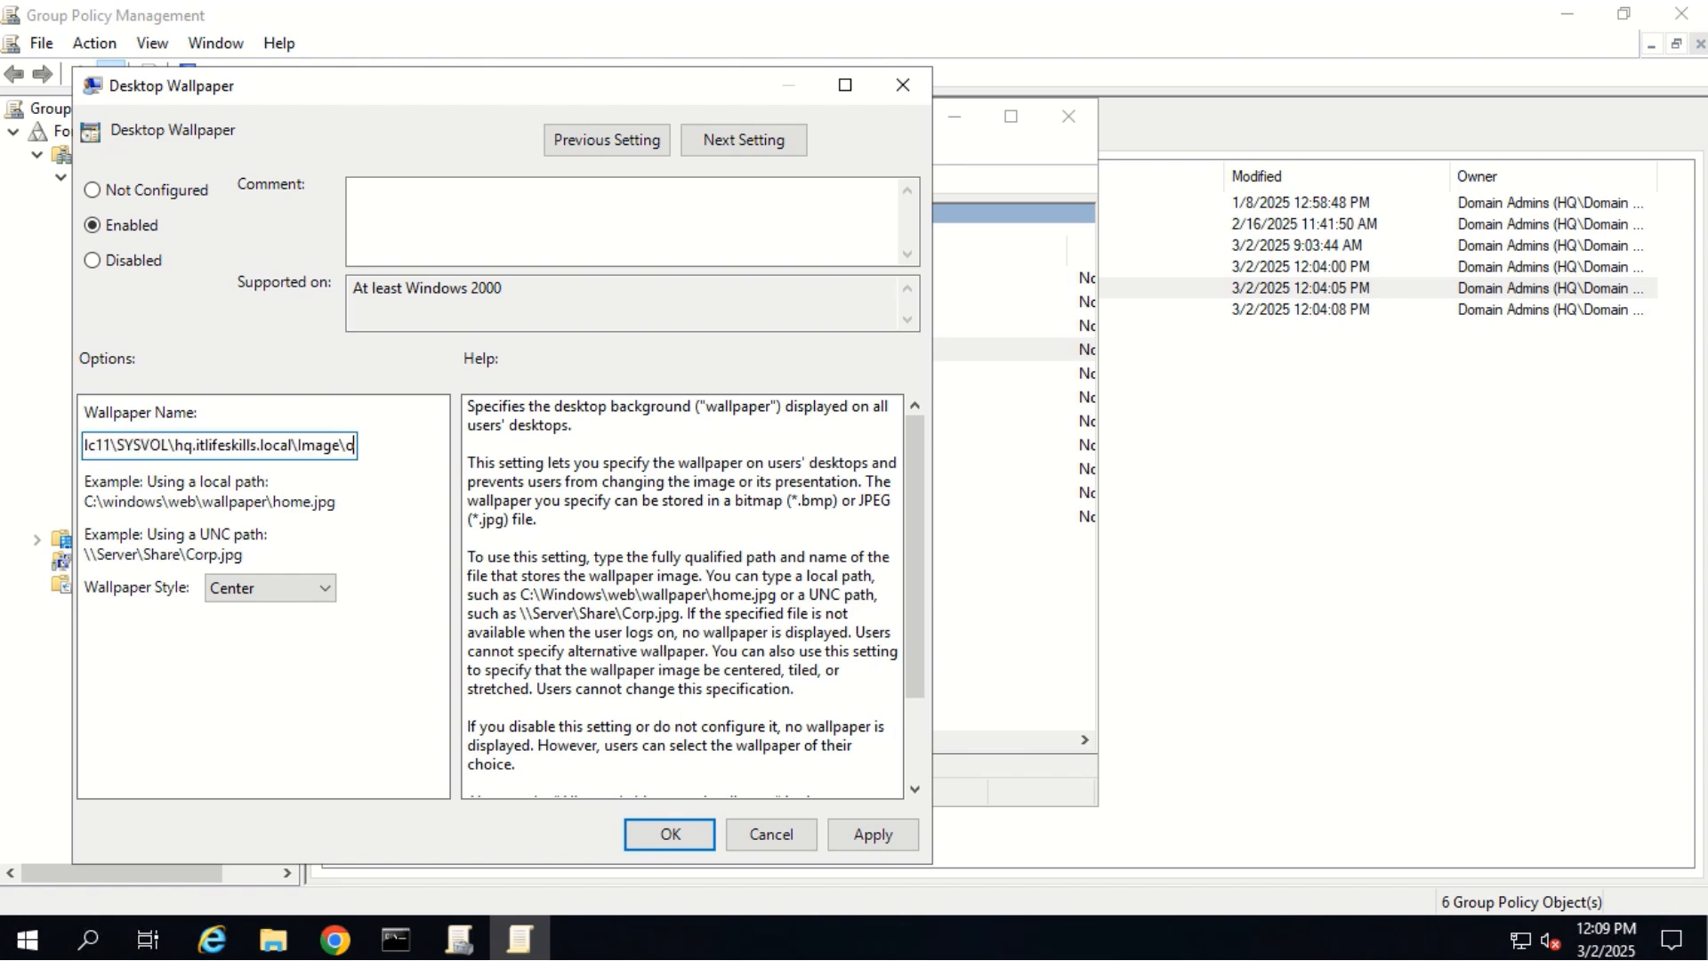
type("u.jpg")
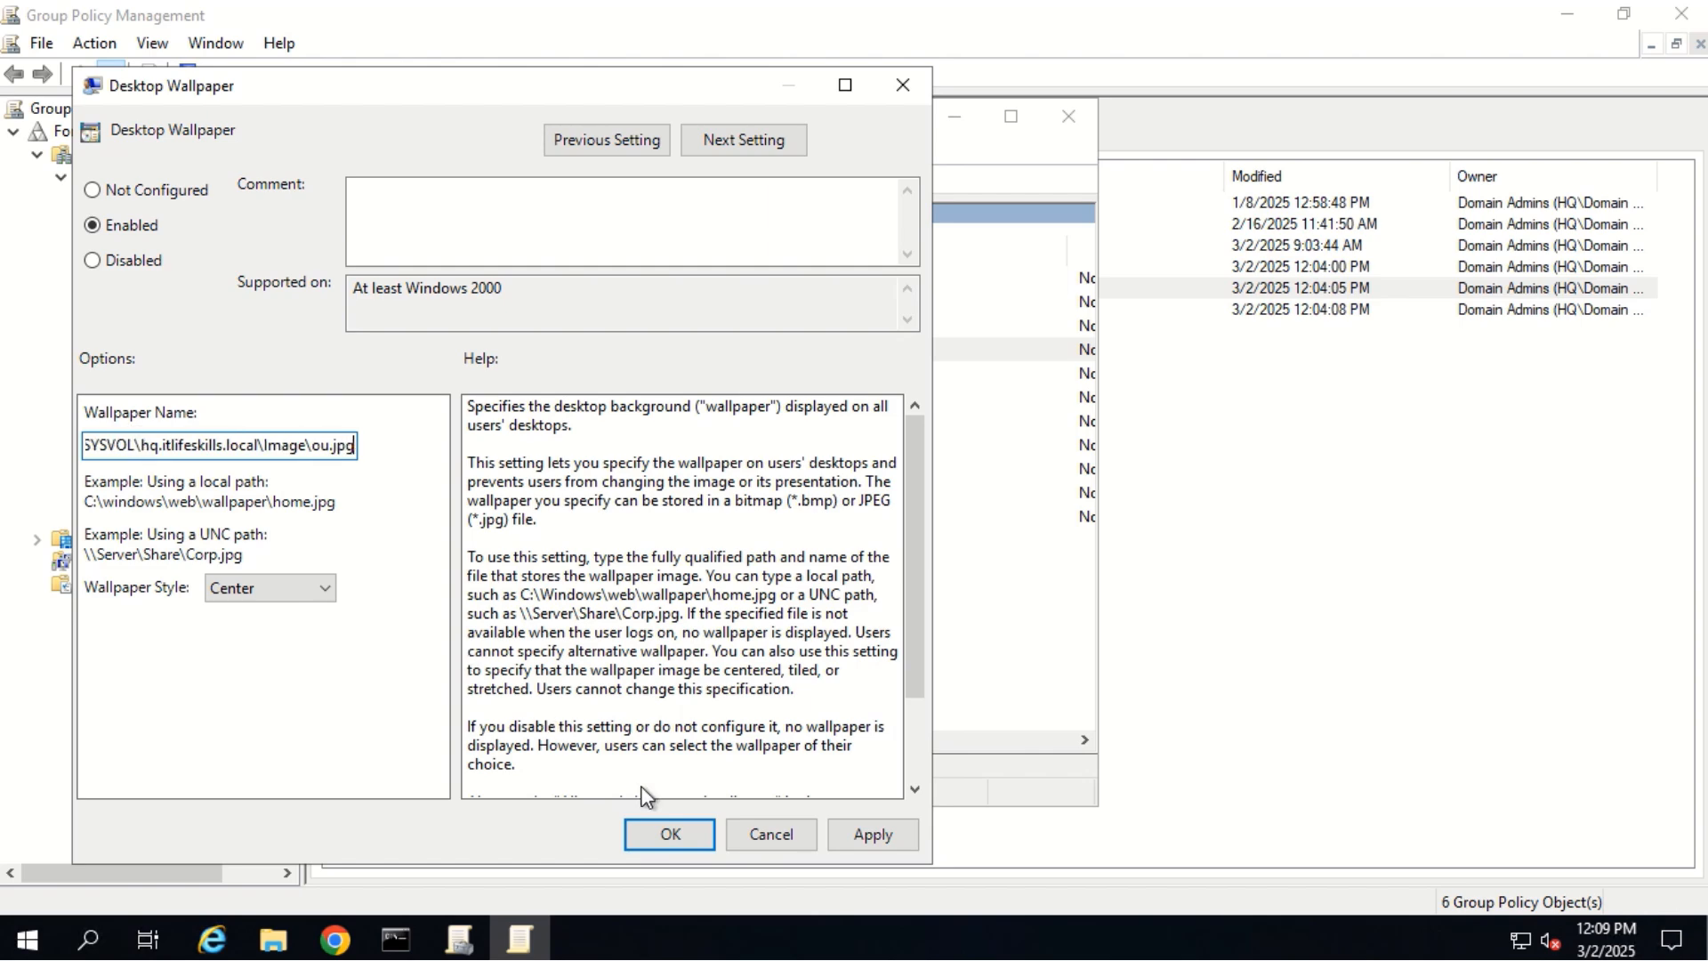
left_click(646, 839)
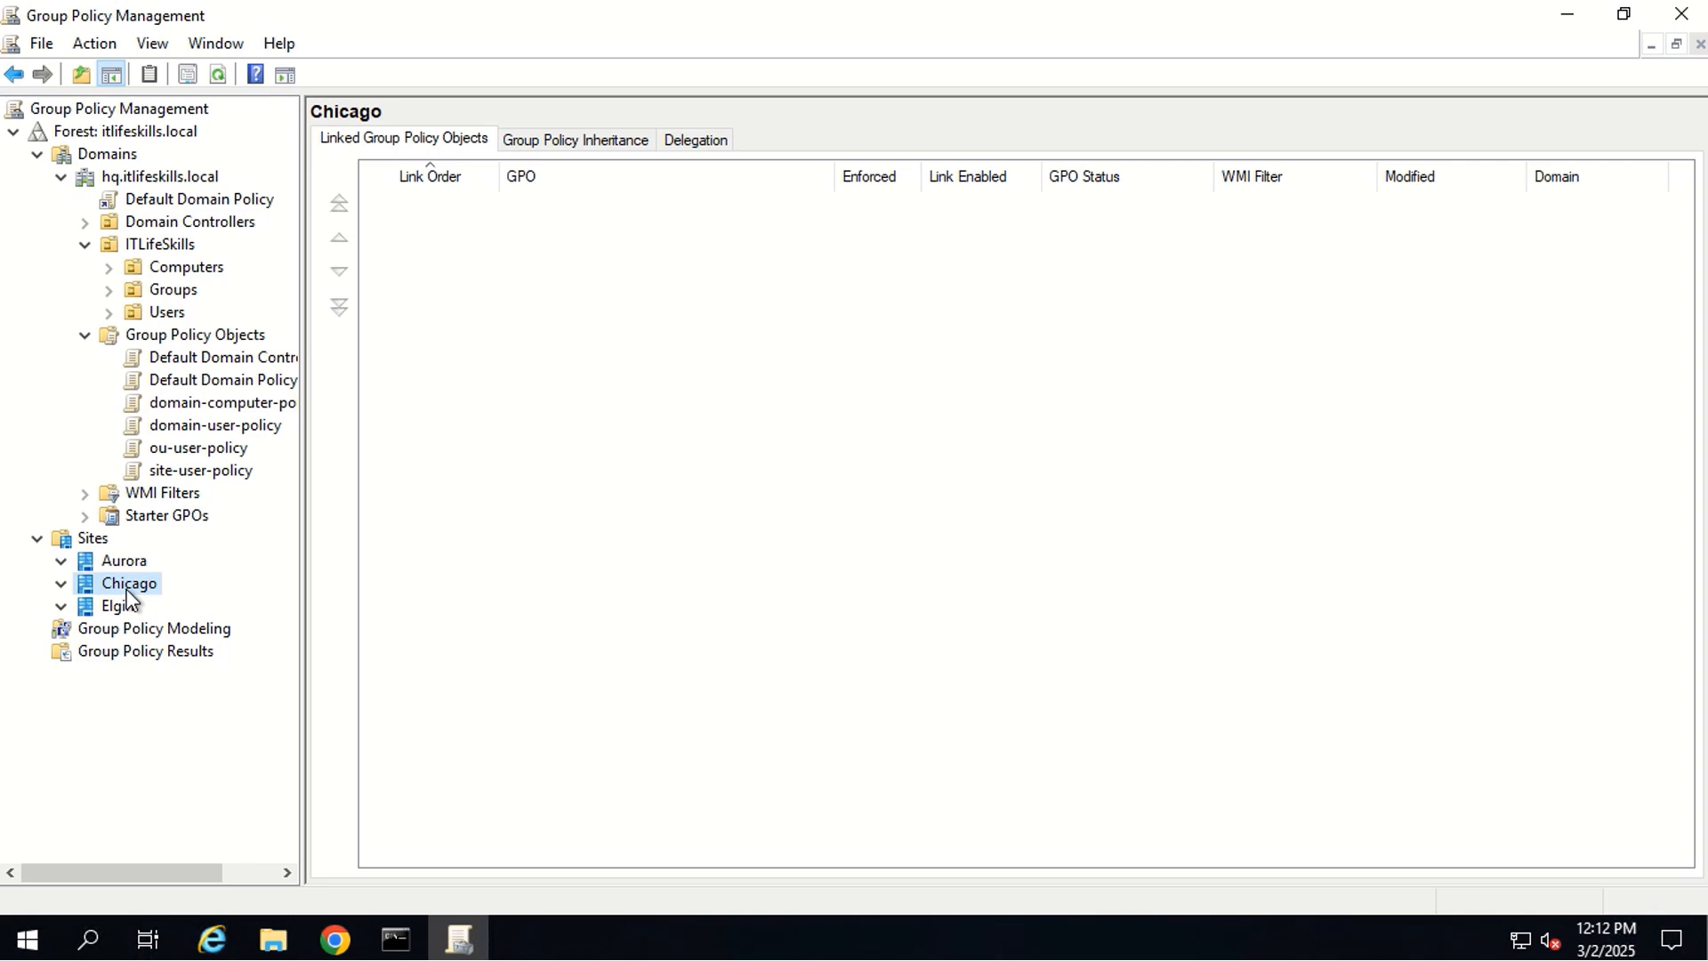
- Link the existing GPO site-user-policy to the Chicago site
right_click(127, 588)
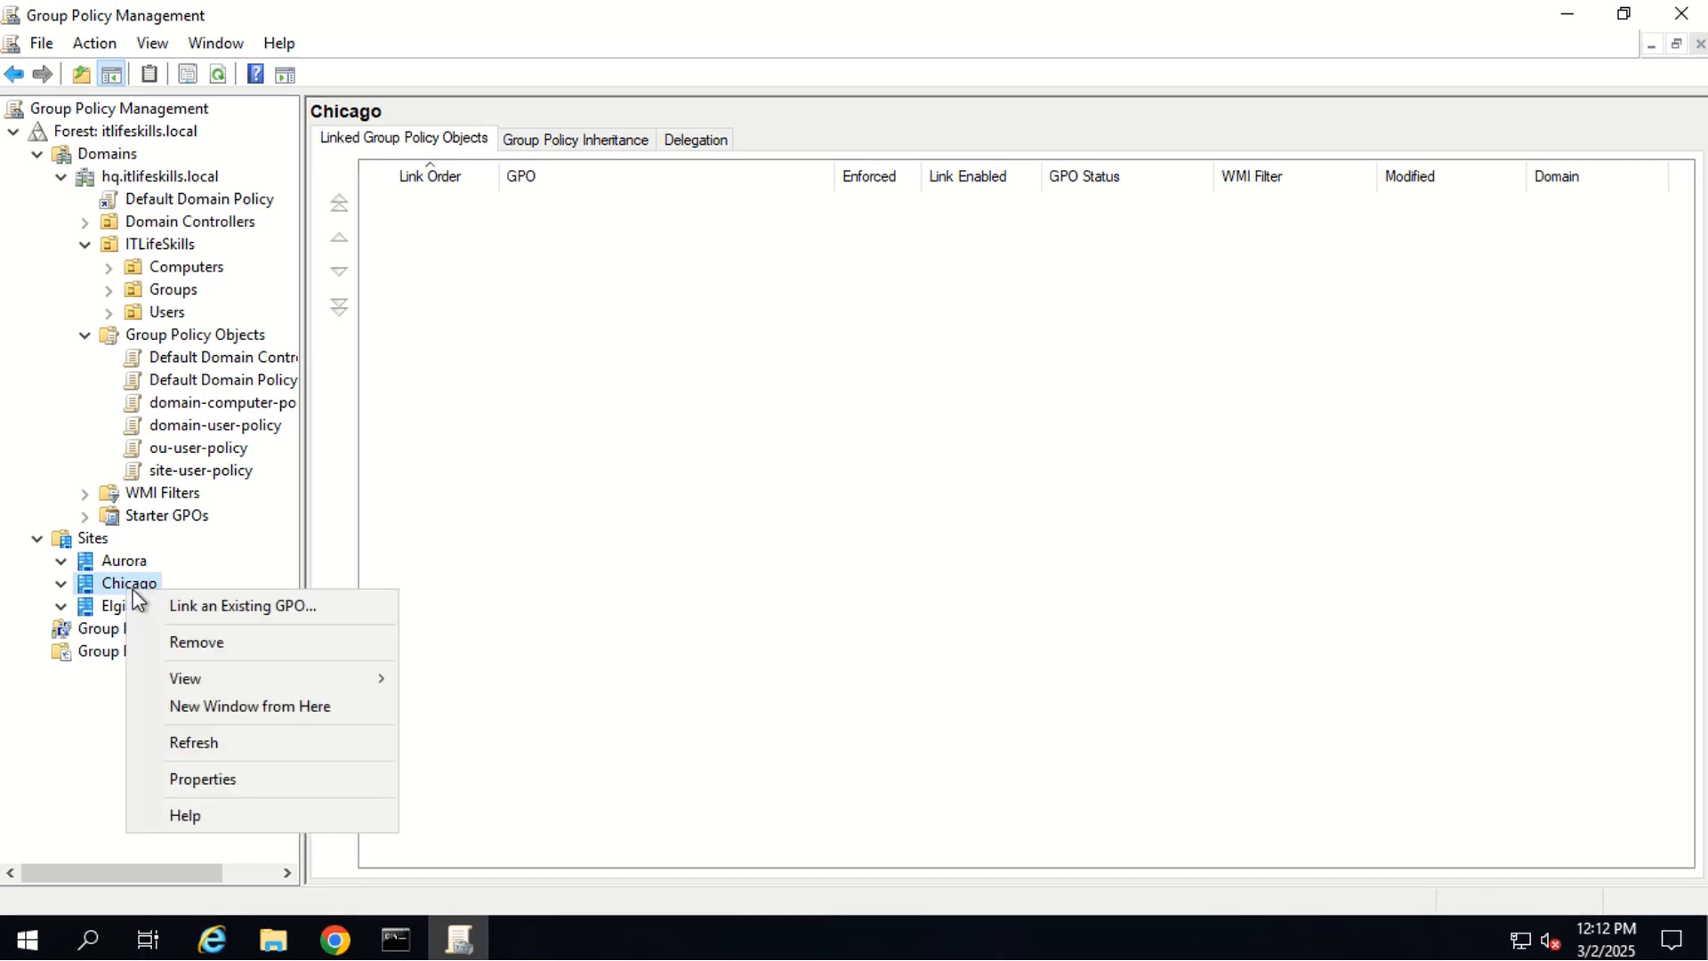
left_click(189, 607)
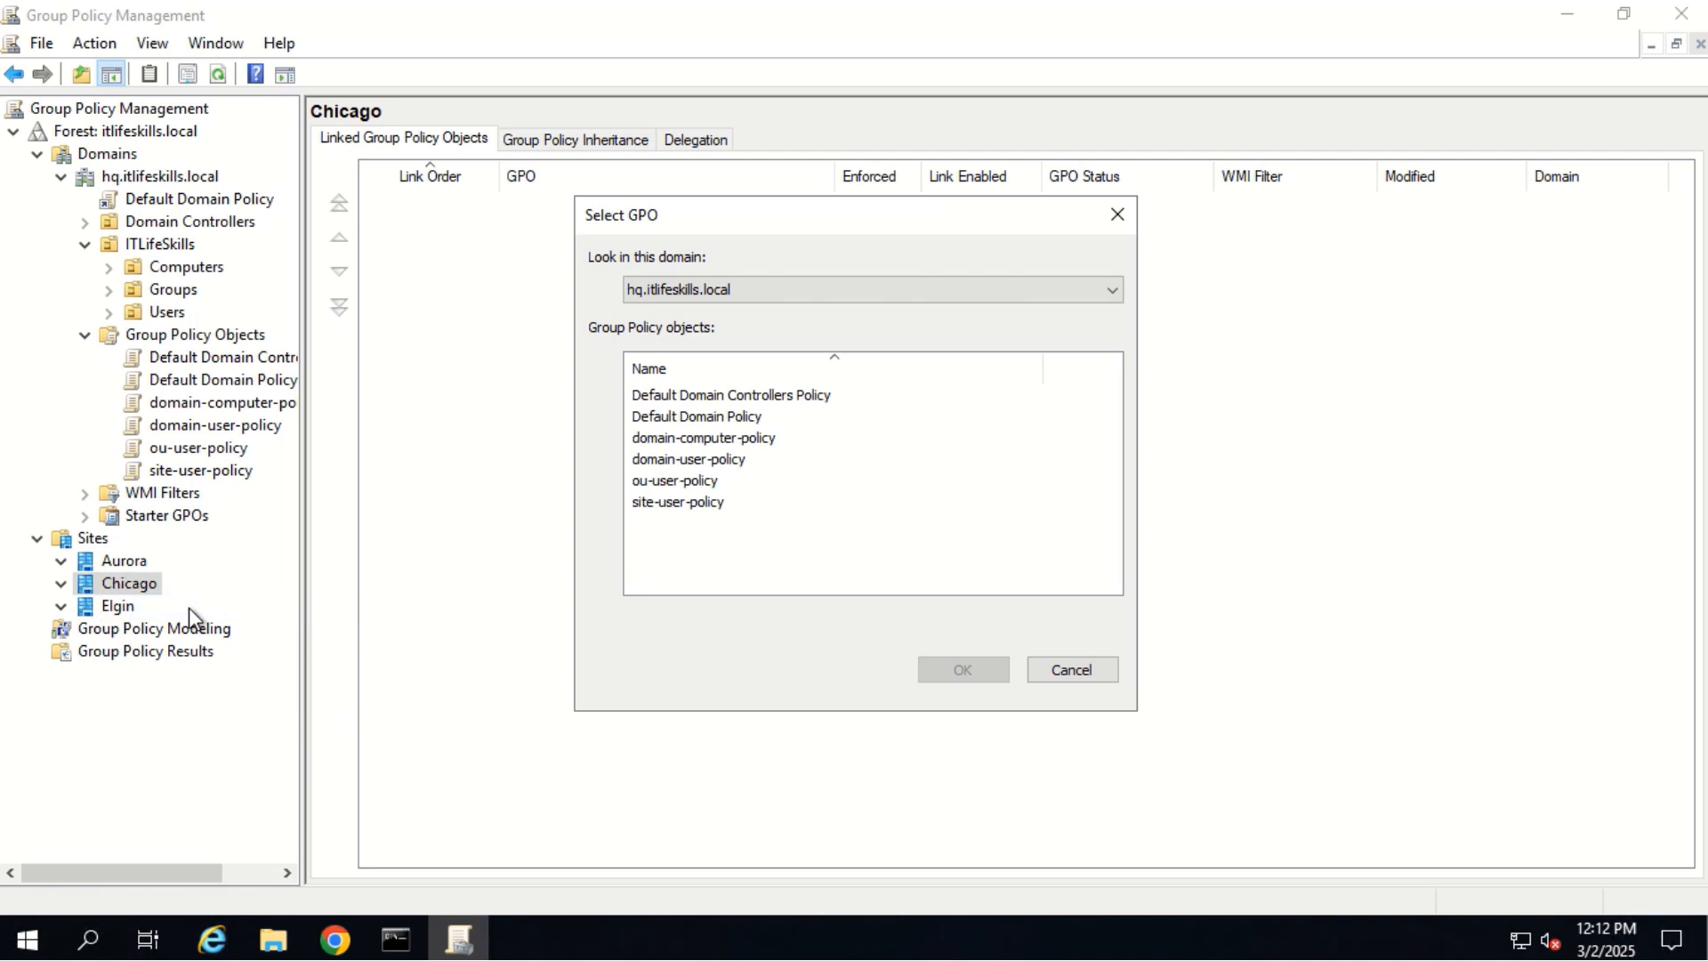
left_click(709, 504)
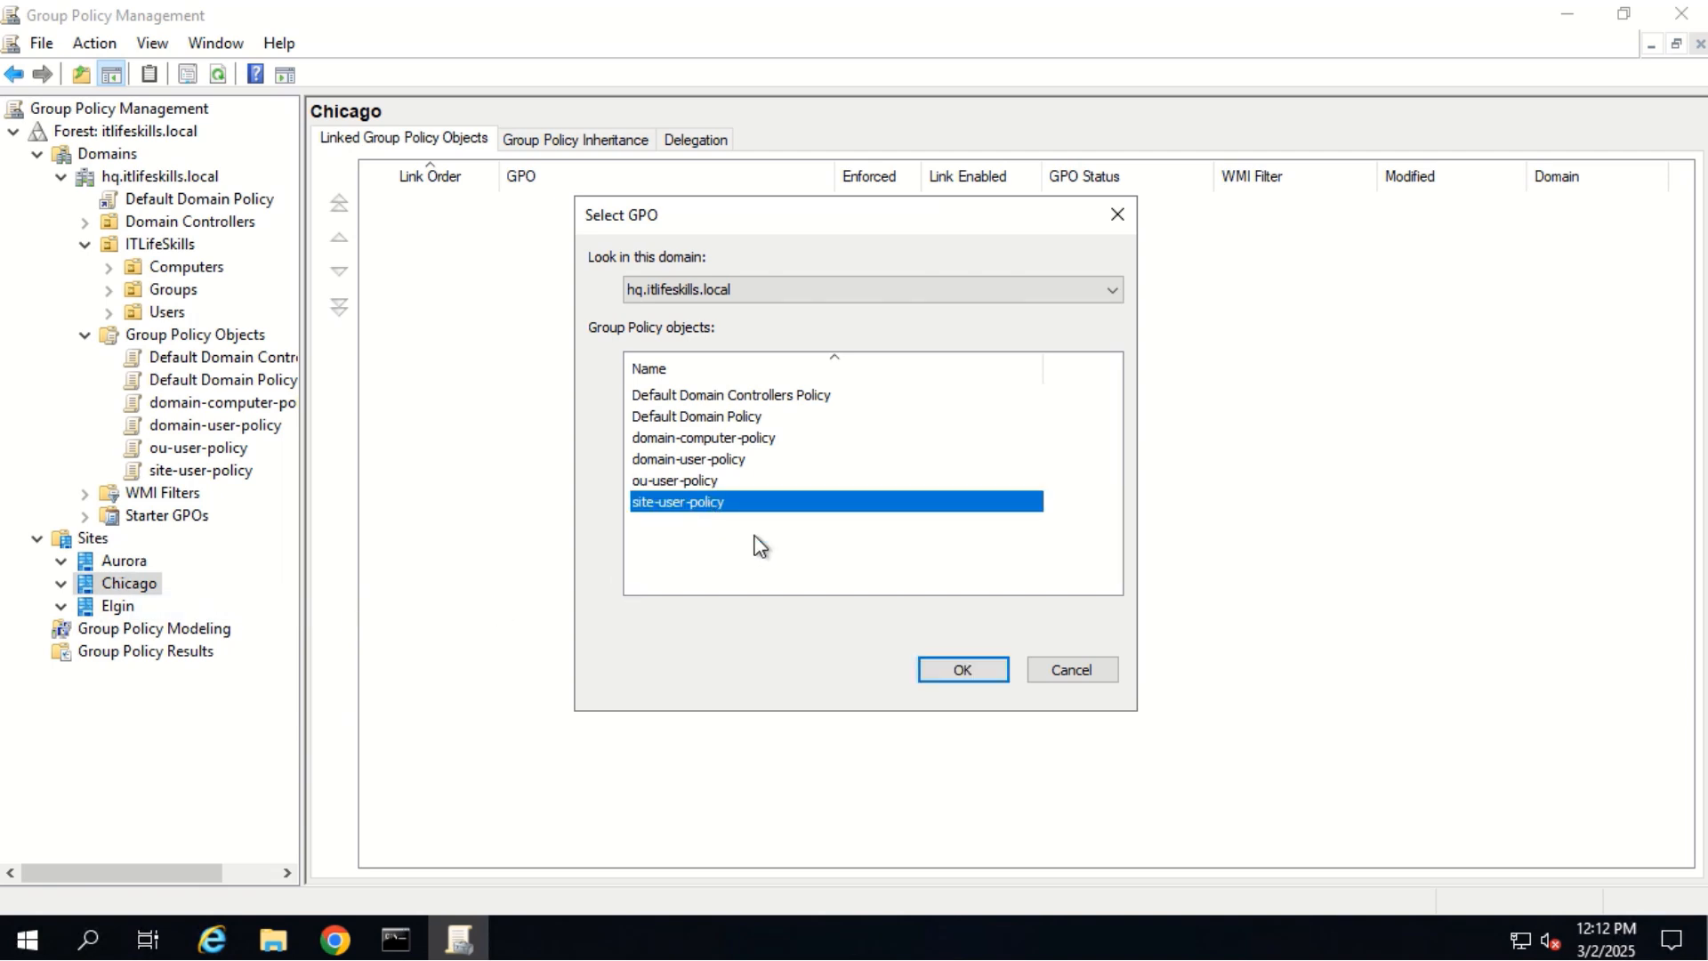
left_click(951, 676)
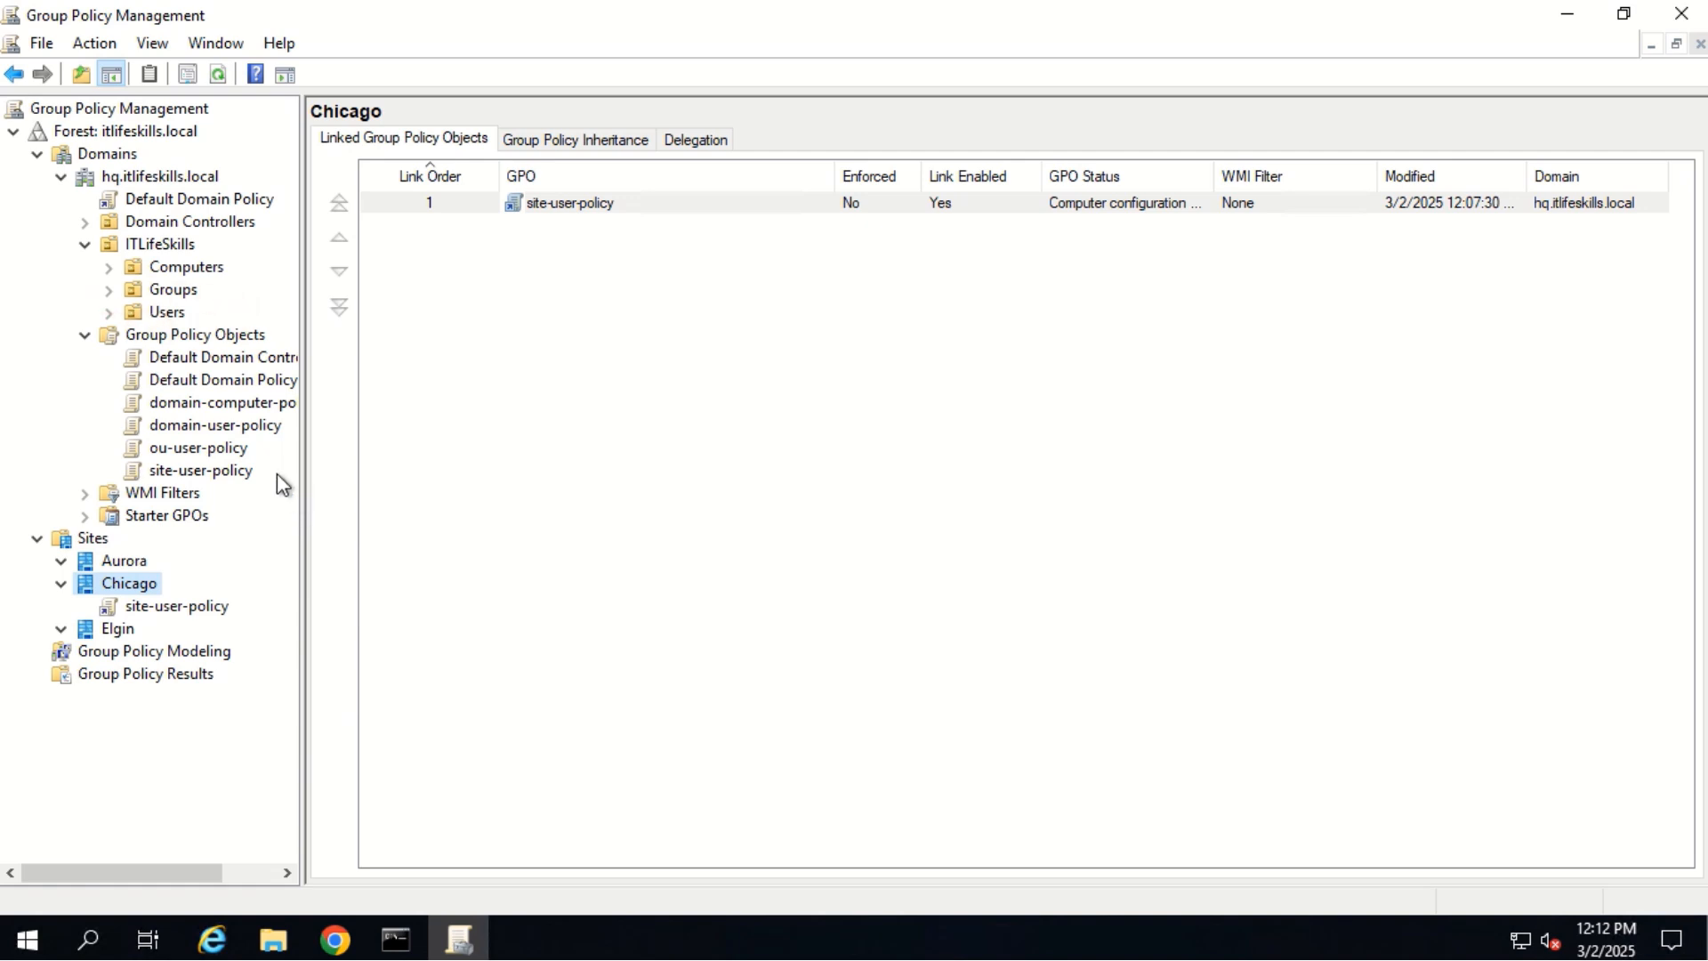
- Link the existing GPO ou-user-policy to the Users OU under ITLifeSkills
right_click(162, 312)
left_click(290, 355)
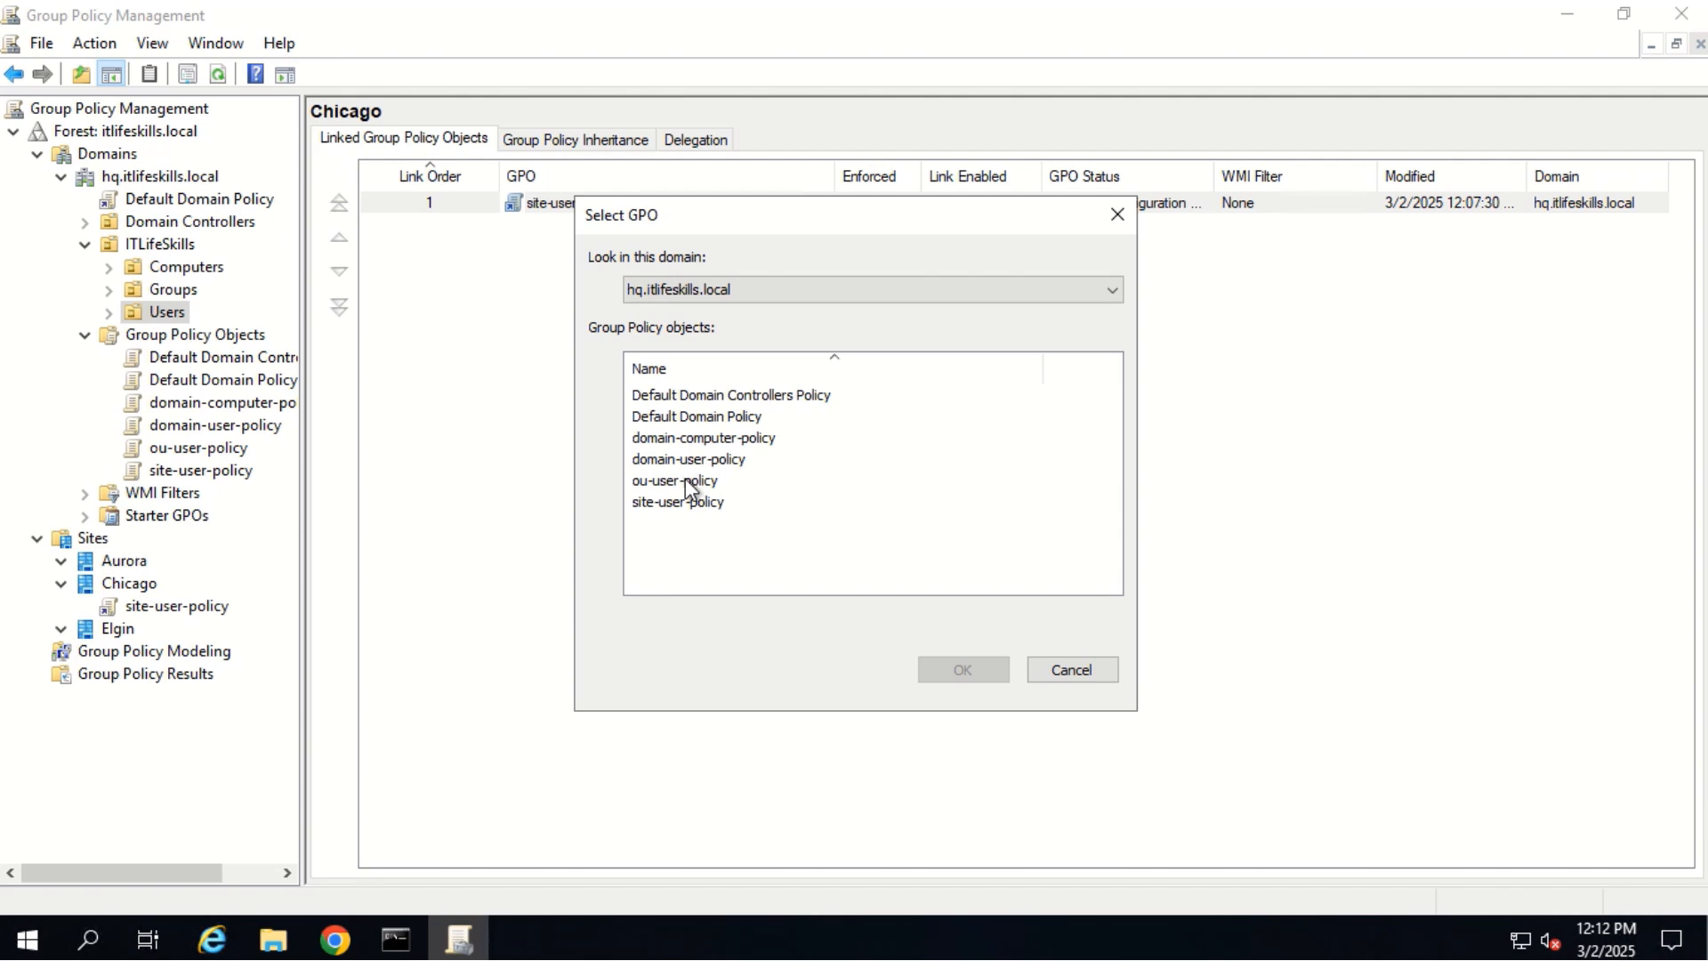
left_click(685, 480)
left_click(991, 678)
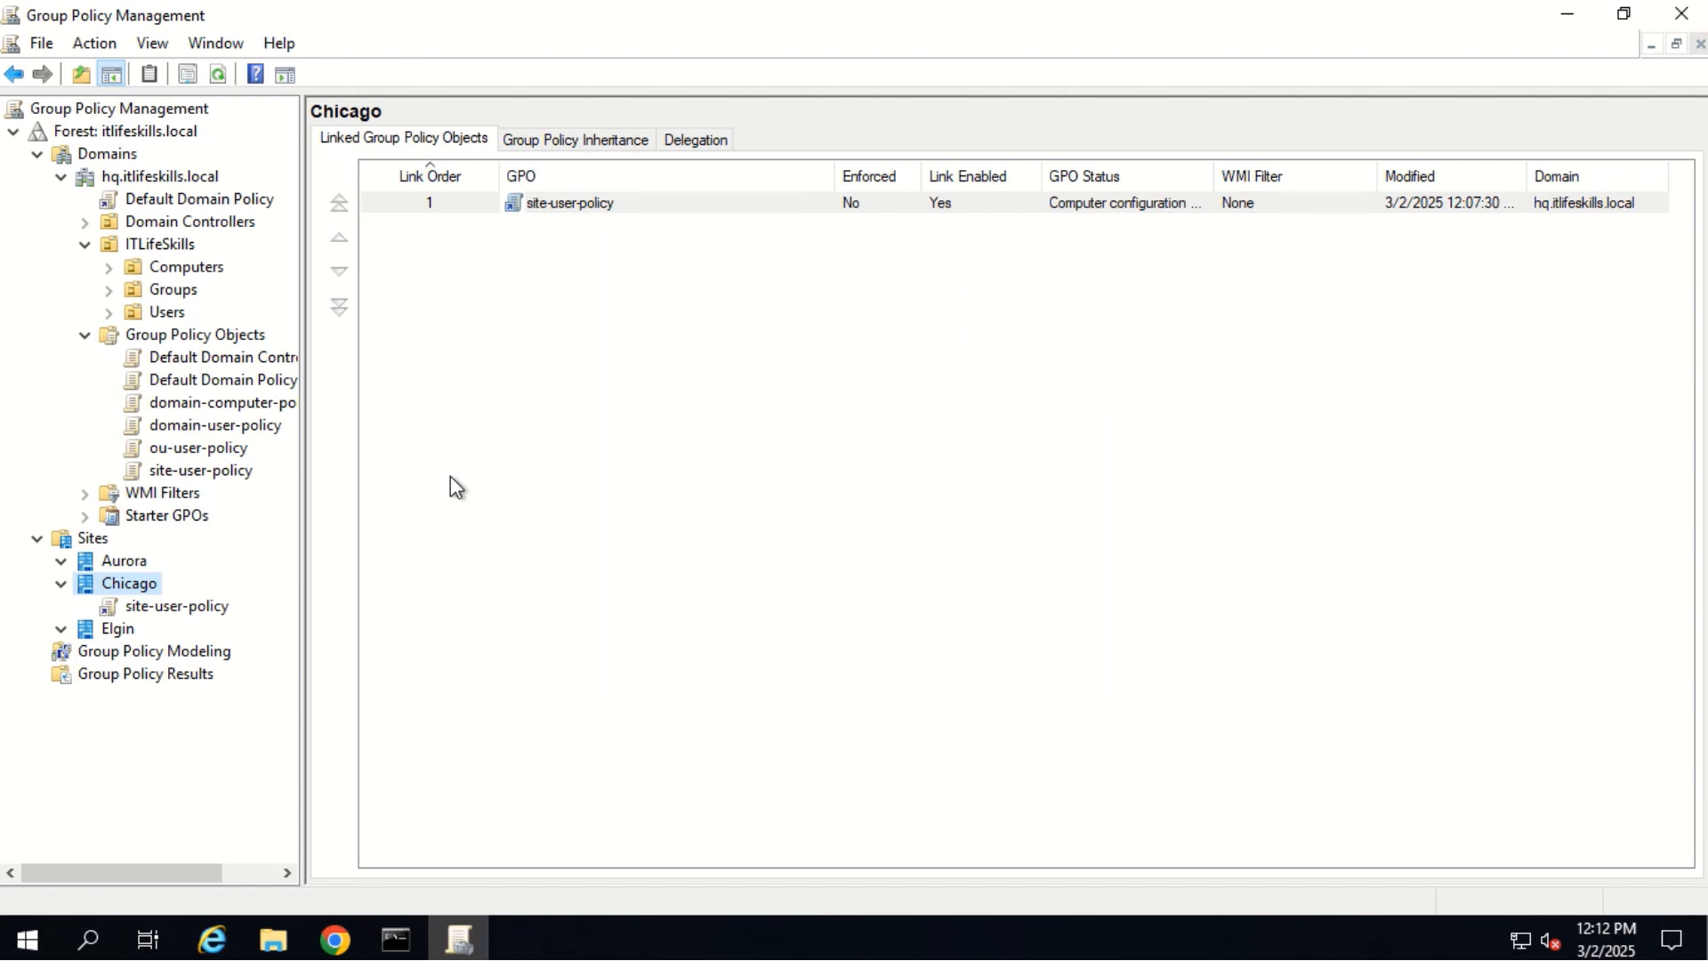
- Link the existing GPO domain-user-policy to the hq.itlifeskills.local domain
right_click(201, 177)
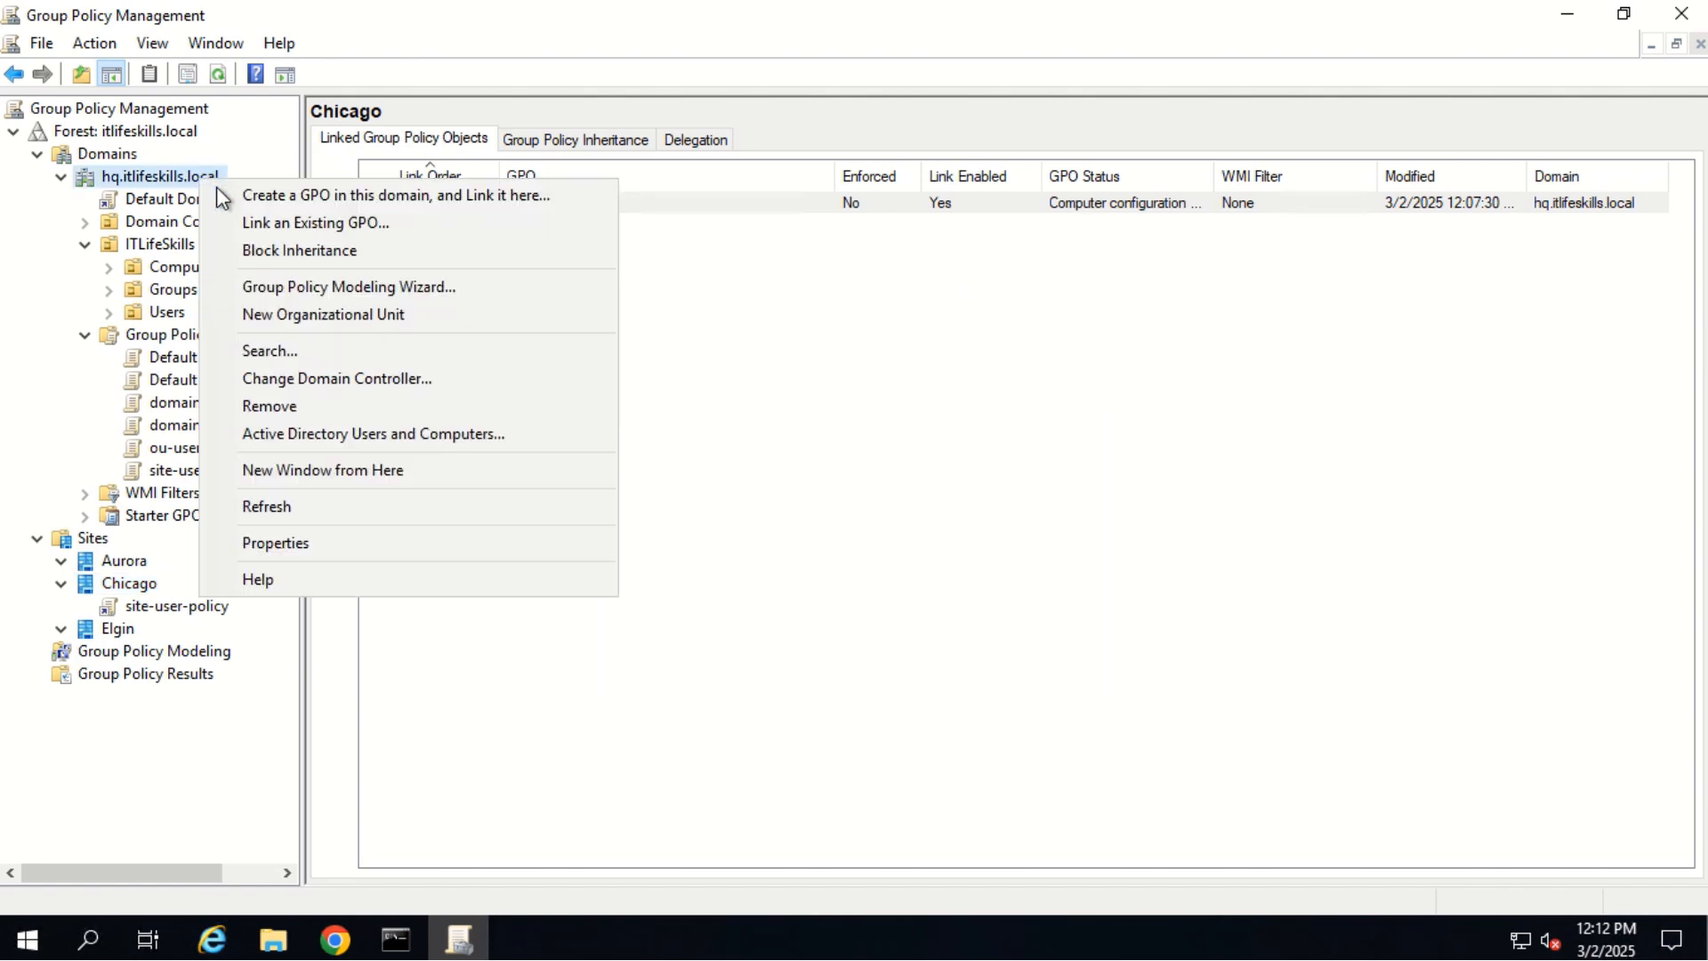
left_click(313, 223)
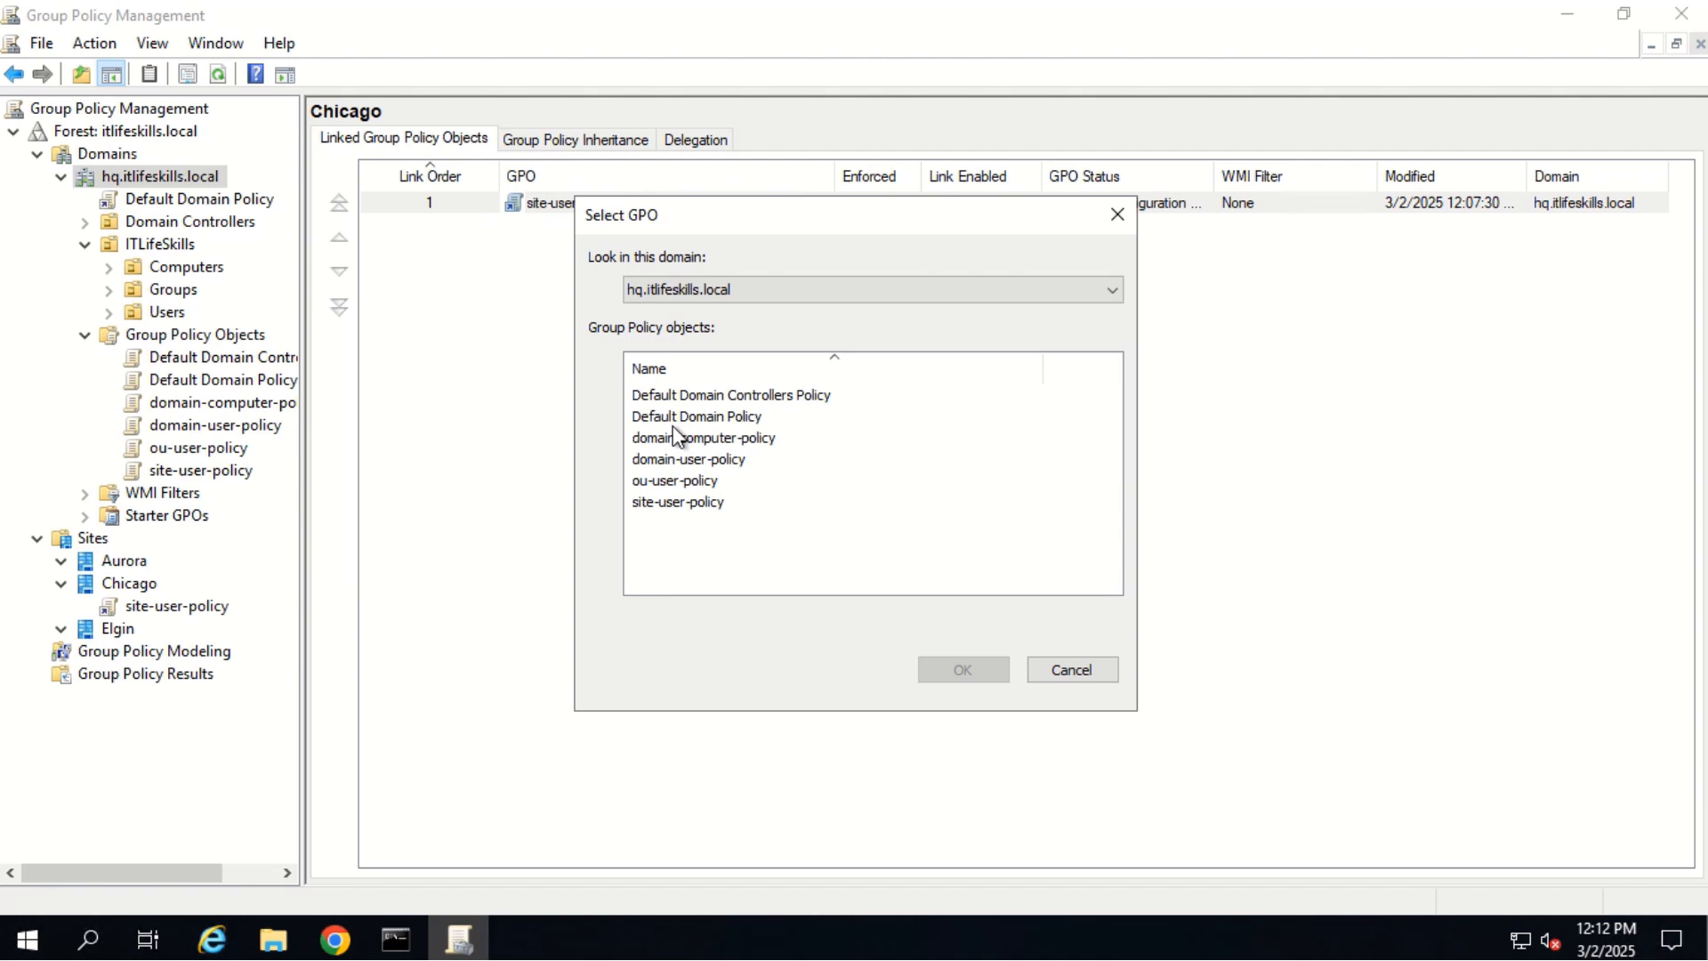
left_click(713, 459)
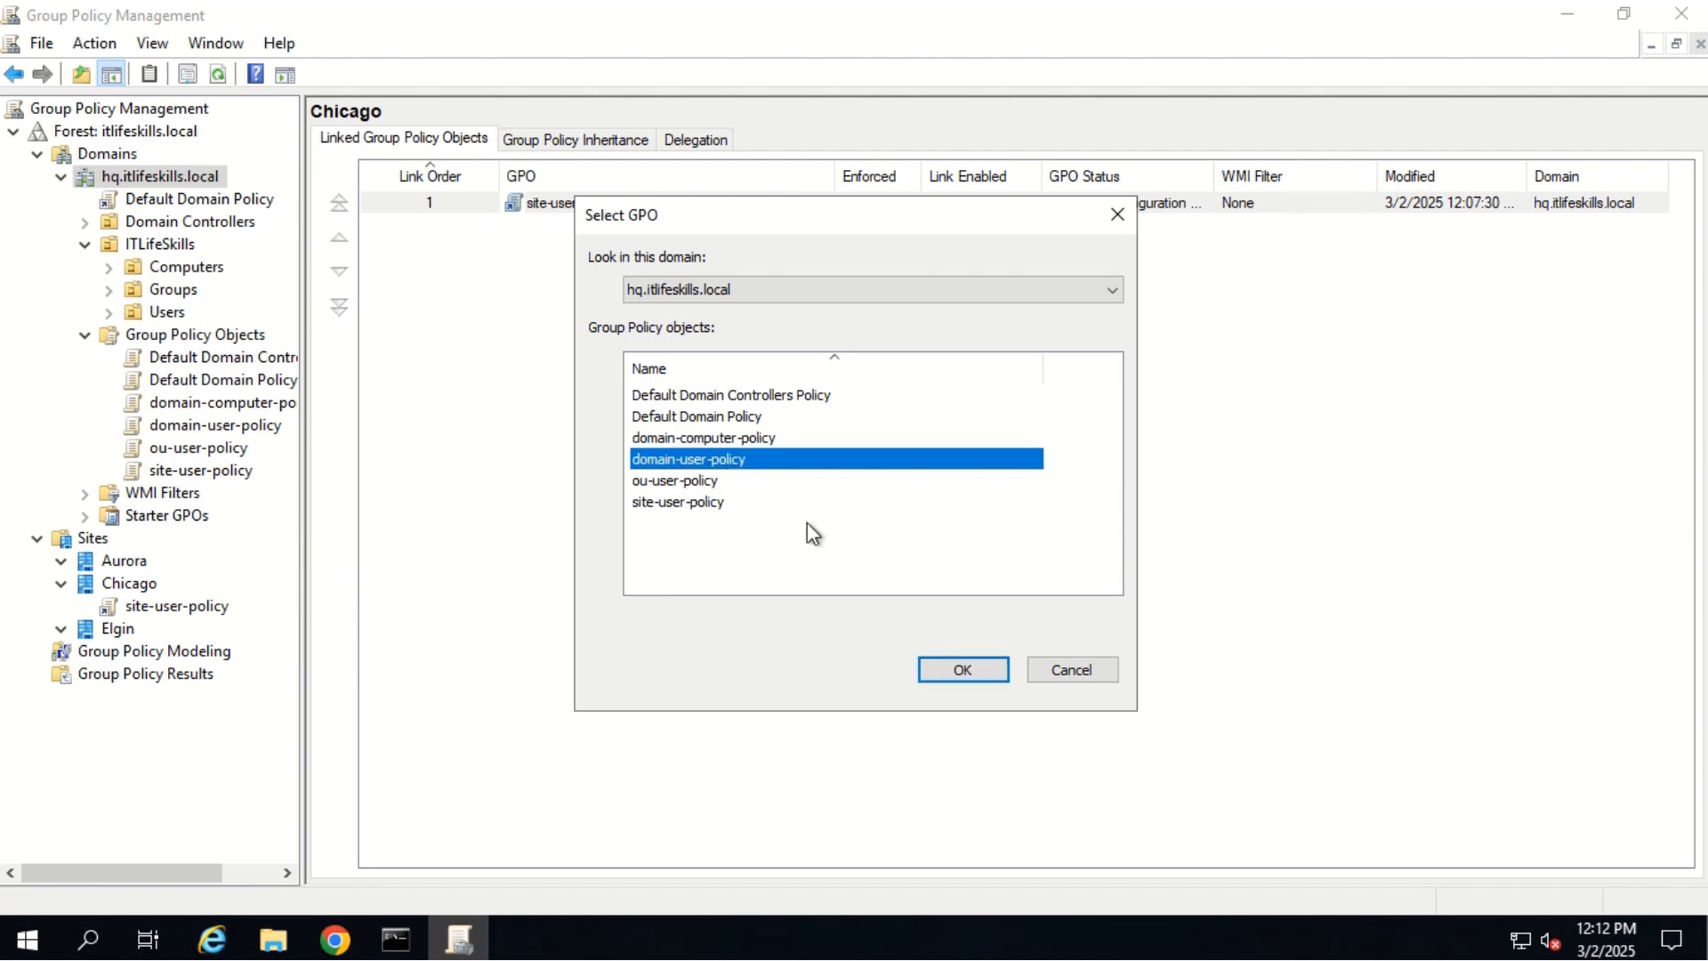
left_click(979, 678)
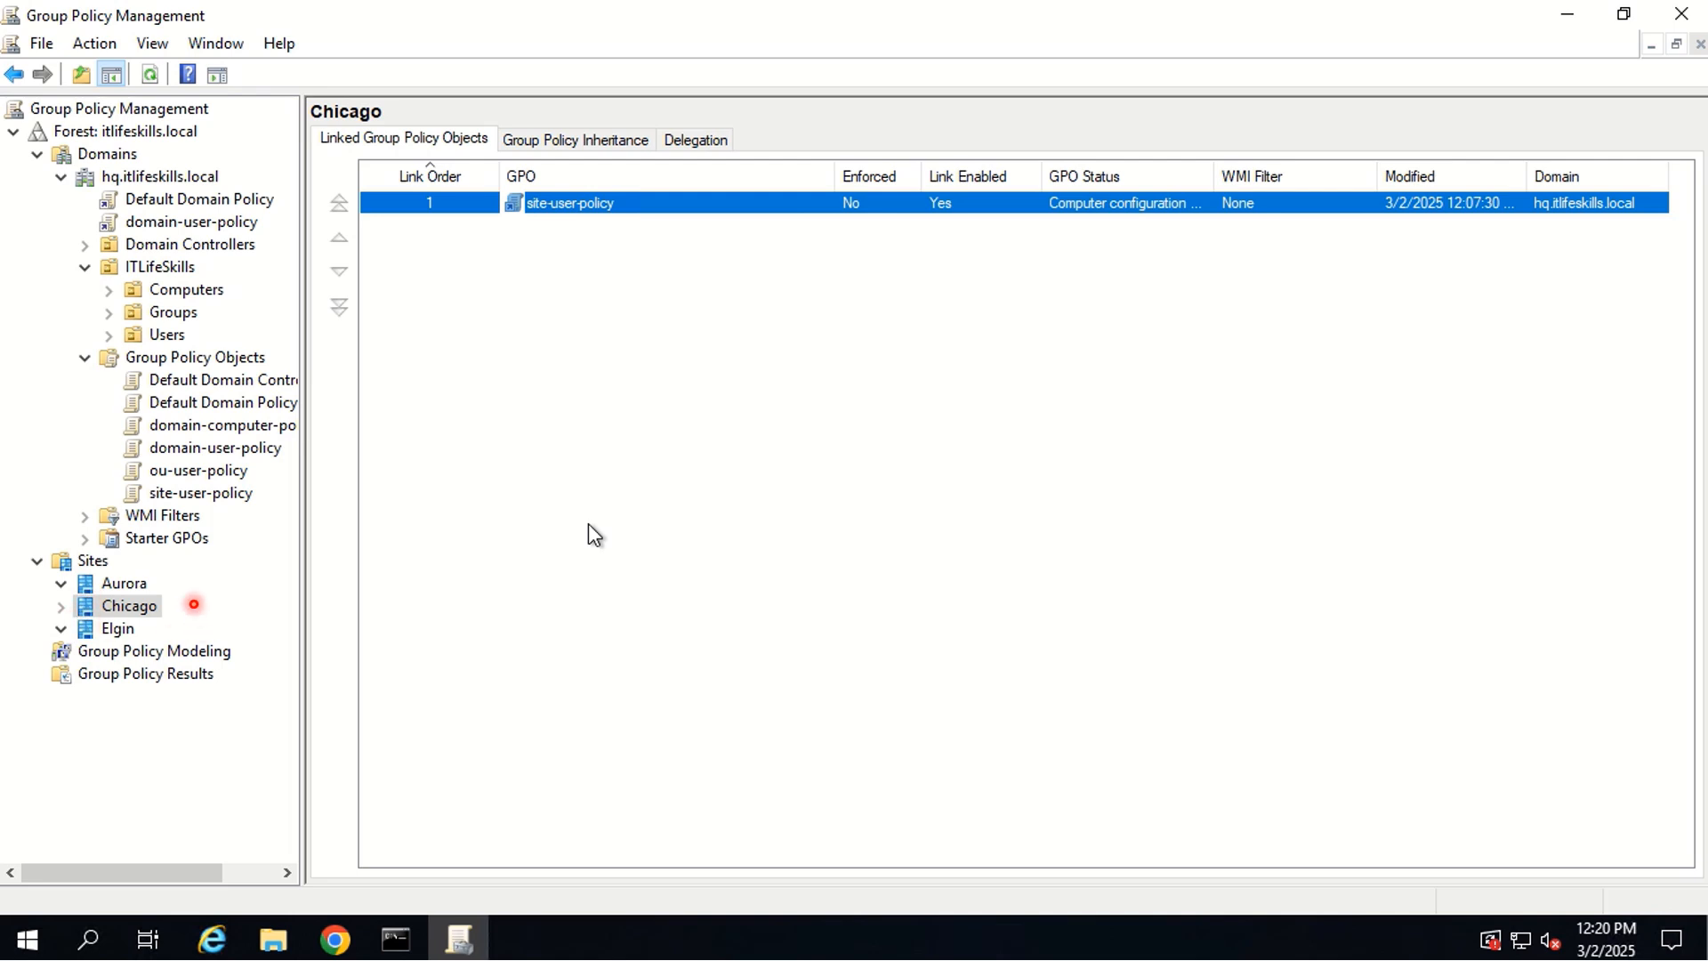
- Review the Group Policy inheritance of the Chicago site, the hq.itlifeskills.local domain and the ITLifeSkills Users OU
left_click(594, 141)
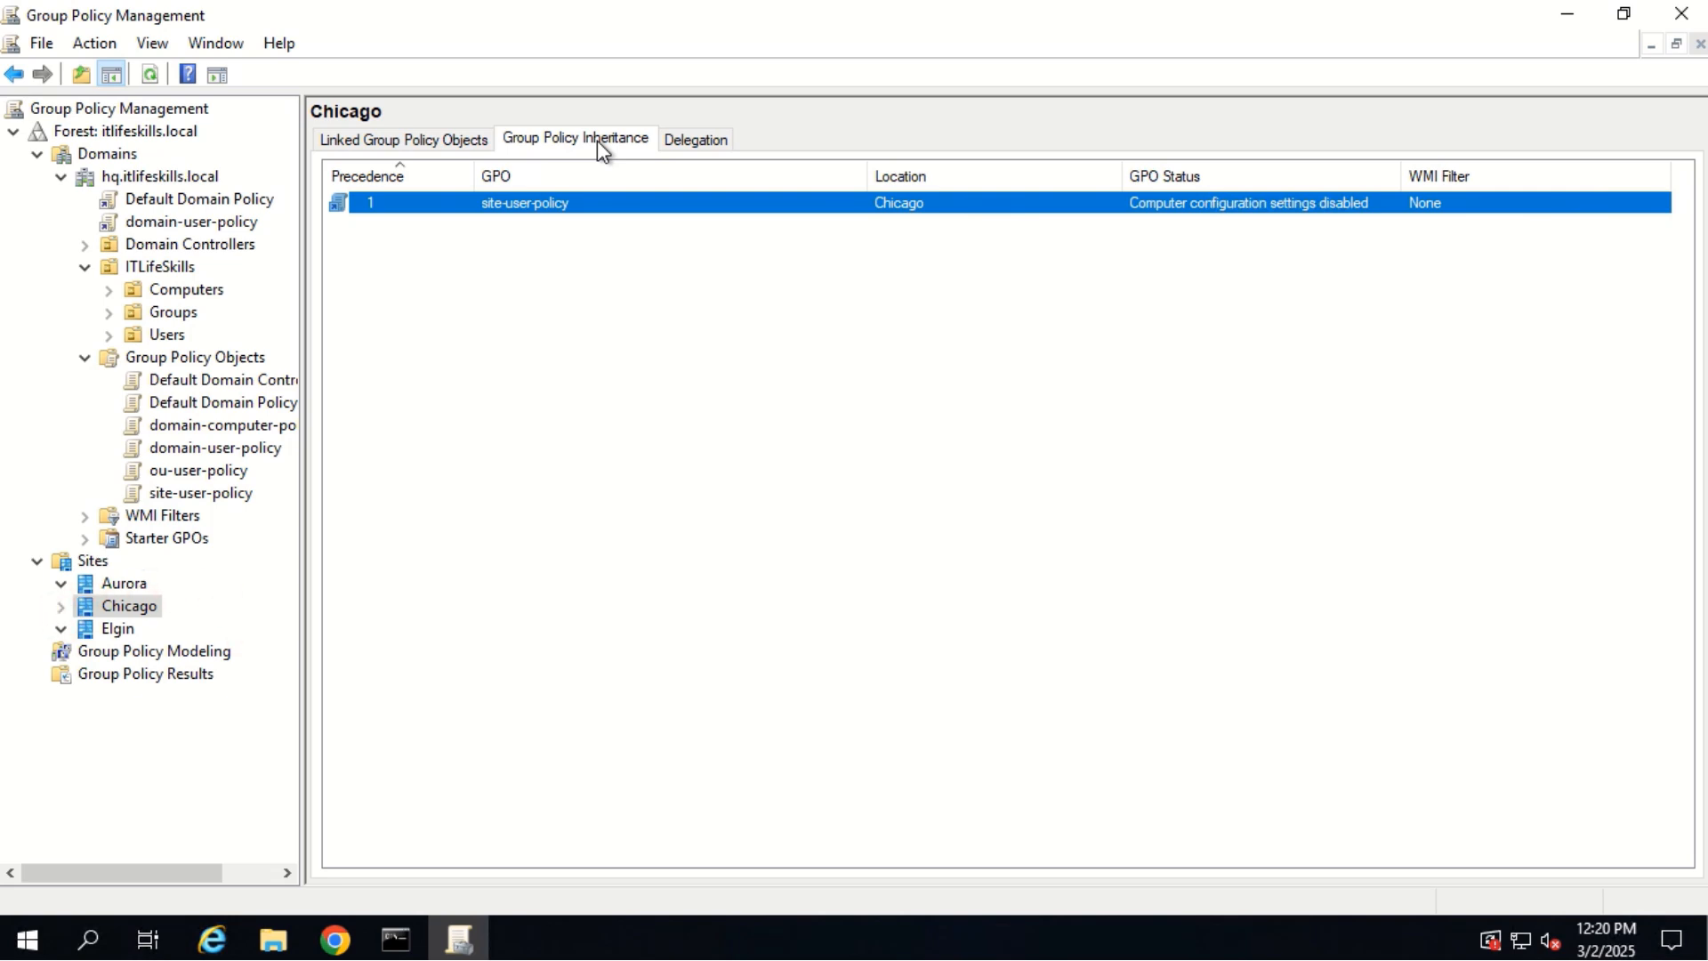
left_click(169, 177)
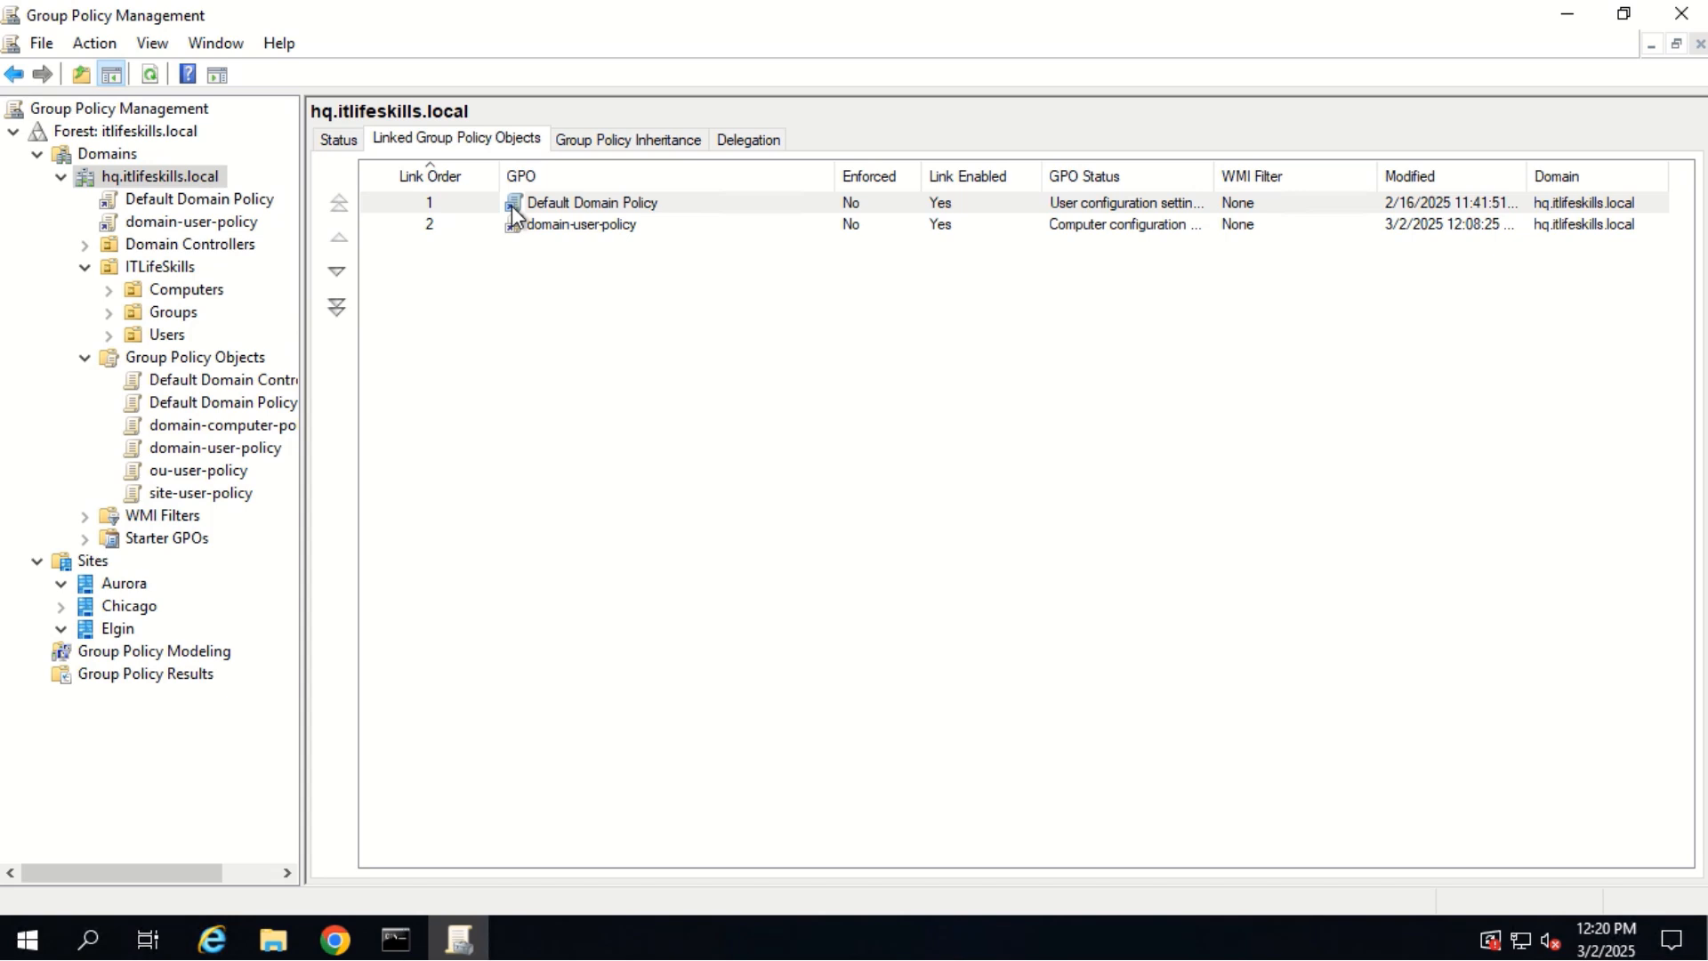
left_click(619, 141)
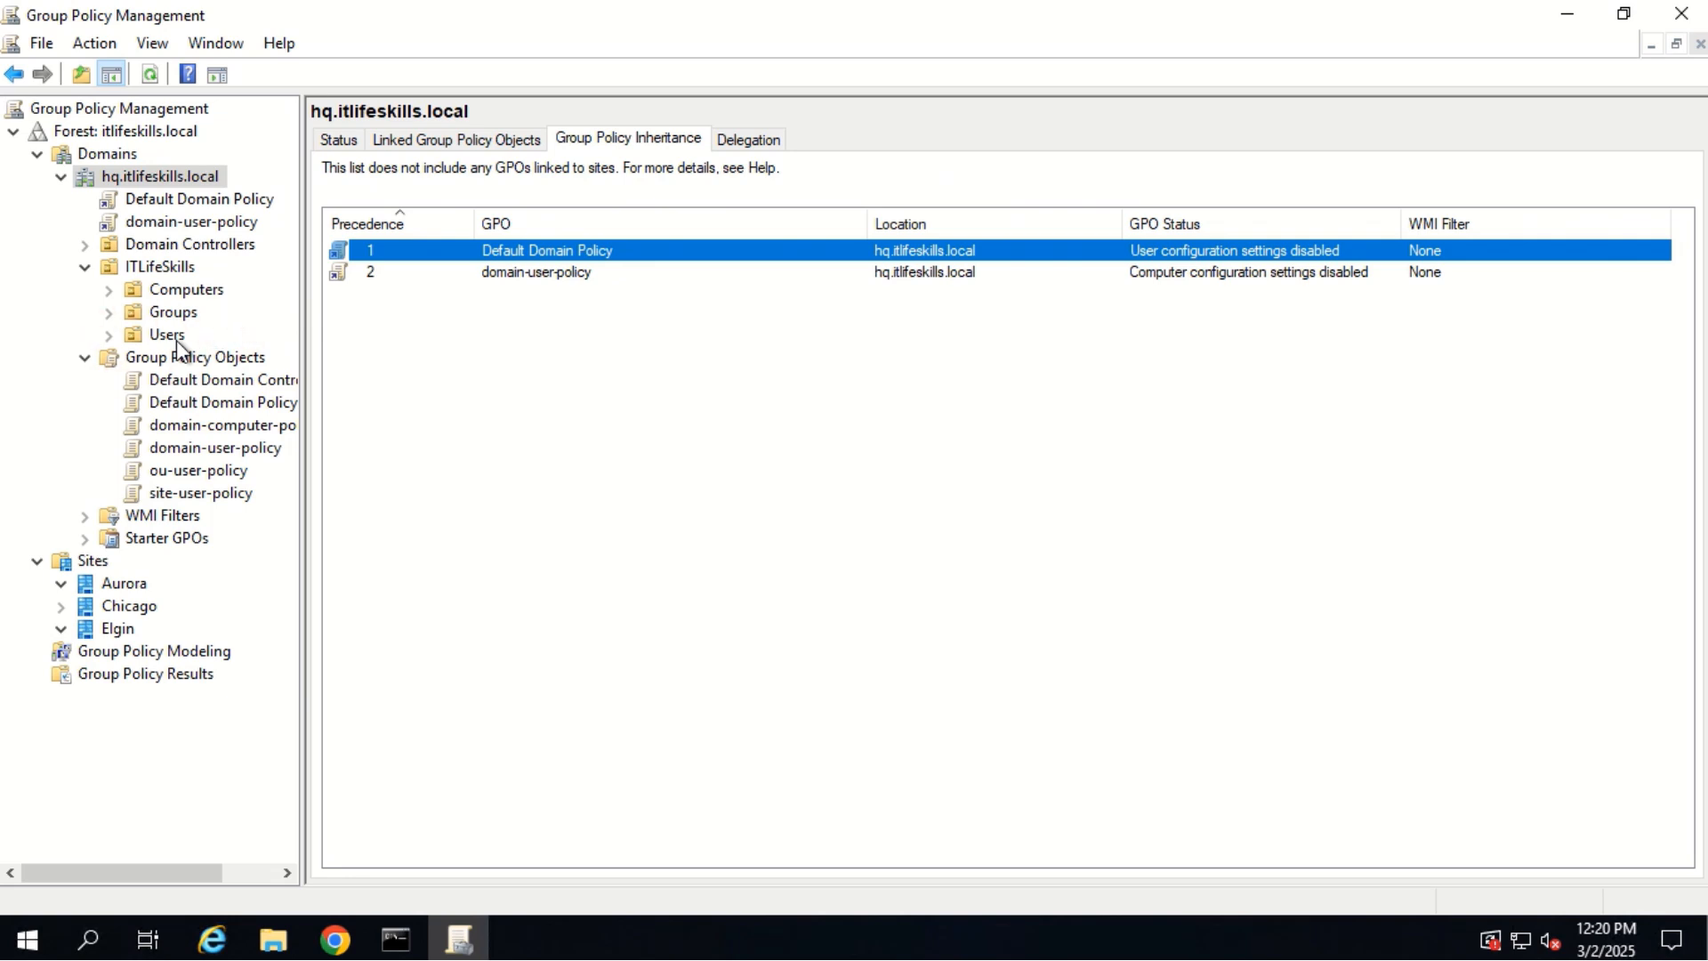
left_click(168, 335)
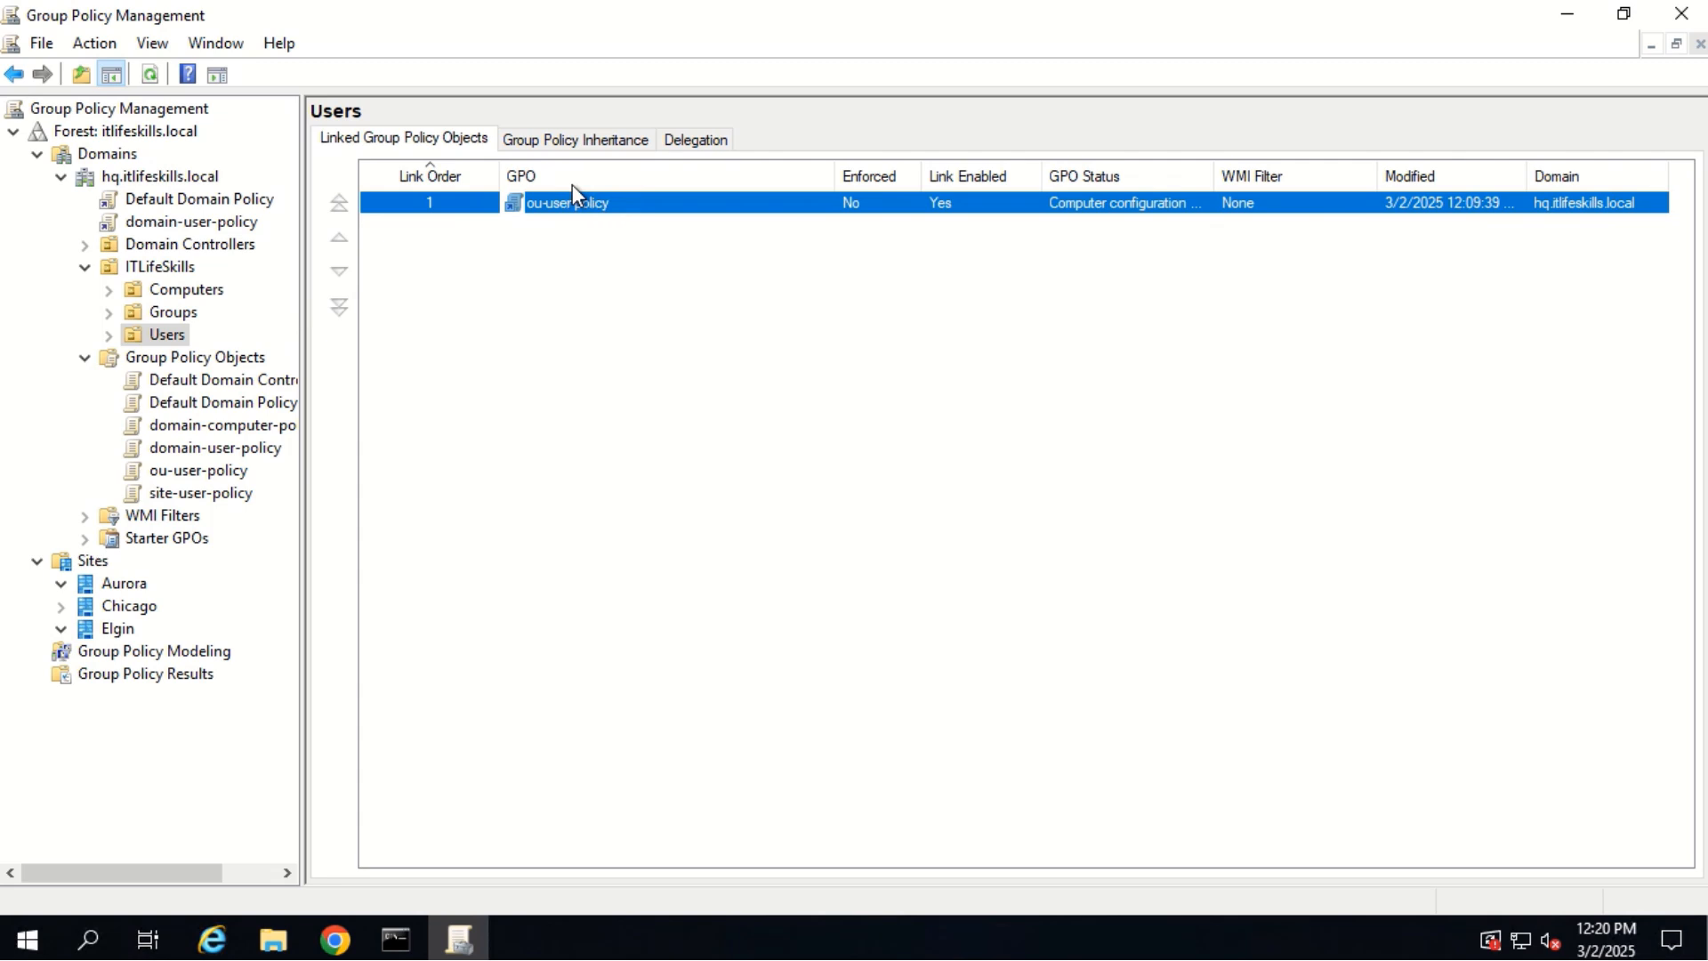
left_click(584, 140)
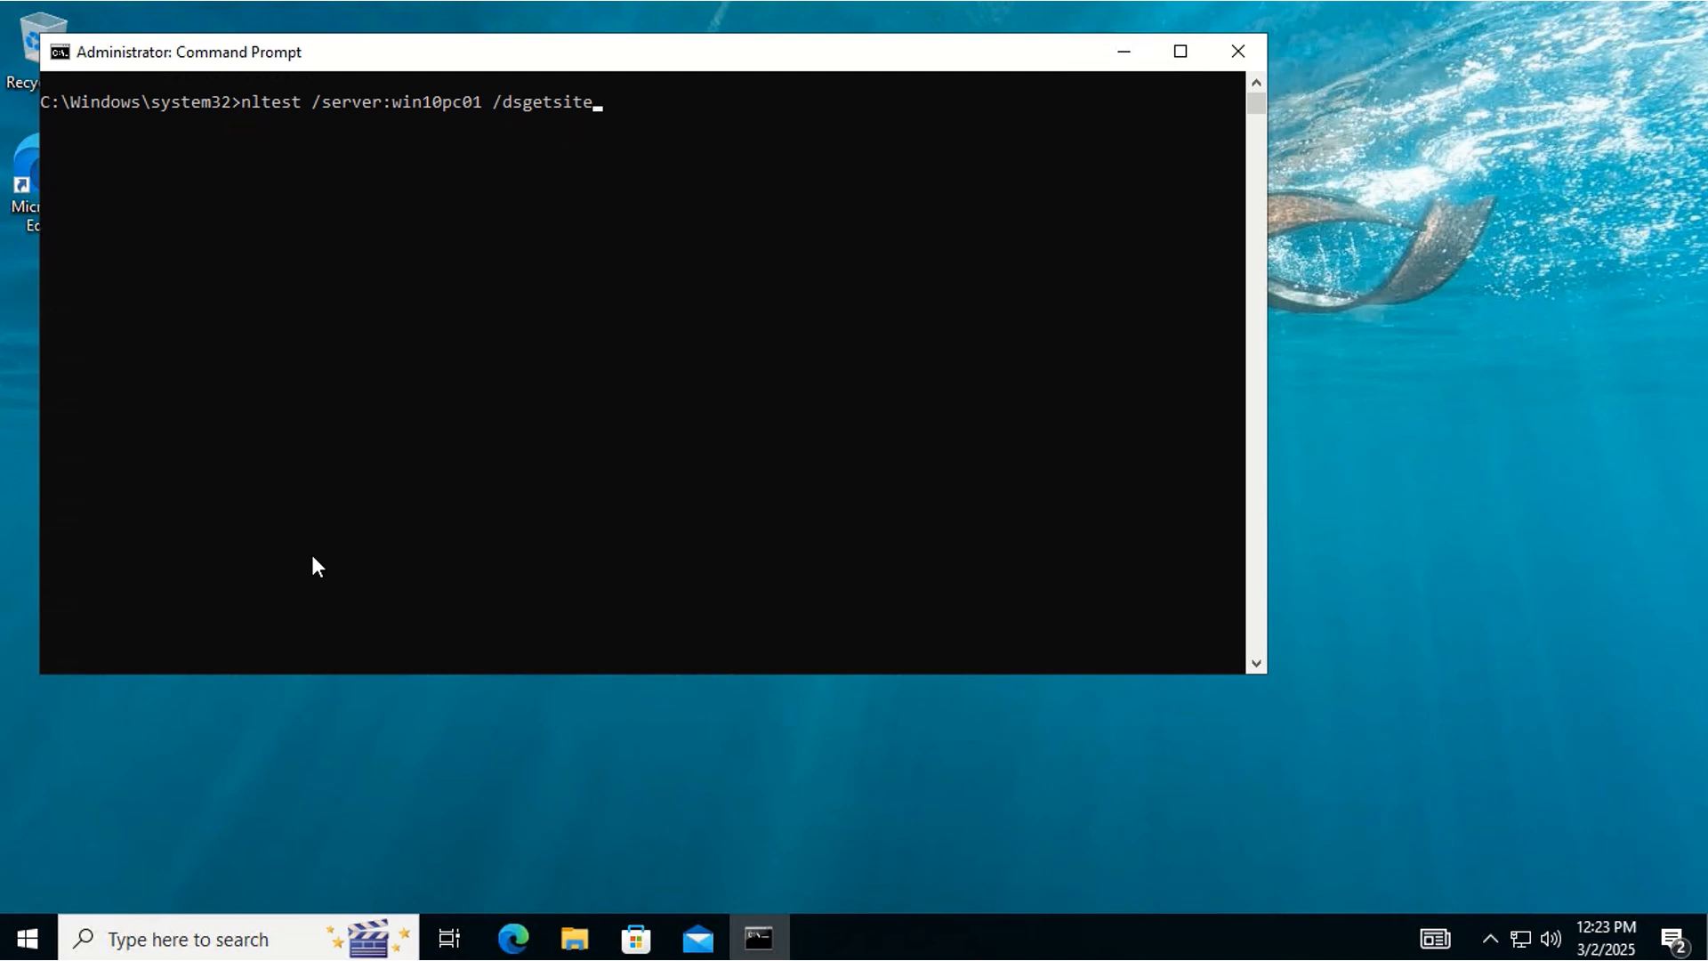
- In the client computer's Command Prompt, run nltest /server:win10pc01 /dsgetsite to check its Active Directory site
left_click(313, 558)
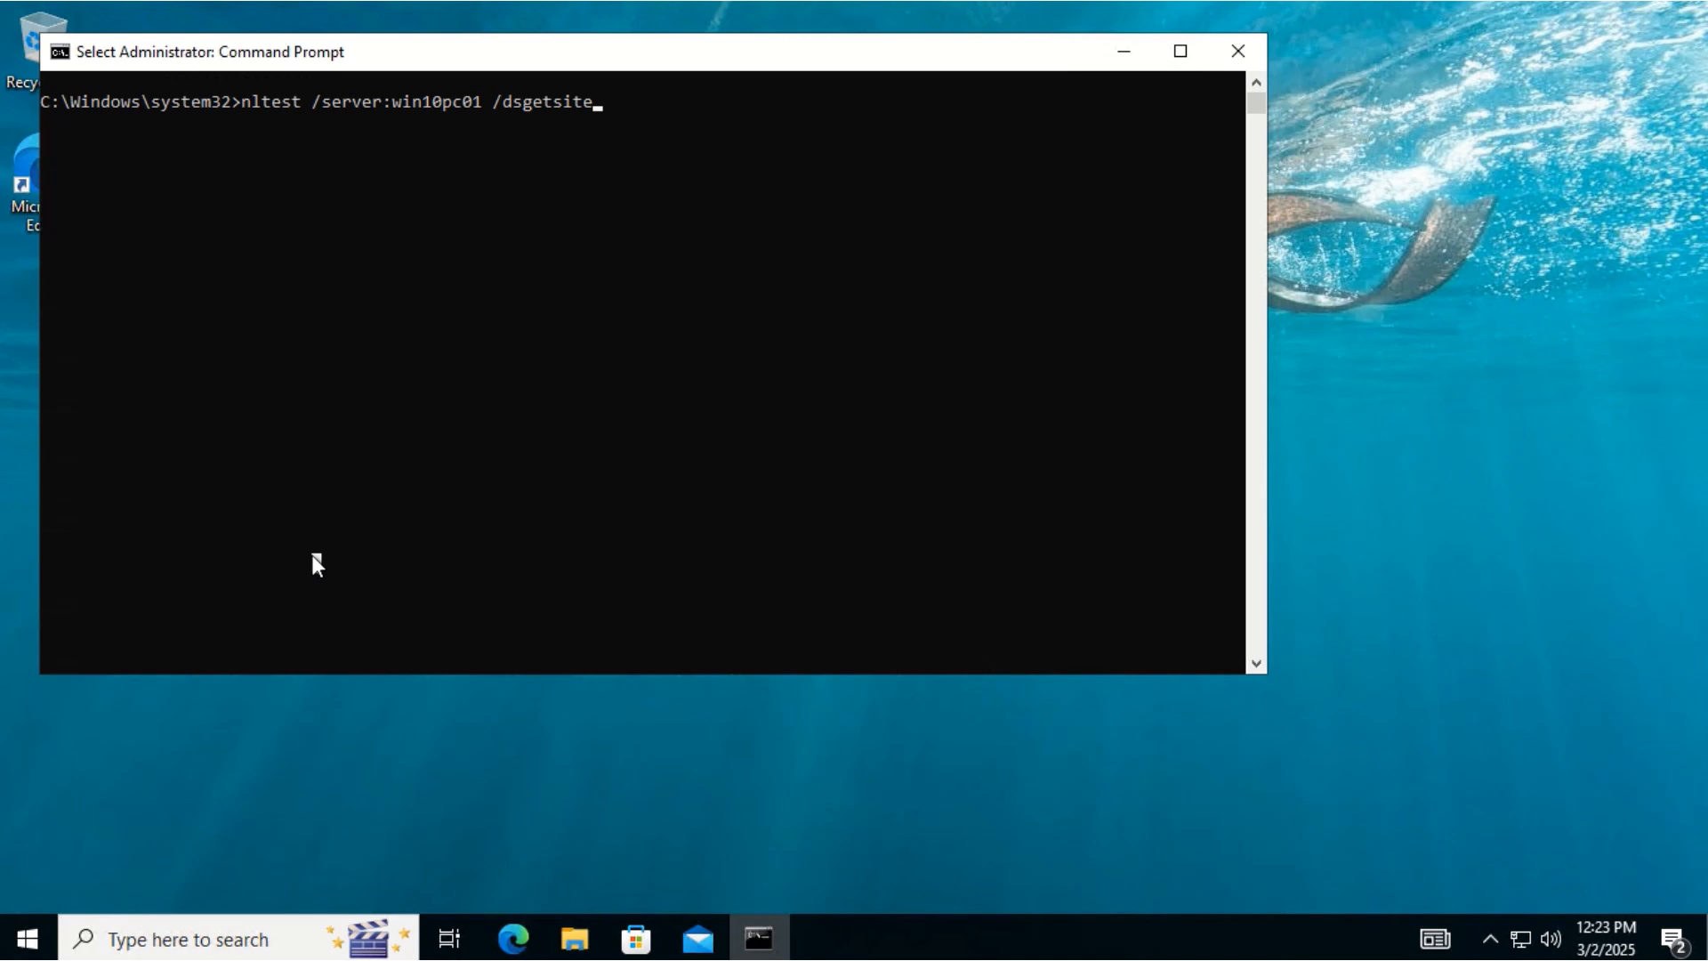
key("Escape")
key("Return")
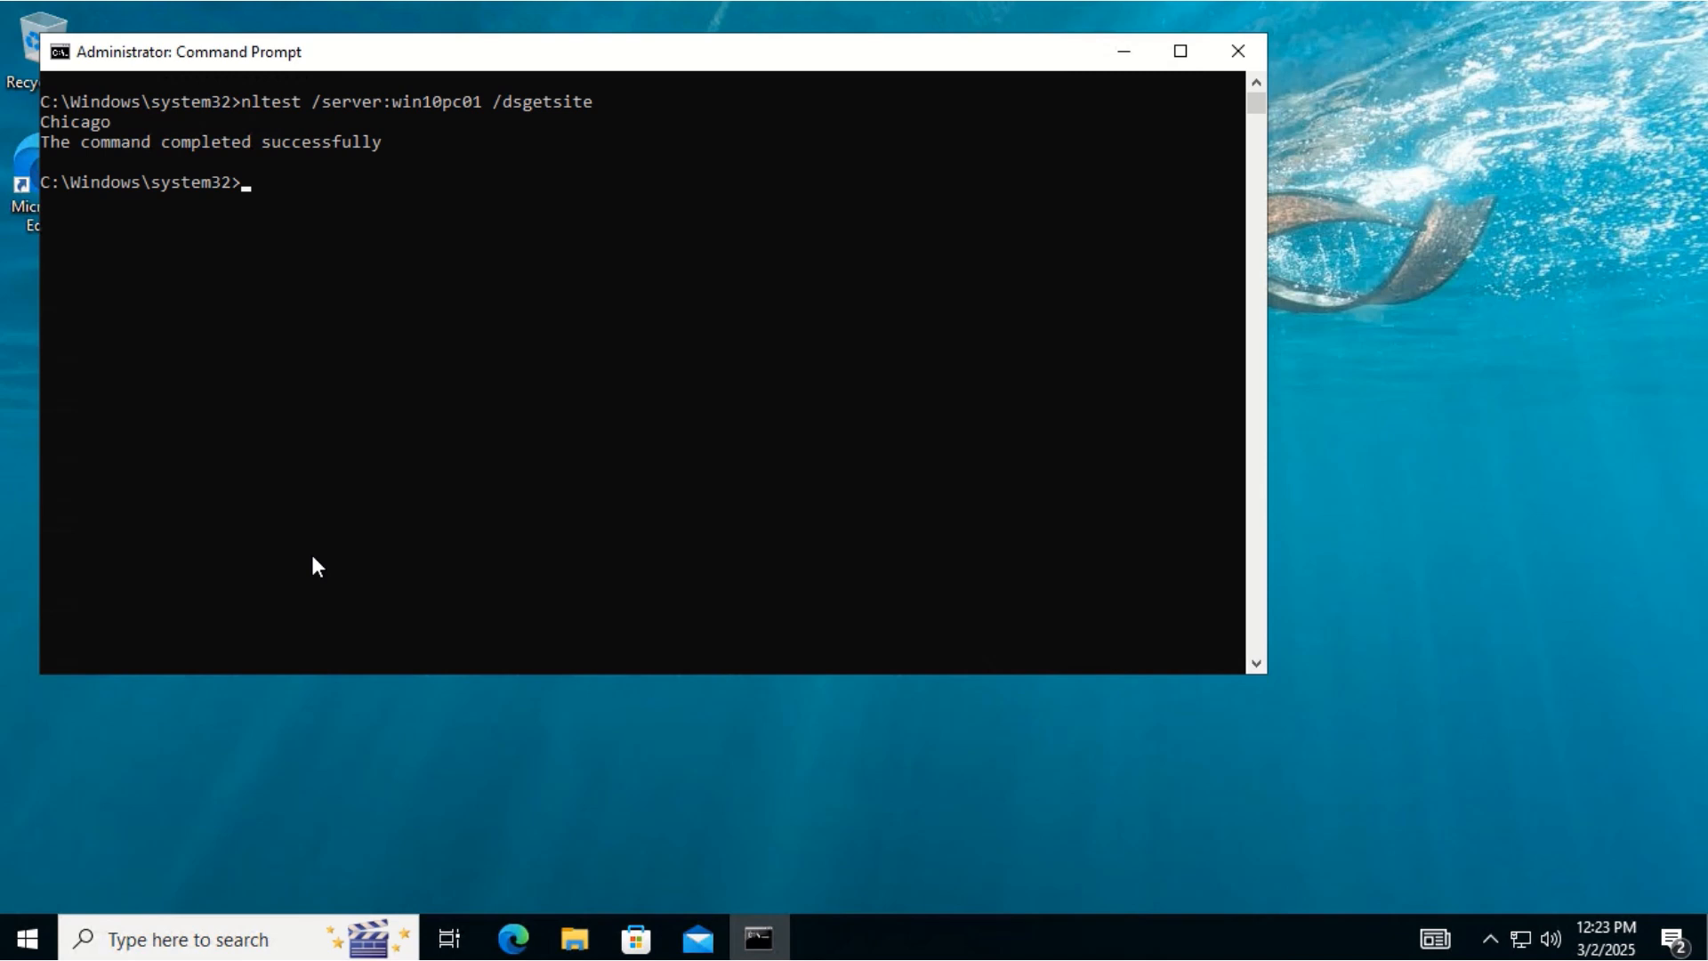
- Force a Group Policy refresh on the client with gpupdate /force
key("Up")
key("Up")
key("Up")
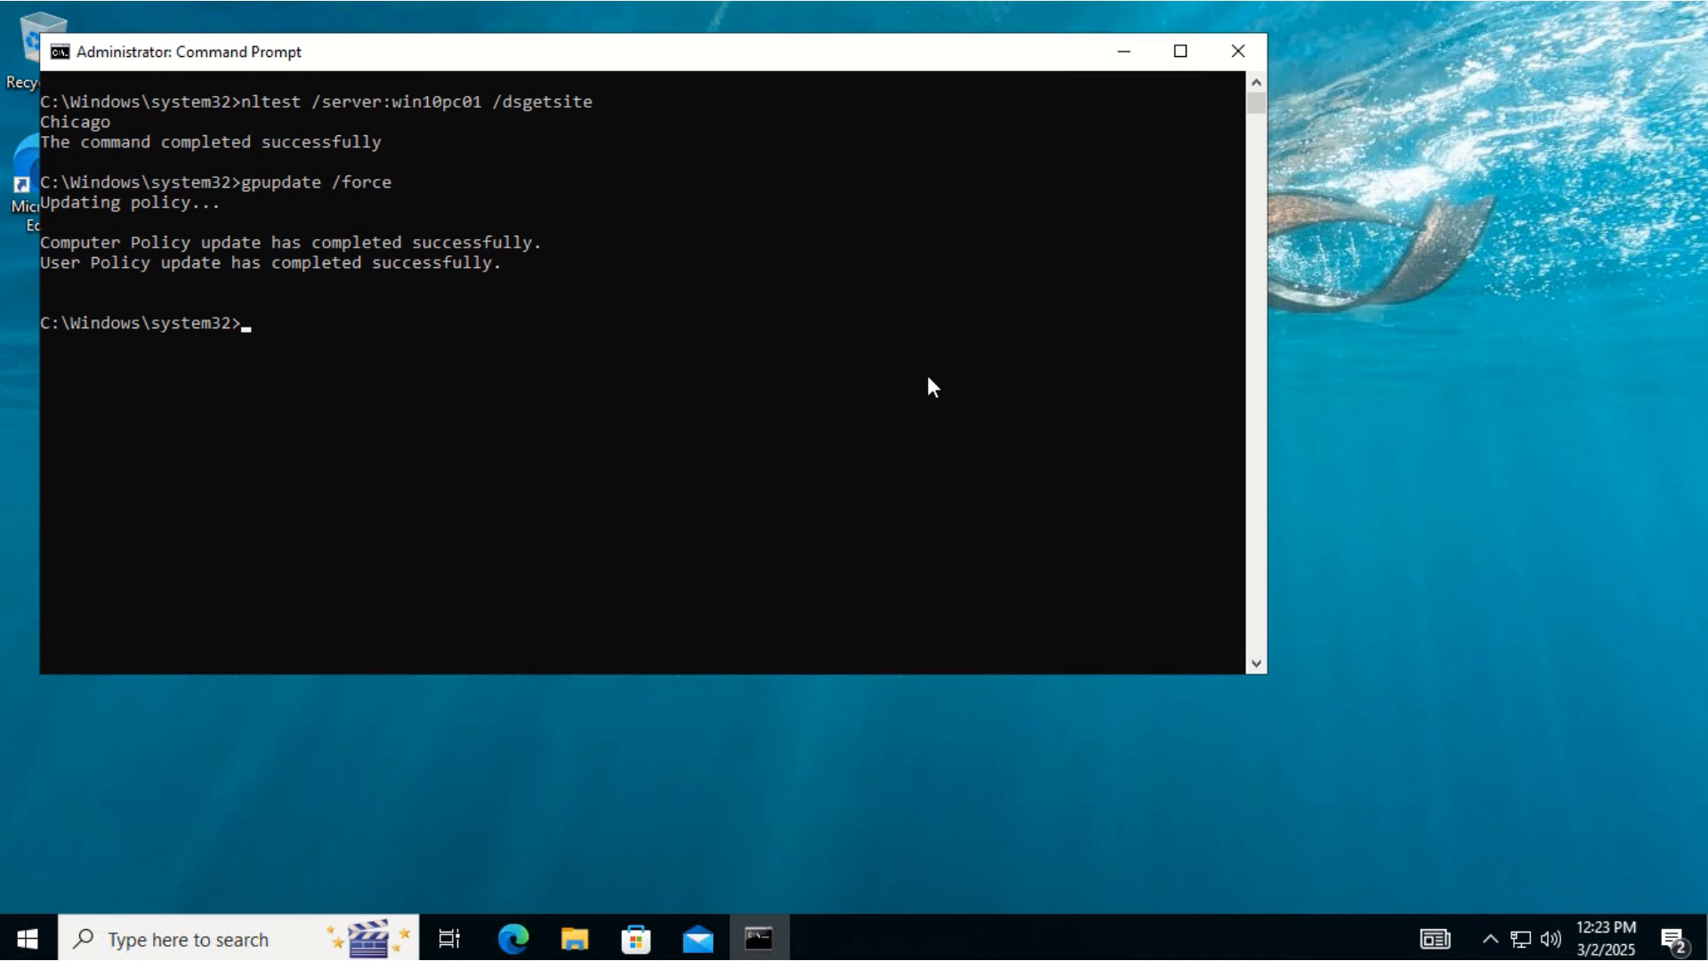
- Run gpresult /r and examine the Applied Group Policy Objects list in the user section of the report
left_click(709, 487)
type("gpresult /r")
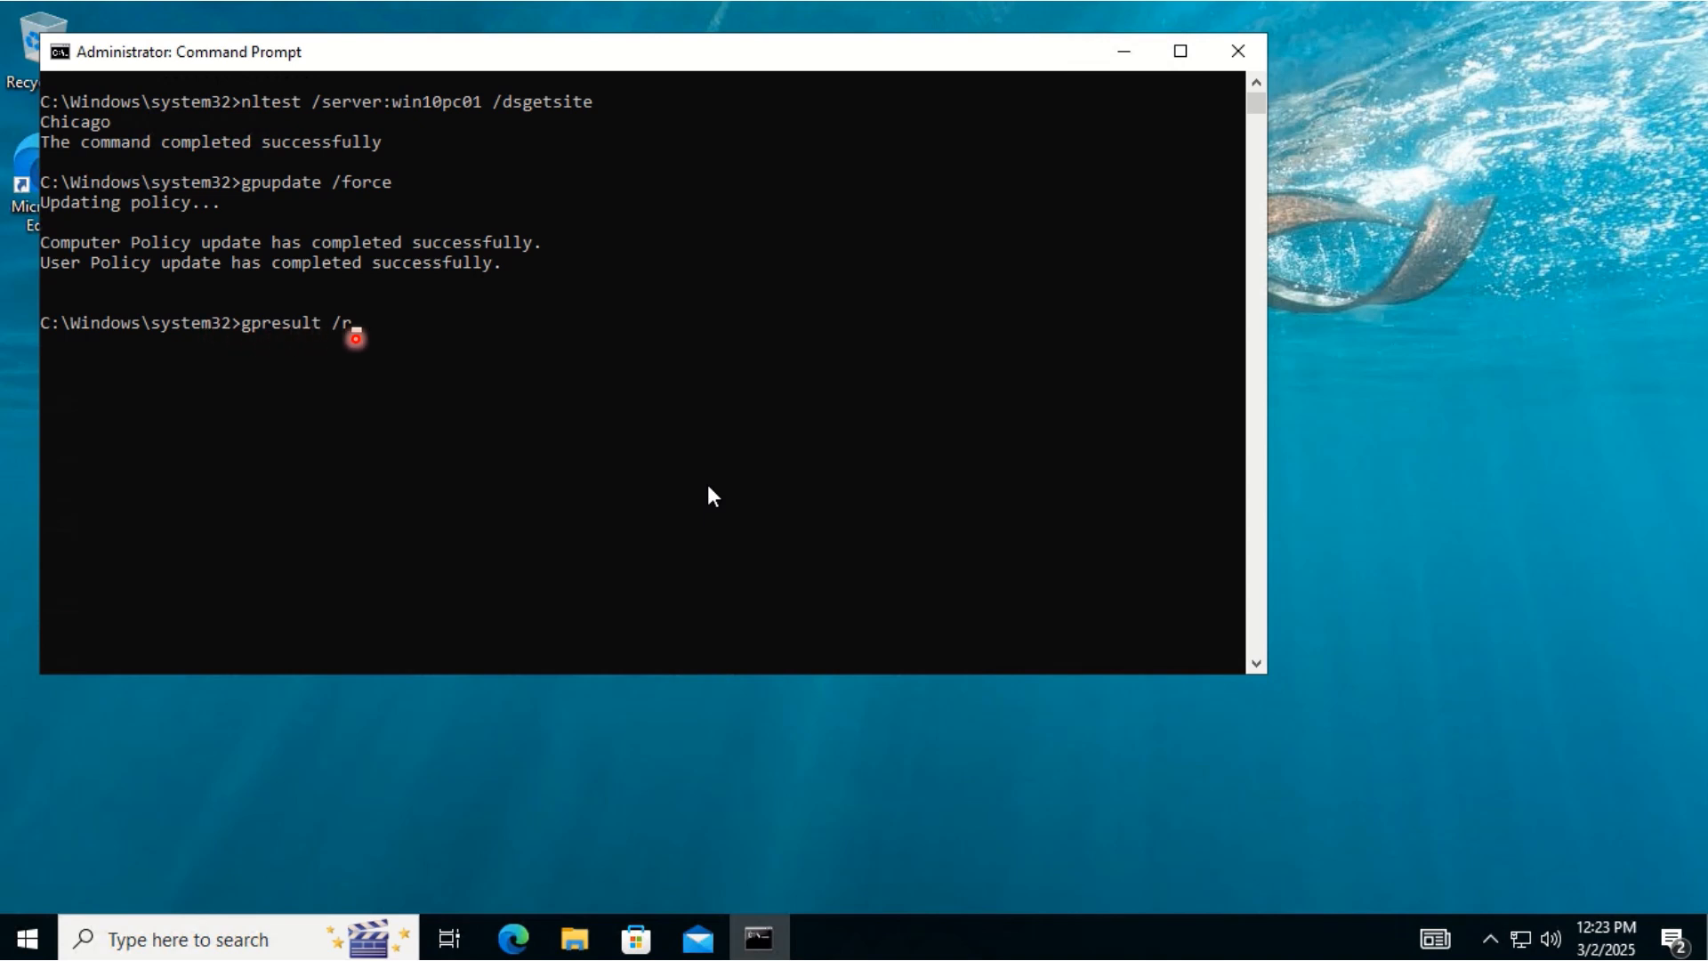
key("Return")
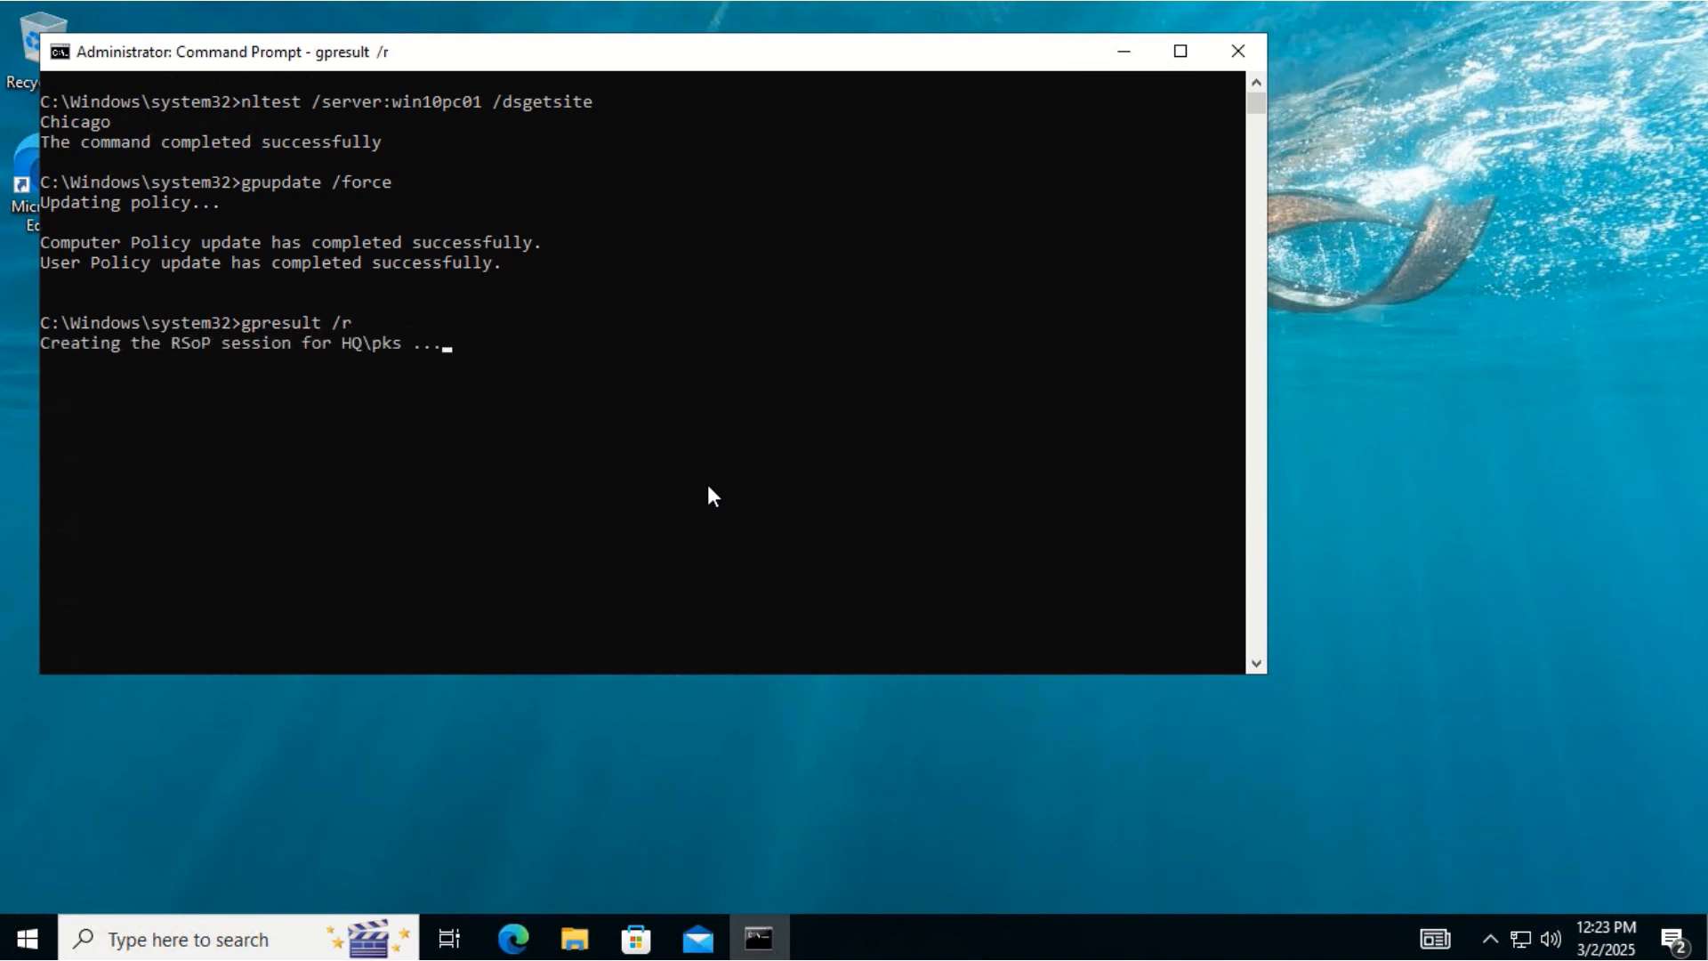
scroll(708, 496, "up", 3)
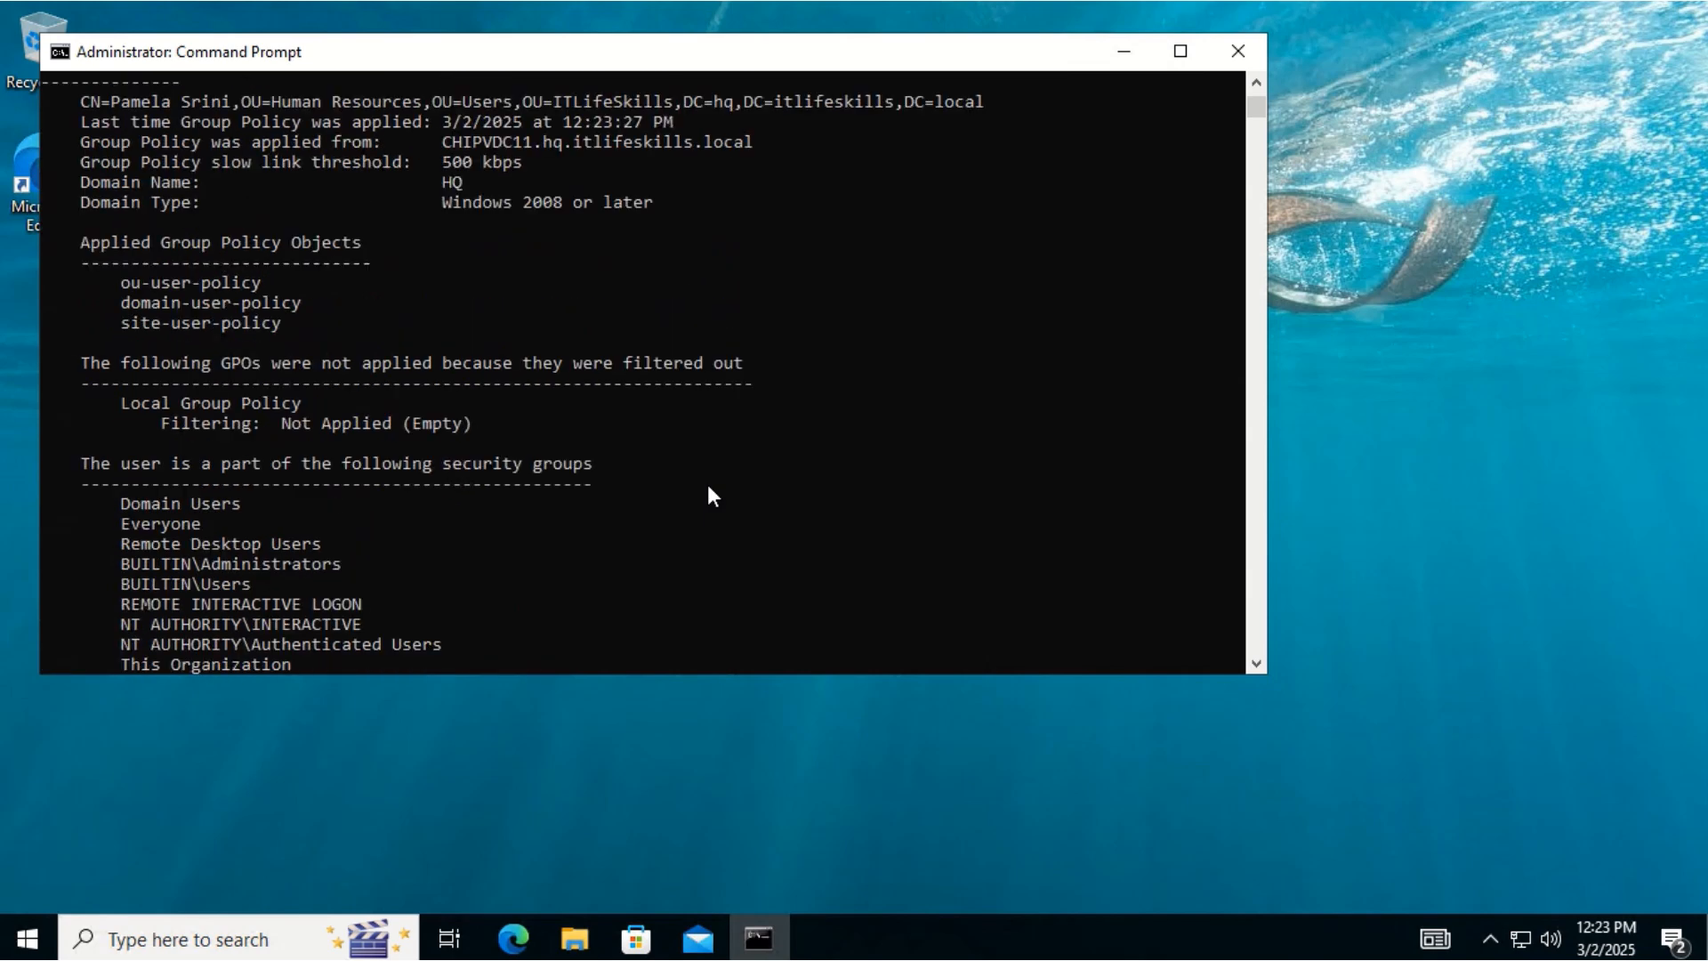